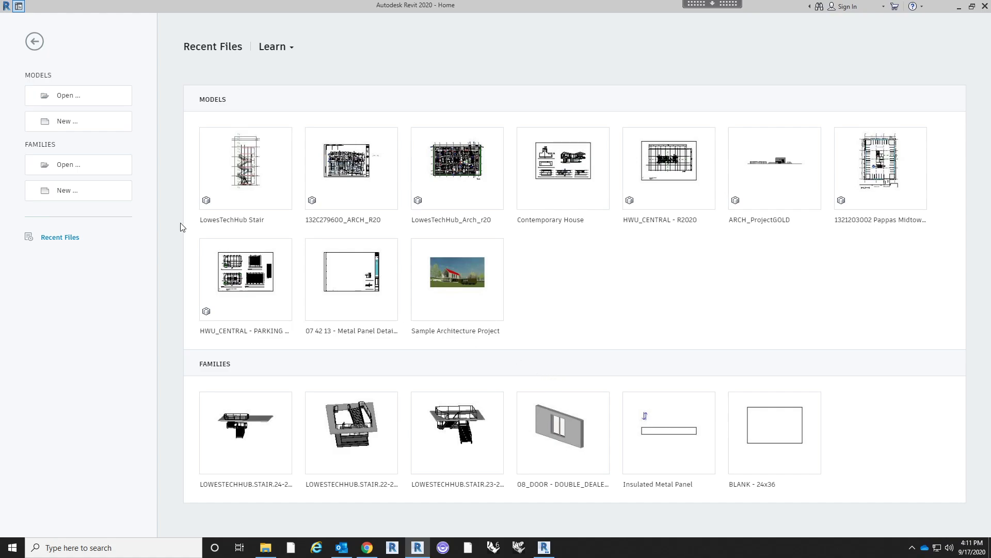
- Create a new project from the Computational Practice Revit Template
left_click(119, 124)
left_click(388, 235)
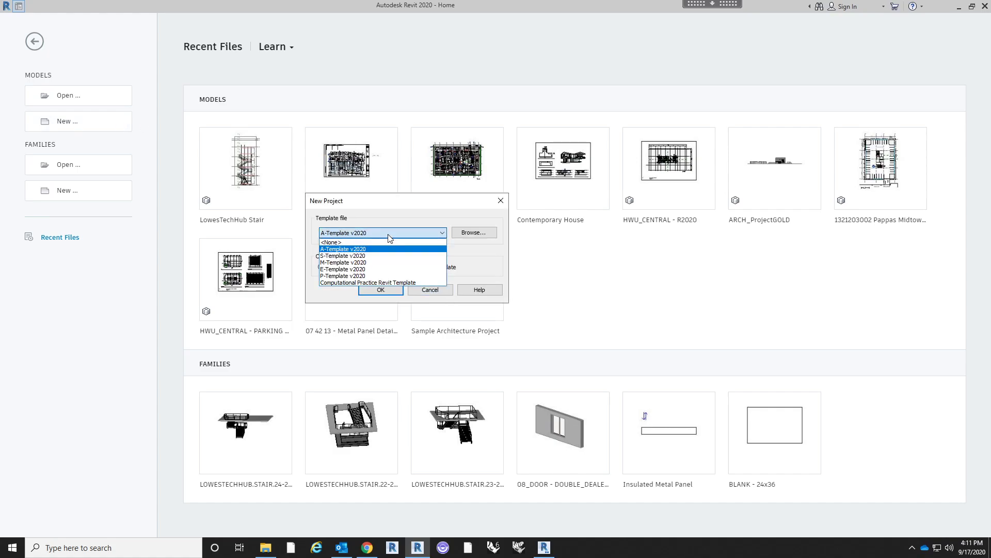
left_click(381, 282)
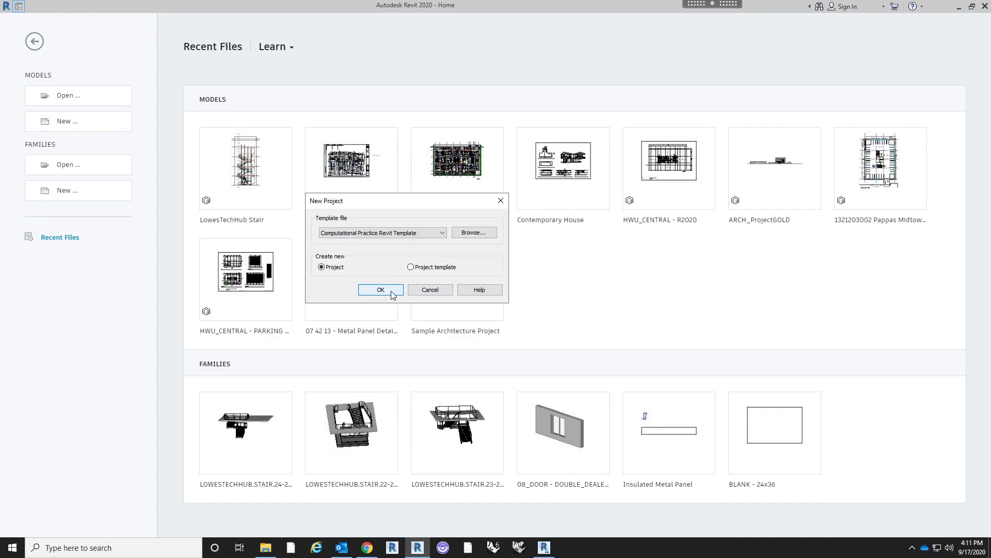
left_click(392, 293)
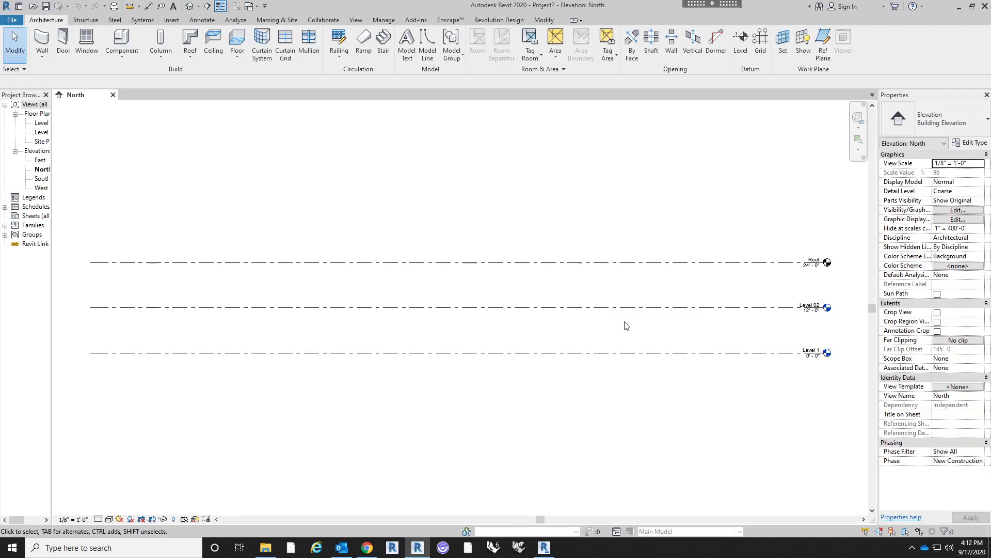
- Widen the Project Browser so that its full view names fit
scroll(472, 210, "down", 1)
middle_click_drag(472, 210, 479, 217)
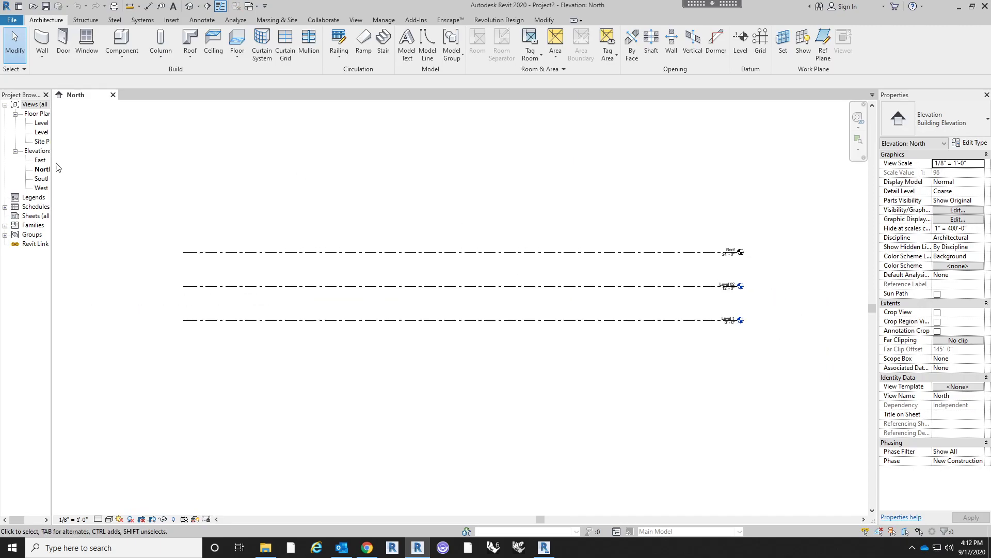
left_click_drag(52, 155, 184, 167)
middle_click_drag(323, 182, 325, 201)
middle_click_drag(513, 215, 481, 205)
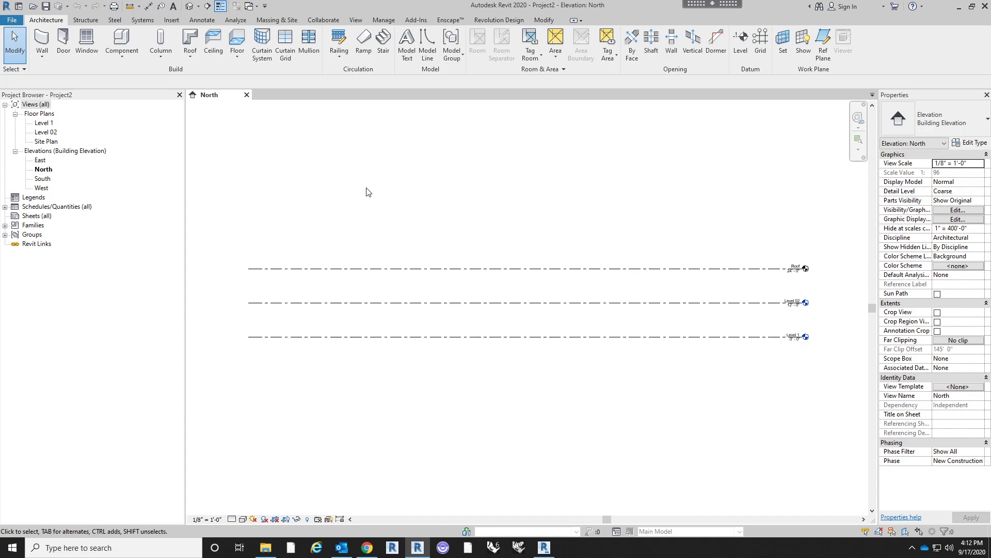
middle_click_drag(367, 192, 372, 200)
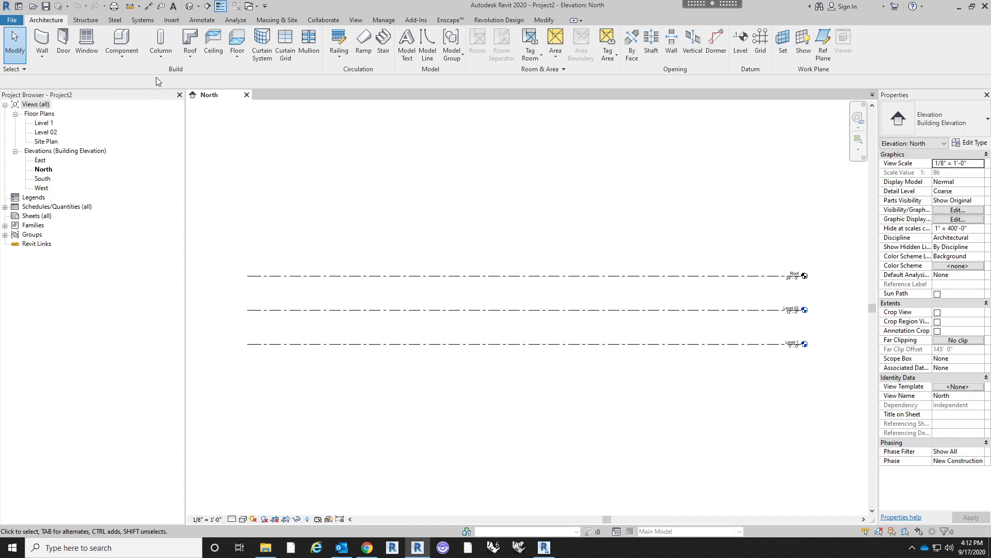
- Open the Level 1 floor plan and start an image import from the Villa Savoye folder
double_click(44, 123)
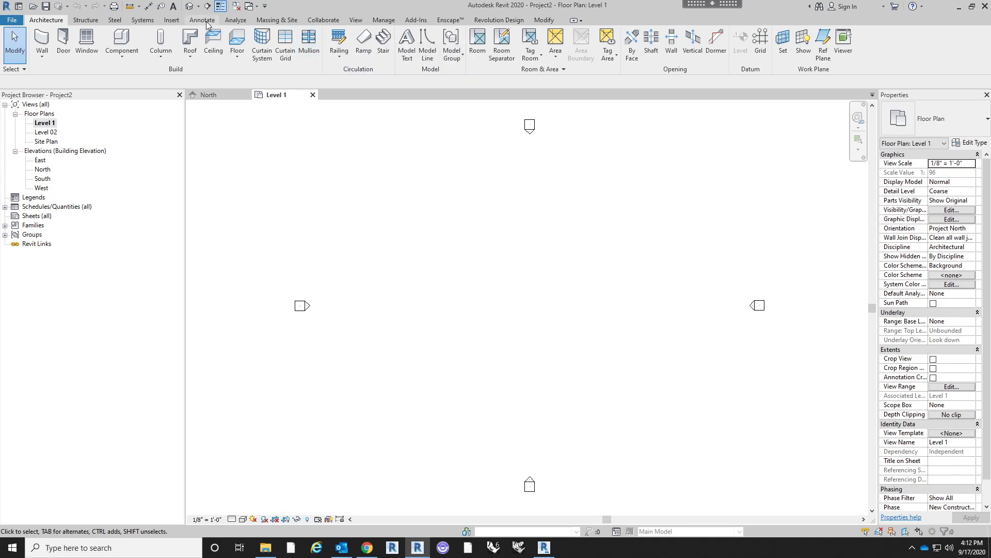
left_click(170, 21)
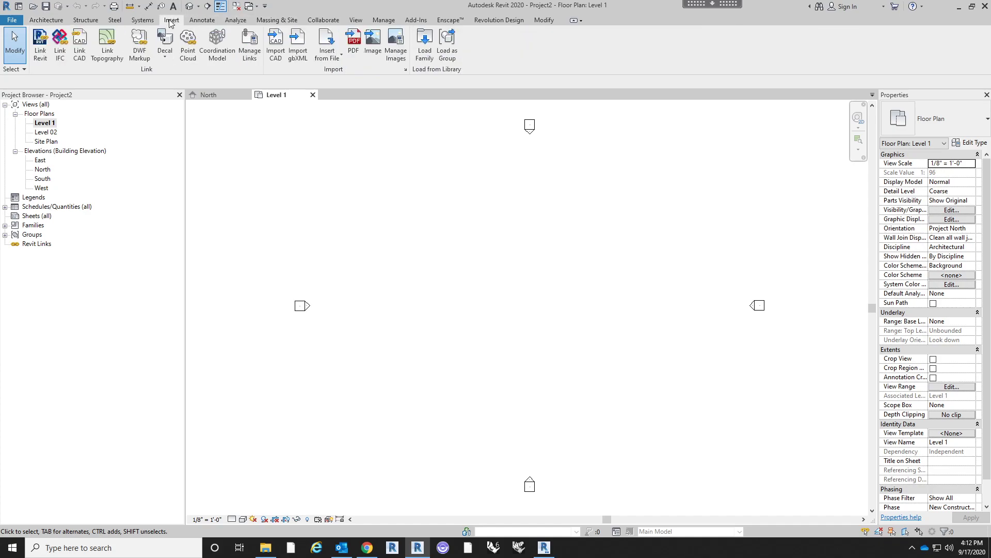
left_click(369, 53)
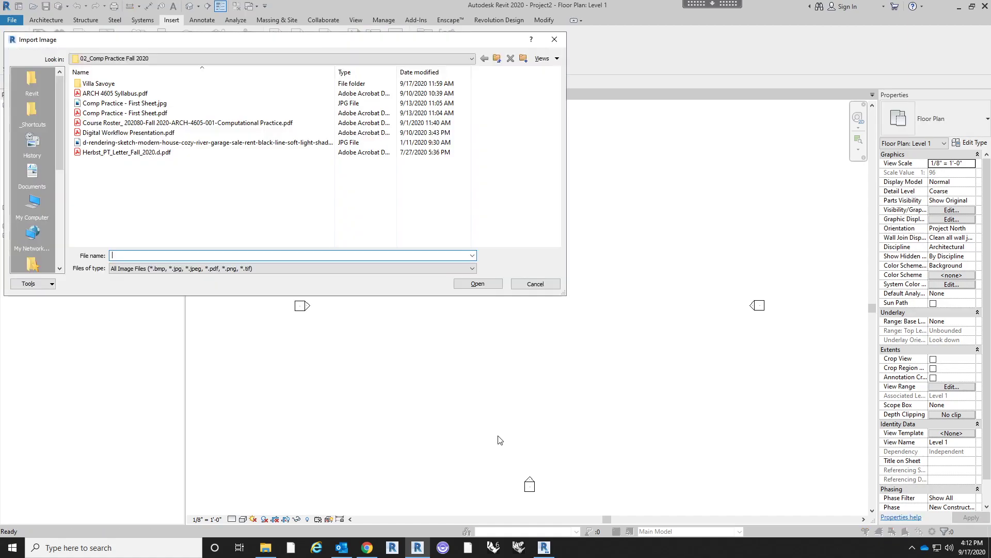
double_click(129, 84)
- Preview the files as large thumbnails and place d17a023fec6d9654ba5fa4ddc878d88b.jpg between the elevation markers on Level 1
right_click(201, 161)
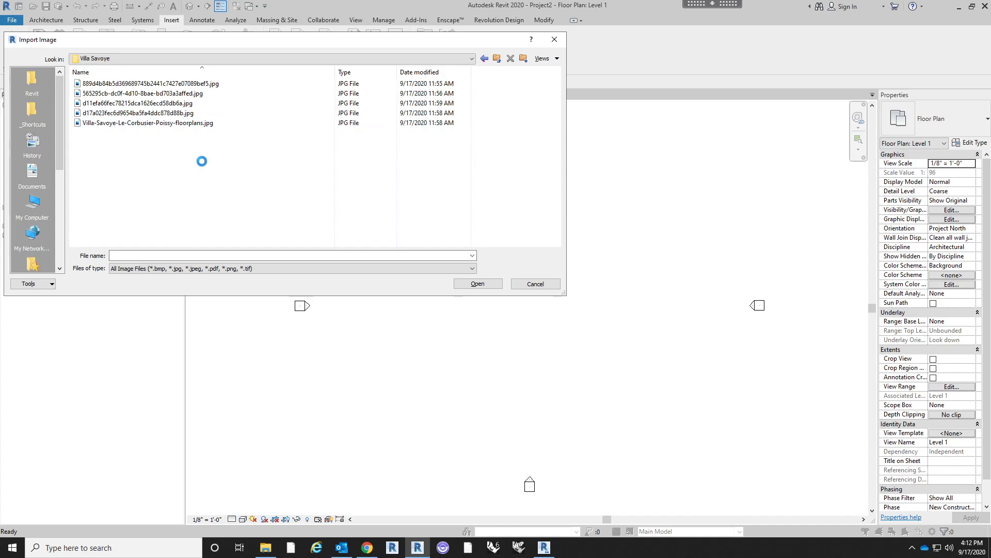
mouse_move(254, 169)
left_click(347, 173)
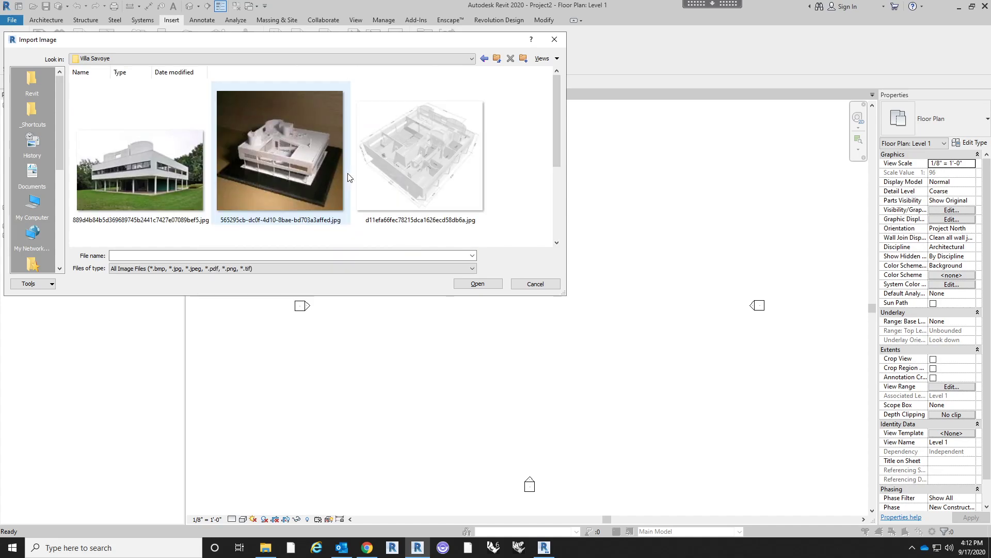
scroll(348, 176, "down", 3)
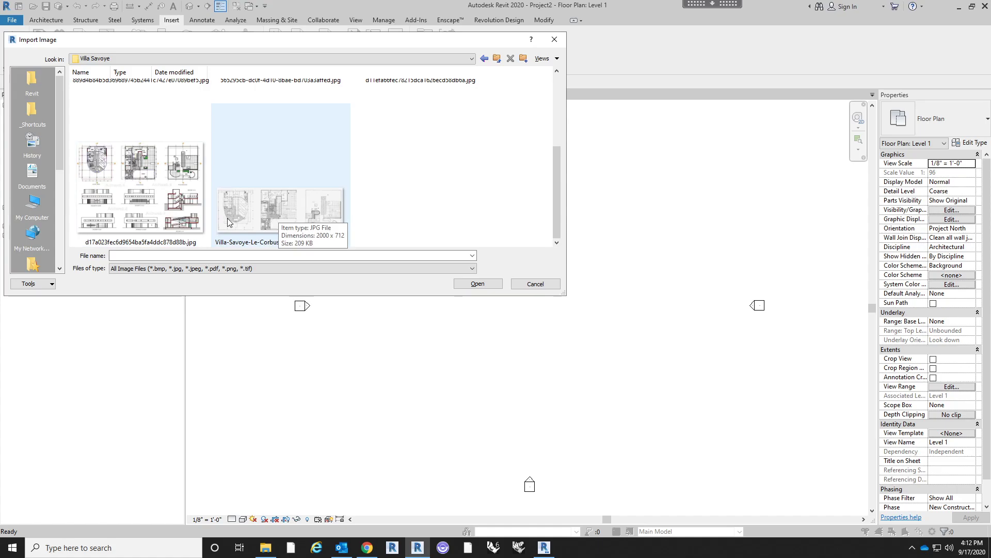
double_click(187, 223)
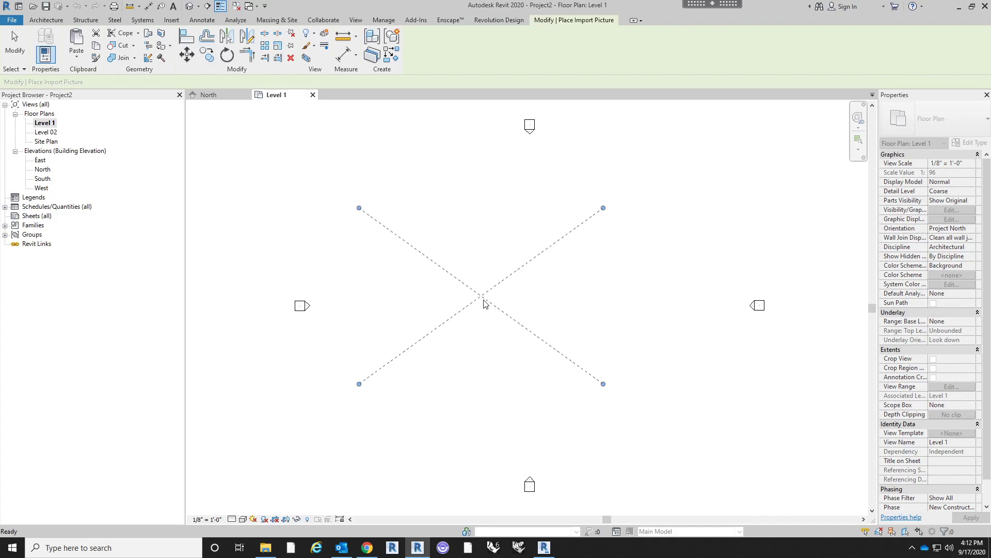
left_click(484, 302)
scroll(582, 329, "up", 3)
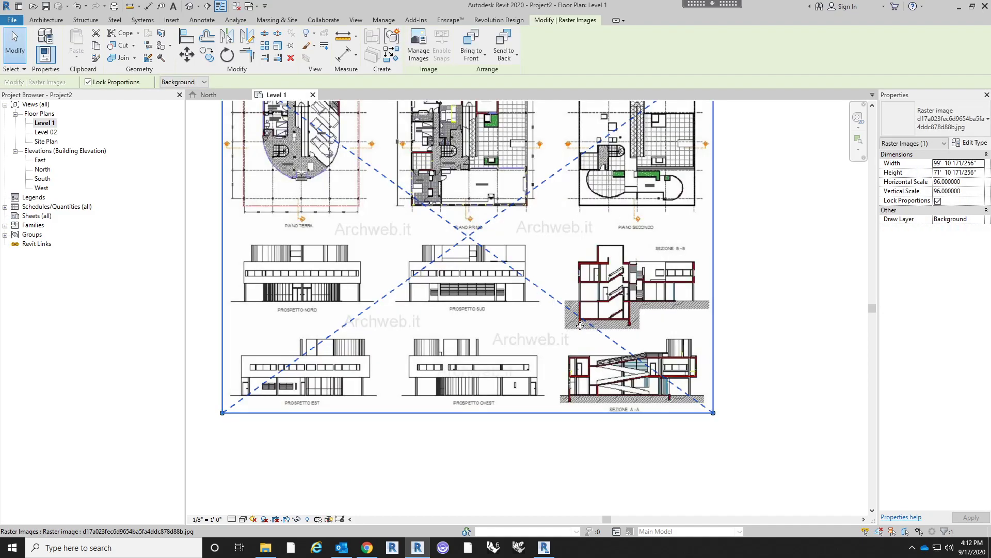
left_click(781, 326)
- Examine the floor plans, elevations and sections on the imported Villa Savoye sheet
middle_click_drag(719, 308, 726, 332)
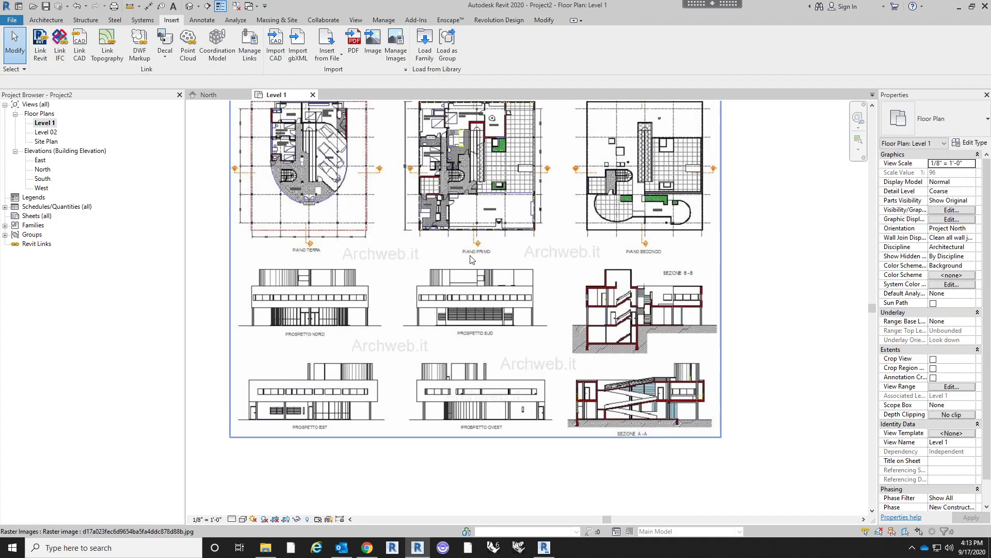
scroll(253, 124, "up", 5)
middle_click_drag(356, 192, 470, 156)
scroll(532, 135, "down", 3)
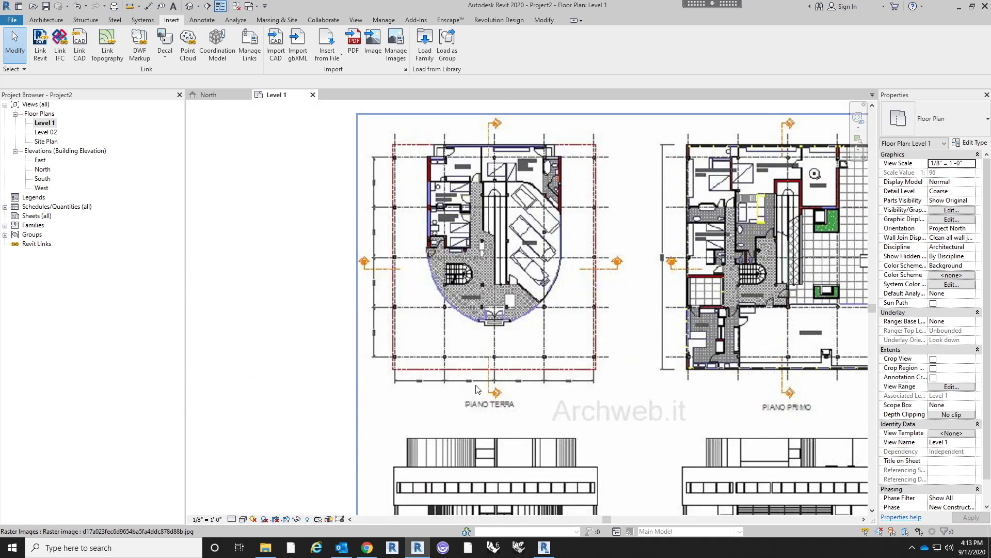
scroll(460, 399, "up", 1)
middle_click_drag(523, 413, 472, 301)
scroll(475, 383, "down", 2)
scroll(473, 301, "down", 1)
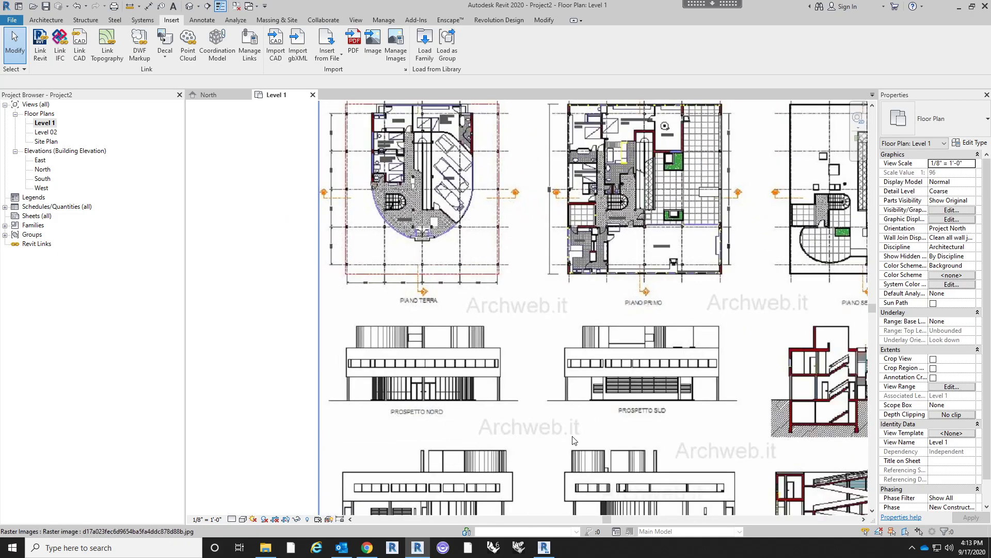
middle_click_drag(624, 369, 540, 351)
scroll(541, 352, "down", 3)
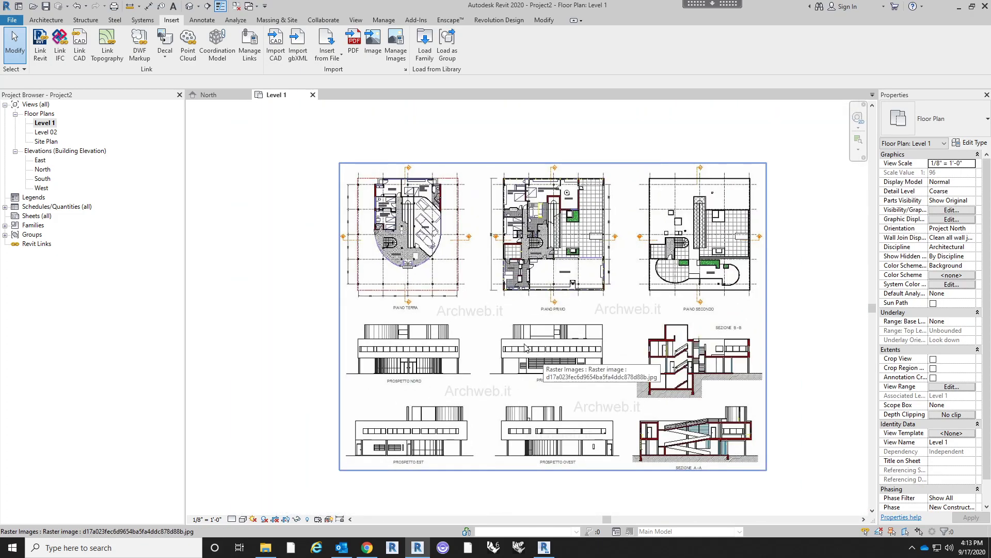
scroll(511, 223, "up", 2)
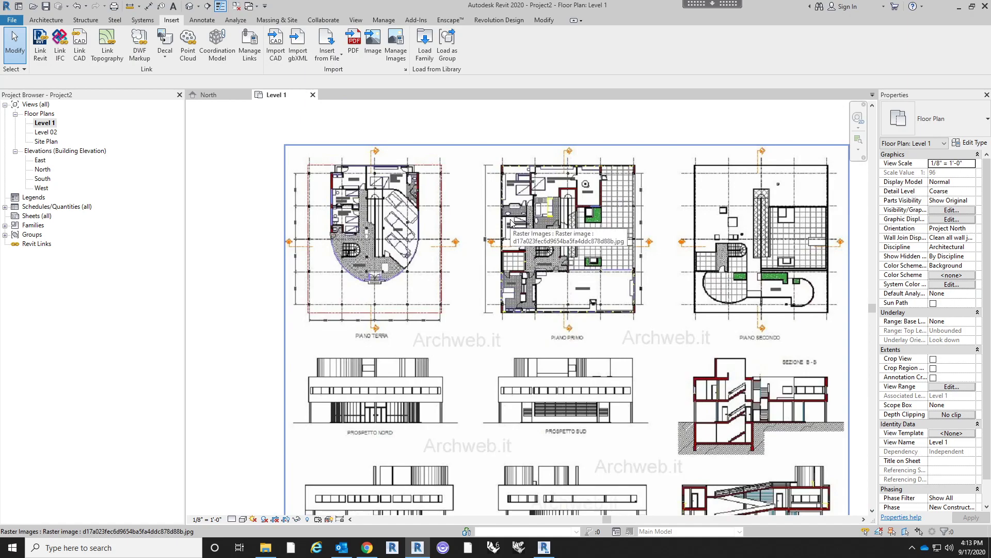
scroll(473, 282, "down", 1)
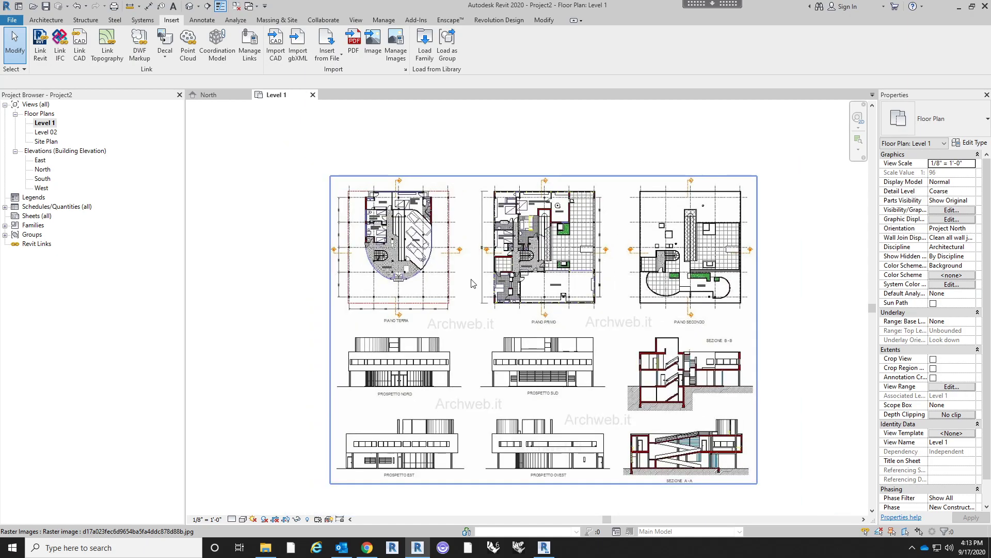
- Scale the image graphically so the Piano Terra plan's lowest row of columns spans 60 feet between its outermost columns
left_click(472, 338)
middle_click_drag(473, 338, 466, 309)
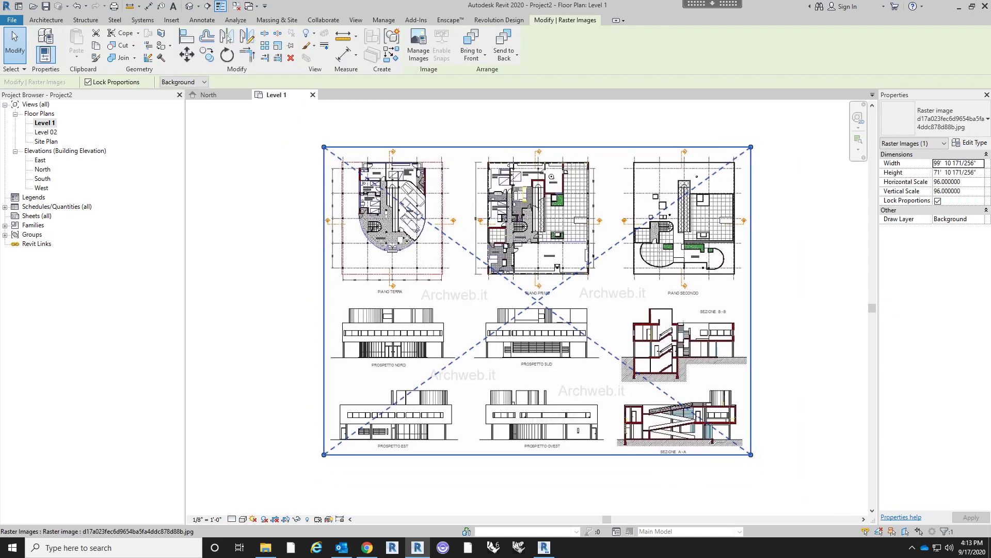
left_click_drag(516, 303, 508, 287)
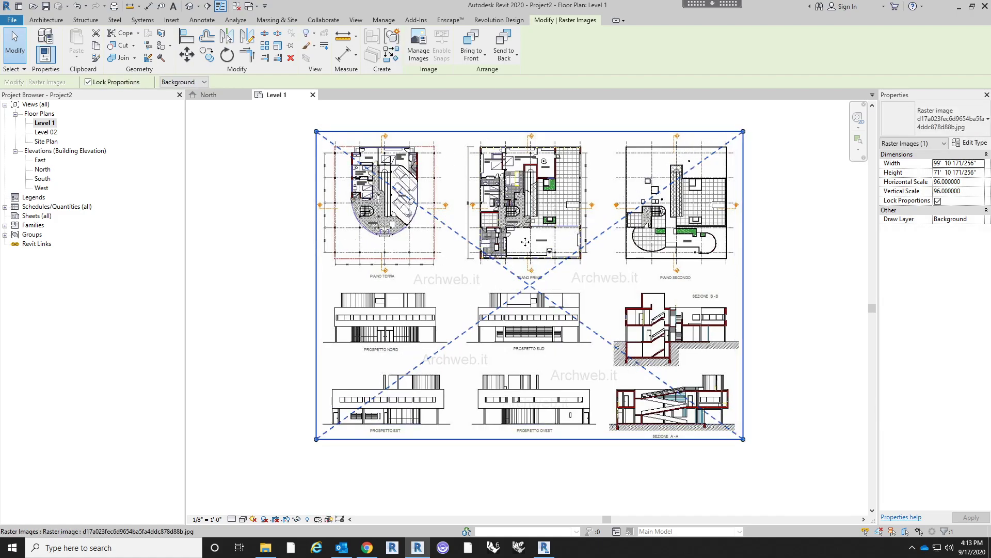
left_click(278, 46)
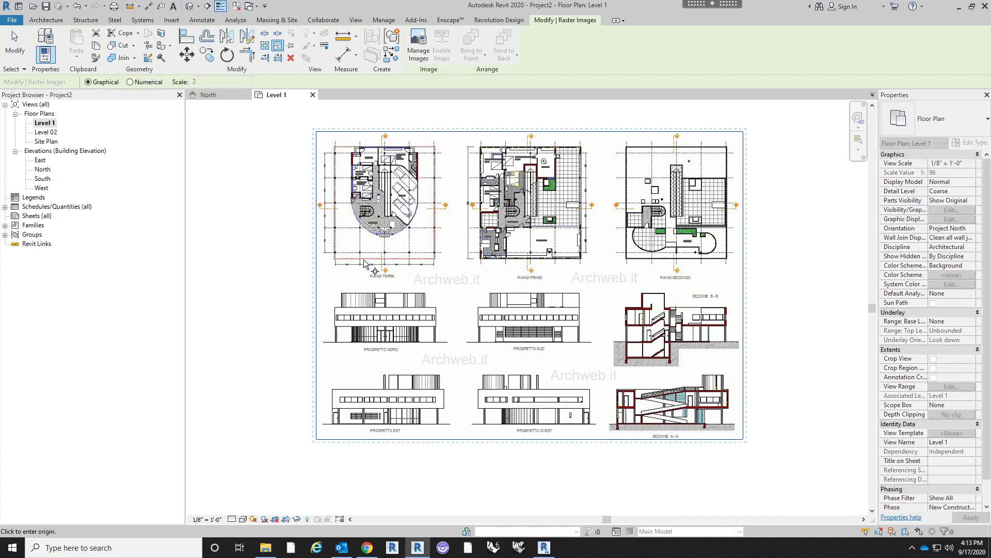
scroll(350, 256, "up", 5)
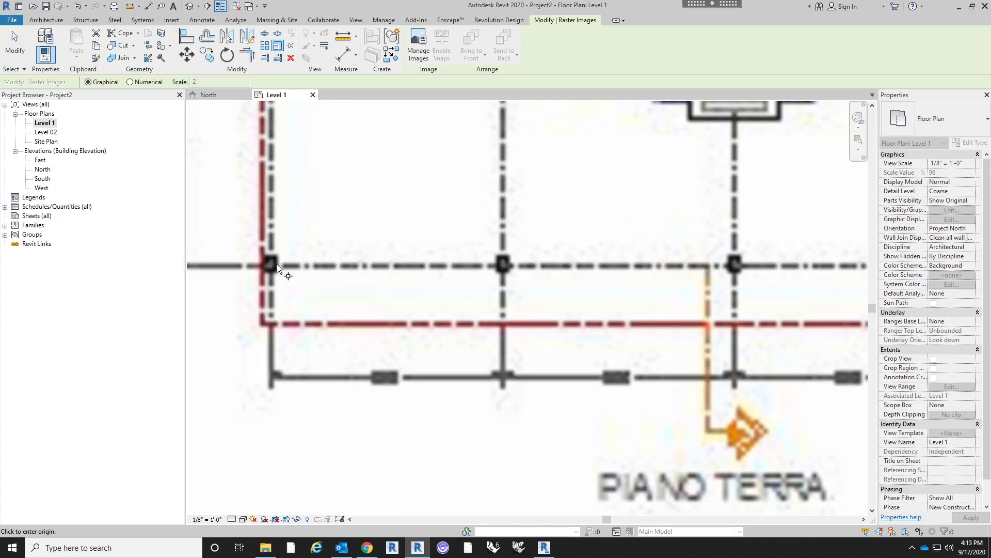
left_click(270, 267)
scroll(342, 274, "down", 3)
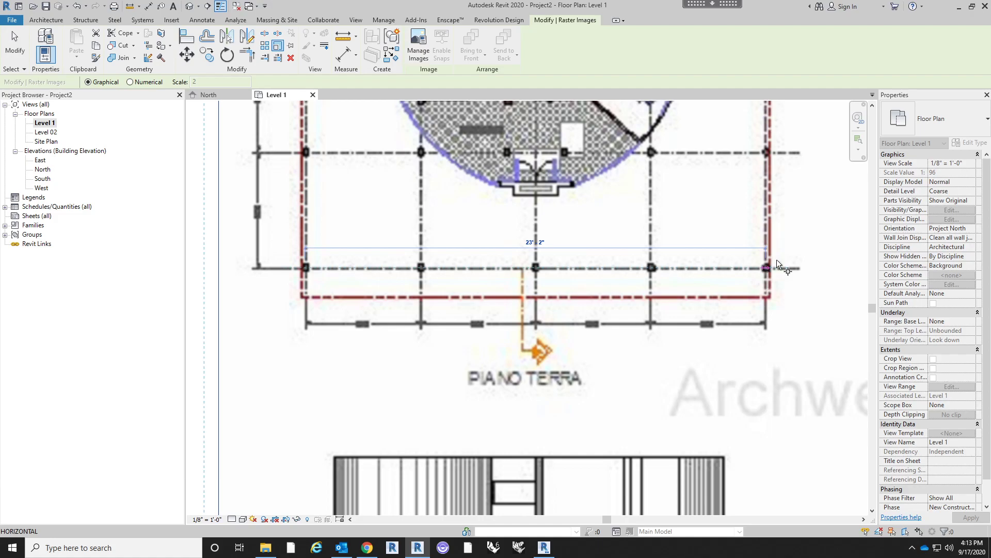
scroll(768, 270, "up", 6)
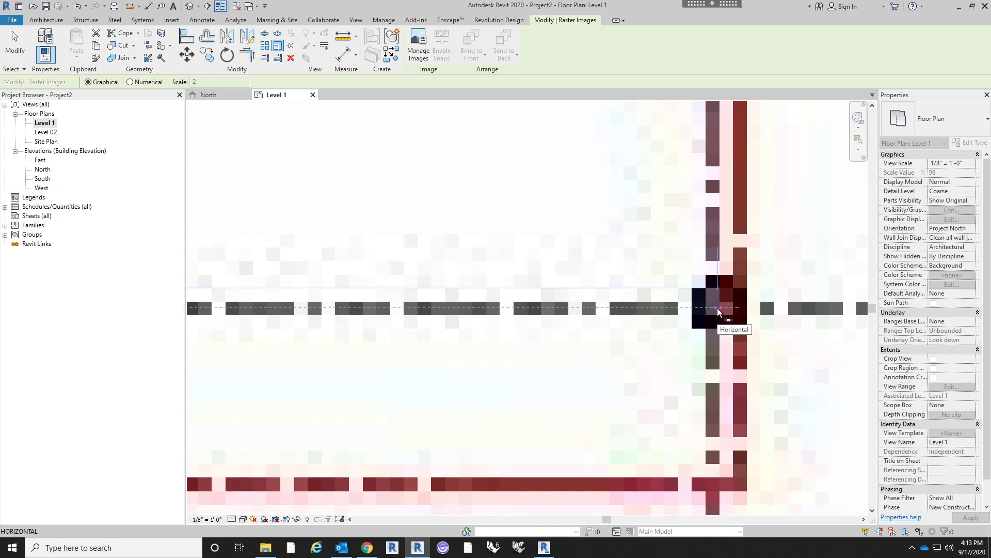
scroll(718, 310, "down", 6)
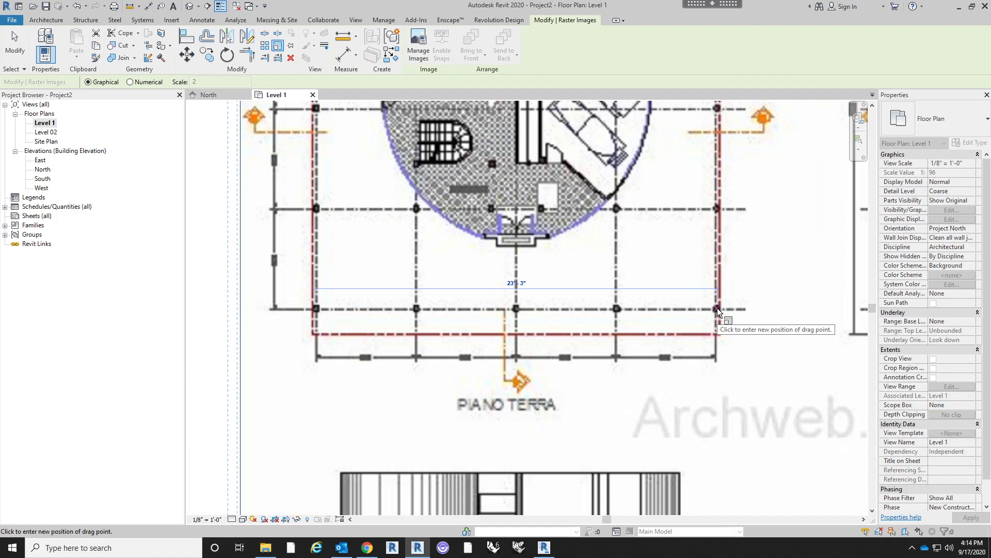
type("60")
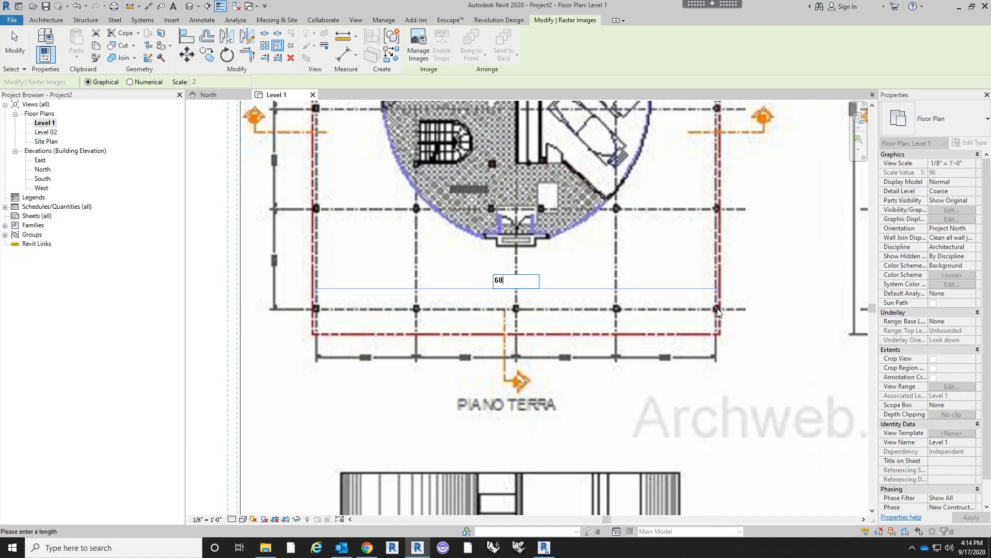
key("Return")
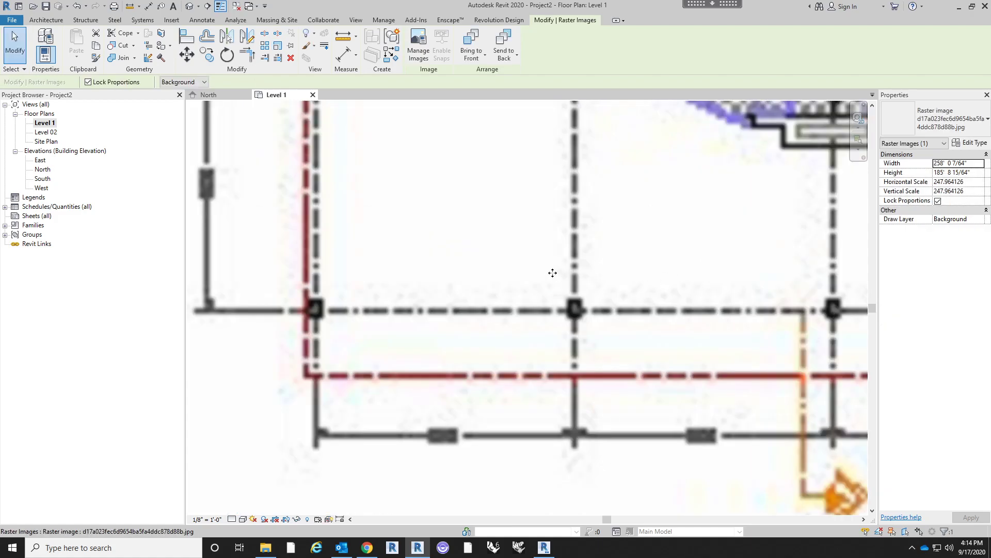
- Move the scaled image so the Piano Terra plan sits roughly beneath the north elevation marker
scroll(573, 269, "down", 10)
scroll(573, 269, "up", 3)
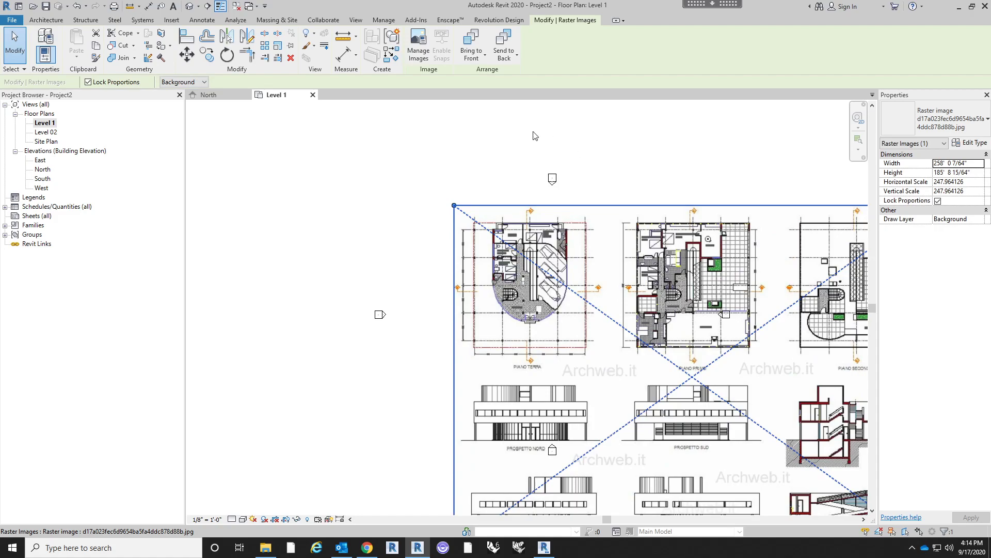
left_click_drag(553, 287, 587, 199)
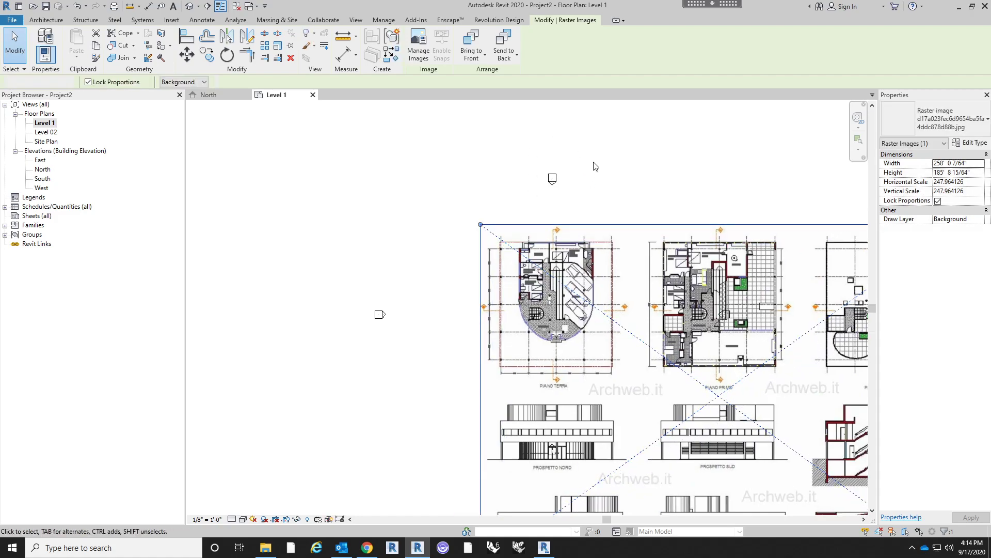
left_click(596, 166)
middle_click_drag(606, 374, 591, 348)
left_click(601, 359)
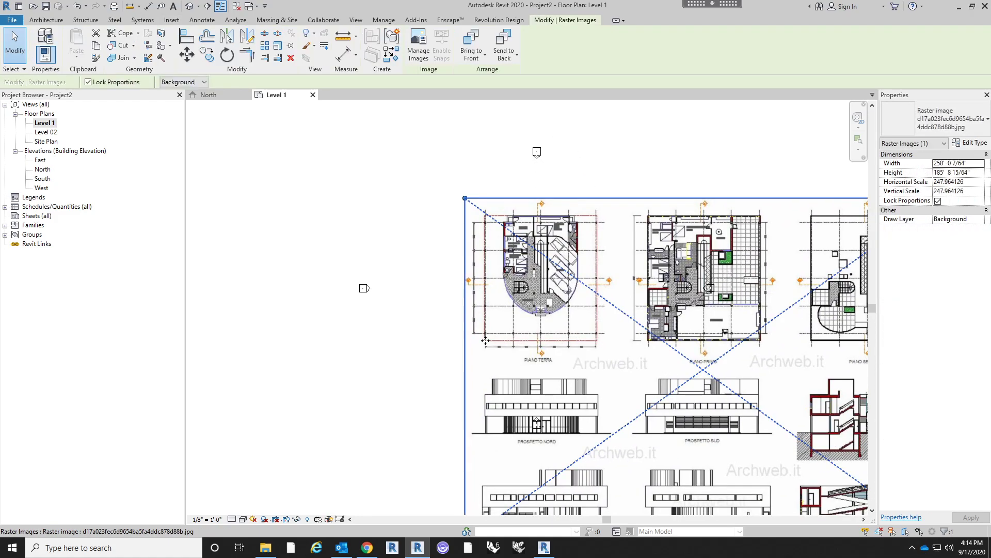
left_click(409, 361)
- Nudge the image slightly to line up the centre of the Piano Terra plan with the north elevation marker
scroll(381, 207, "down", 1)
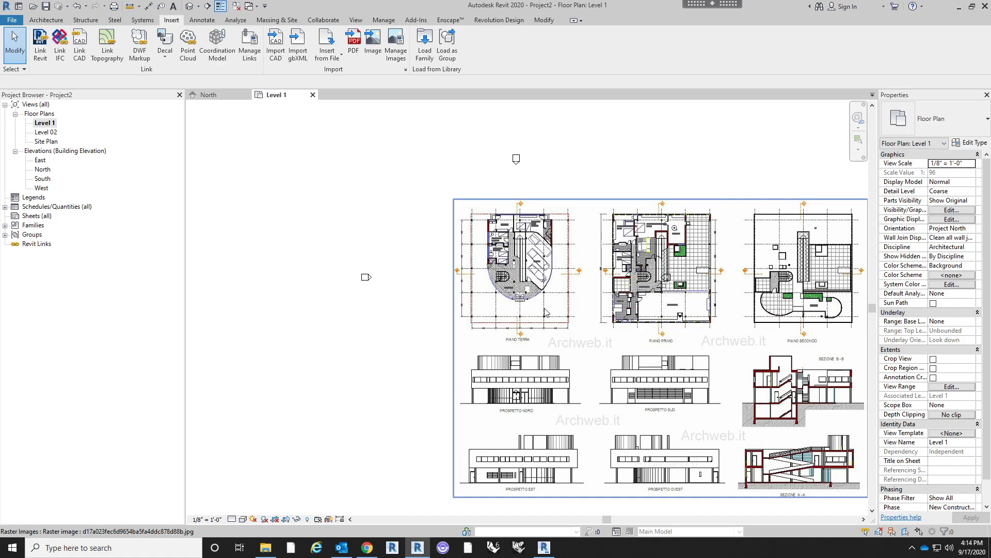
middle_click_drag(515, 264, 510, 265)
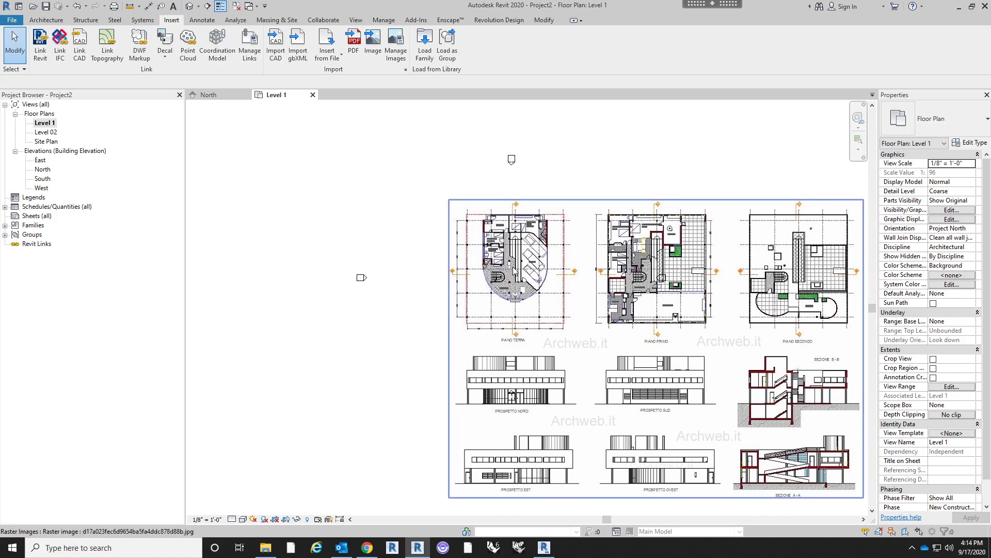
left_click(512, 266)
left_click_drag(547, 224, 547, 225)
left_click(586, 171)
left_click(569, 274)
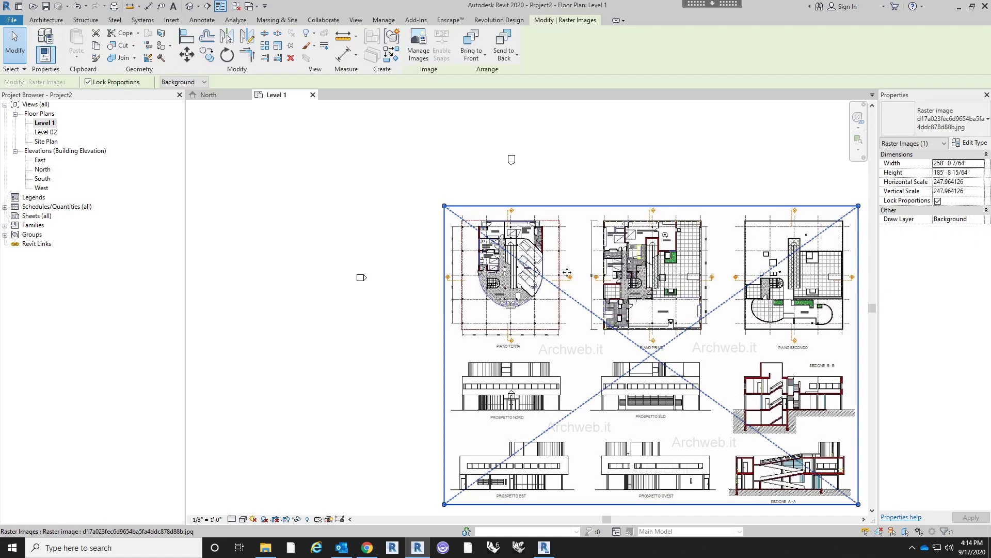
- Pin the scaled Villa Savoye image in place on Level 1 and deselect it
middle_click_drag(600, 182, 604, 135)
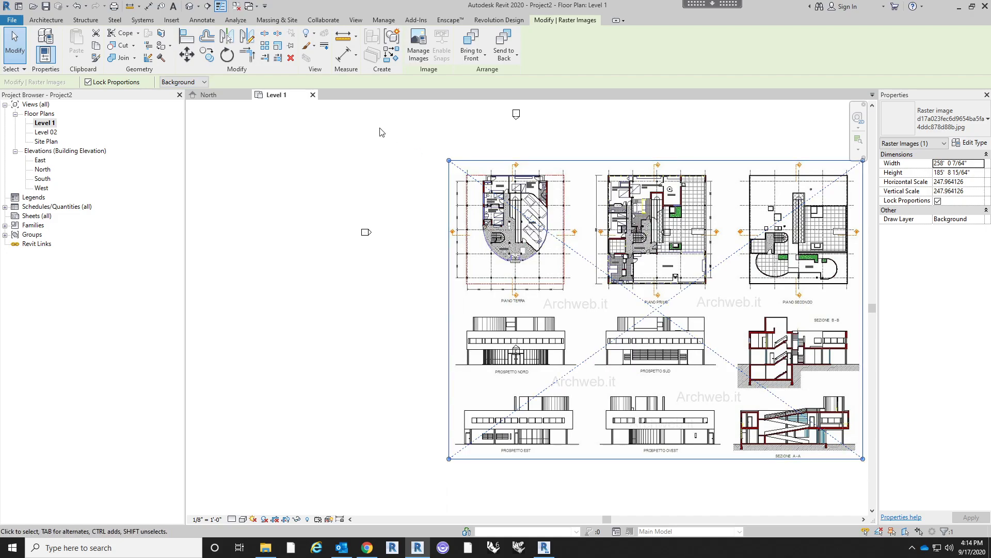
left_click(295, 49)
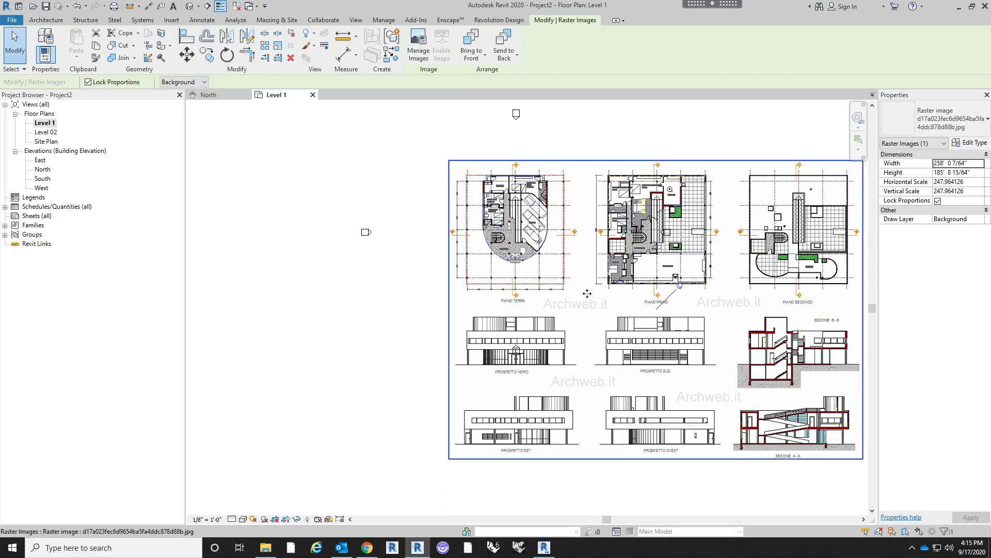
left_click(378, 318)
left_click_drag(449, 276, 537, 258)
left_click_drag(532, 304, 694, 312)
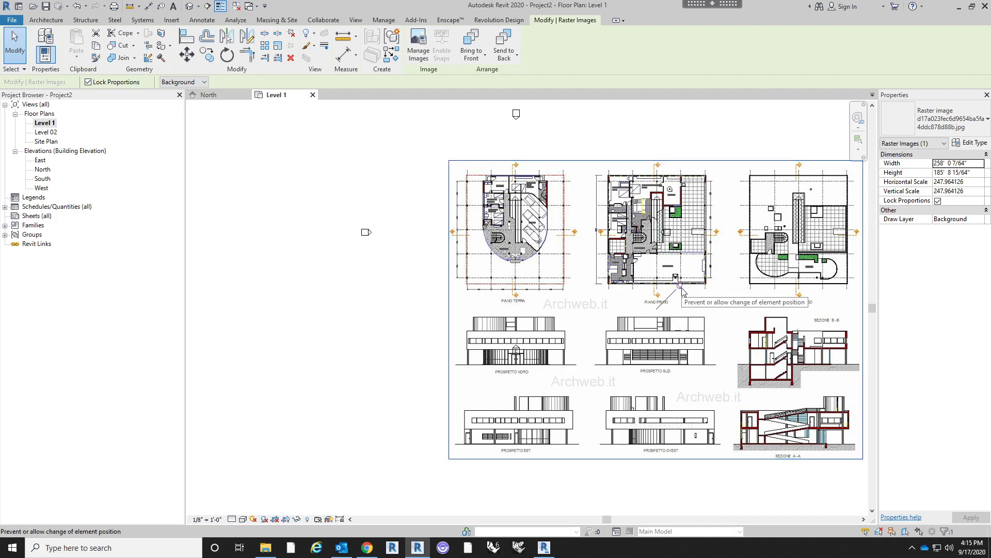
left_click(291, 36)
left_click(409, 177)
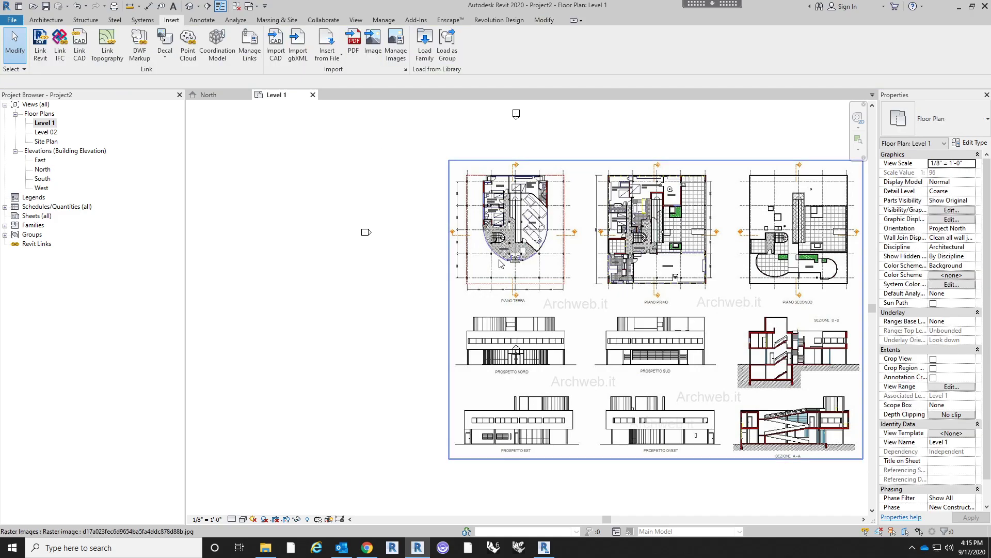
- Draw a horizontal grid line from right to left through the lowest row of columns on the Piano Terra plan
scroll(517, 195, "up", 4)
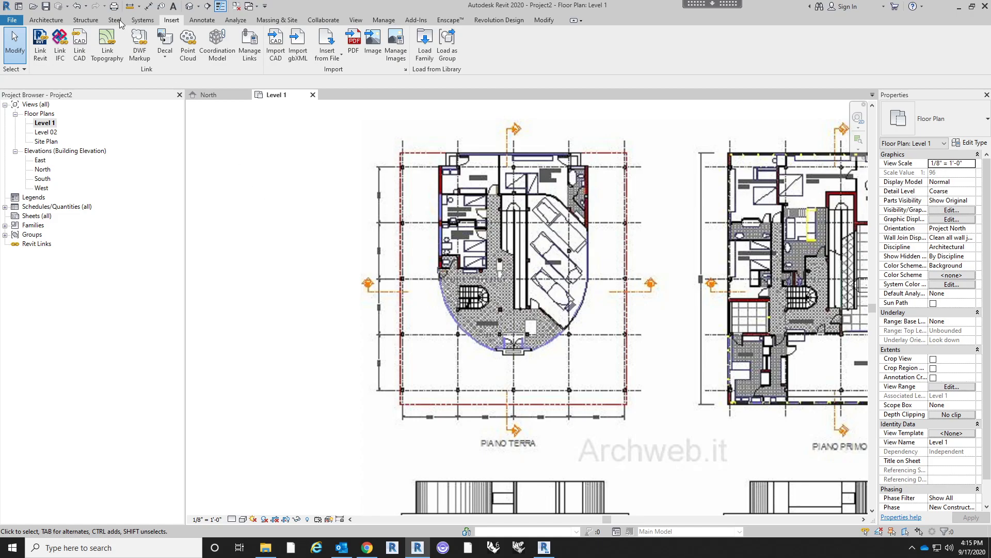
left_click(58, 23)
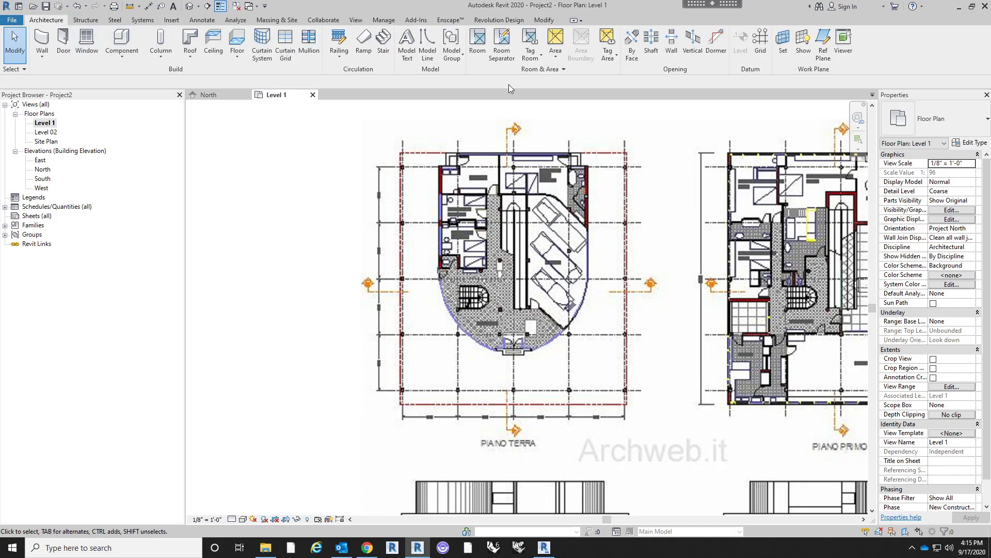
left_click(762, 51)
scroll(544, 423, "up", 1)
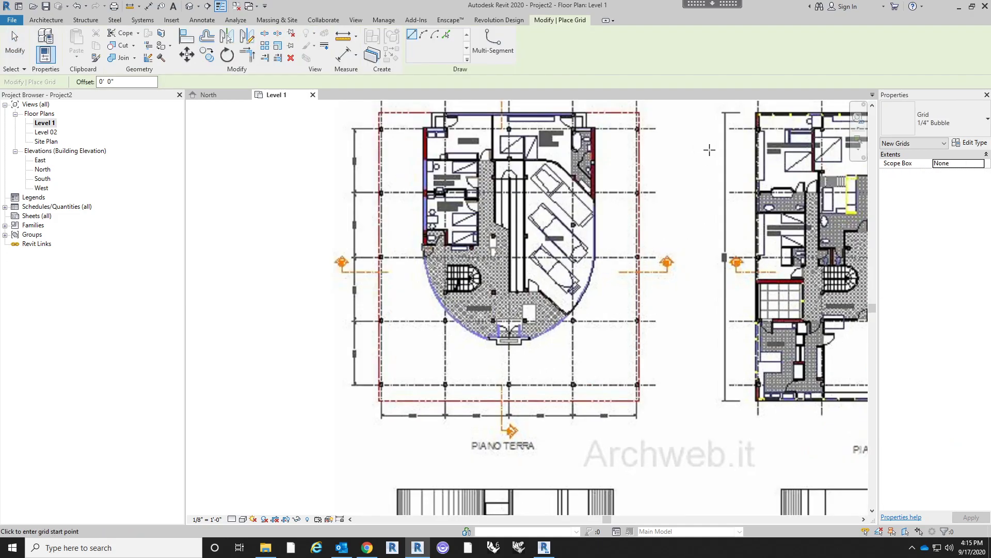
scroll(617, 439, "up", 1)
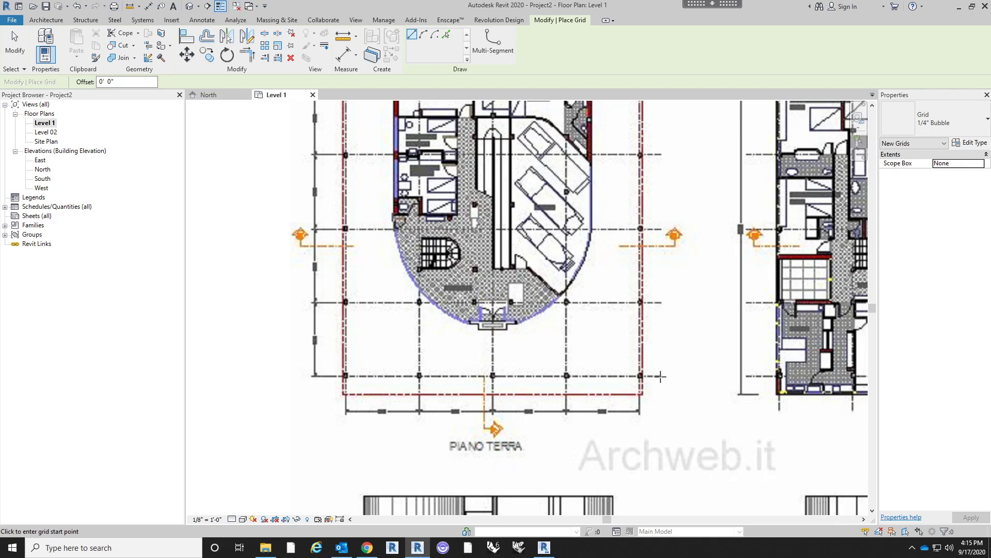
left_click(661, 376)
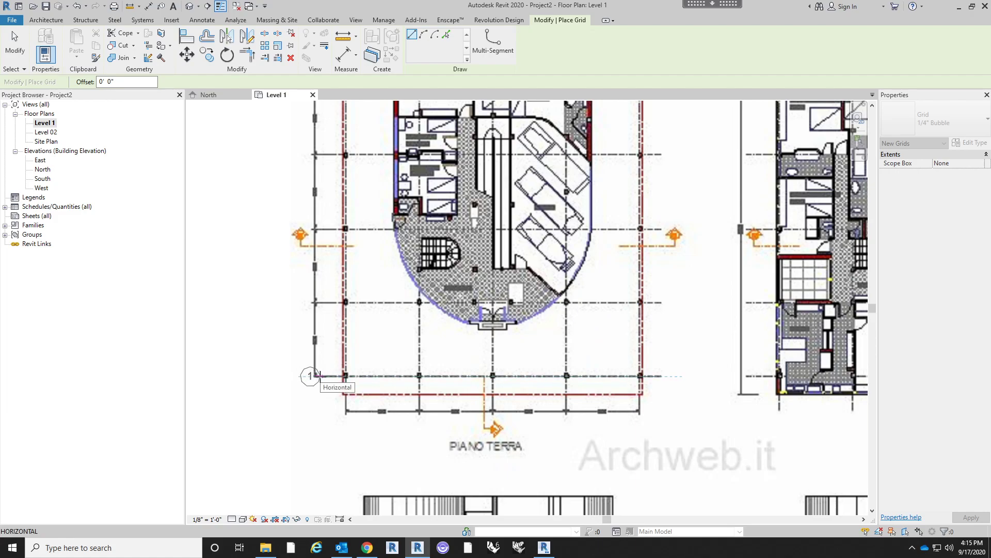
left_click(319, 375)
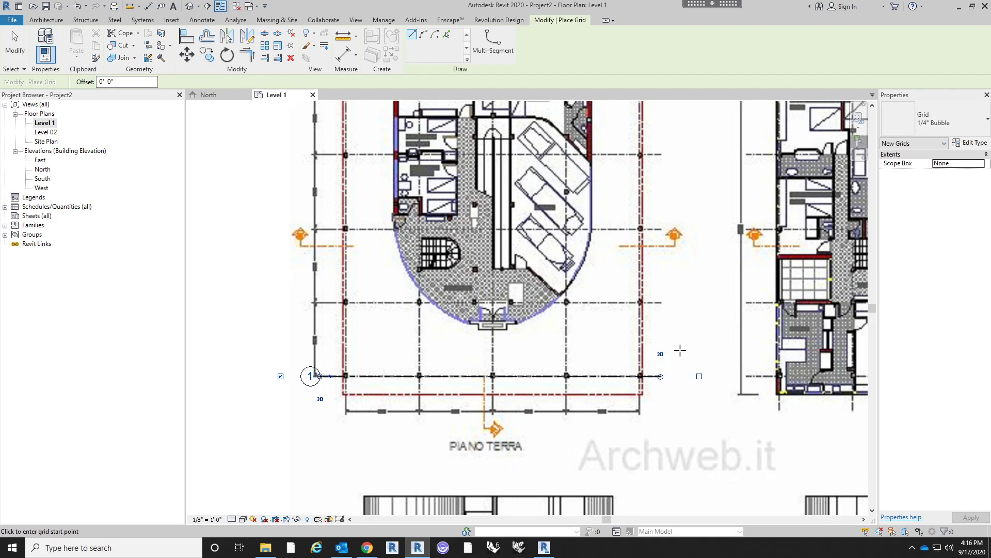
key("Escape")
key("Escape")
- Open the new grid line's bubble name for editing
left_click(309, 379)
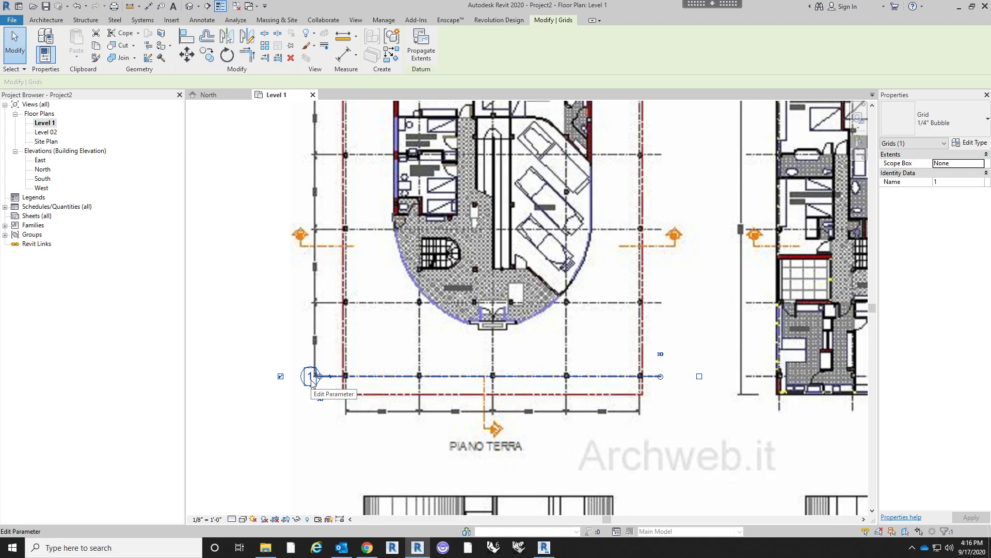
left_click(311, 378)
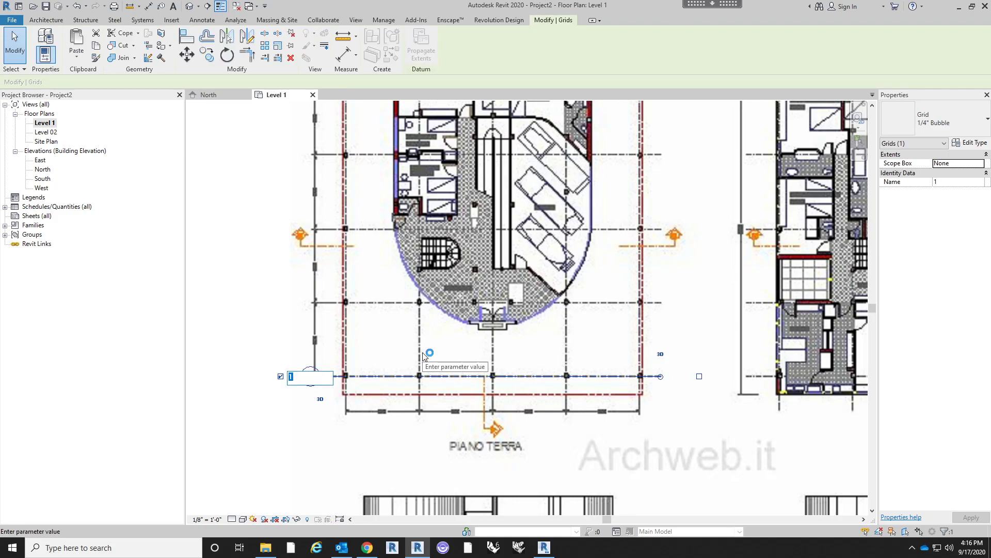
left_click(408, 365)
- Copy grid 1 straight up by 15' onto the next column row, with constrained and multiple copying enabled
middle_click_drag(405, 361, 393, 389)
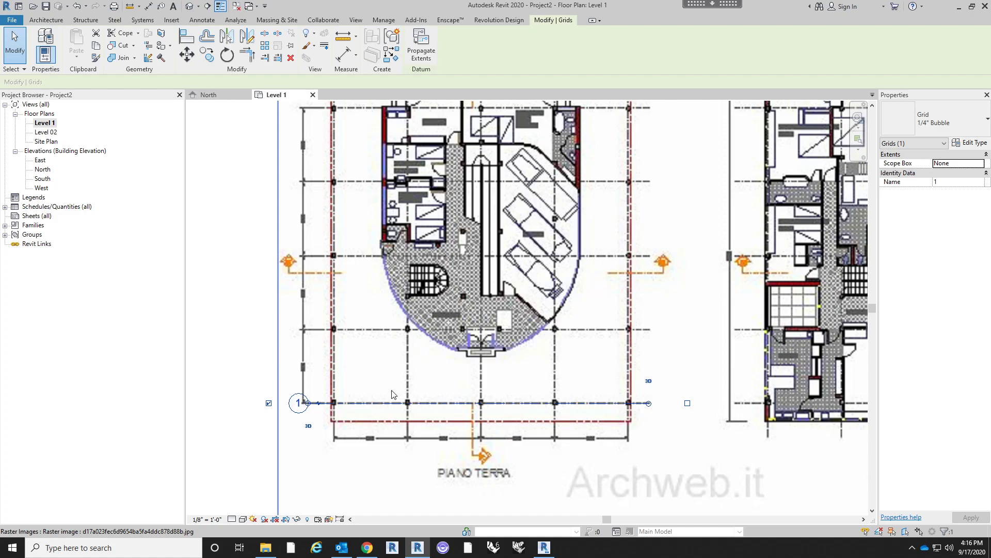
middle_click_drag(391, 402, 425, 408)
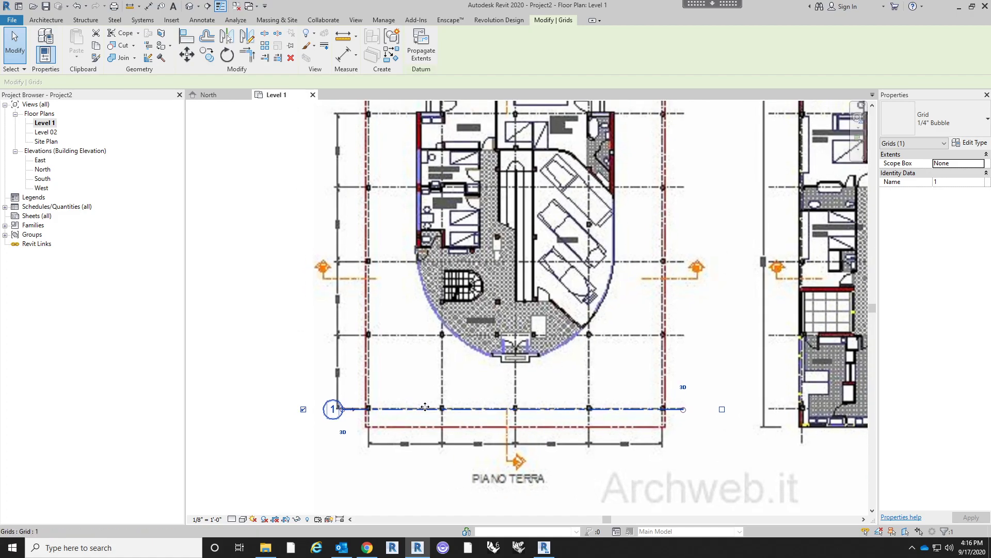
key("c")
key("o")
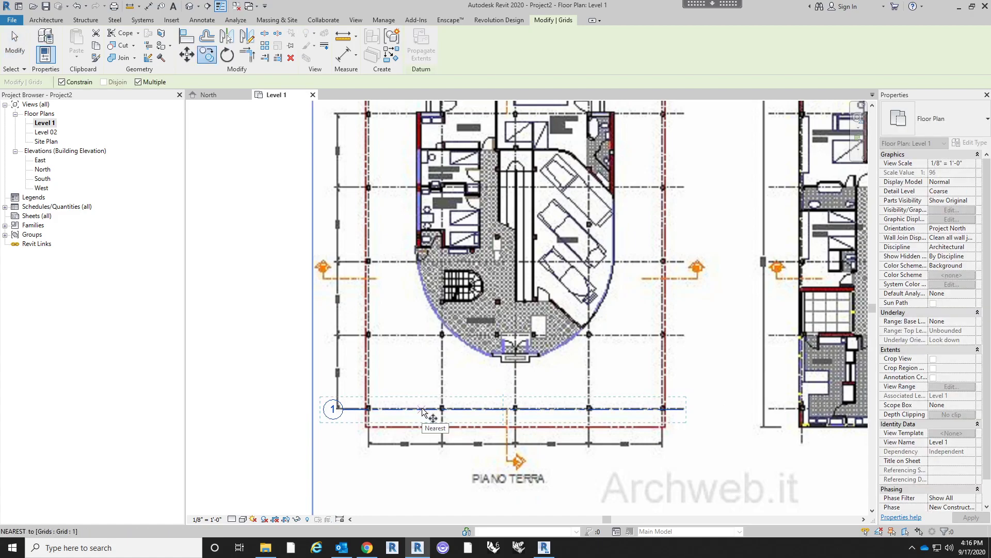
left_click(422, 411)
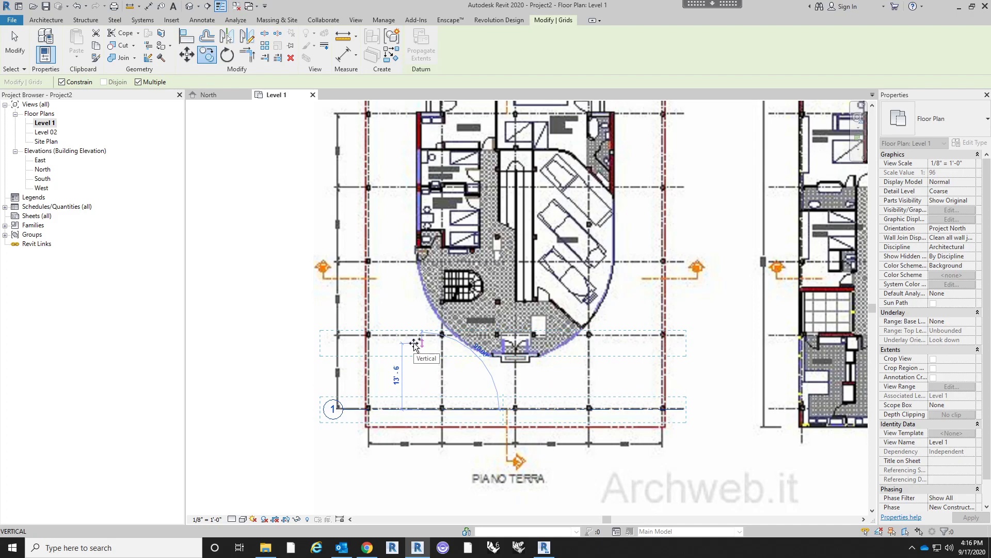
type("15")
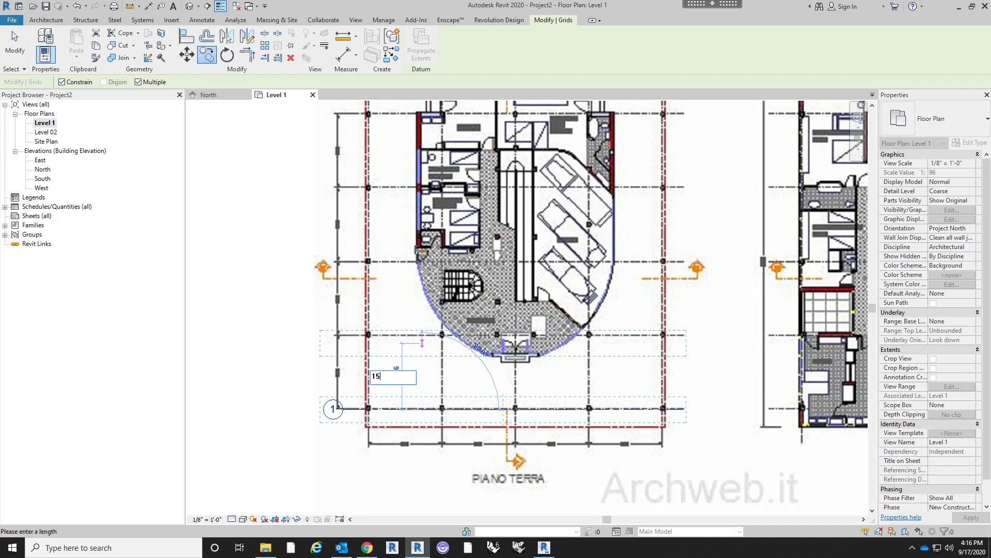
type("' - 6")
key("Return")
- Place three more copies of the horizontal grid on the remaining column rows up to the top of the Piano Terra plan
middle_click_drag(409, 335, 402, 421)
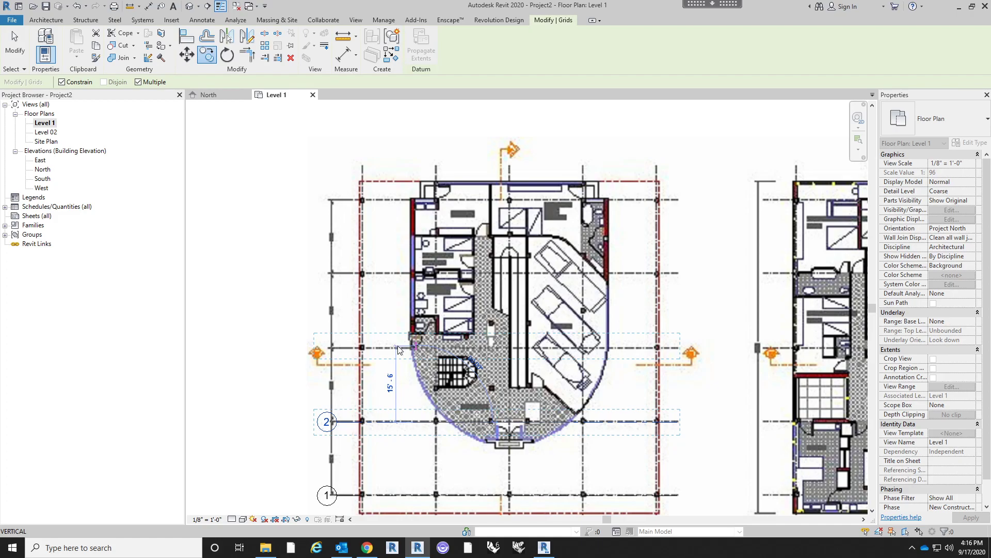
left_click(399, 348)
left_click(395, 285)
left_click(405, 215)
key("Escape")
key("Escape")
scroll(405, 221, "down", 1)
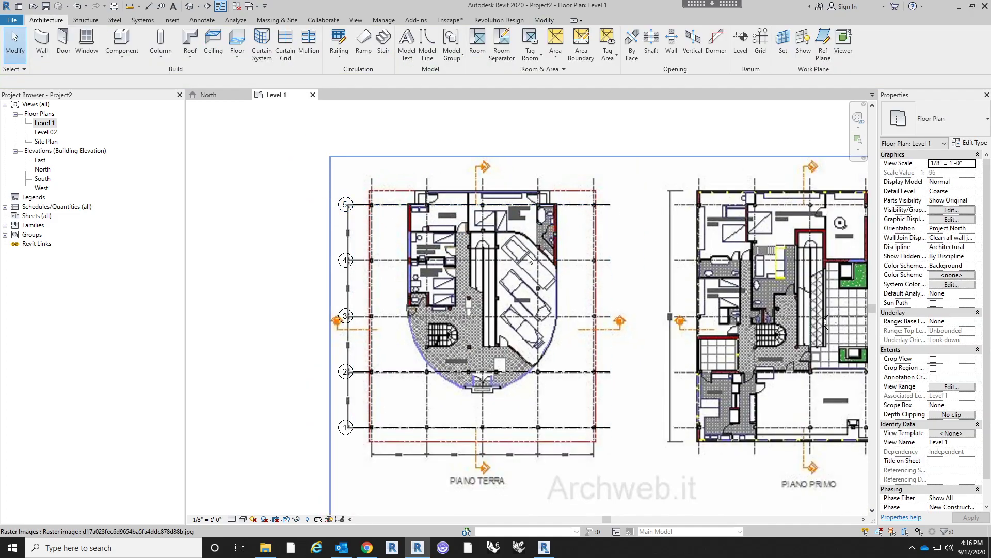
- Draw a vertical grid line upward through the leftmost columns of the Piano Terra plan and name it A
scroll(340, 167, "up", 3)
scroll(376, 153, "down", 2)
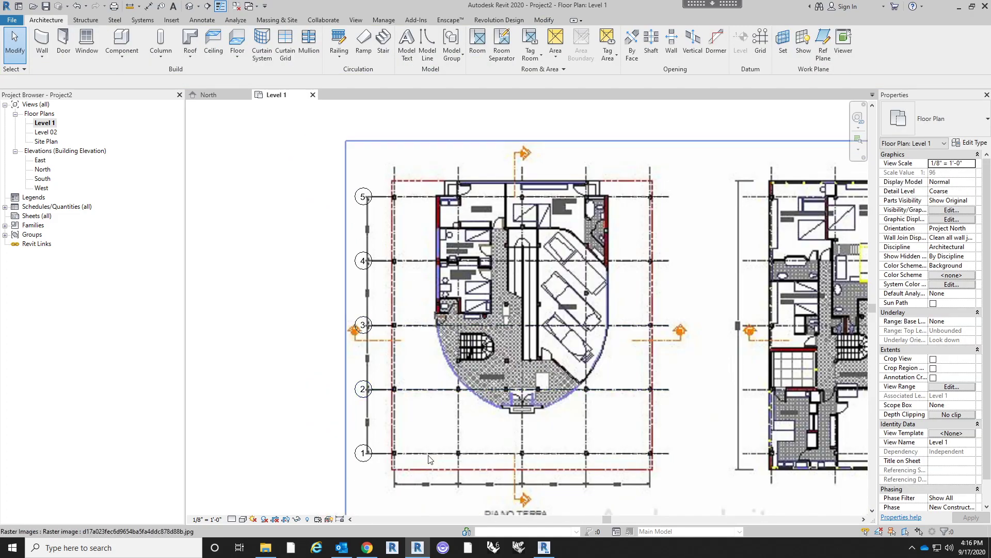
middle_click_drag(445, 445, 405, 349)
scroll(426, 332, "down", 1)
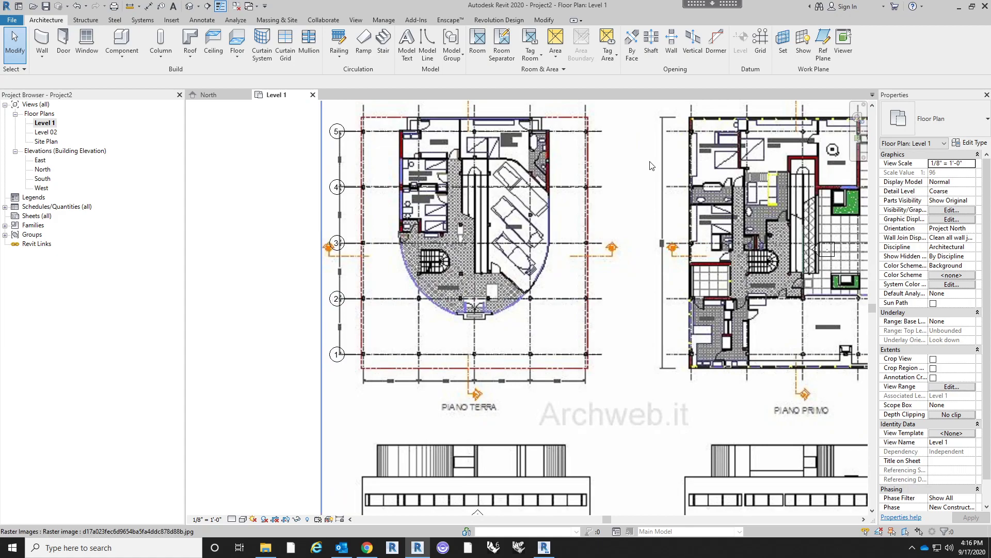
left_click(761, 41)
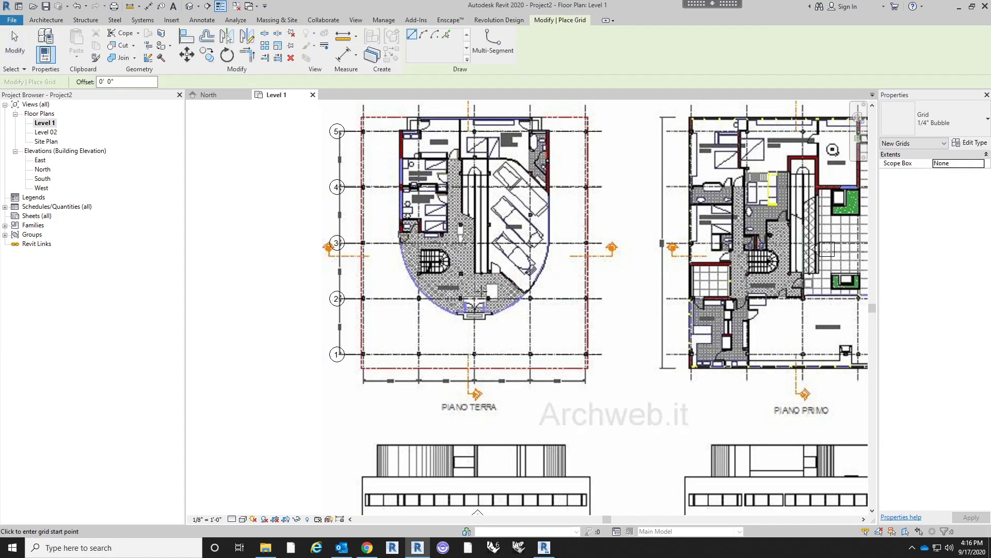
middle_click_drag(435, 303, 427, 353)
scroll(365, 423, "up", 2)
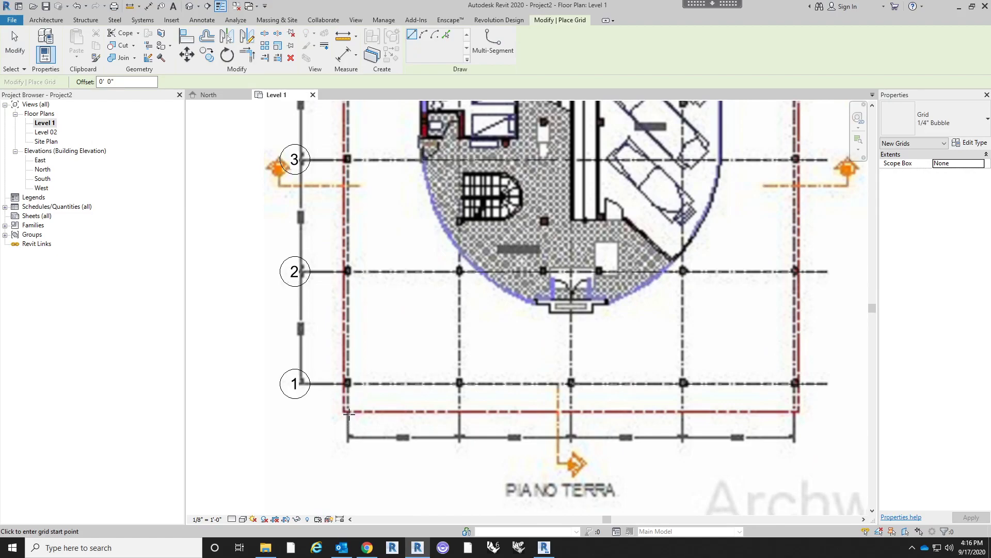
scroll(346, 413, "down", 2)
left_click(347, 413)
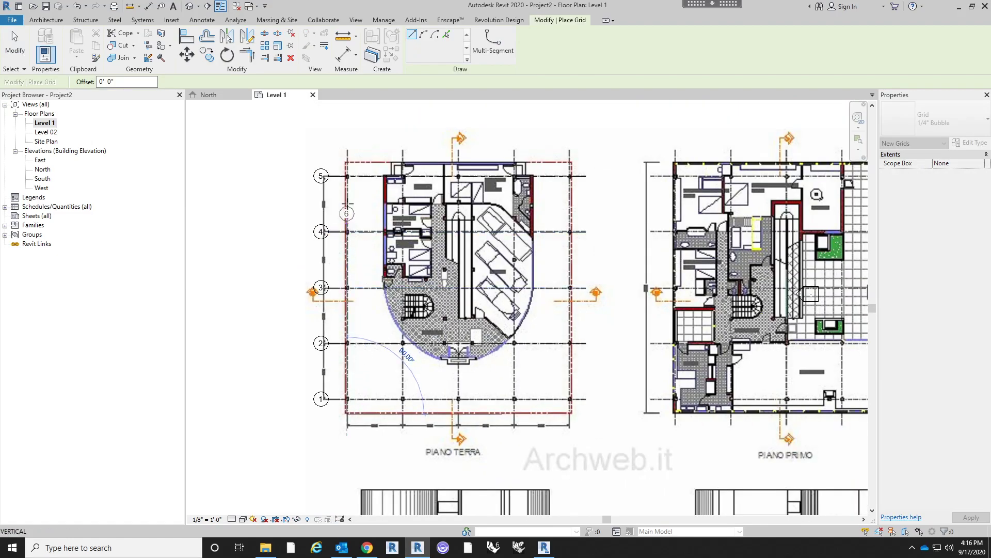
left_click(347, 145)
key("Escape")
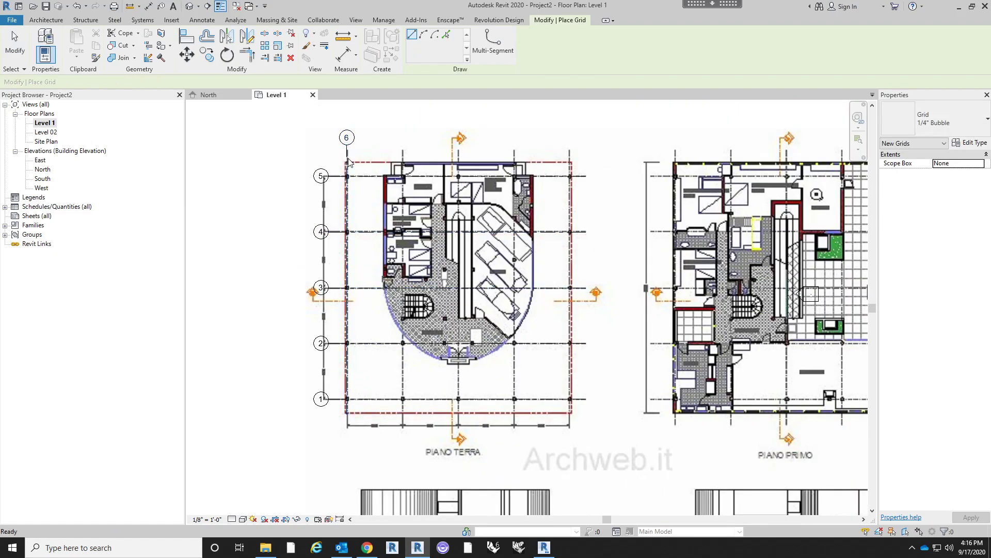
key("Escape")
double_click(347, 137)
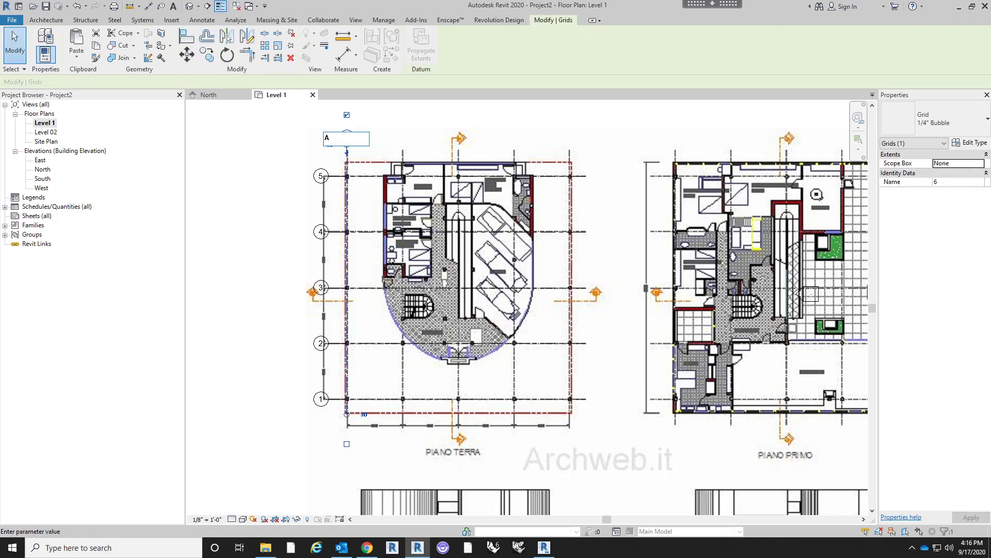
key("Return")
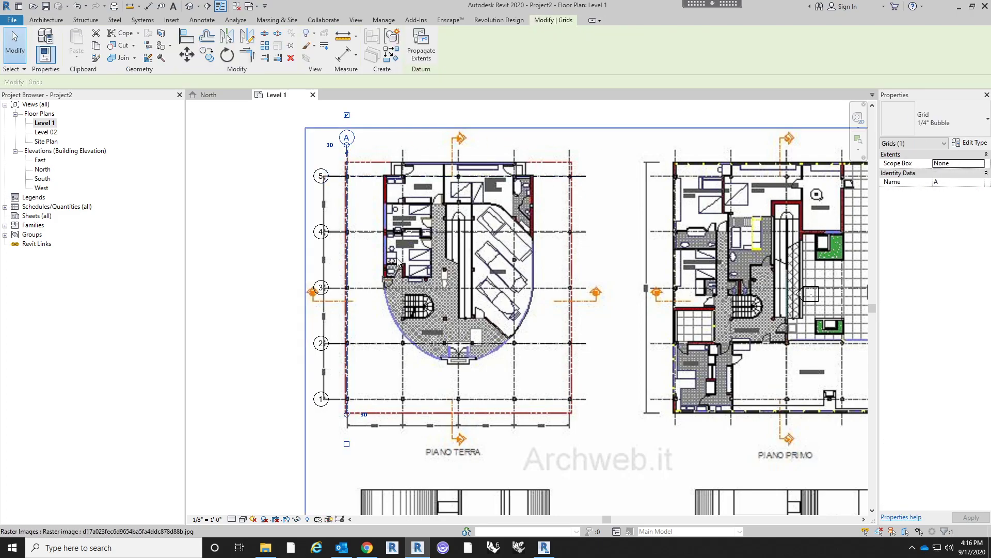
middle_click_drag(437, 343, 476, 339)
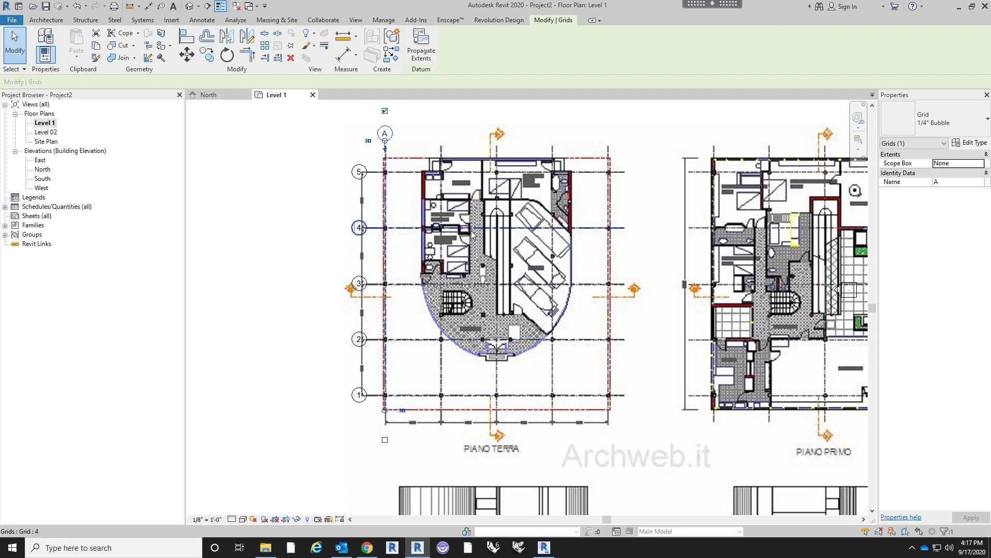
left_click(264, 47)
scroll(407, 178, "up", 4)
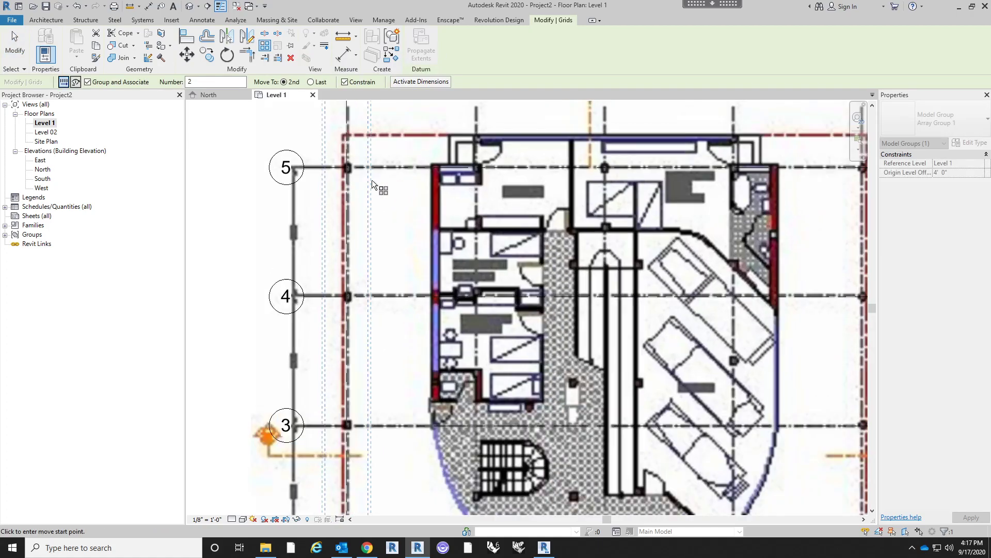
middle_click_drag(407, 178, 402, 276)
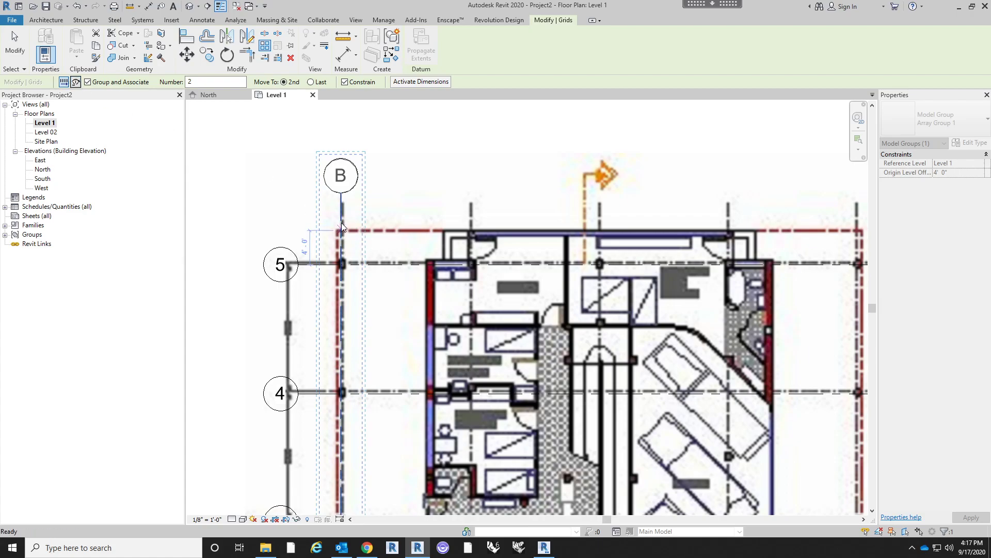
key("Escape")
- Array grid A horizontally across the Piano Terra plan as 5 grouped and associated members spaced 15' apart, with Constrain enabled
scroll(475, 164, "down", 3)
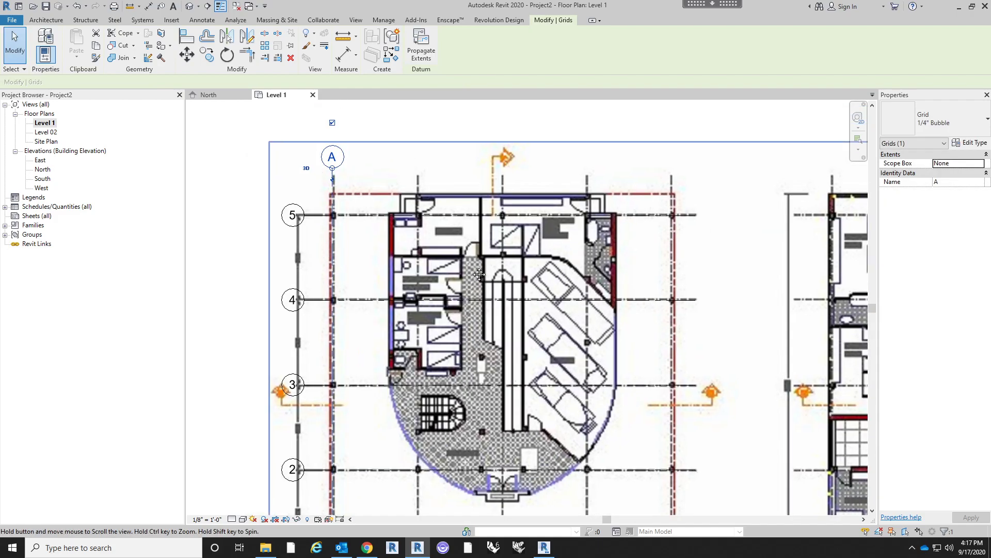
scroll(365, 173, "up", 5)
left_click(265, 46)
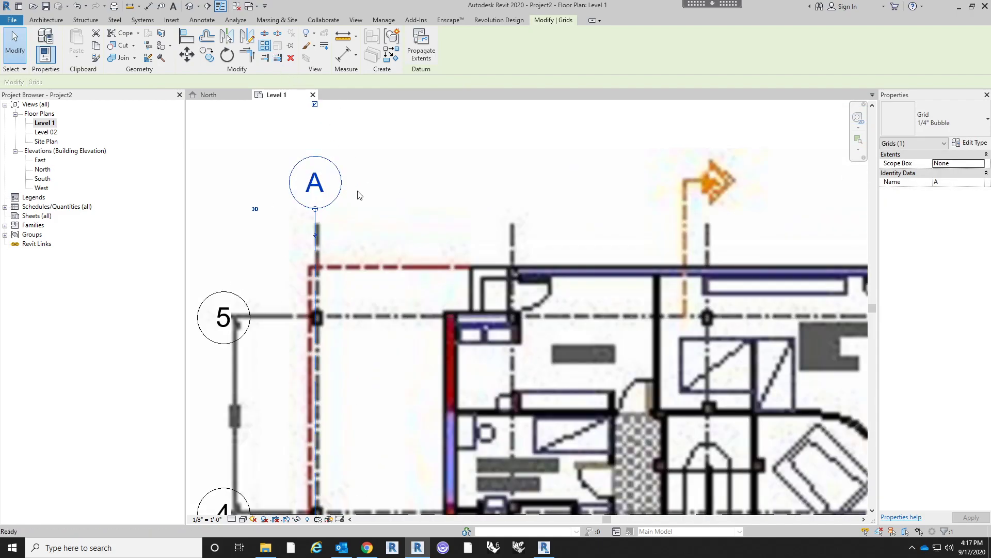
left_click(316, 236)
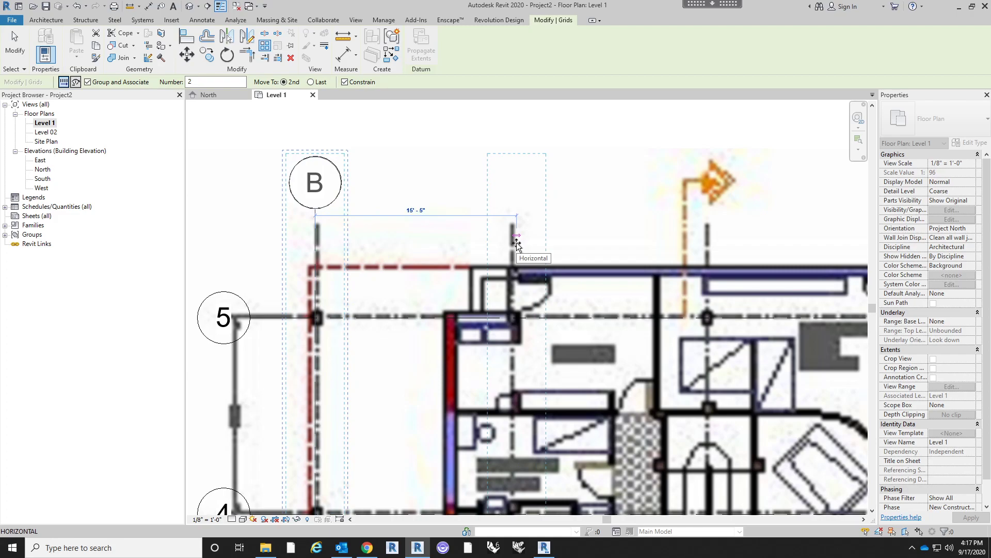
type("15")
key("Return")
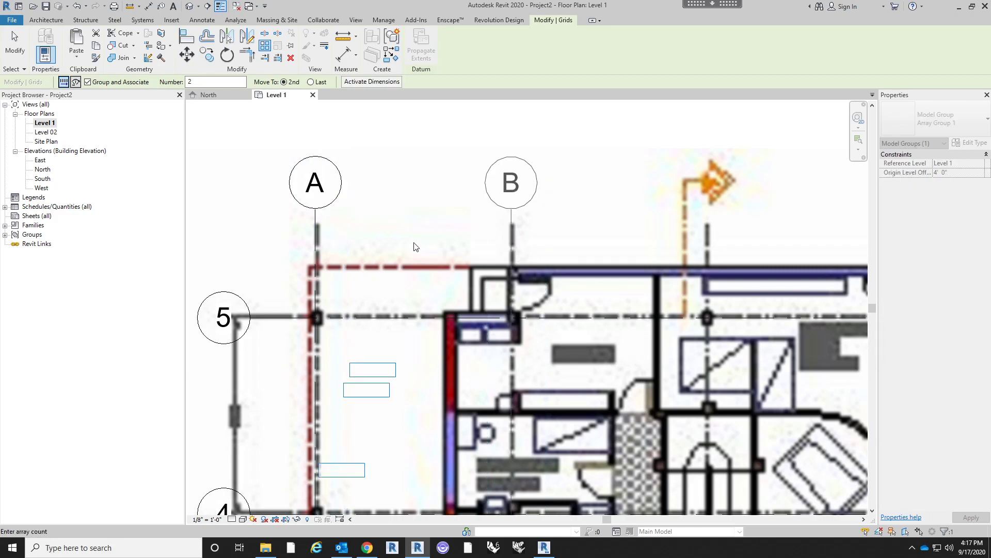
scroll(417, 244, "down", 3)
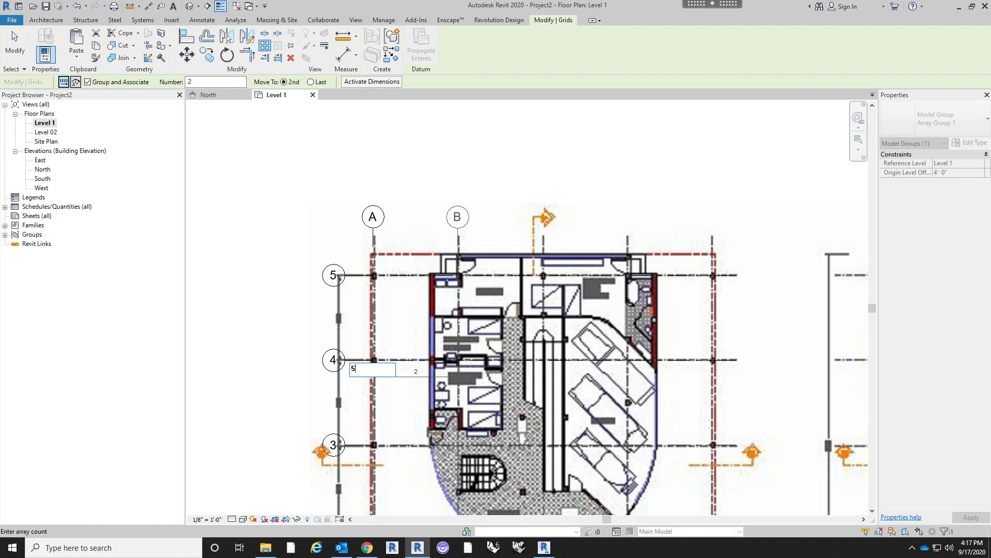
key("Return")
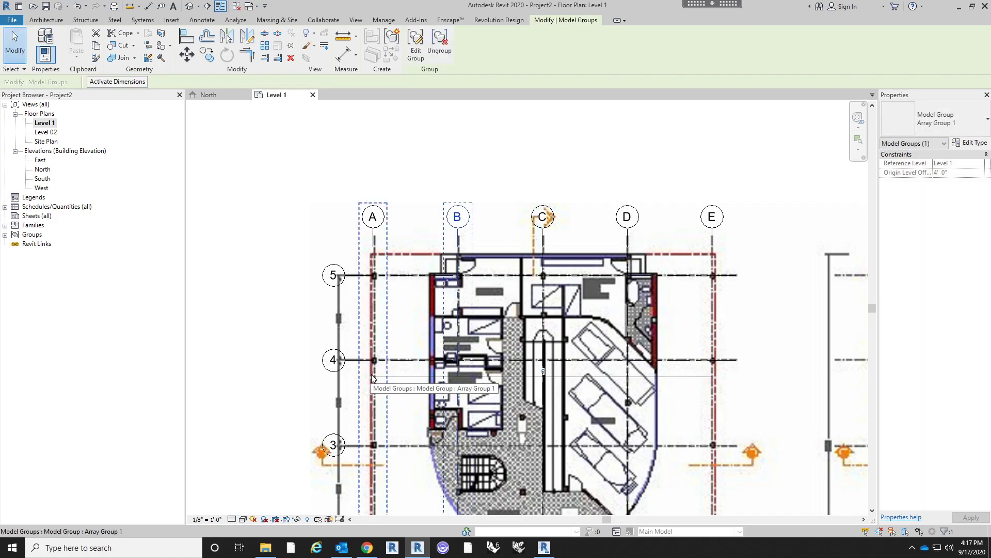
scroll(496, 174, "down", 3)
left_click(498, 197)
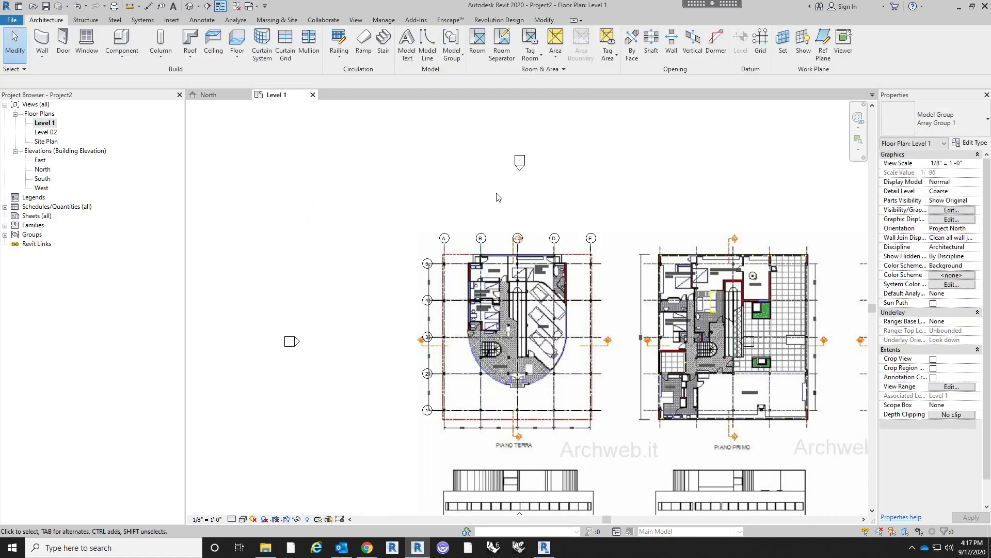
- Select the arrayed vertical grids one by one to examine how the array is grouped
scroll(581, 346, "up", 3)
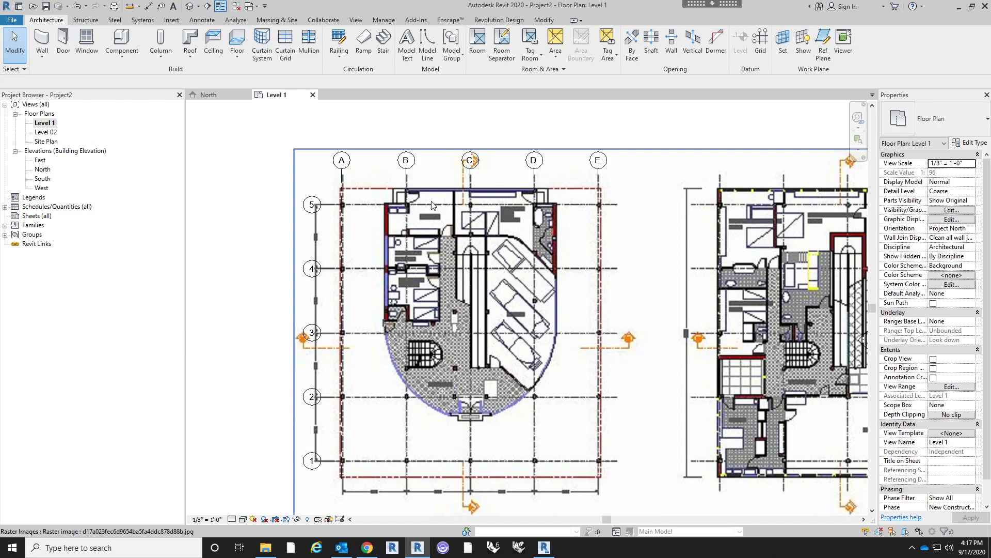
left_click(406, 181)
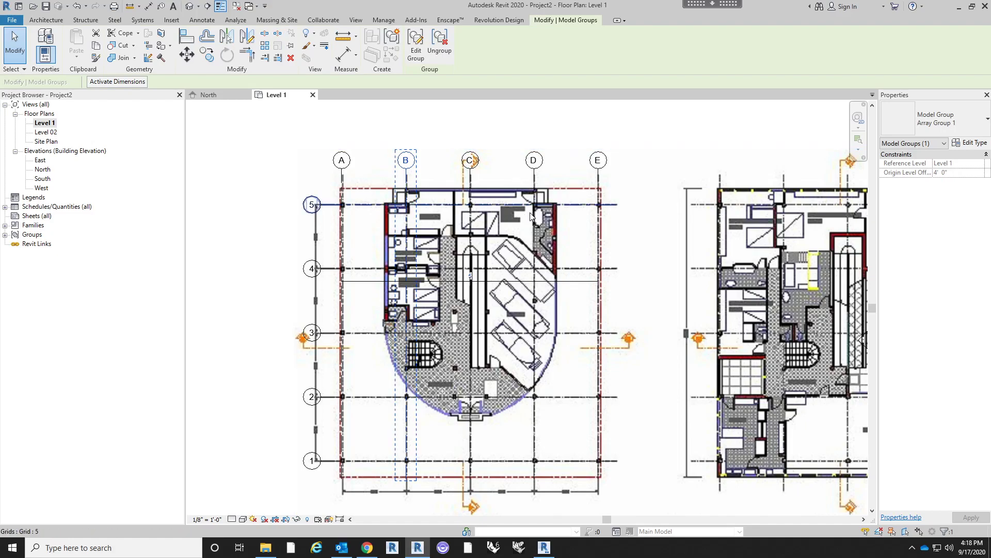
left_click(534, 183)
left_click(598, 183)
left_click(405, 178)
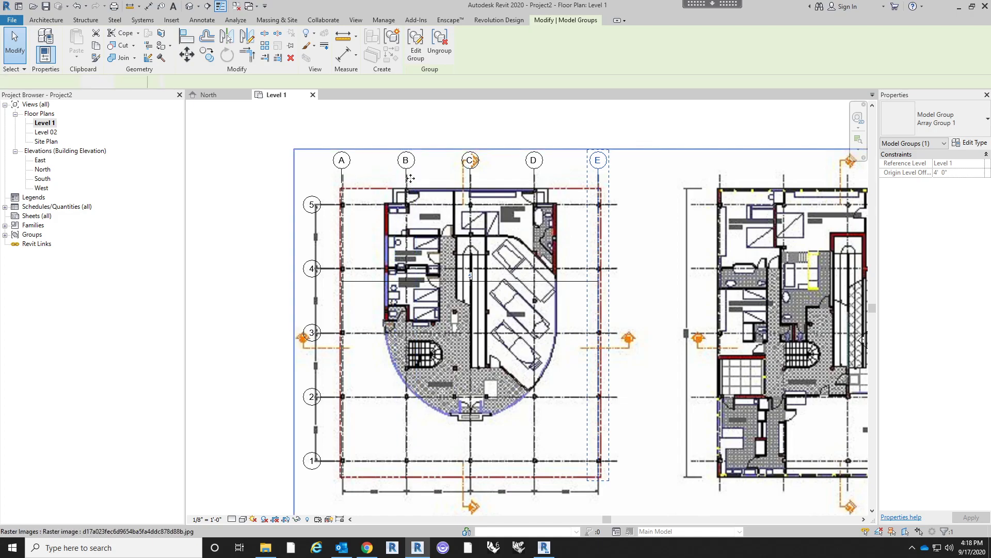
key("Escape")
left_click(405, 178)
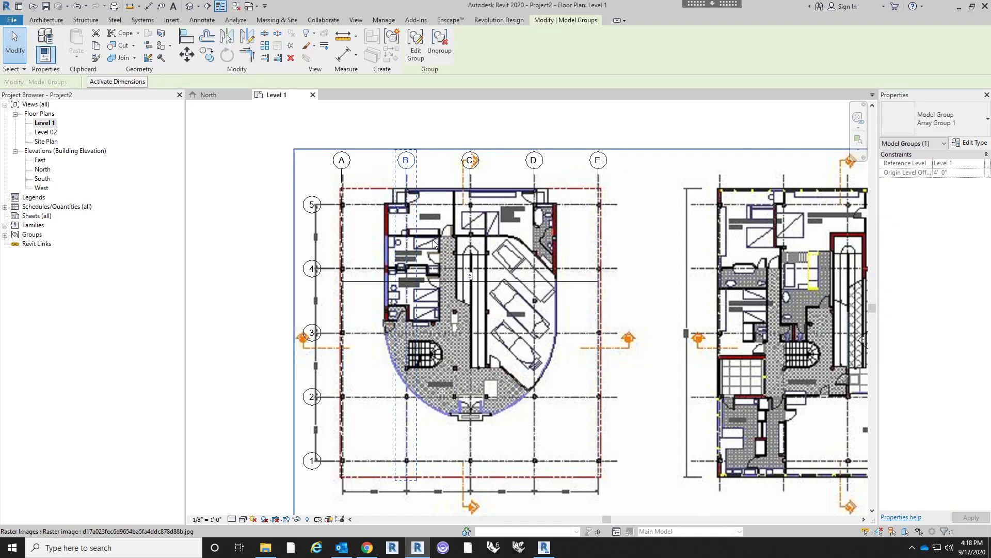
- Set the vertical grid array's member count to 2 and back to 5
left_click(471, 274)
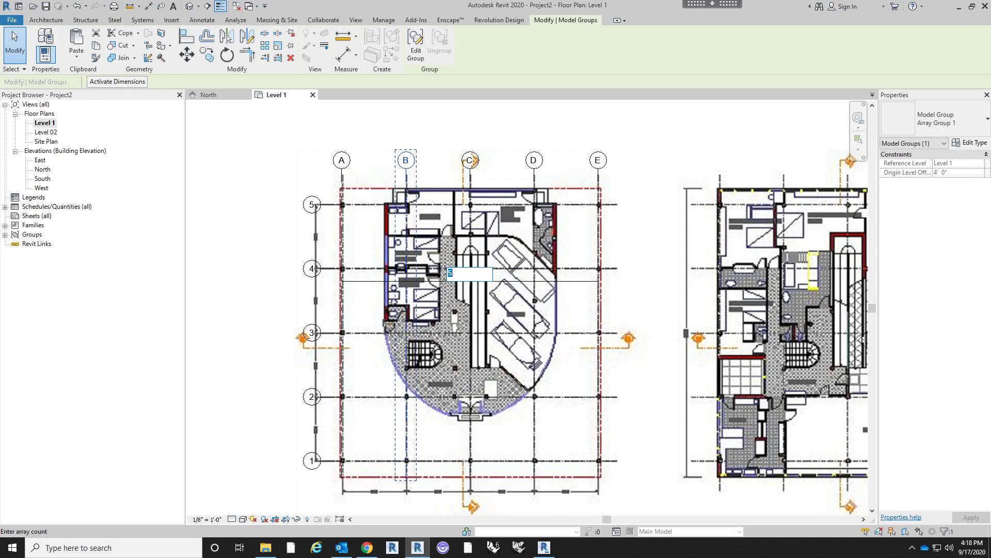
key("Return")
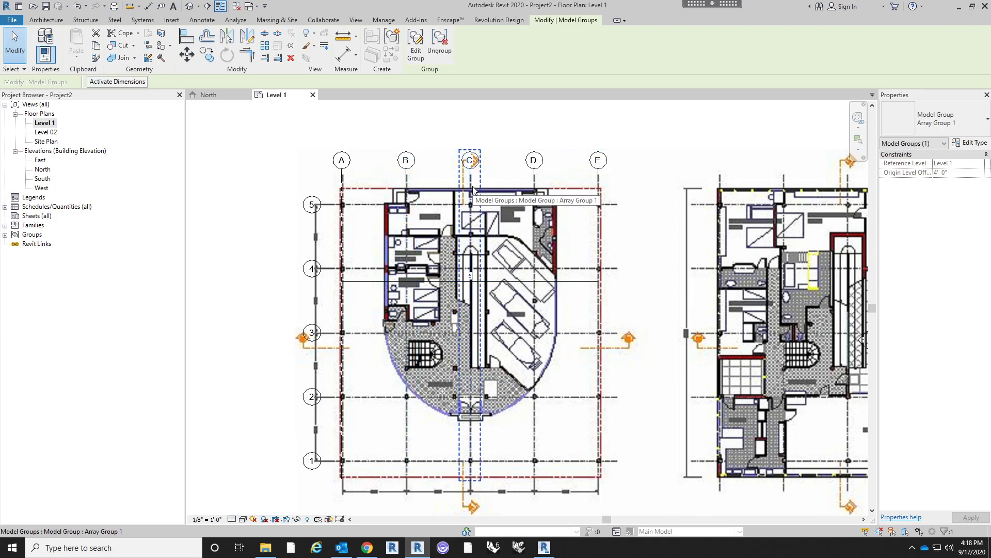
left_click(473, 279)
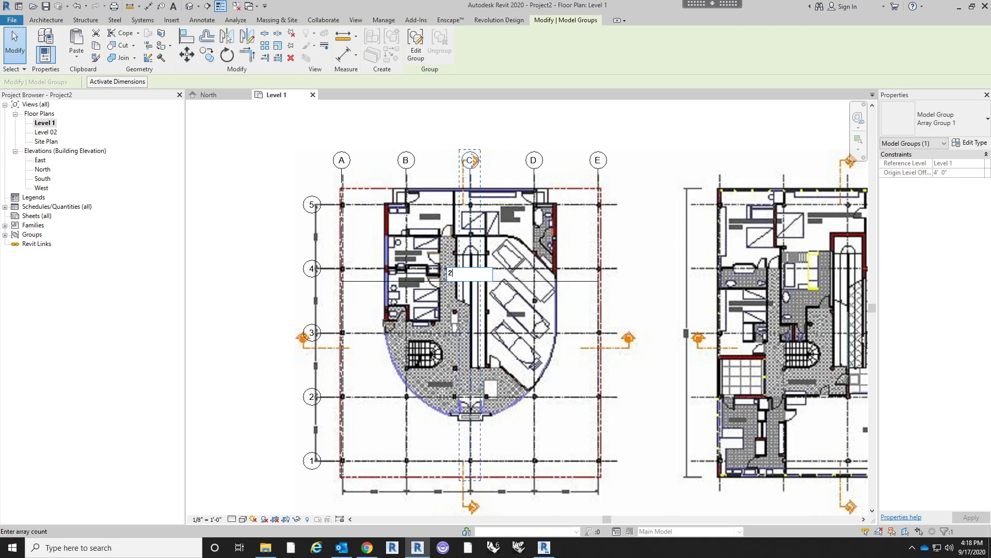
key("Return")
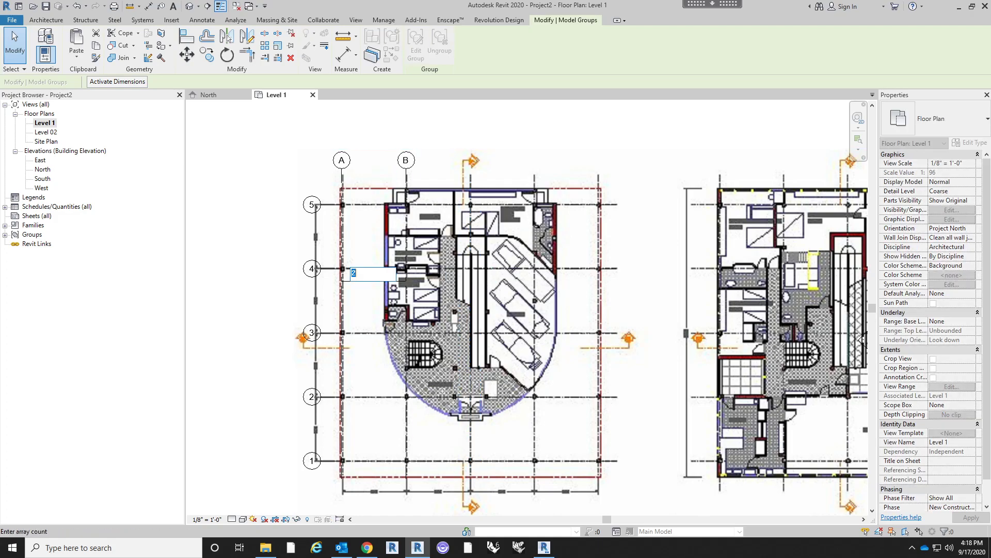
type("5")
key("Return")
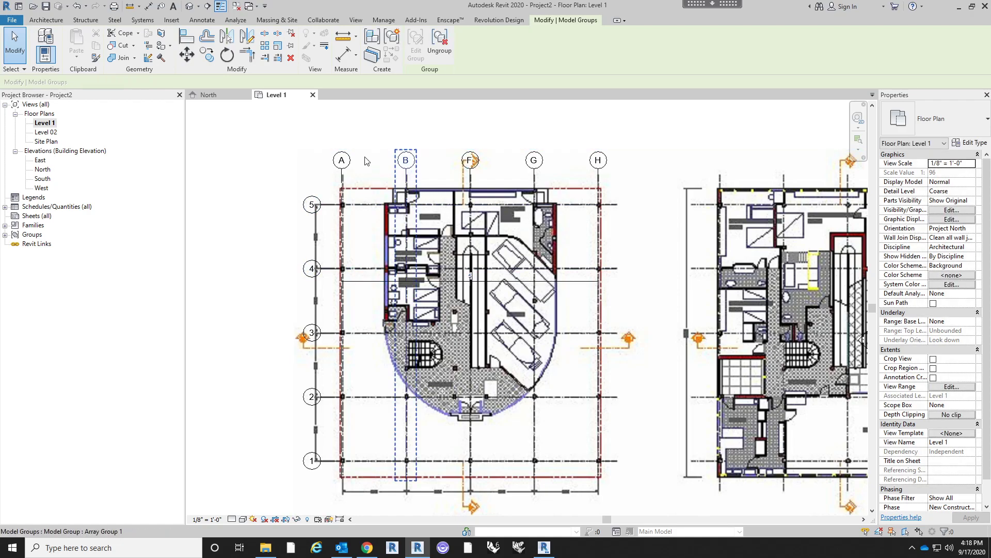
- Edit the array group of grid B, move the grid about 1' toward grid A, and finish the group edit
left_click(407, 181)
scroll(356, 150, "up", 3)
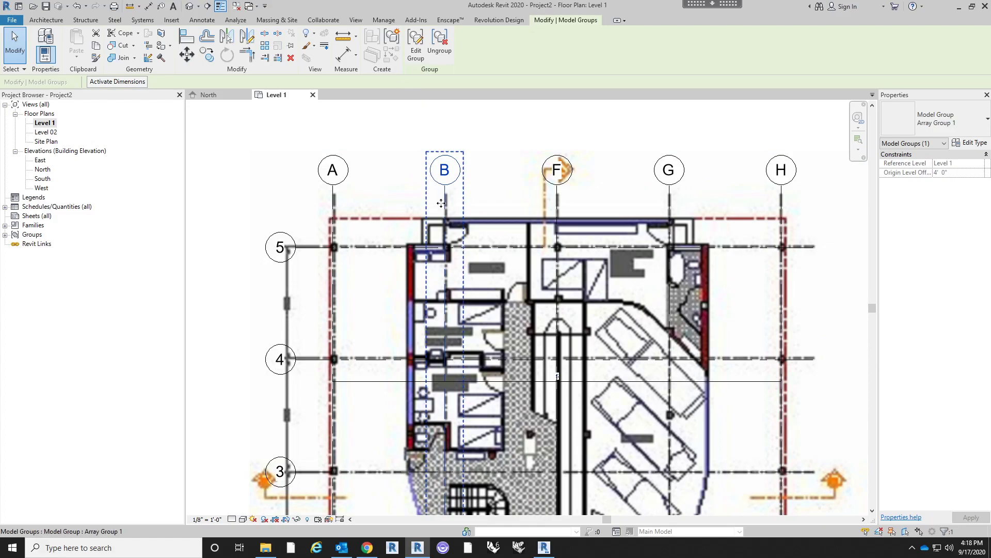
left_click(416, 46)
left_click(446, 203)
key("m")
key("v")
left_click(509, 218)
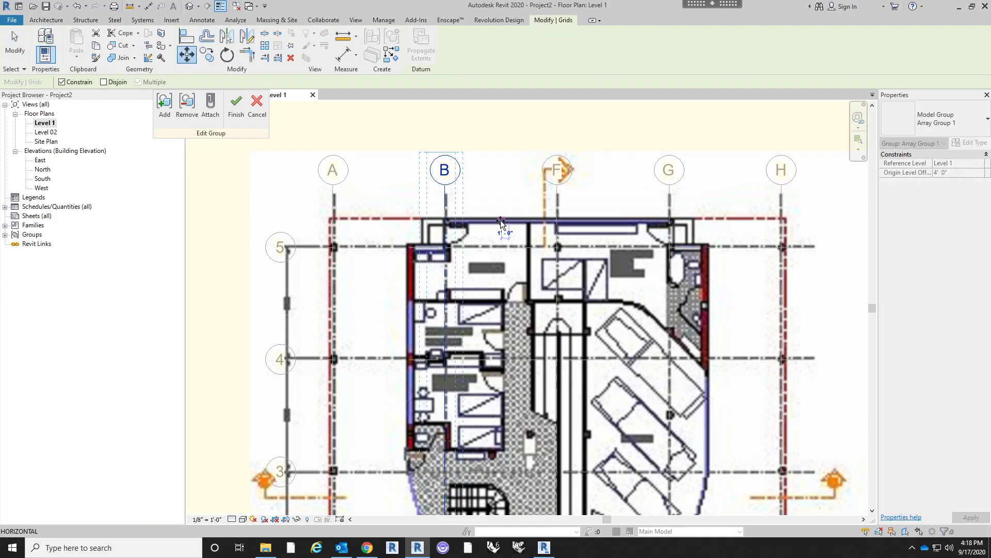
left_click(500, 220)
left_click(236, 106)
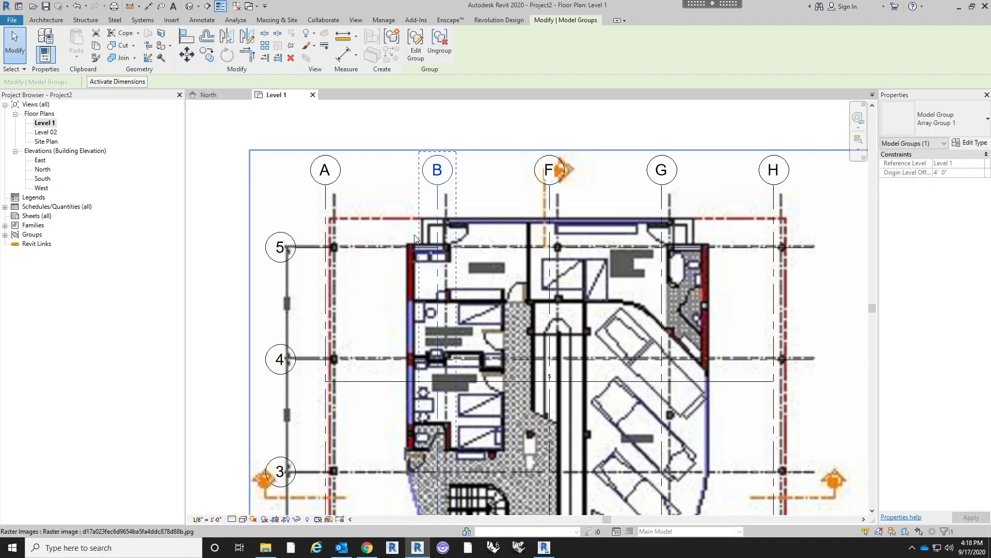
- Undo the group edit that shifted the vertical grids
scroll(408, 217, "down", 1)
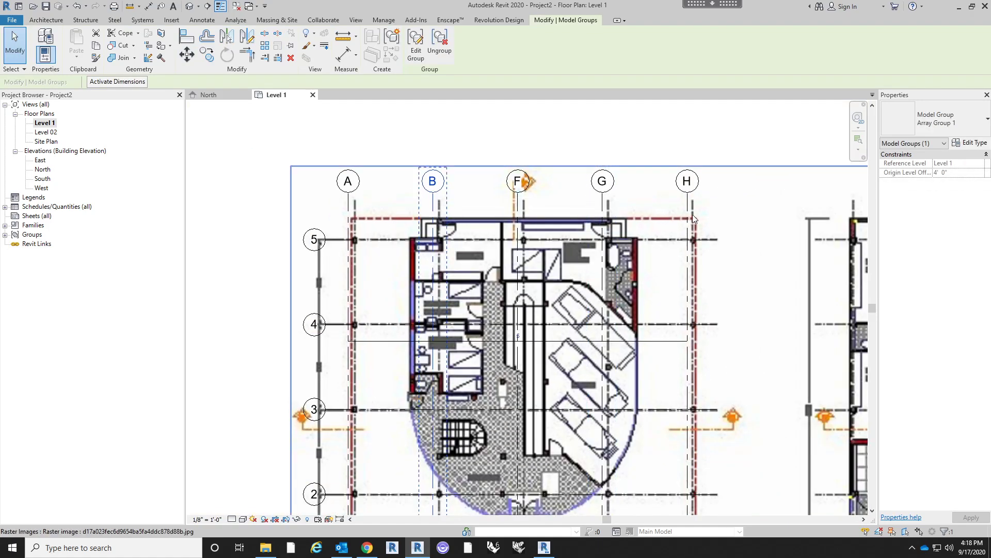
double_click(409, 222)
scroll(409, 222, "up", 1)
key("ctrl+z")
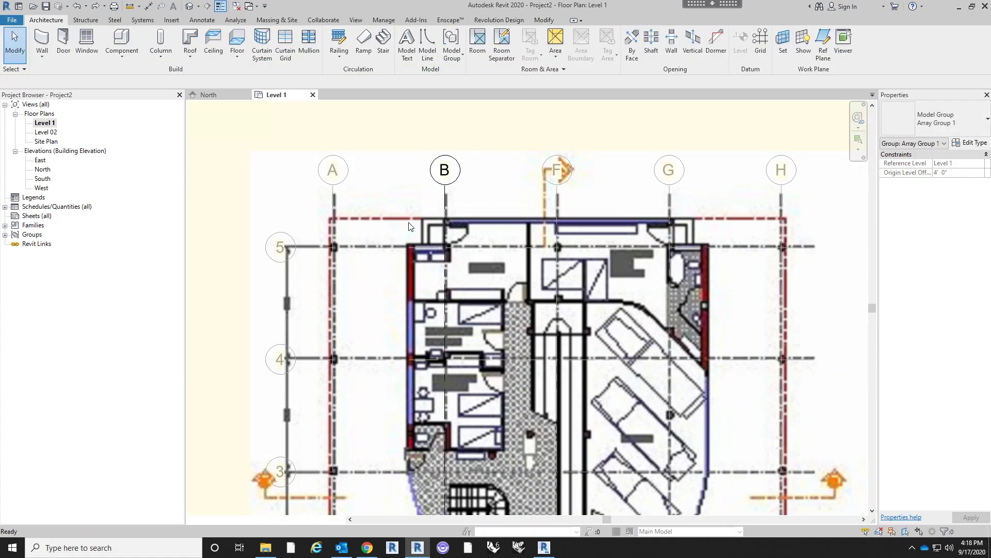
scroll(409, 222, "down", 2)
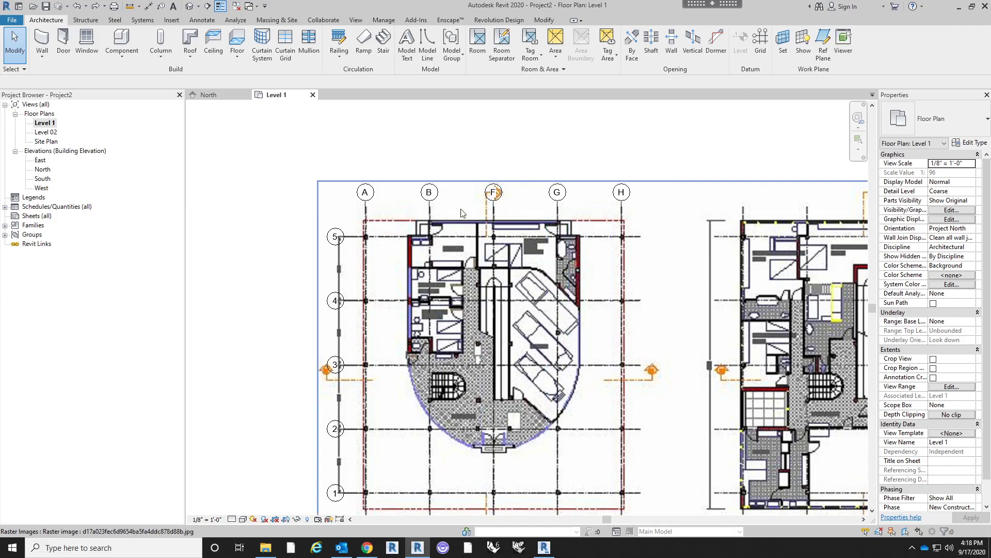
middle_click_drag(424, 247, 444, 314)
scroll(425, 221, "down", 2)
scroll(456, 233, "up", 1)
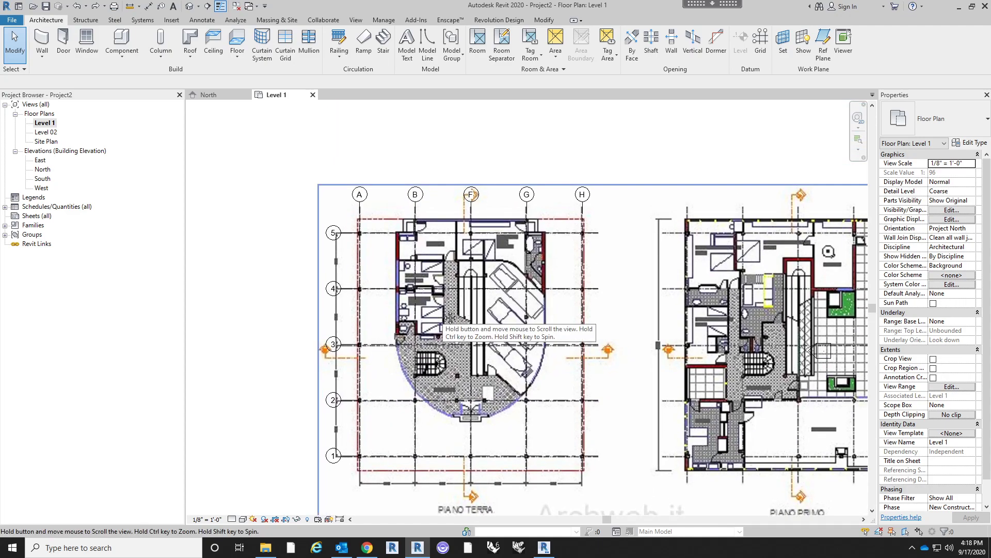
- Select all five vertical grid groups over the Piano Terra plan and ungroup them
left_click(470, 211)
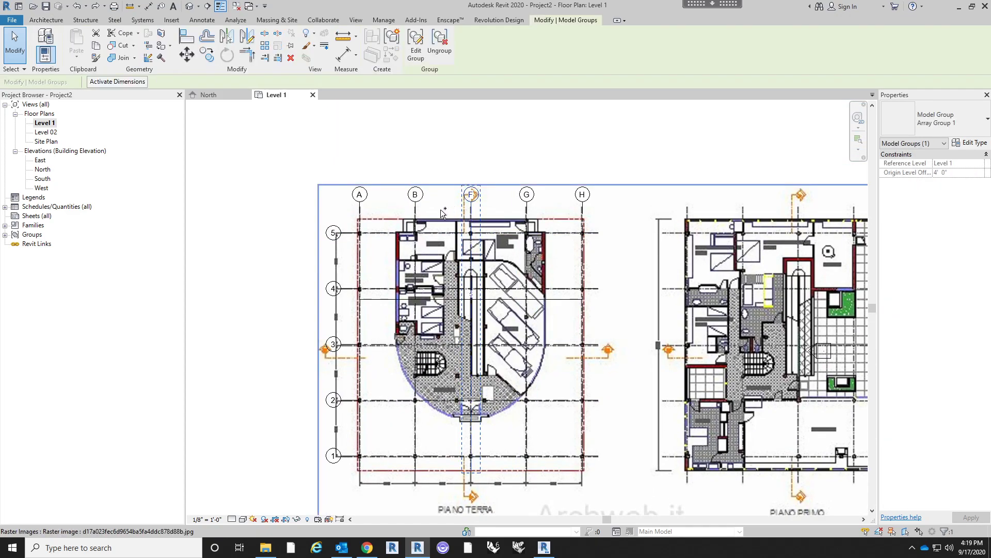
left_click(364, 214, "ctrl")
left_click(532, 214, "ctrl")
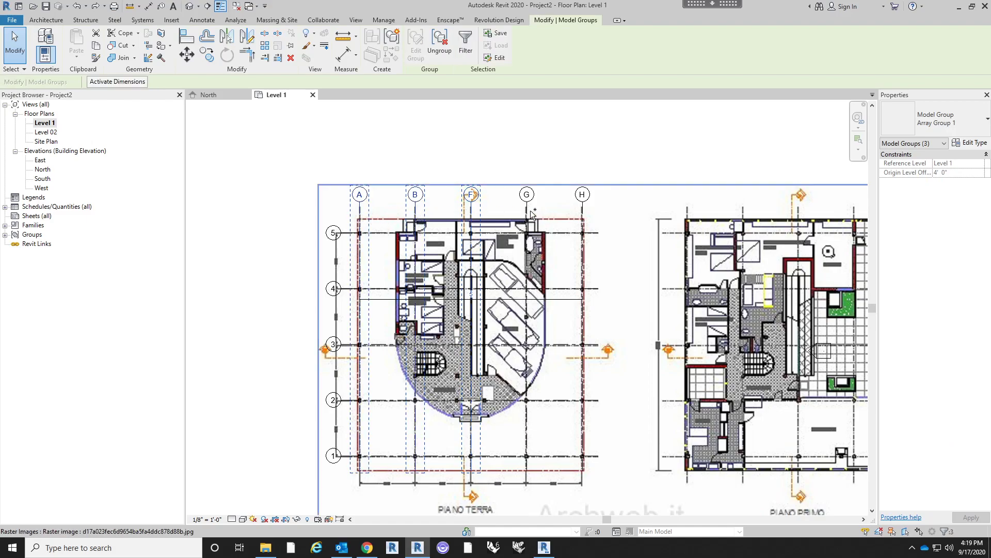
left_click(583, 210, "ctrl")
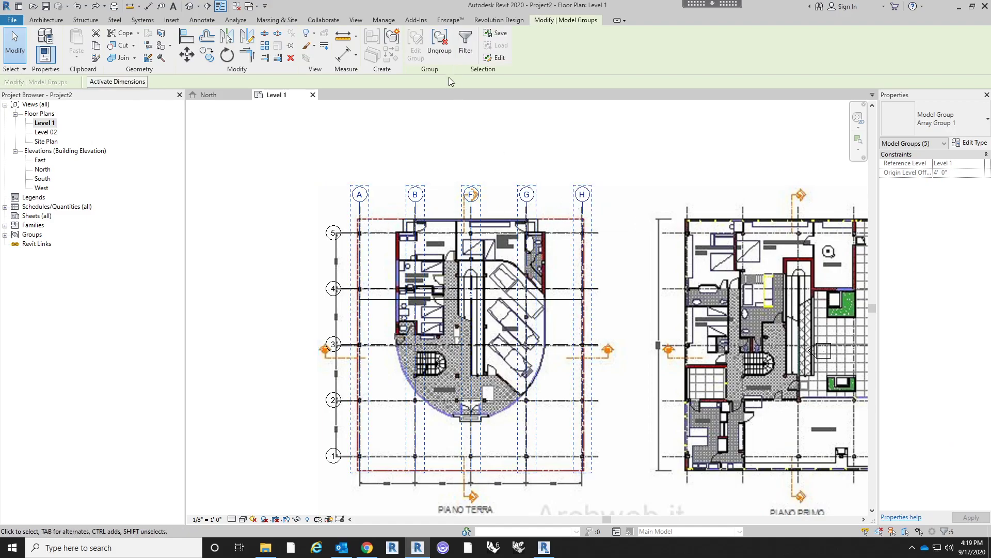
left_click(440, 47)
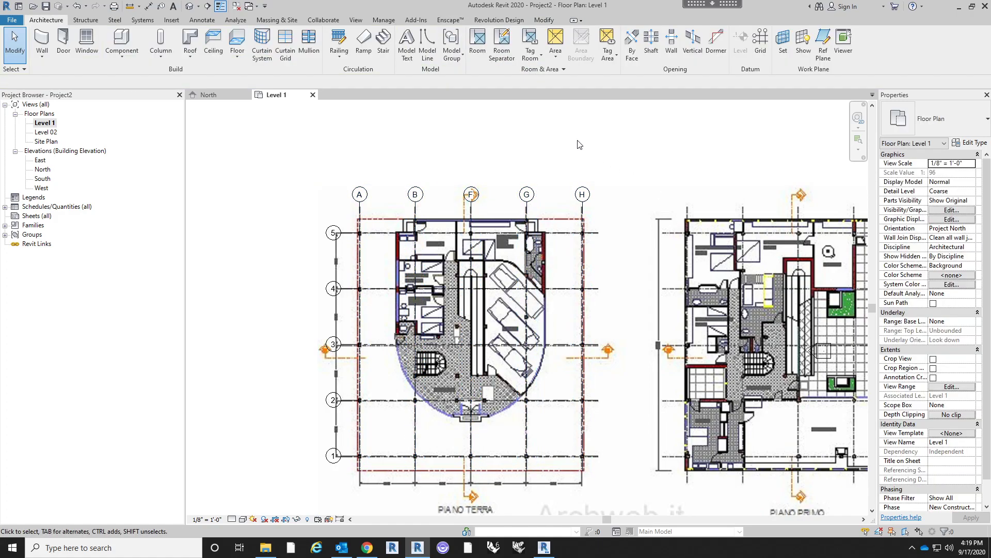
- Rename vertical grids F, G and H as C, D and E
scroll(578, 145, "down", 2)
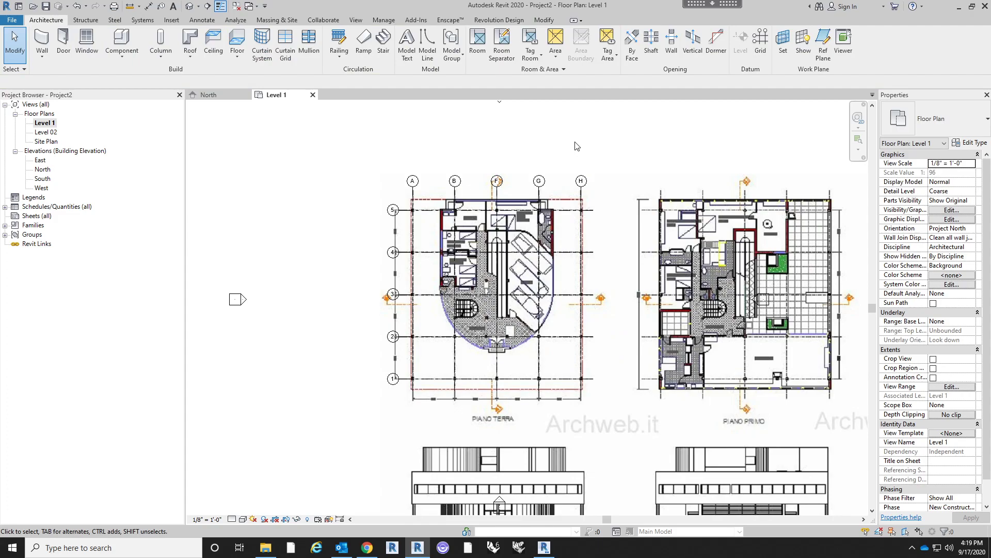
scroll(504, 159, "up", 2)
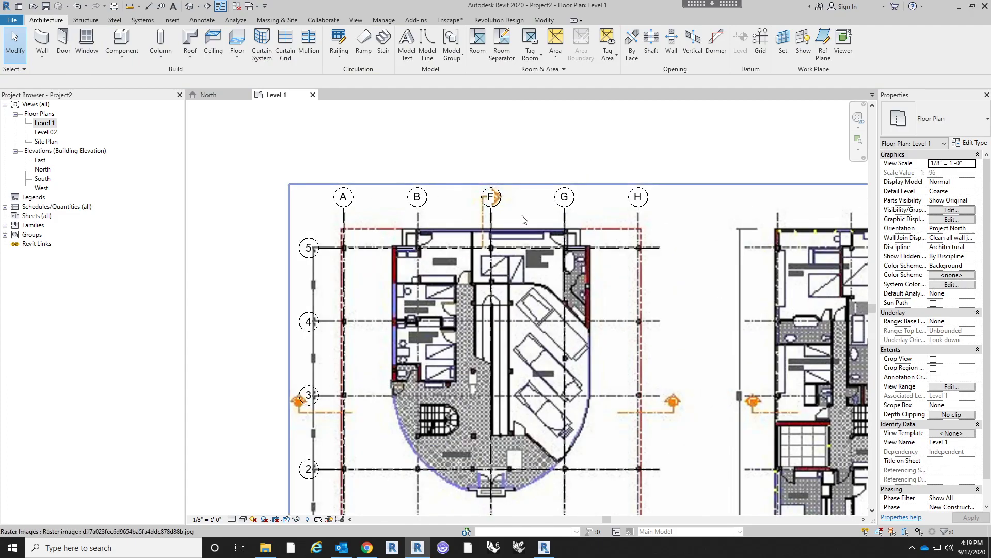
left_click(491, 229)
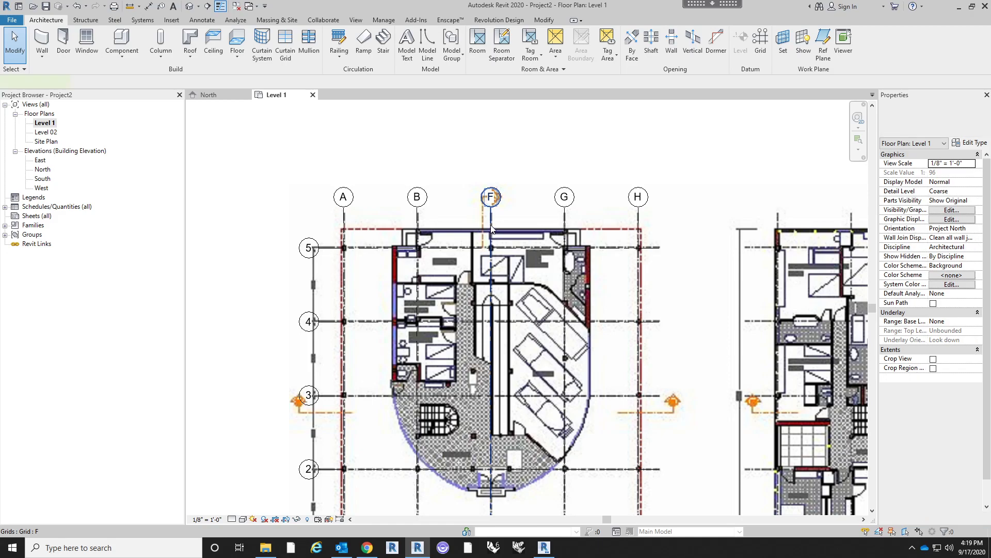
left_click(492, 197)
key("Return")
left_click(564, 198)
left_click(565, 195)
type("D")
key("Return")
left_click(639, 202)
left_click(639, 197)
type("E")
key("Return")
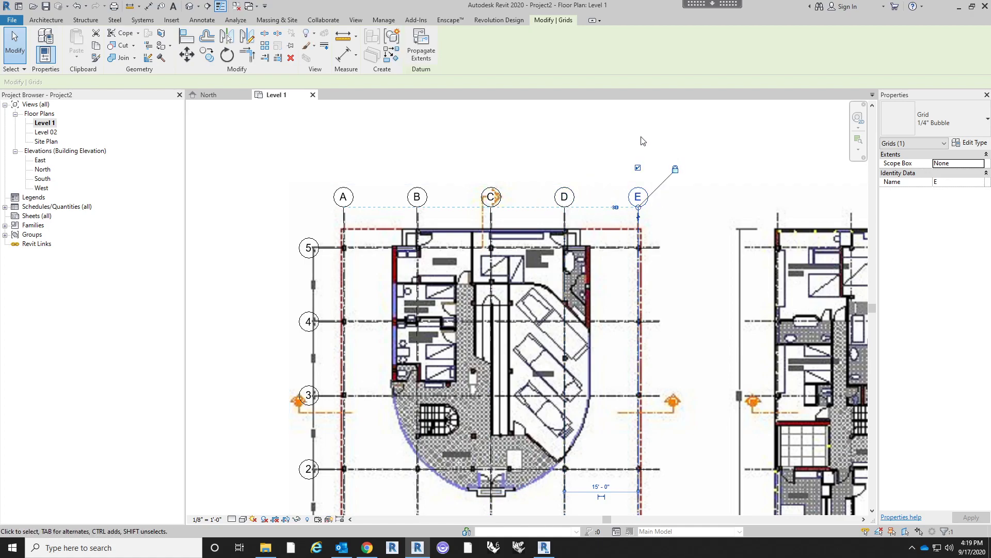
left_click(643, 139)
- Start placing a vertical structural column and open the family file browser from the W10X49 type properties
scroll(643, 139, "down", 2)
middle_click_drag(683, 287, 622, 265)
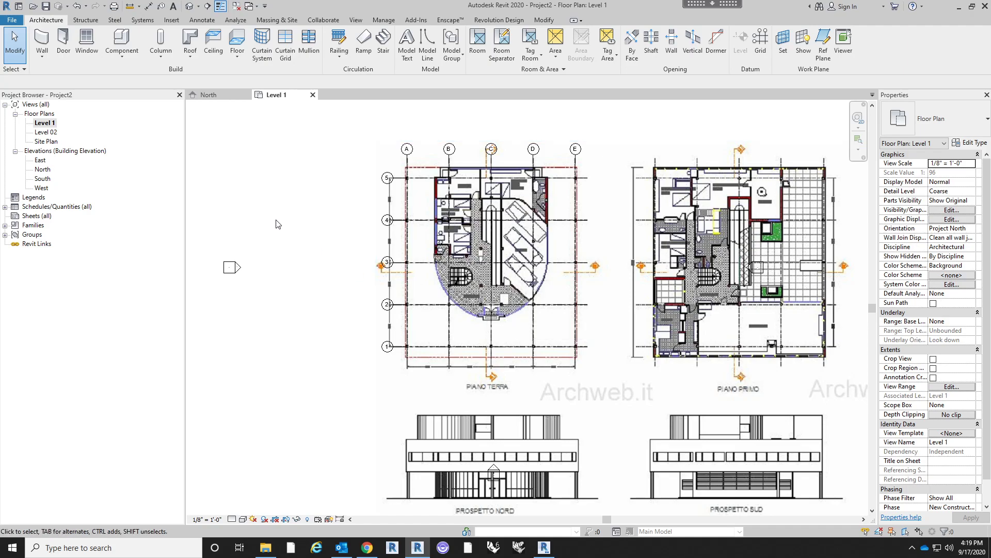
left_click(160, 57)
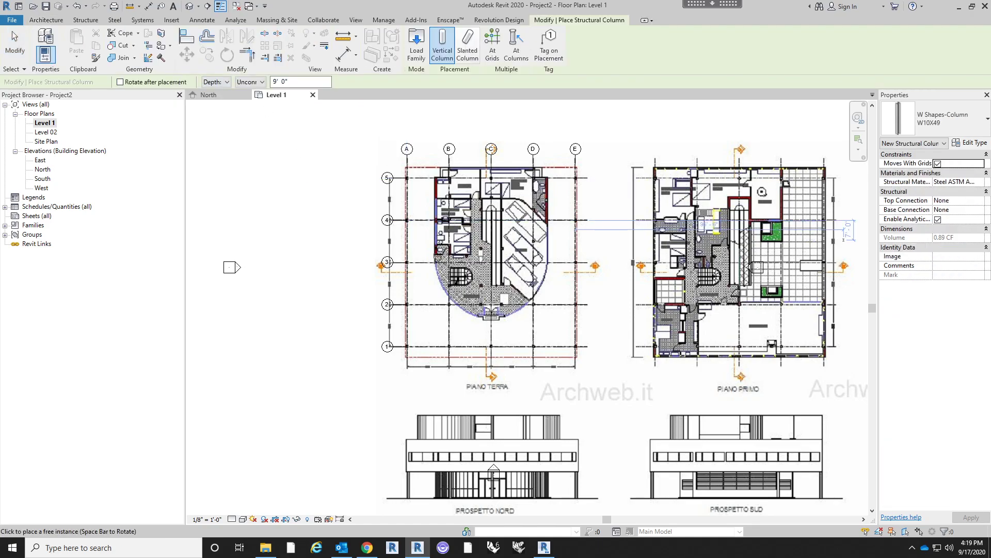
left_click(943, 122)
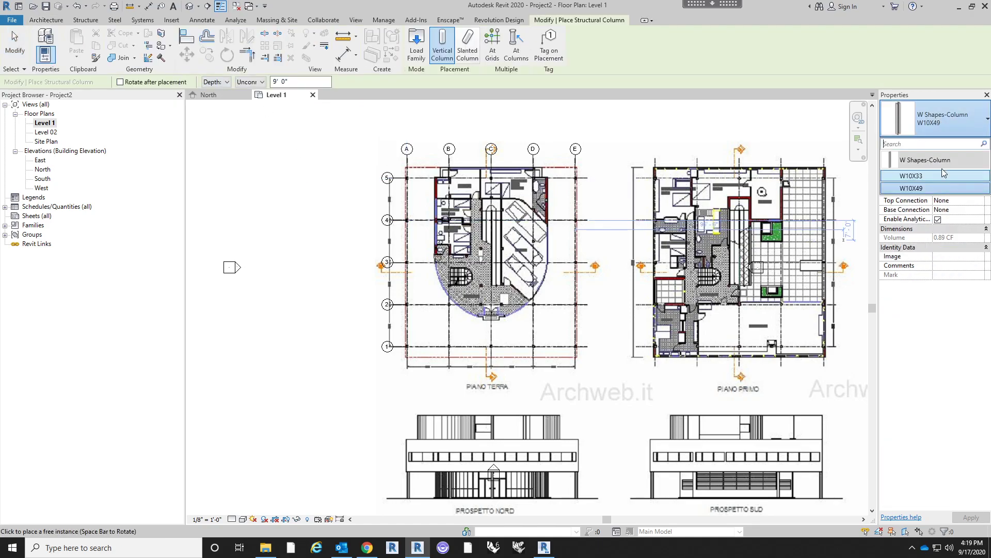
left_click(956, 119)
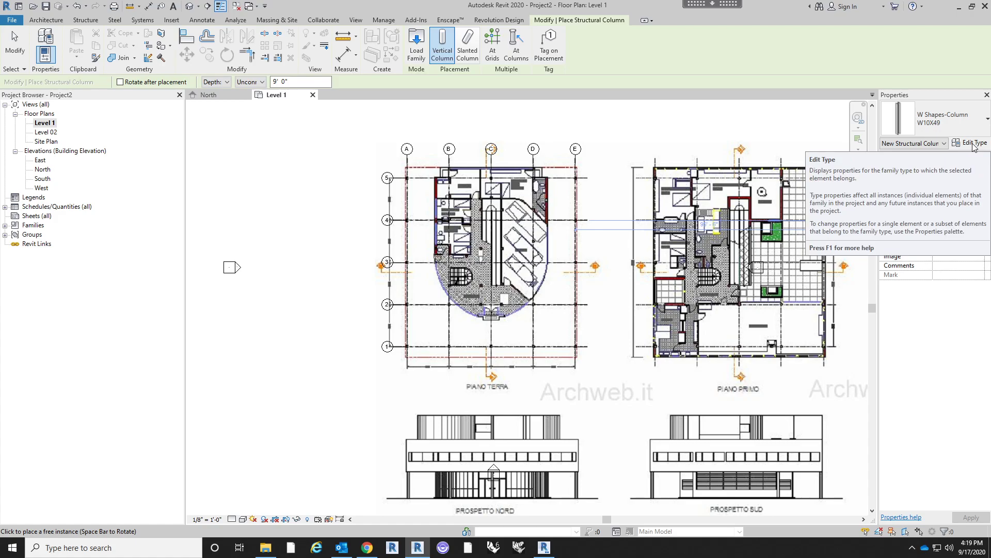
left_click(973, 143)
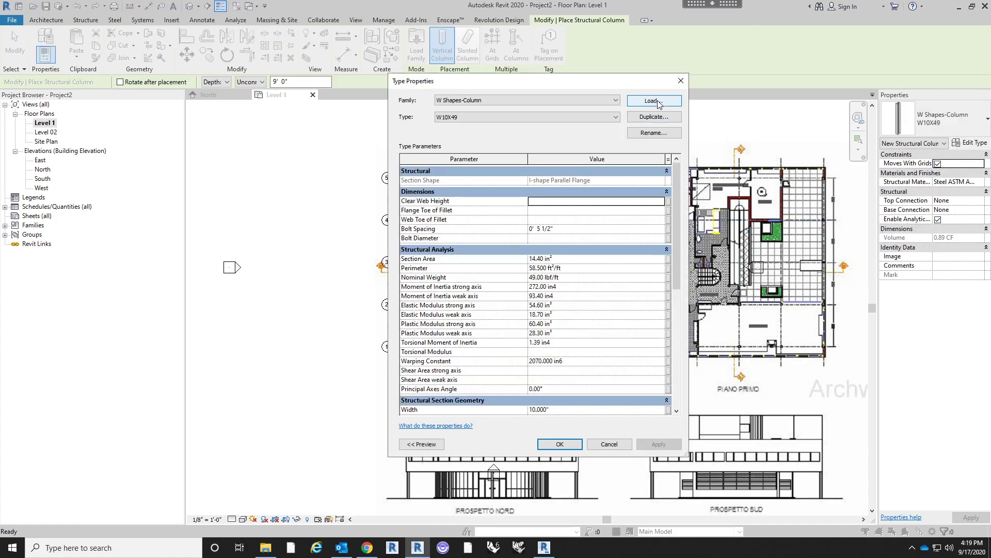
left_click(654, 101)
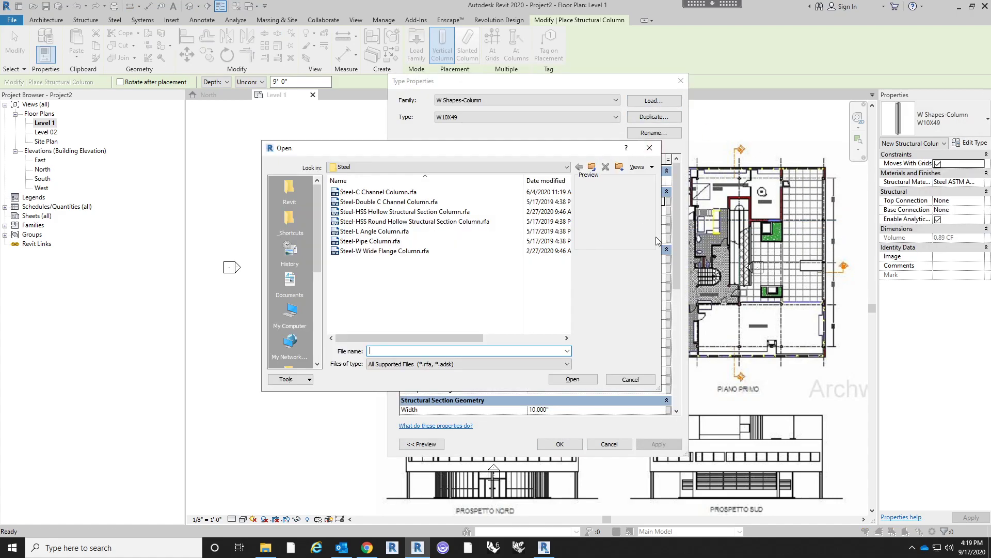
- Browse from the Steel folder up to the main Families folder and look through its family categories
left_click(591, 167)
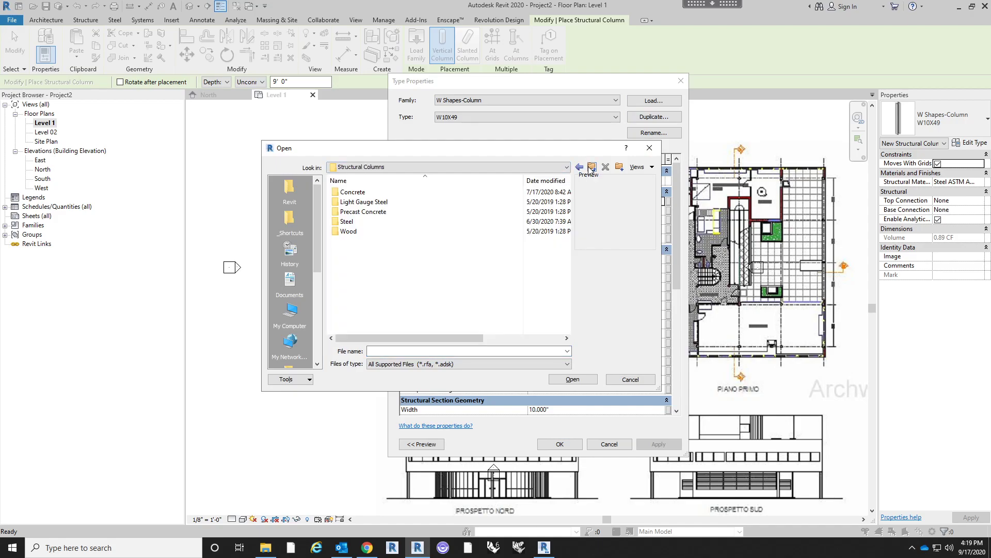
left_click(592, 167)
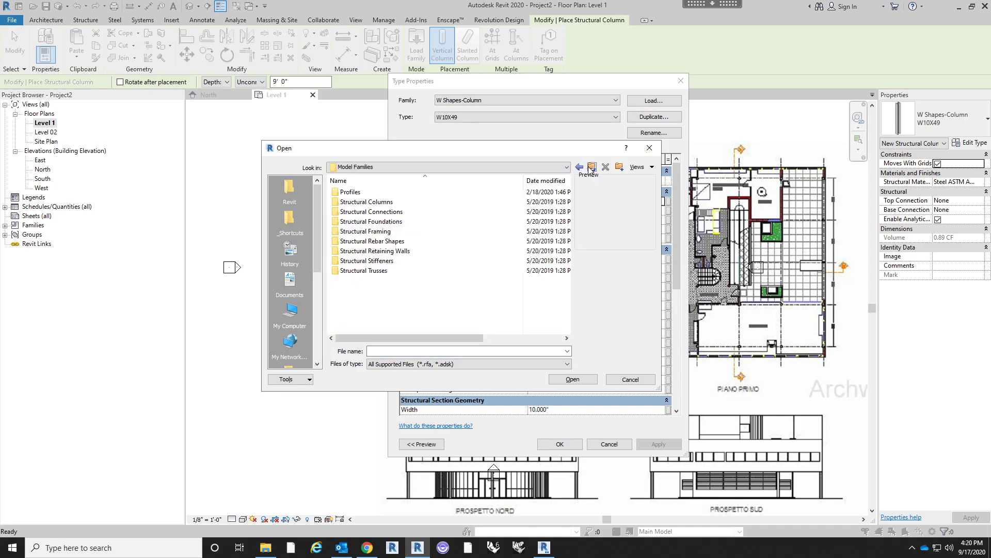
left_click(591, 168)
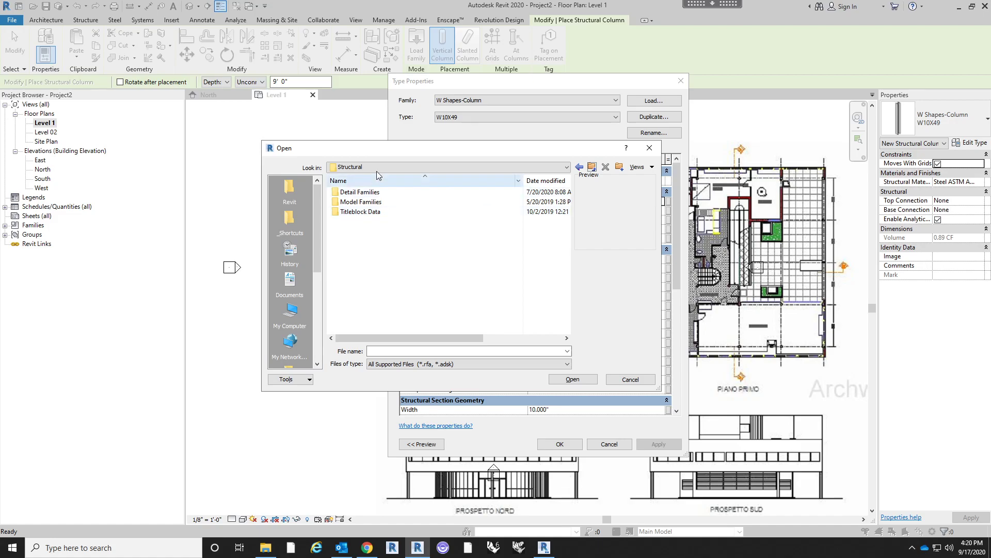
left_click(593, 167)
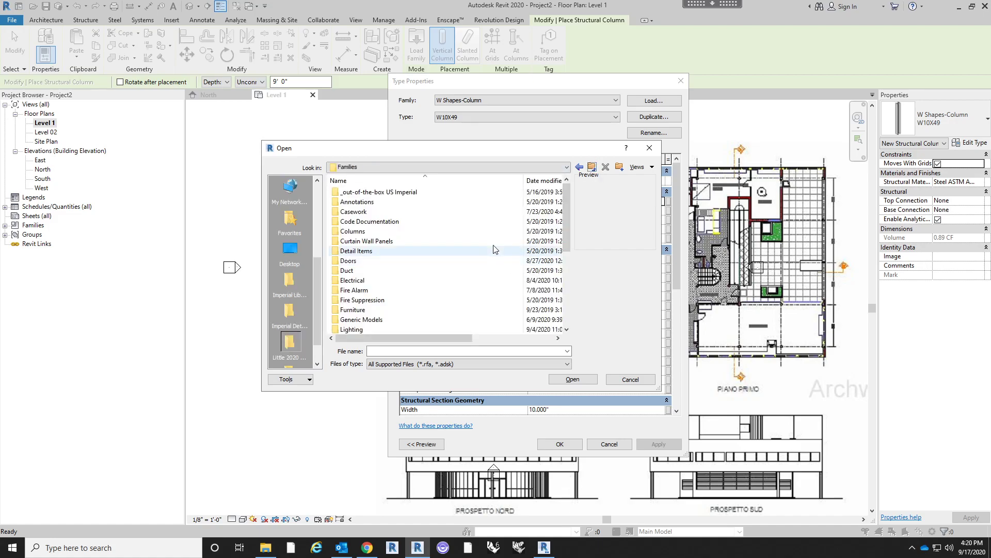
scroll(464, 223, "down", 1)
left_click(445, 169)
left_click(447, 169)
left_click(444, 168)
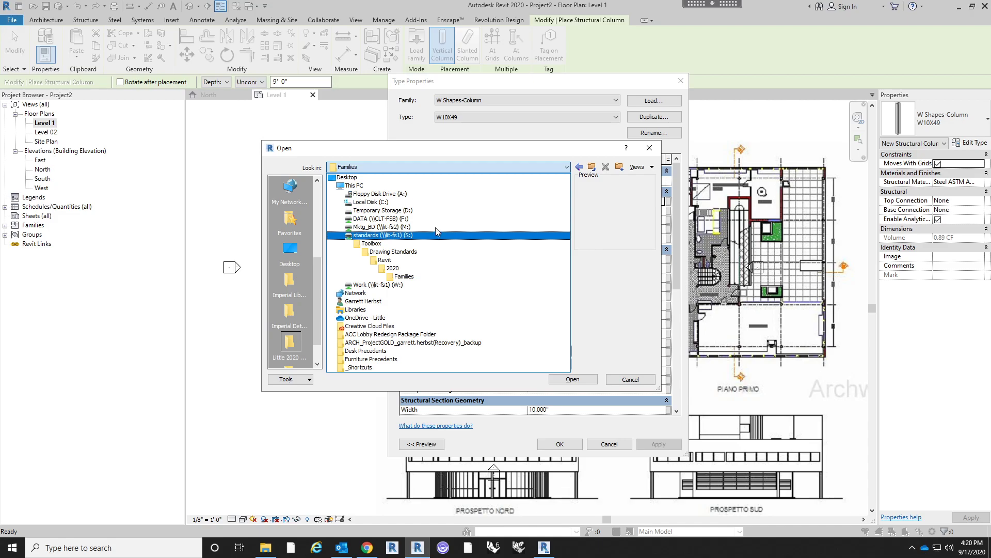
left_click(447, 171)
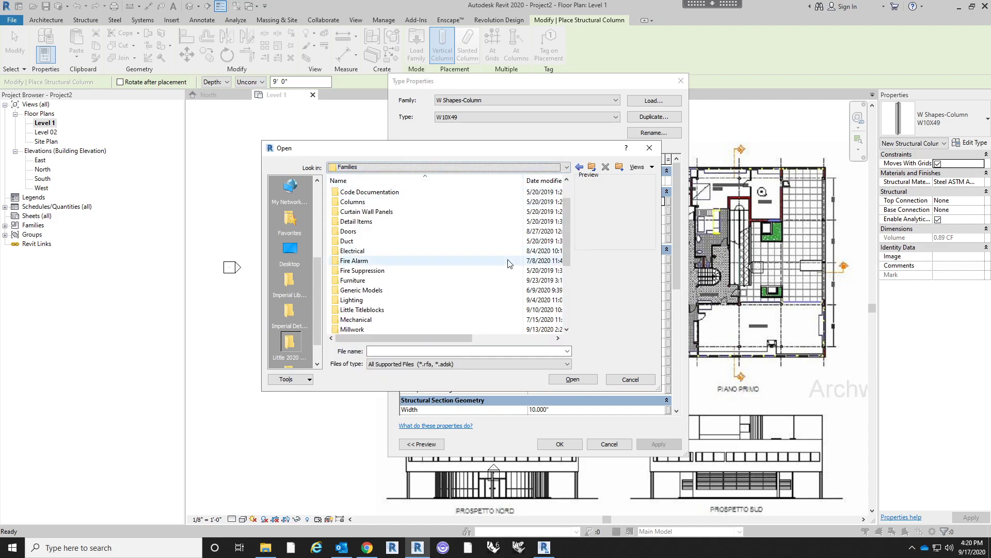
scroll(427, 214, "up", 1)
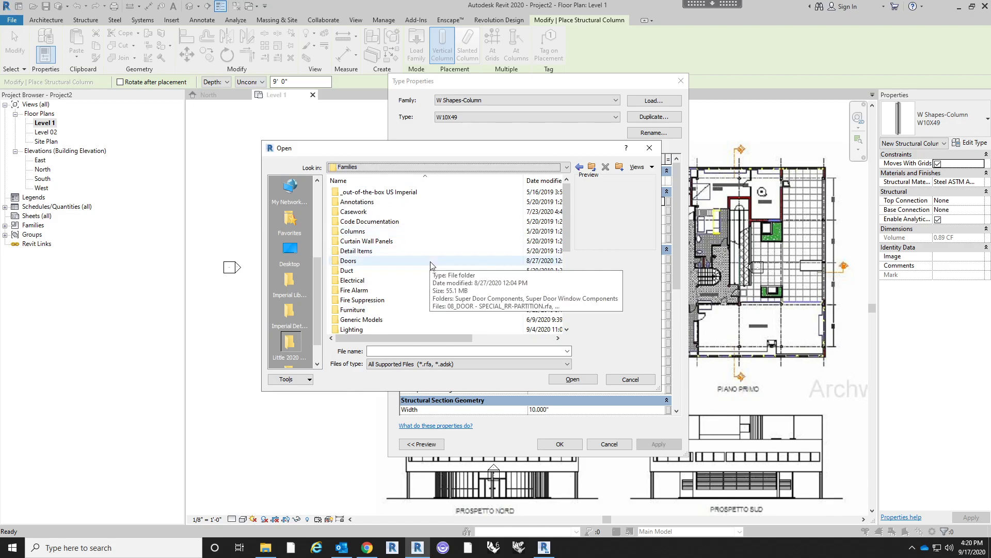
- Go into Structural, Model Families, Structural Columns and open the Steel folder of column families
scroll(421, 248, "down", 4)
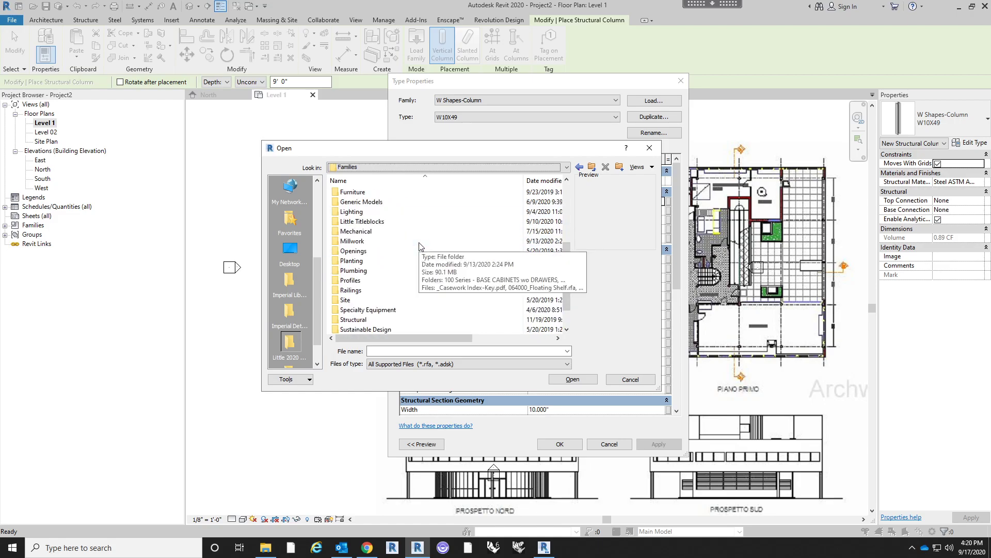
scroll(421, 247, "down", 1)
left_click(418, 291)
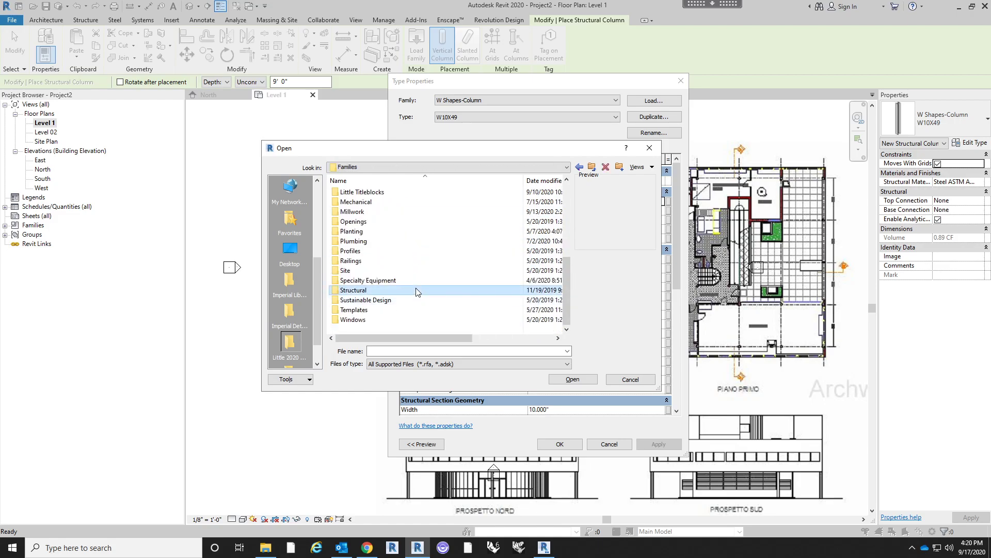
double_click(418, 290)
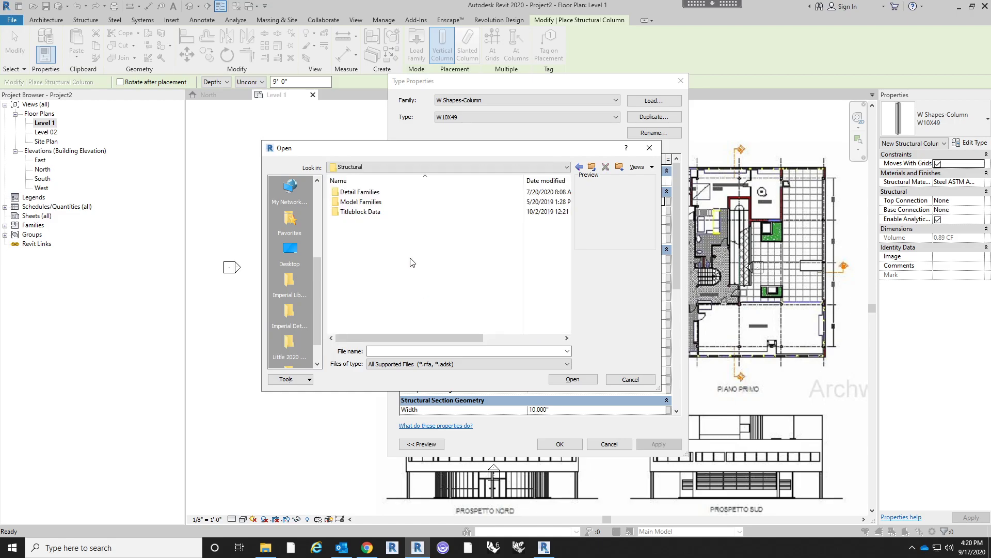
double_click(395, 203)
left_click(397, 202)
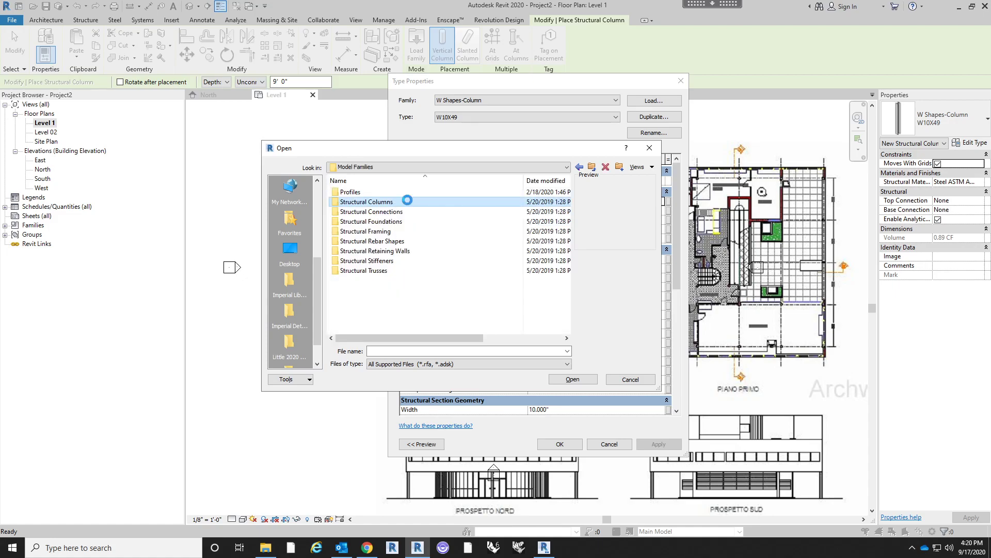
double_click(407, 203)
double_click(397, 223)
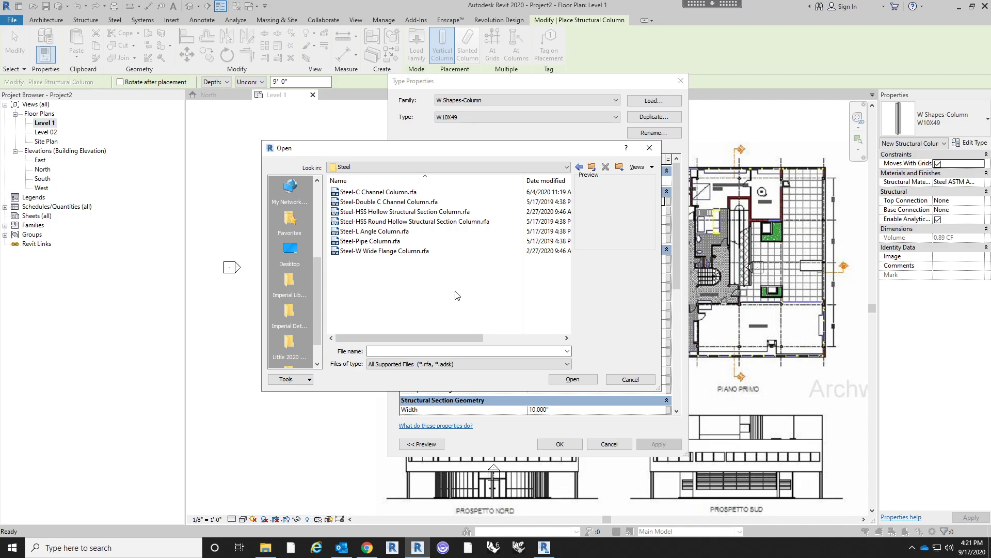
- Open Steel-HSS Round Hollow Structural Section Column.rfa for loading and move its type selection dialog aside
left_click(426, 223)
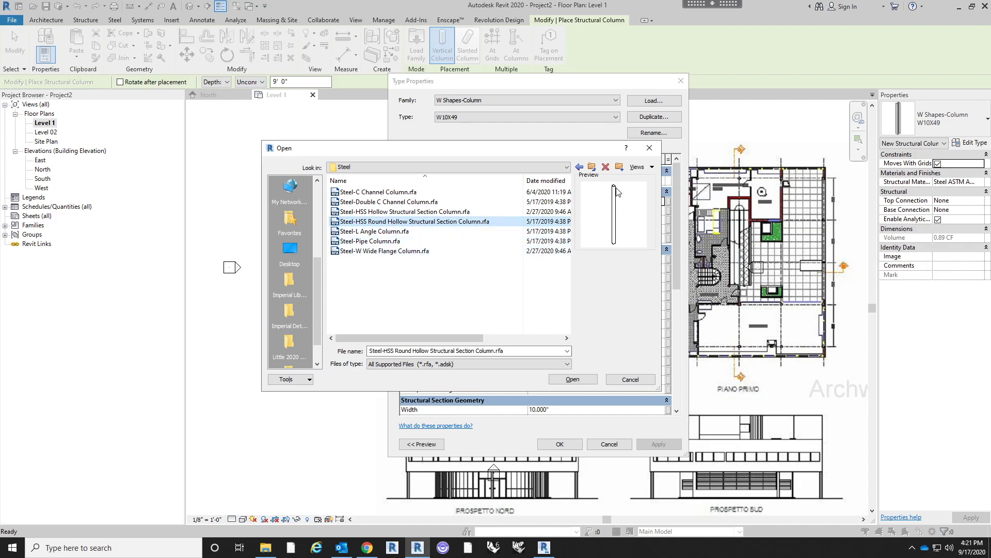
left_click(573, 379)
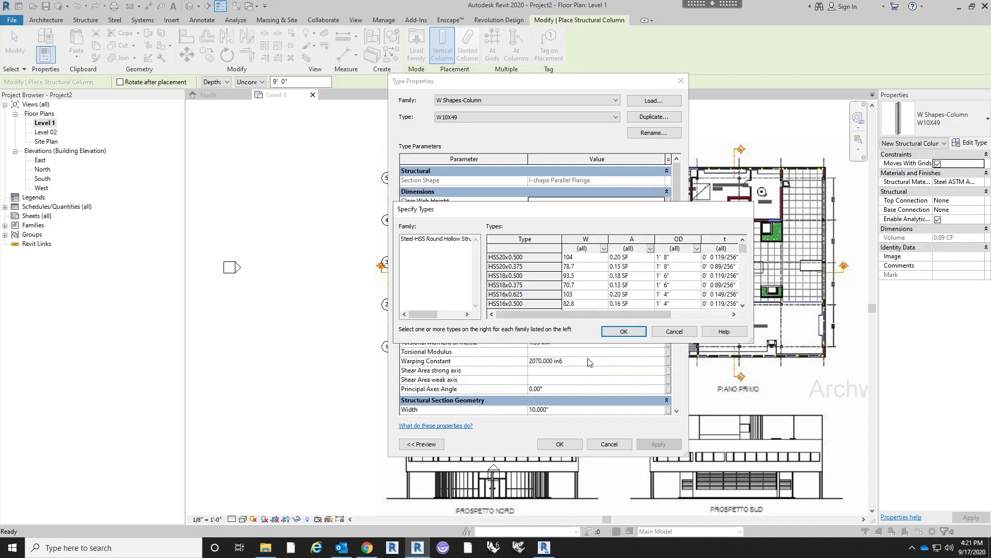
scroll(582, 301, "down", 10)
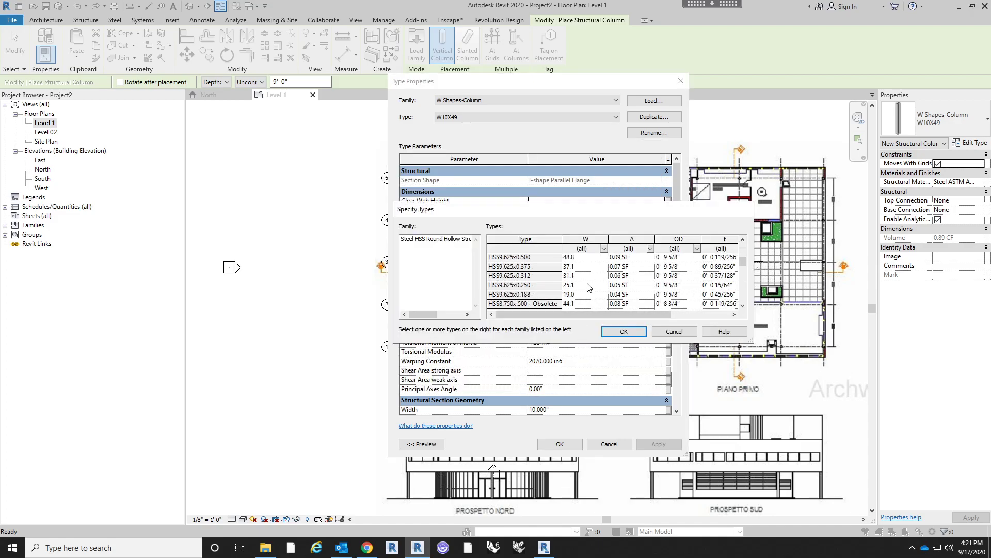
left_click_drag(680, 207, 533, 175)
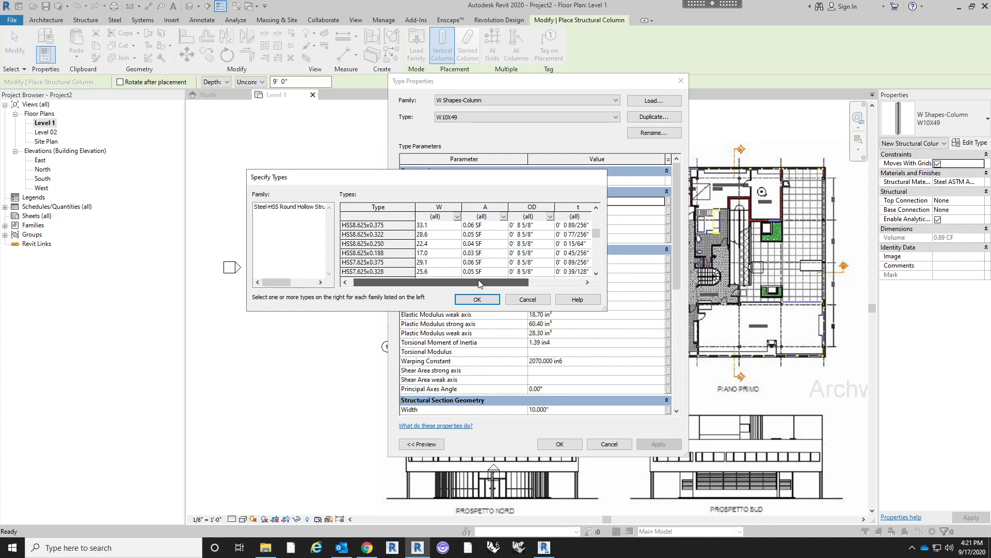
mouse_move(478, 280)
left_mouse_down()
mouse_move(486, 282)
mouse_move(475, 284)
left_mouse_up()
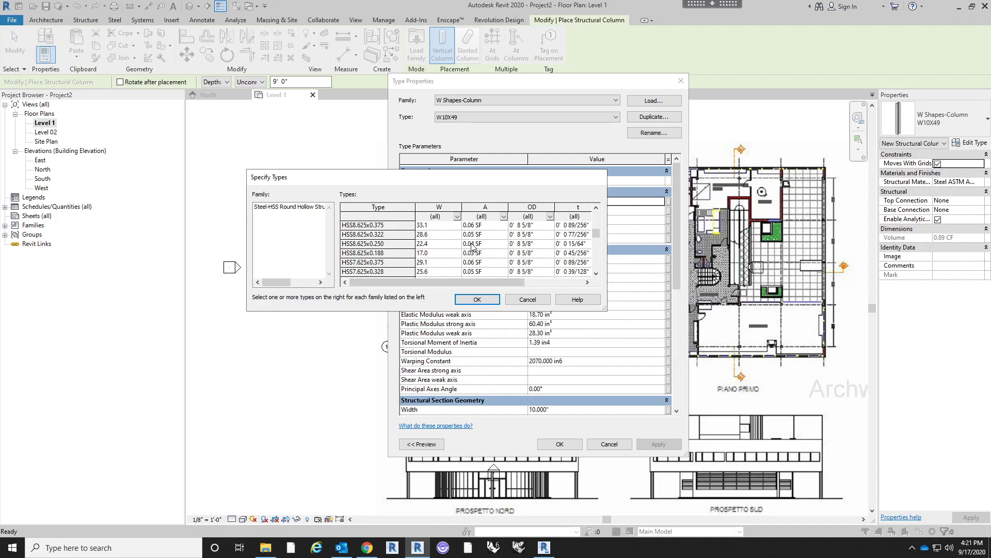
- Load the HSS10x0.500 type of the round hollow section family and apply it to the new column
scroll(471, 247, "up", 5)
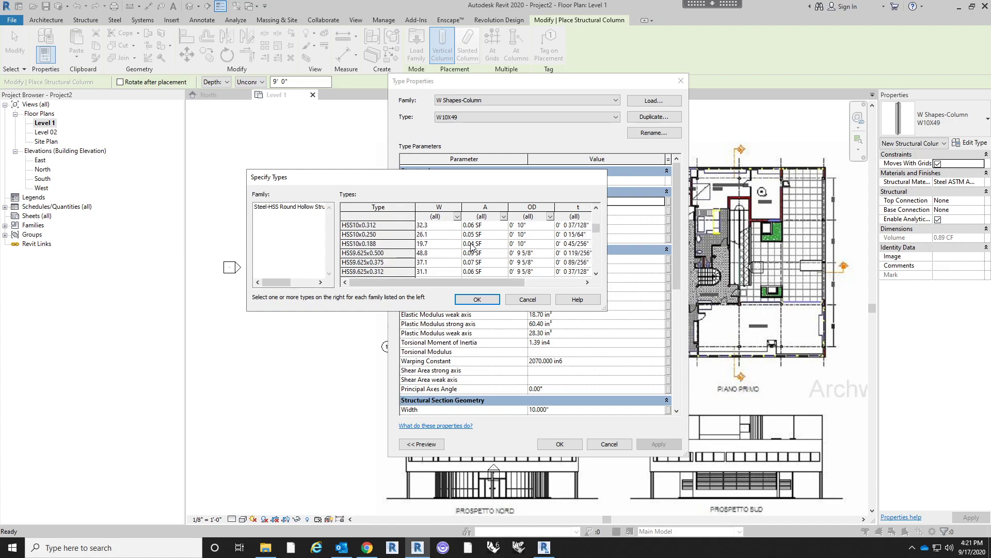
scroll(469, 264, "up", 1)
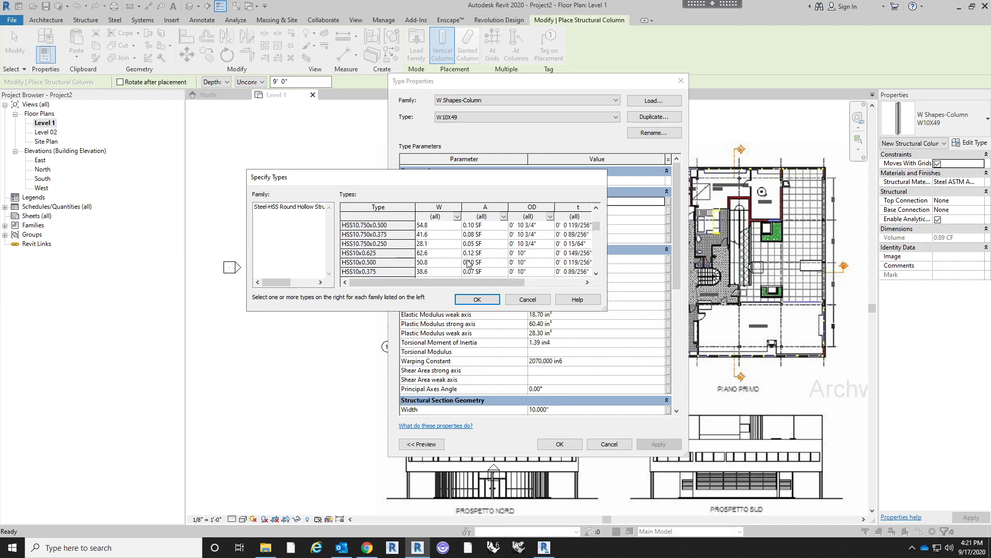
scroll(539, 247, "down", 1)
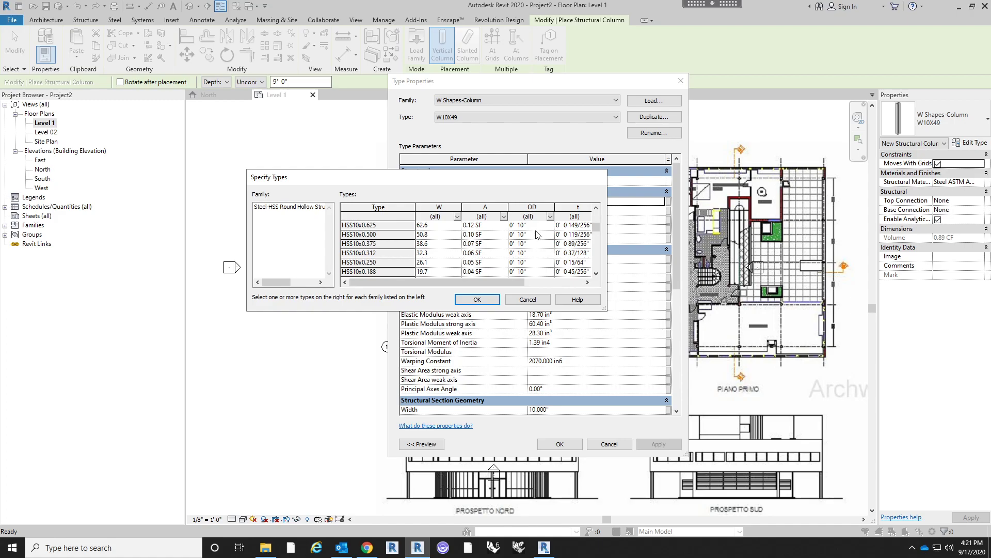
scroll(534, 261, "down", 2)
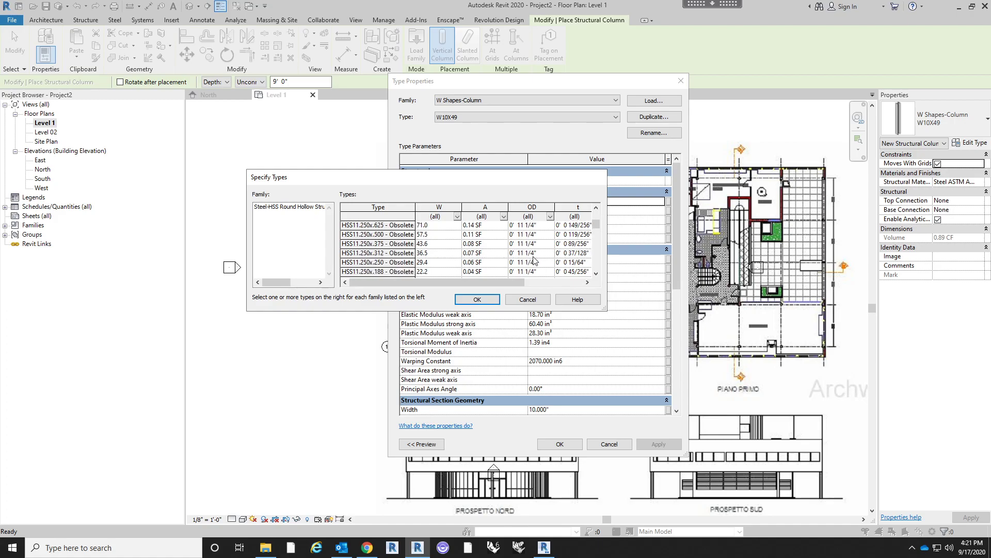
scroll(535, 261, "down", 2)
scroll(530, 258, "down", 1)
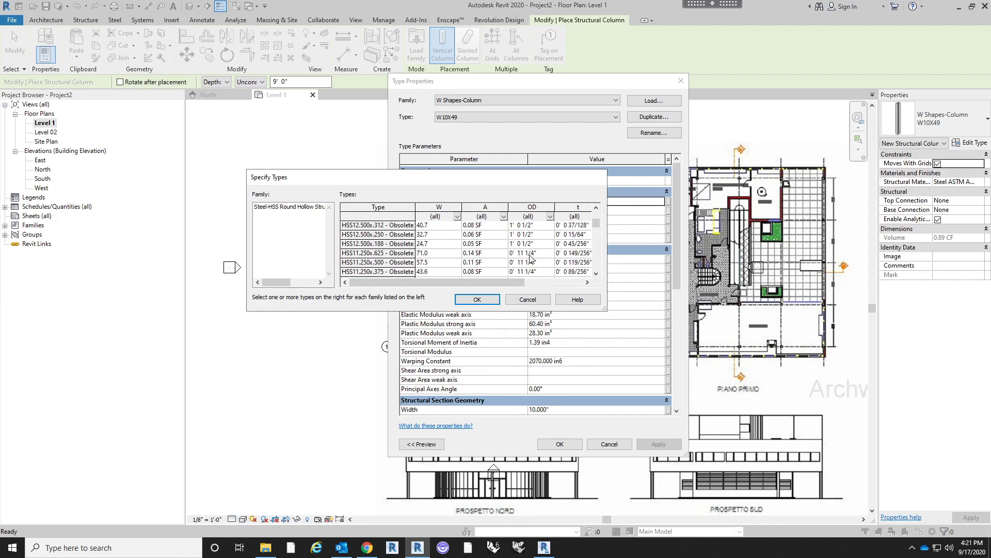
left_click(393, 225)
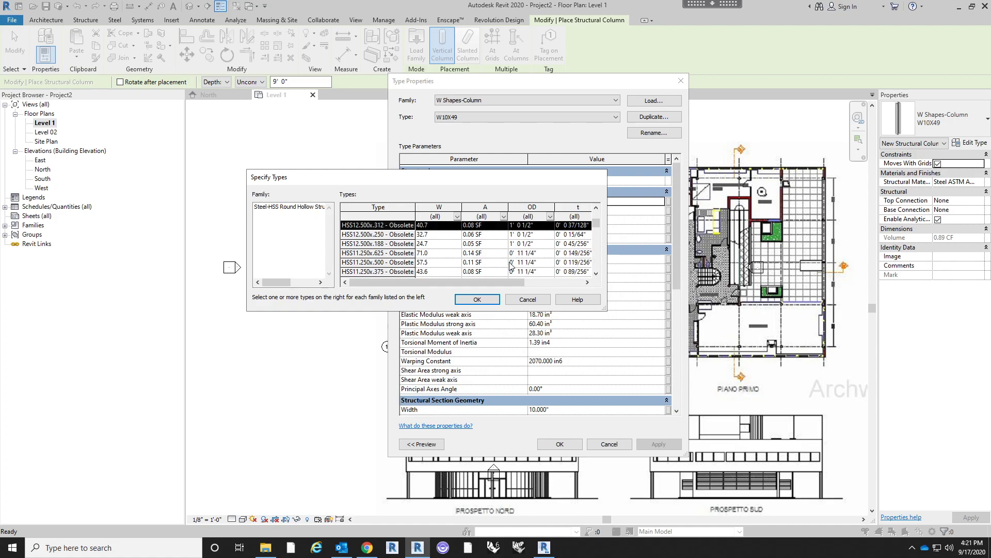
scroll(511, 266, "up", 3)
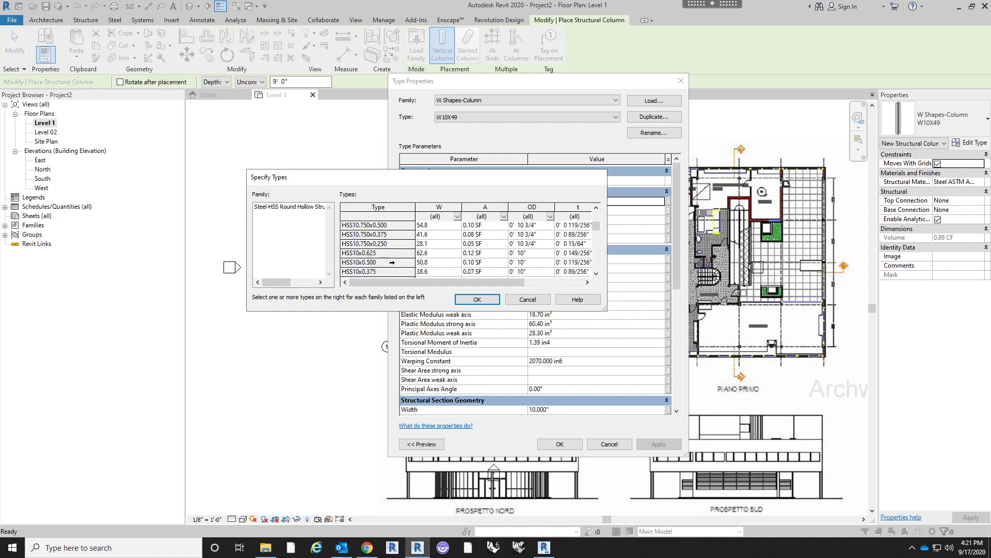
left_click(392, 262)
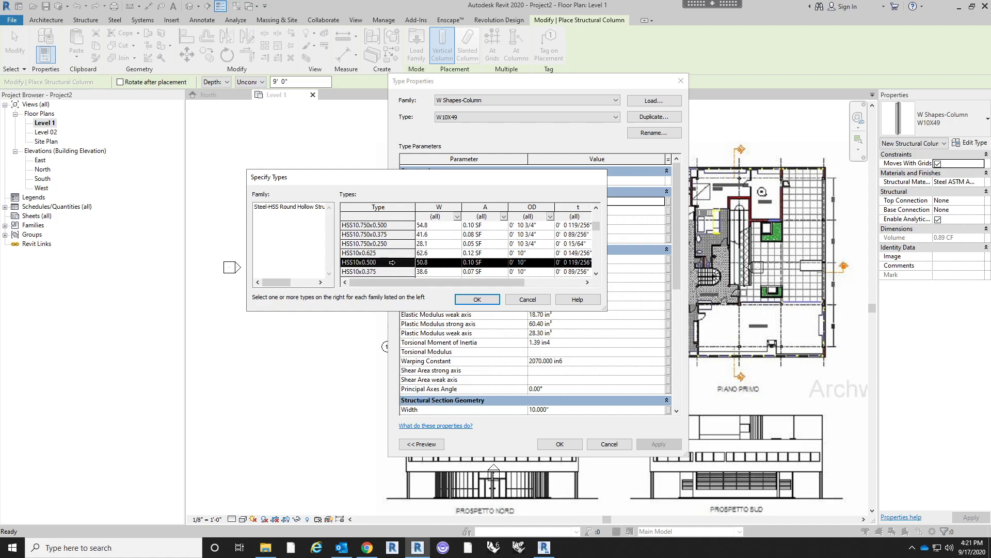
left_click(478, 299)
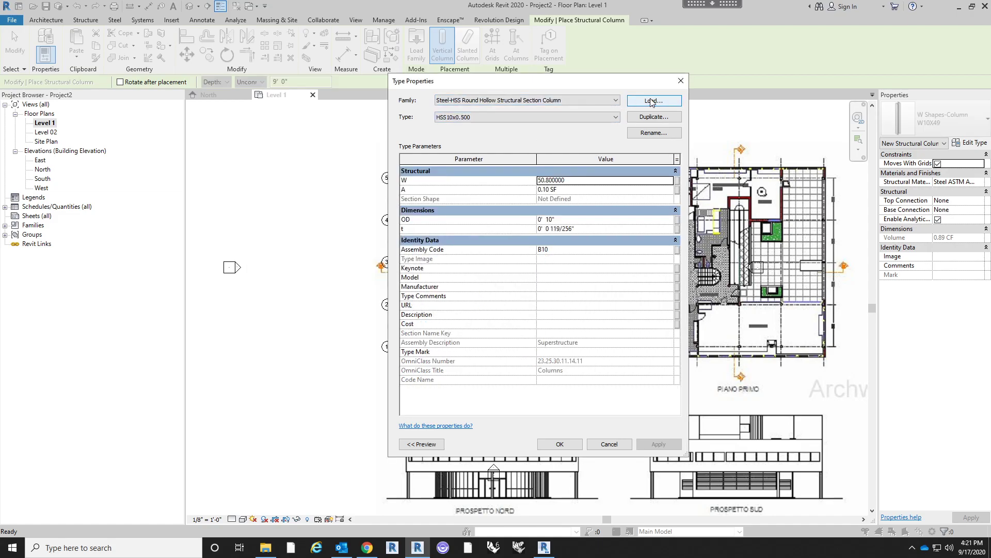
left_click(561, 444)
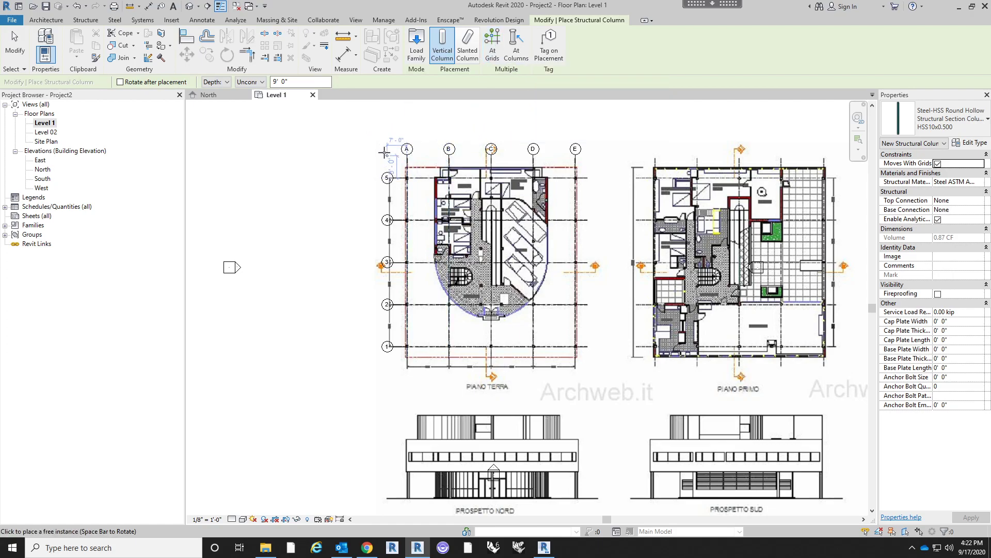
- Try to set the new column's depth constraint to the Roof level
left_click(253, 83)
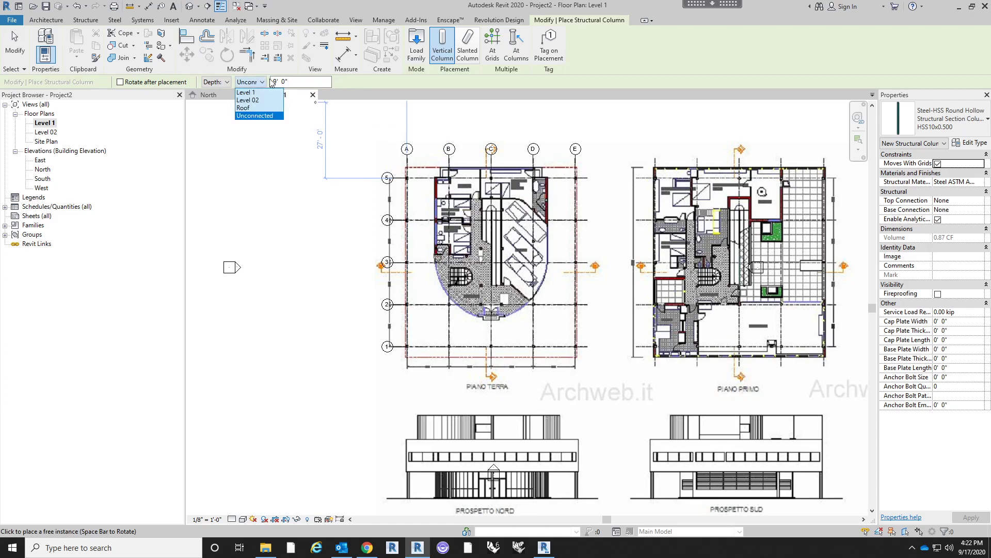
left_click(257, 115)
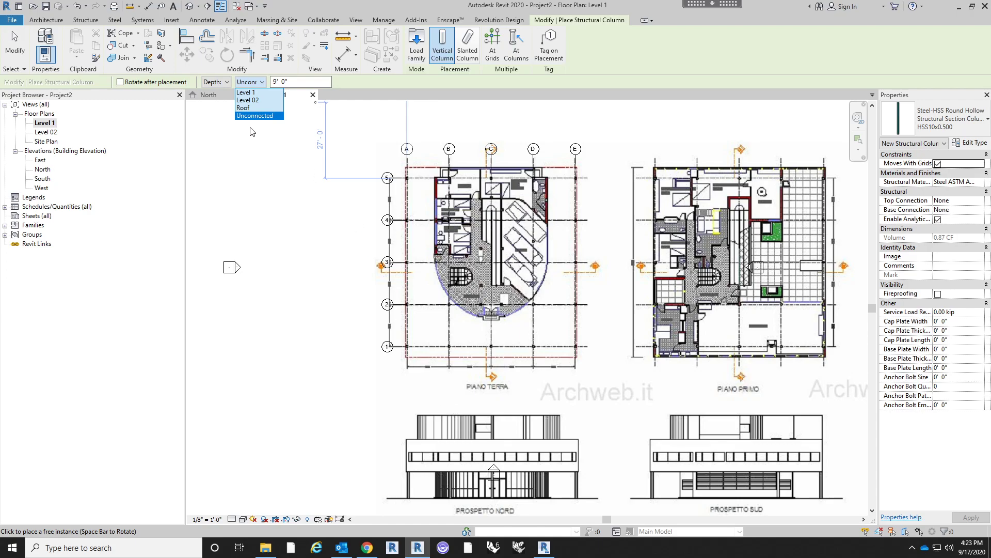
left_click(250, 110)
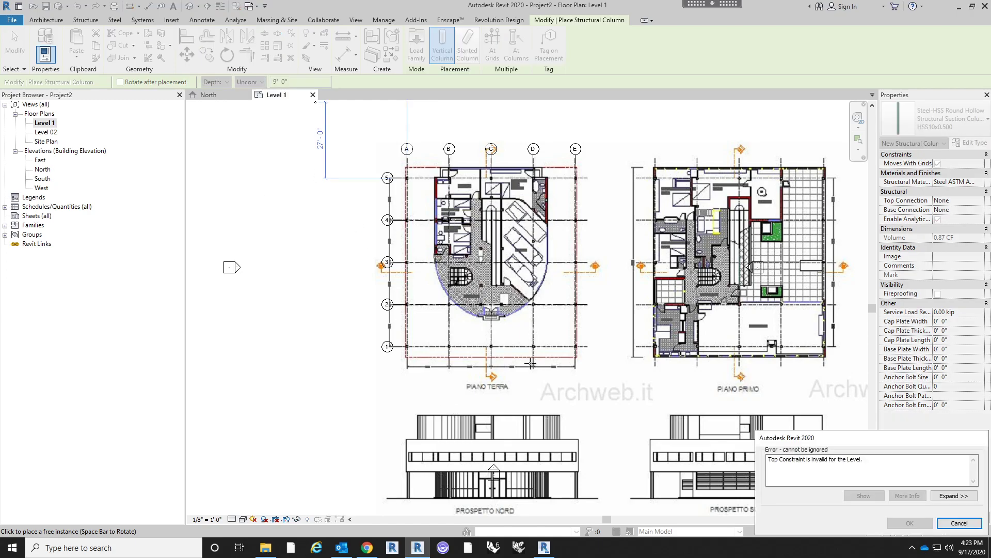
left_click(959, 523)
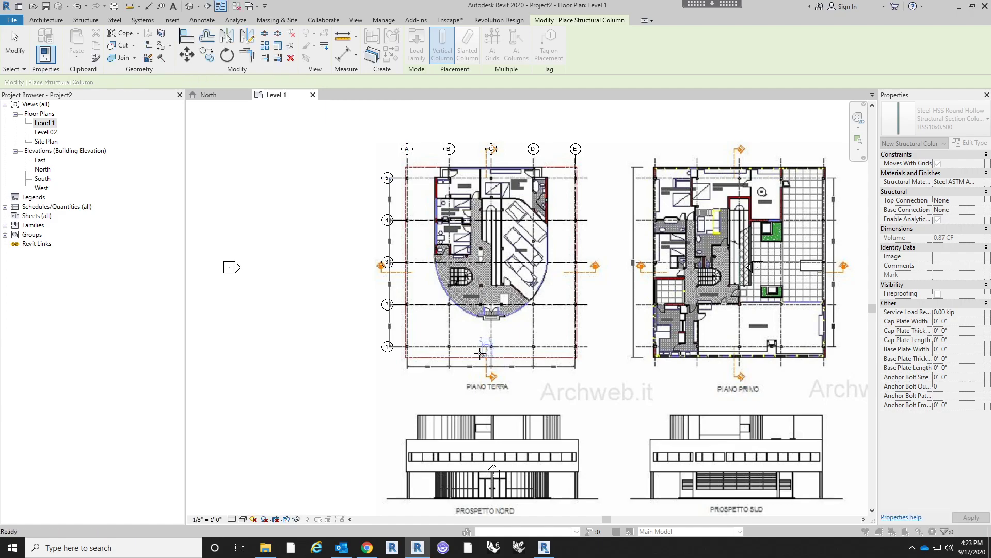
- Switch the new column's placement from depth to height and set its top to the Roof level
left_click(250, 81)
left_click(250, 81)
left_click(215, 82)
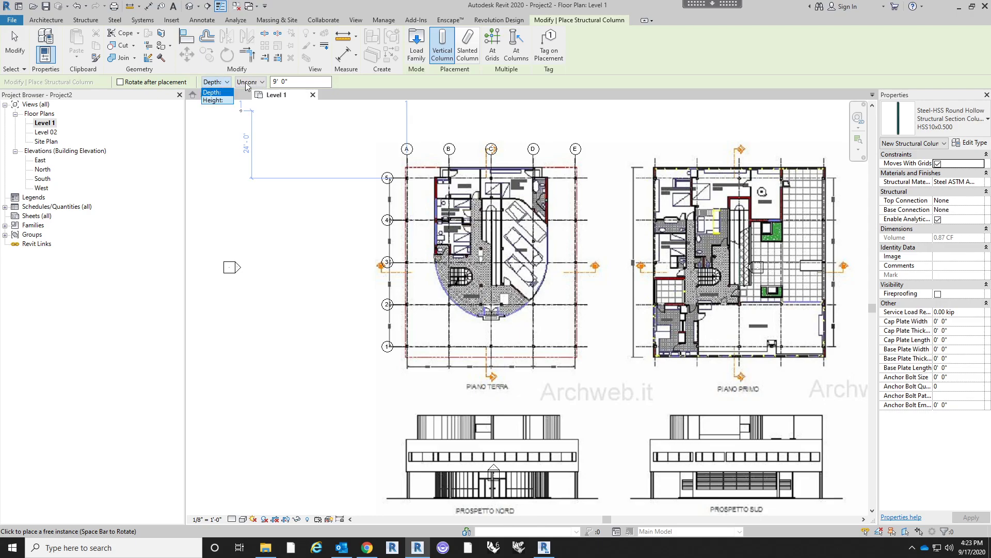
left_click(221, 100)
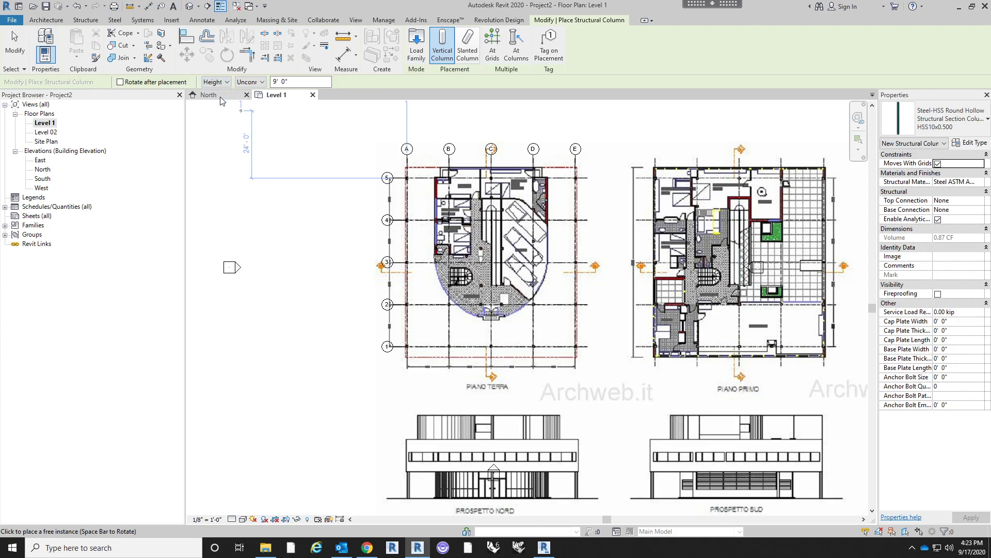
left_click(252, 82)
left_click(243, 107)
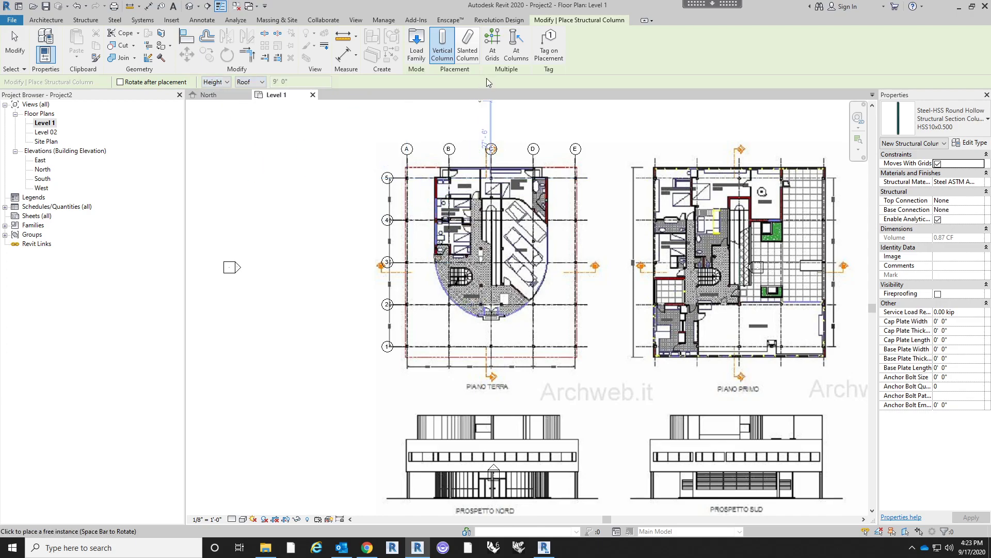
- Place HSS10x0.500 columns at all intersections of grids A to E and 1 to 5, and end column placement
left_click(497, 44)
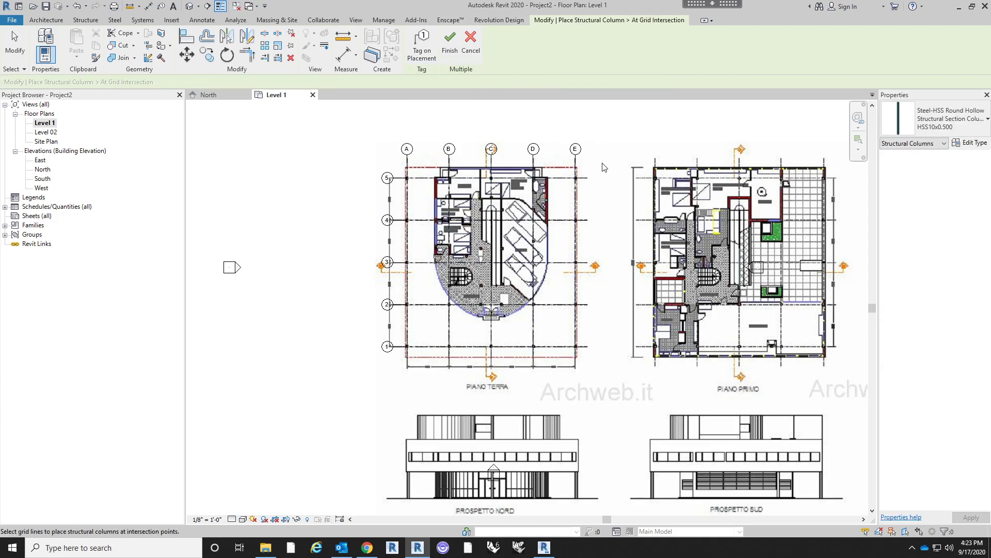
left_click_drag(595, 160, 403, 364)
scroll(414, 338, "up", 3)
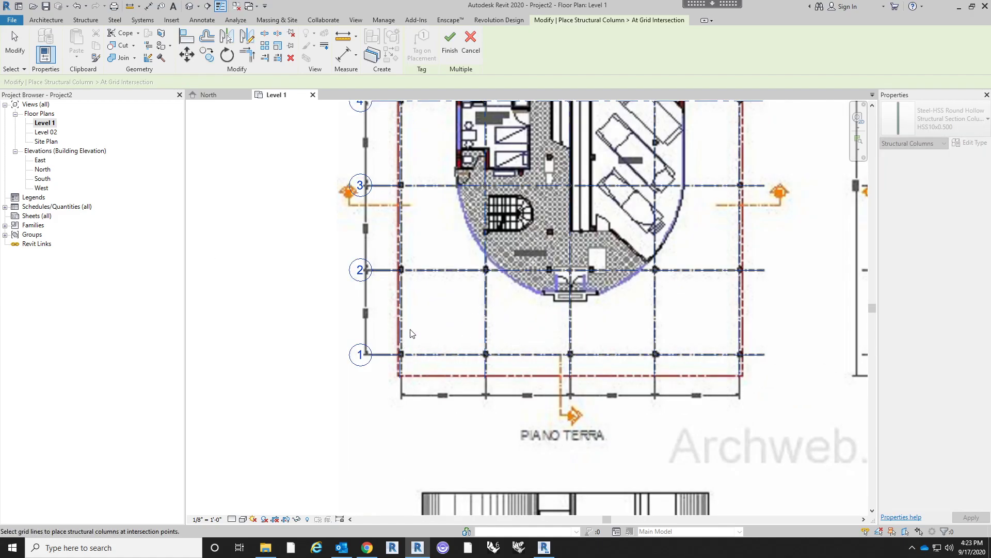
scroll(411, 338, "down", 3)
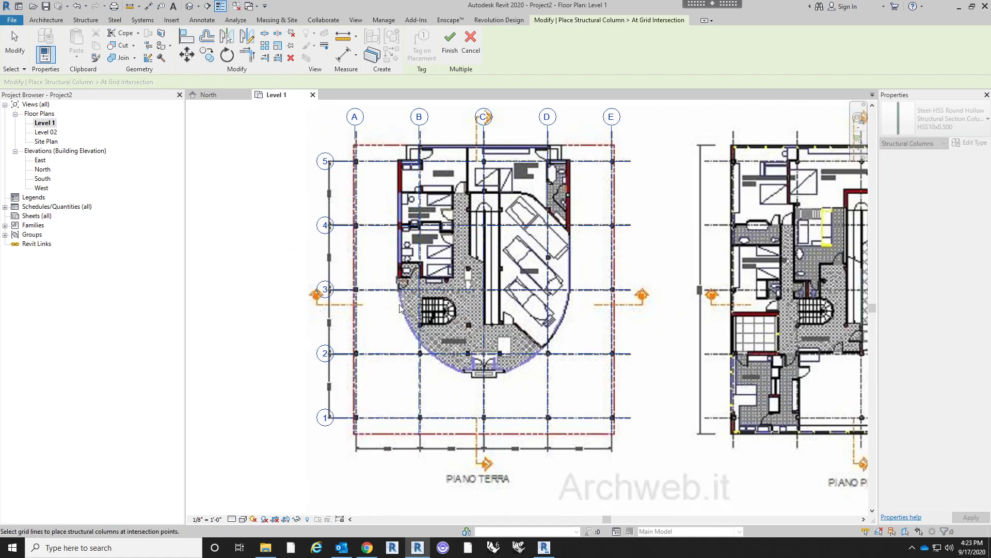
left_click_drag(374, 148, 357, 167)
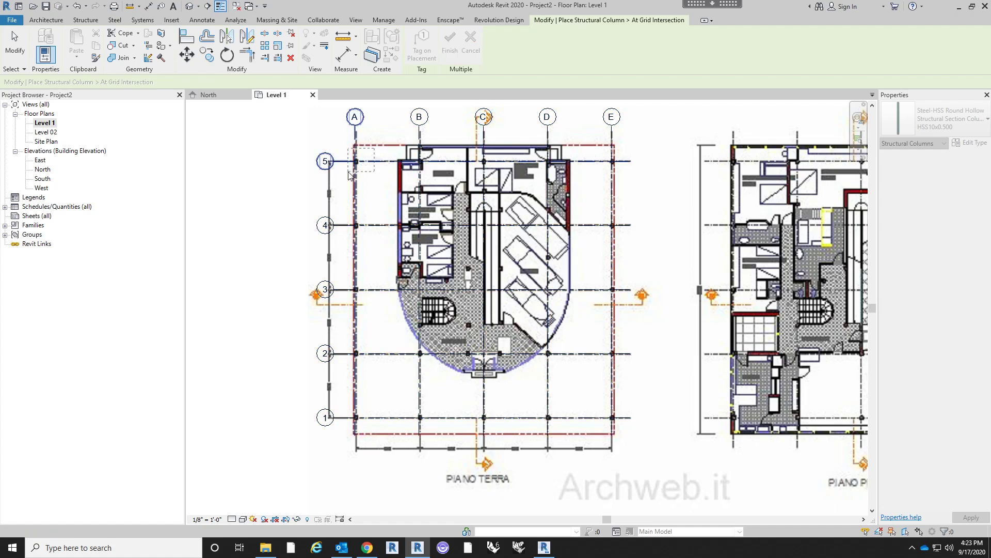
scroll(350, 134, "up", 3)
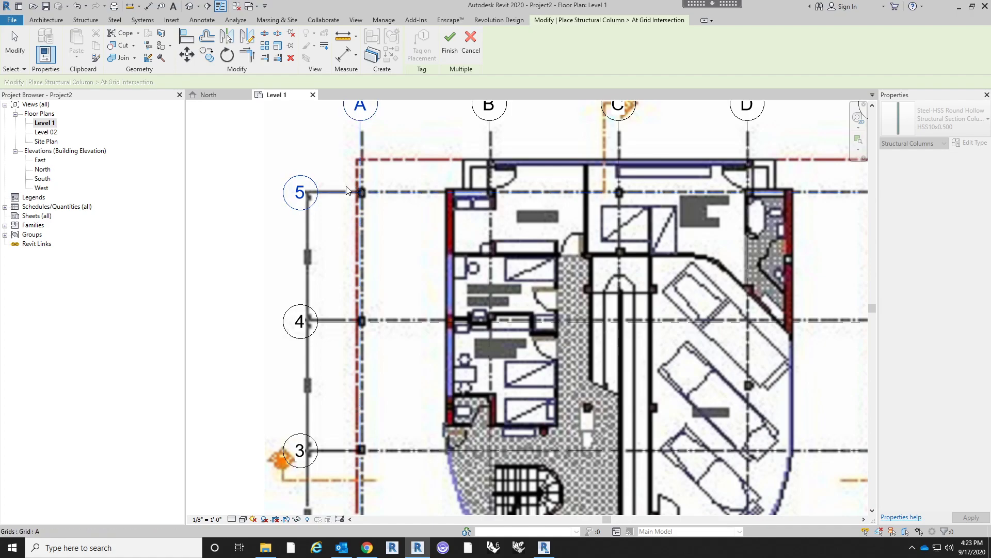
scroll(355, 202, "down", 4)
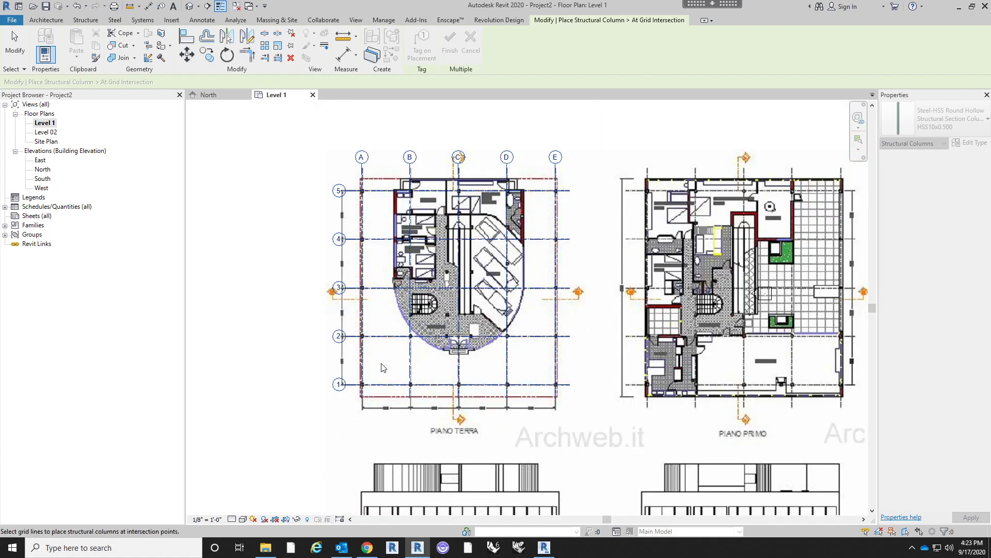
left_click(449, 42)
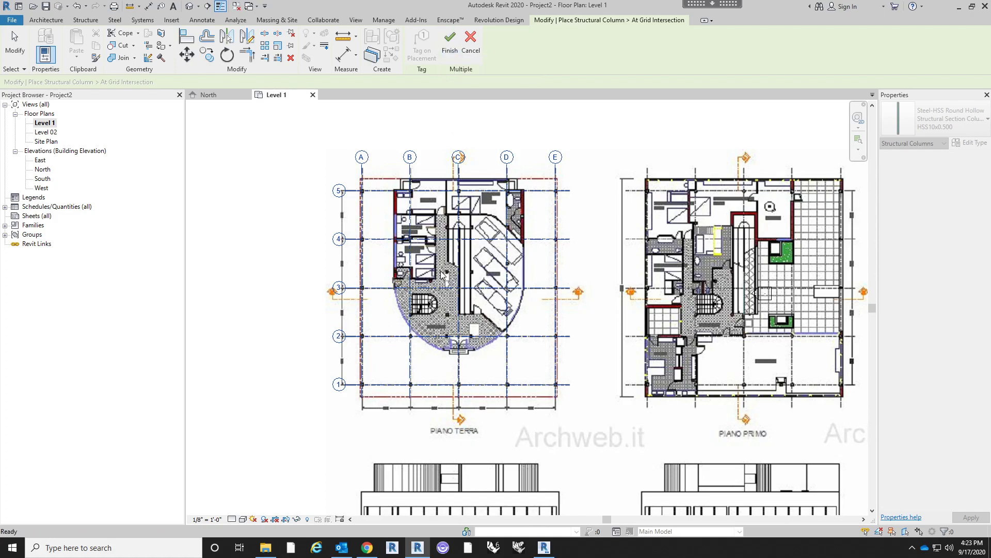
scroll(363, 192, "up", 4)
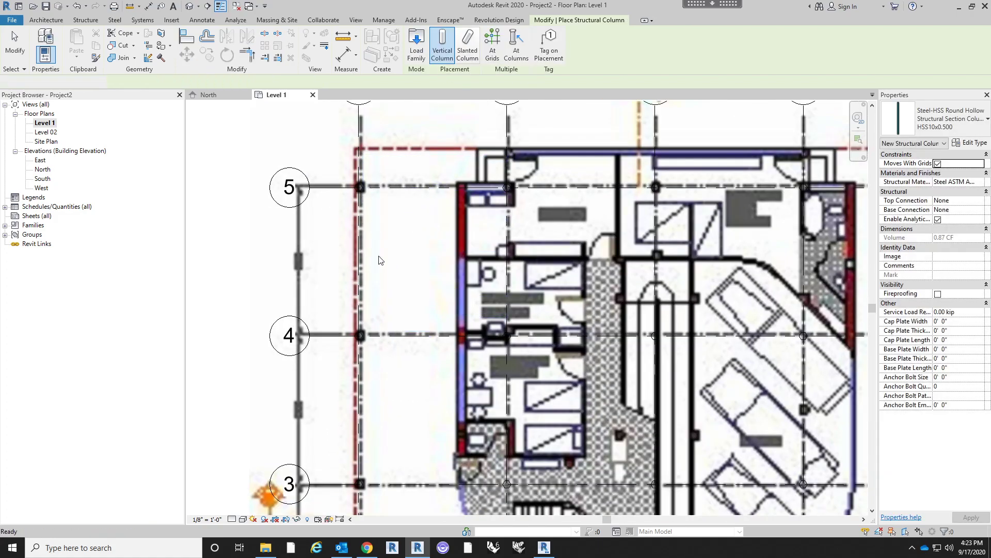
key("Escape")
key("Escape")
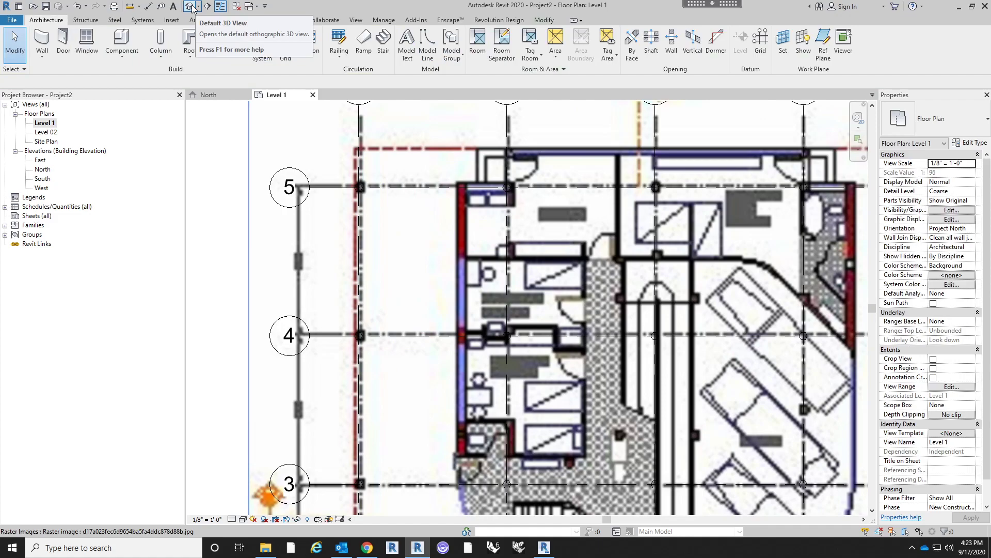
- Inspect the placed columns in the default 3D view, the Level 1 plan and the North elevation
left_click(192, 8)
middle_click_drag(651, 401, 681, 444, "shift")
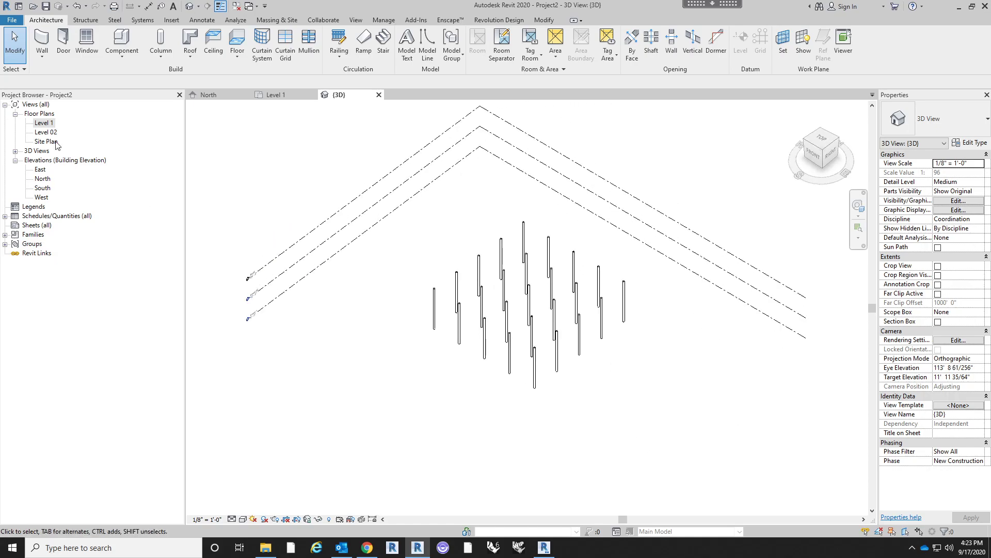
double_click(43, 123)
middle_click_drag(658, 327, 592, 268)
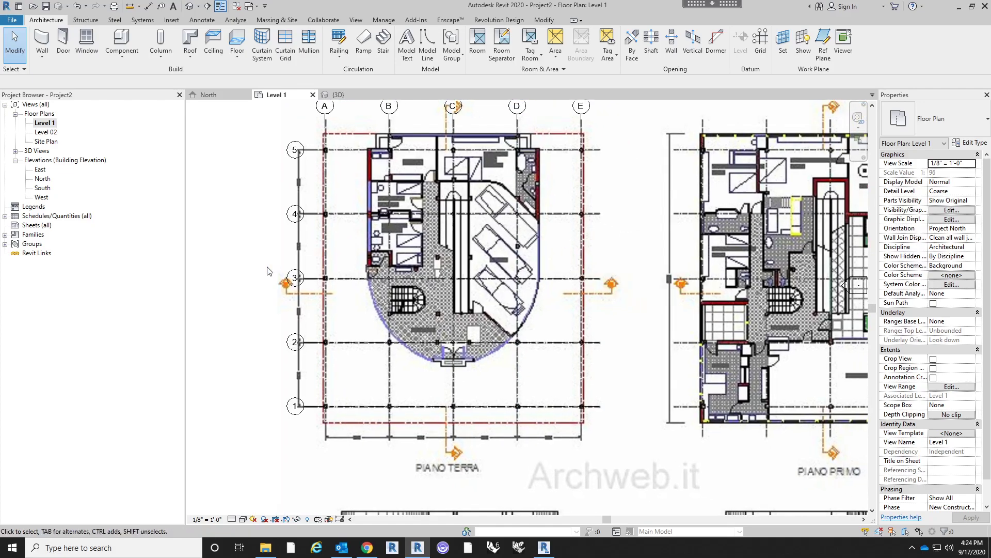
double_click(47, 179)
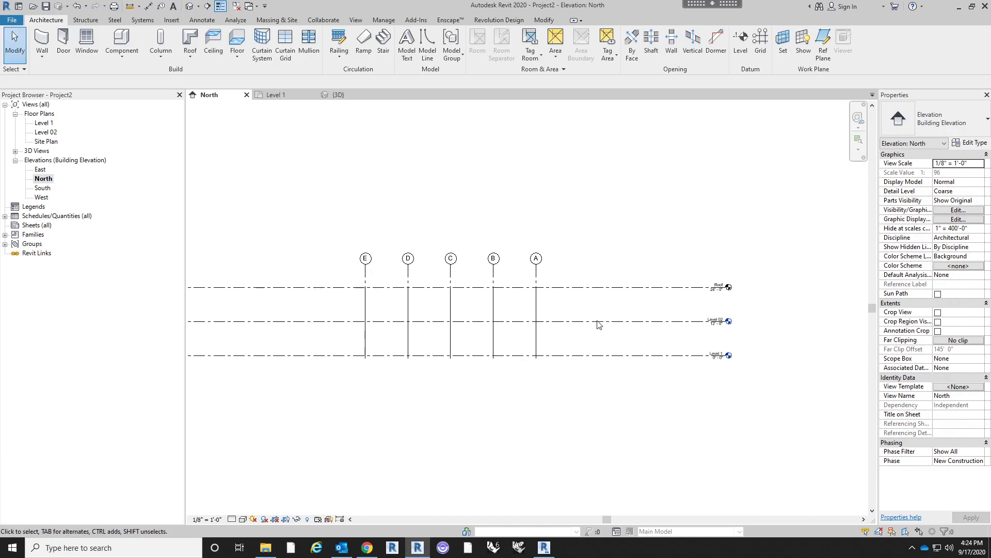
scroll(598, 324, "up", 2)
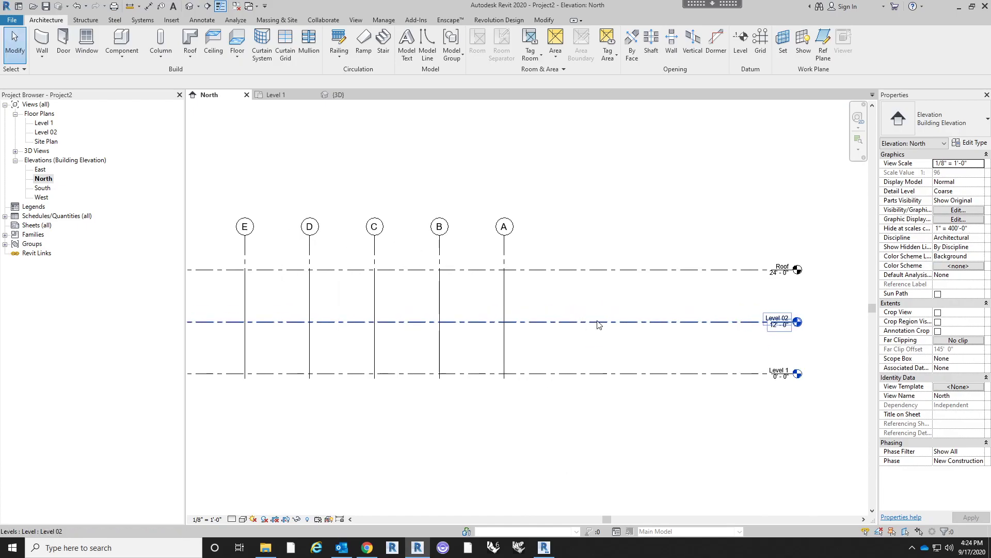
- Copy the Villa Savoye sheet image from the Level 1 plan and paste it into the North elevation
double_click(44, 123)
scroll(465, 264, "down", 3)
middle_click_drag(466, 353, 453, 334)
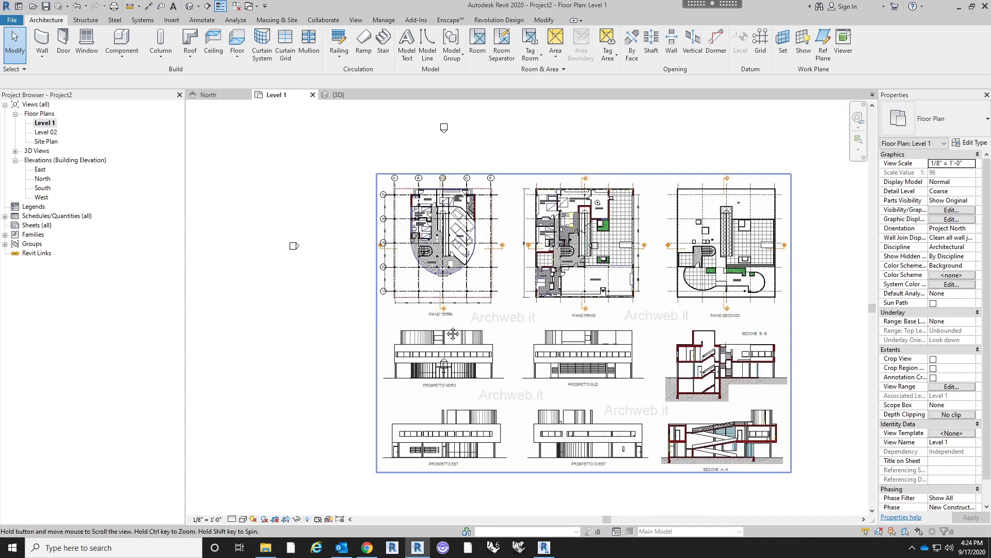
scroll(452, 361, "up", 2)
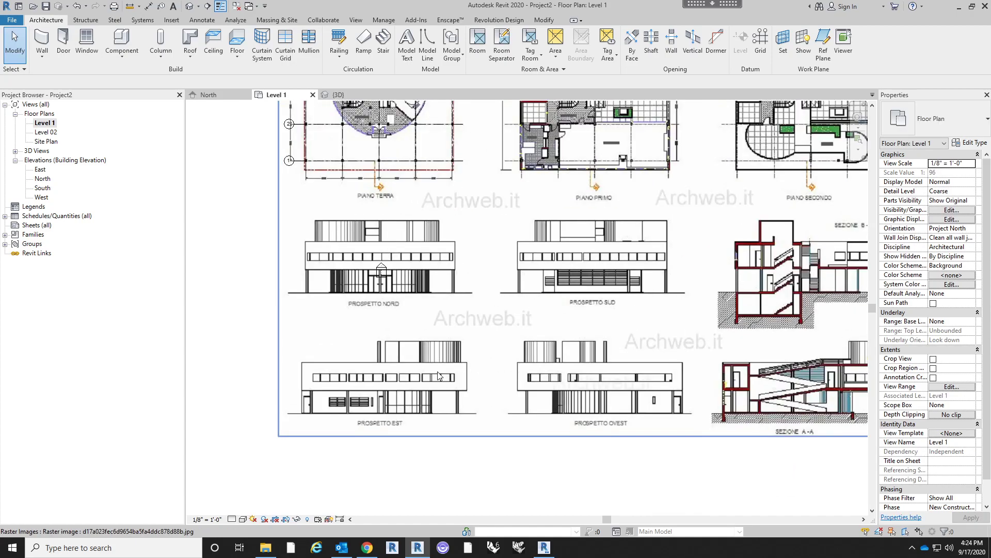
middle_click_drag(440, 395, 430, 379)
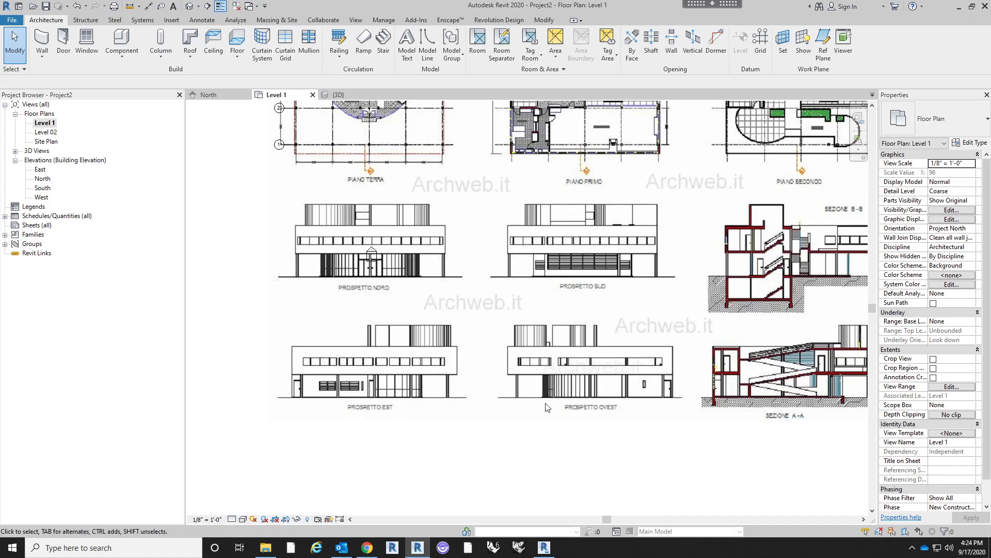
left_click(537, 387)
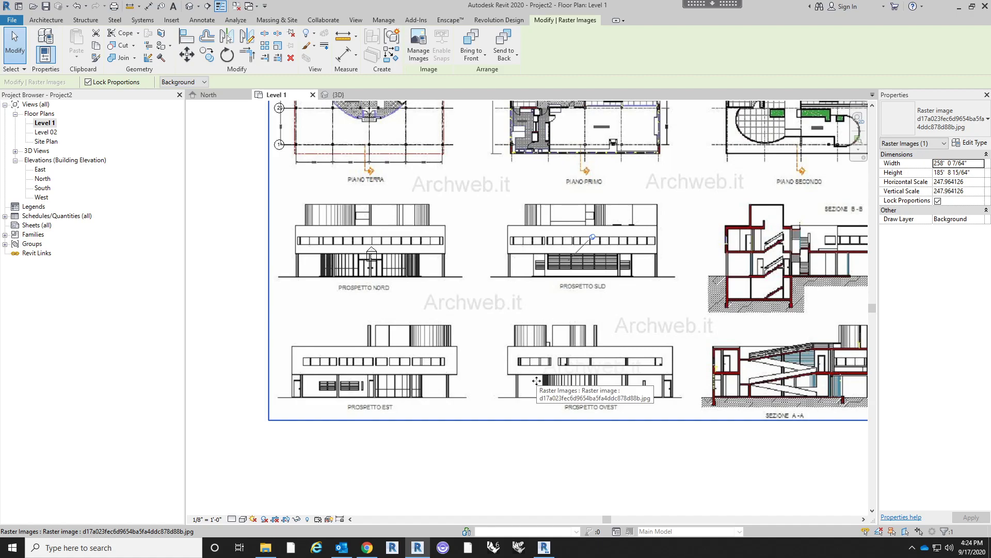
double_click(43, 179)
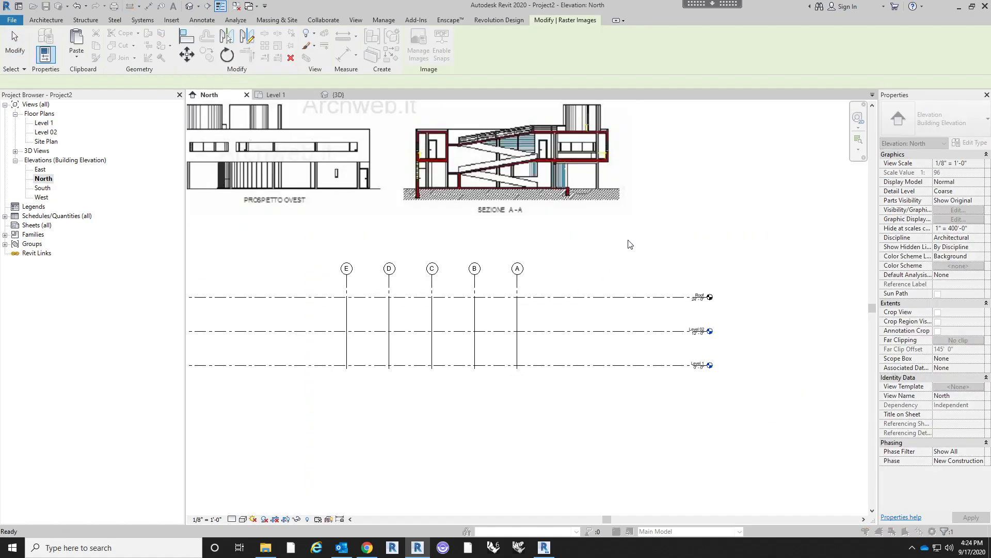
key("ctrl+v")
- Move the pasted sheet without constraint from the base of Prospetto Nord's leftmost column to the intersection of grid E and Level 1
scroll(638, 284, "down", 3)
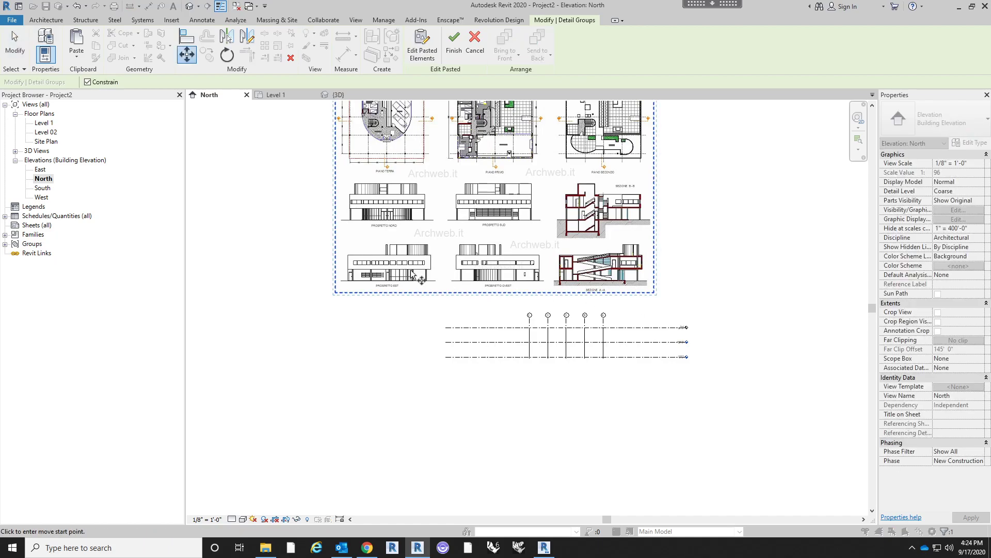
scroll(413, 272, "up", 5)
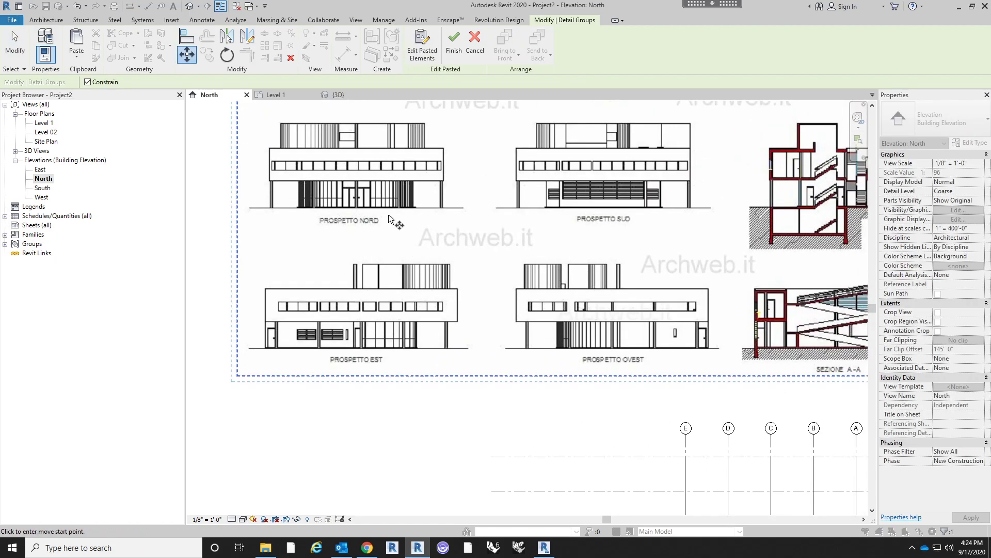
scroll(319, 240, "up", 2)
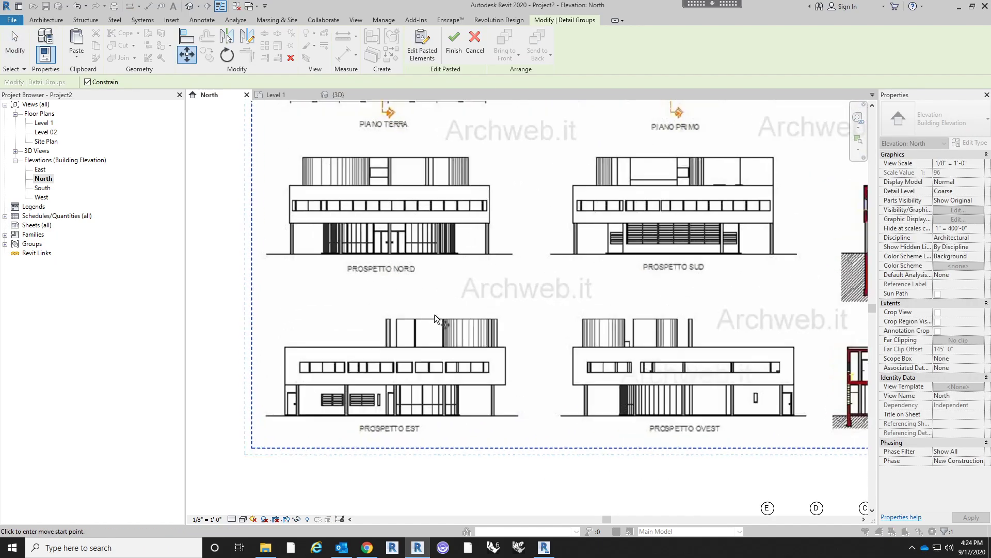
middle_click_drag(299, 246, 336, 284)
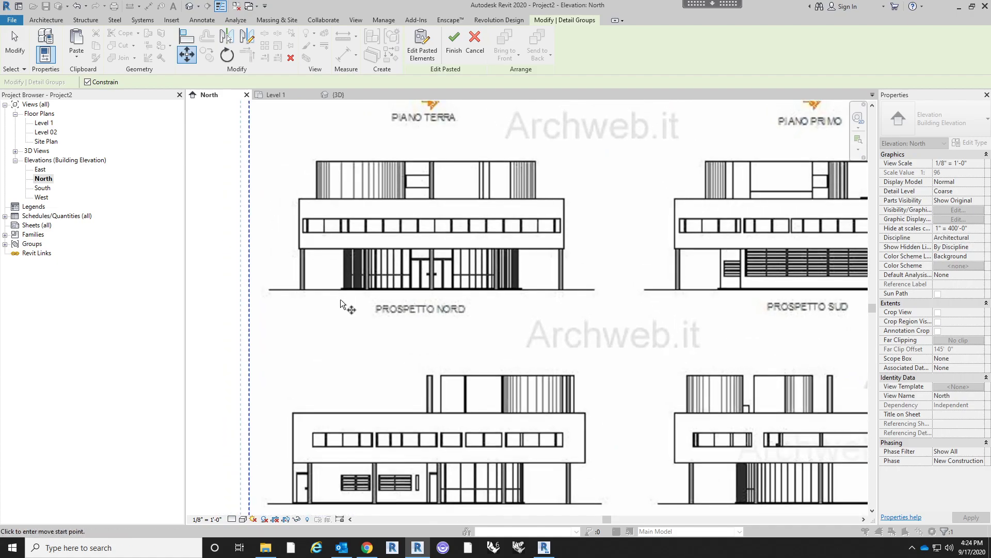
scroll(340, 299, "down", 2)
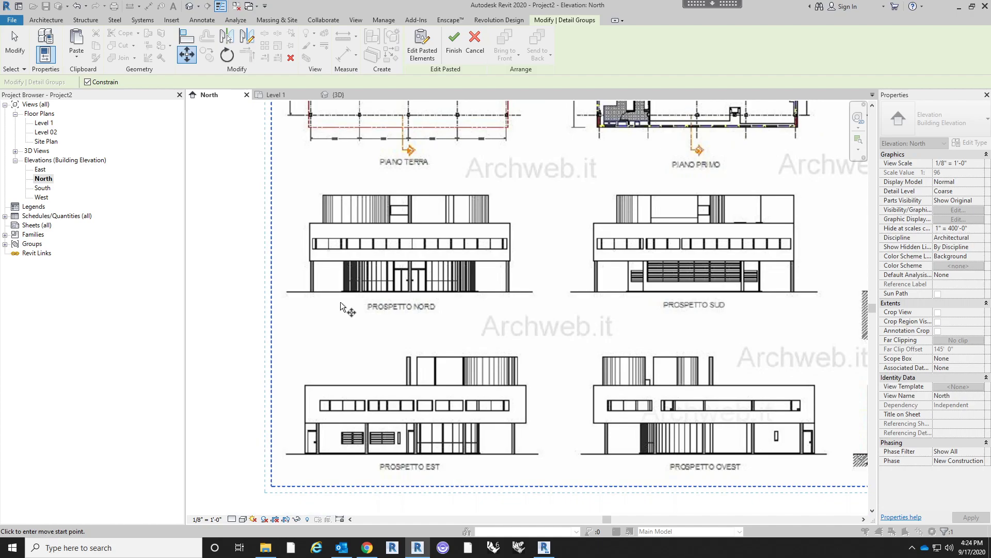
scroll(318, 327, "up", 4)
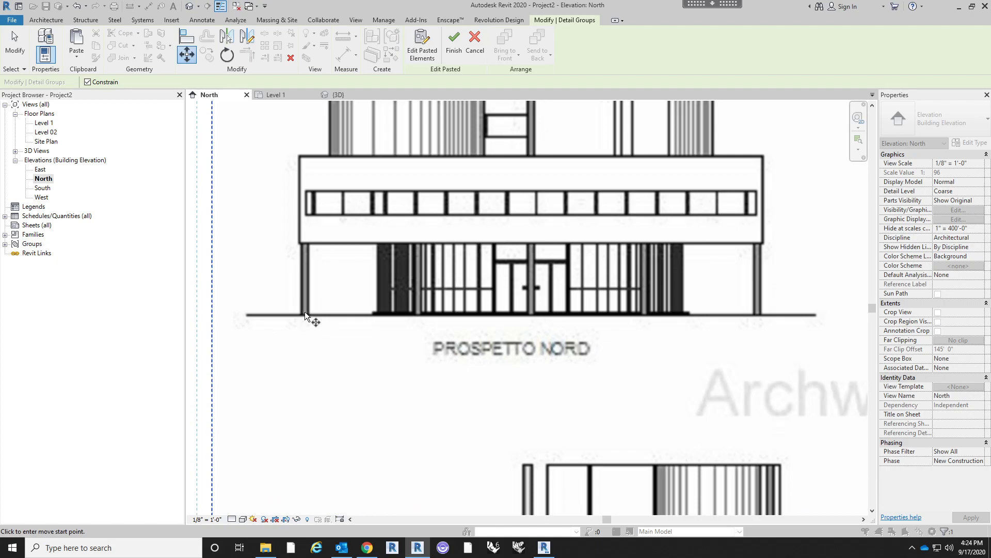
left_click(301, 315)
scroll(279, 227, "down", 8)
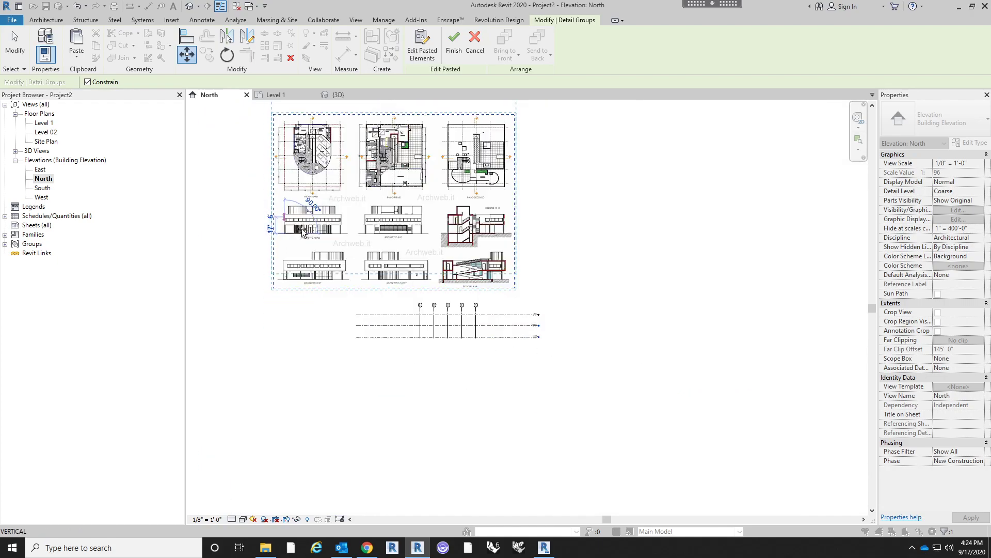
scroll(474, 341, "up", 5)
left_click(88, 82)
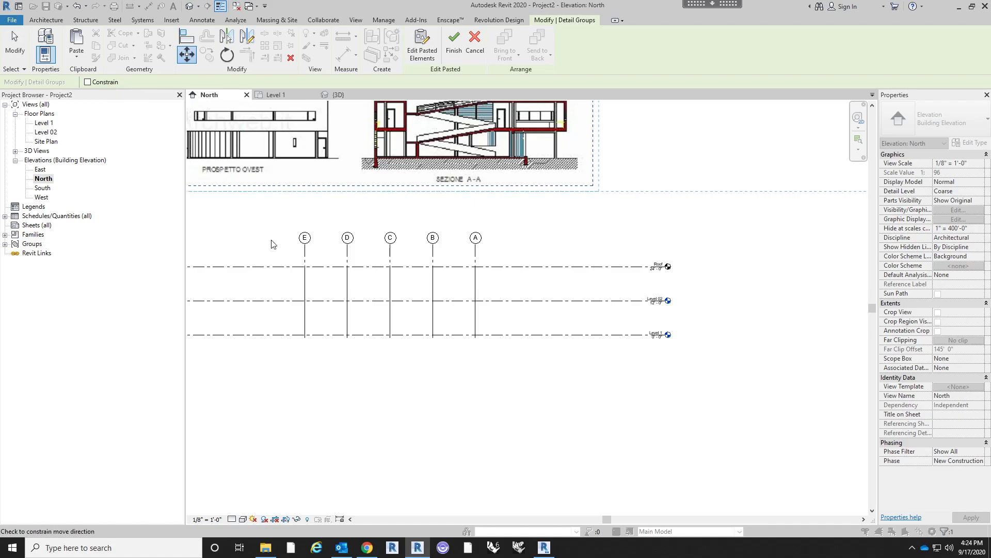
scroll(318, 339, "up", 2)
scroll(309, 332, "up", 1)
left_click(304, 332)
- Shift the pasted sheet 3' 6" along Level 1 so the base of Prospetto Nord's leftmost column sits on grid E
scroll(431, 347, "down", 3)
scroll(431, 347, "up", 4)
key("m")
key("v")
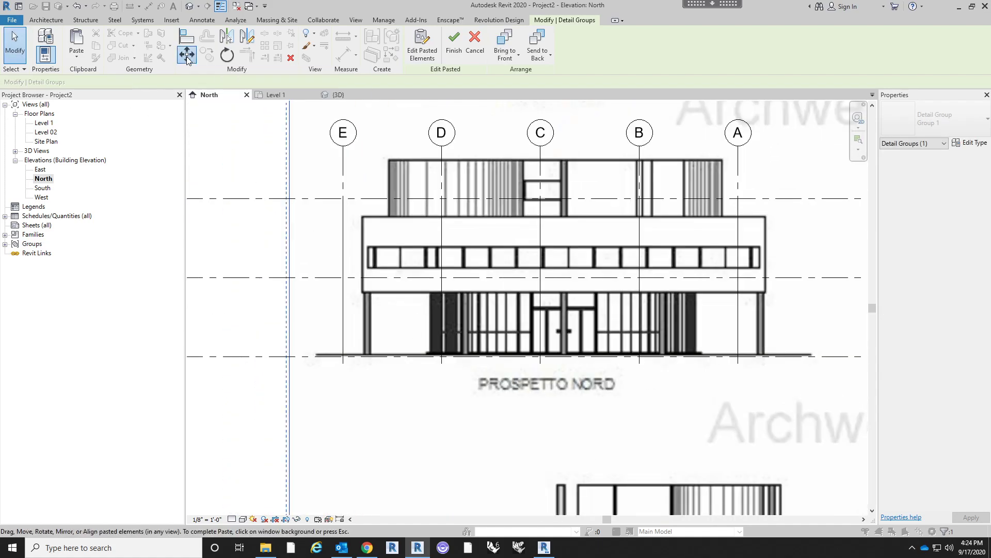
scroll(364, 342, "up", 2)
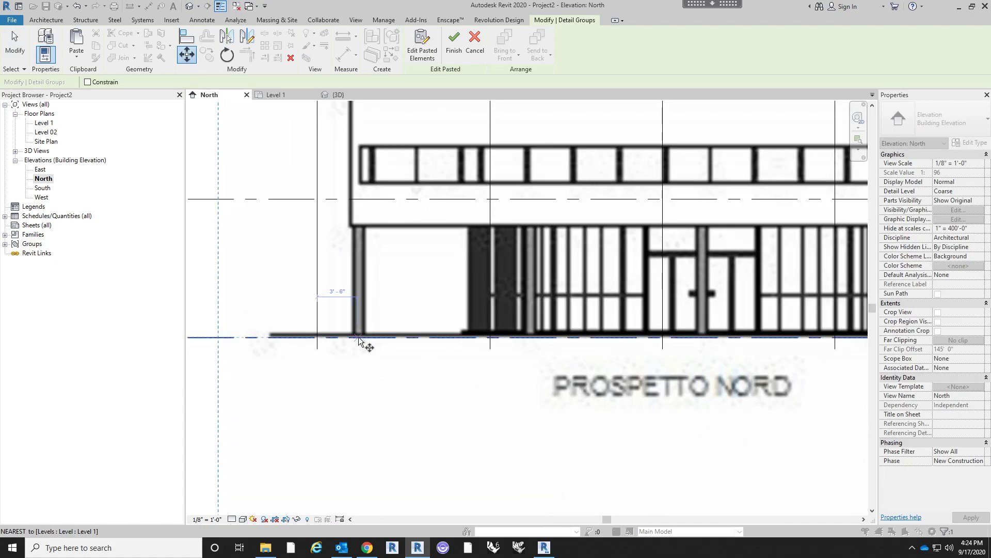
left_click(358, 337)
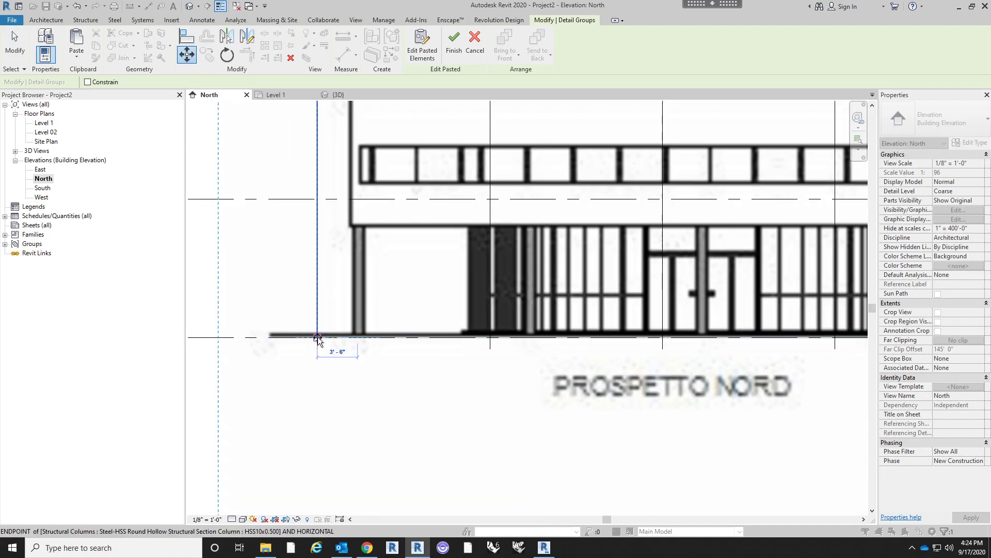
left_click(317, 339)
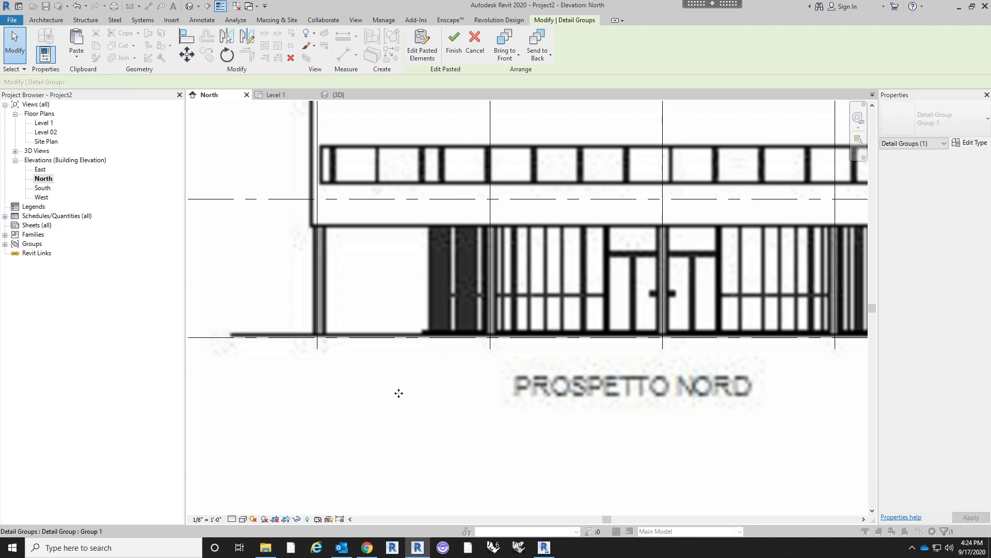
- Examine how the sheet's Prospetto Nord columns and ground line align with grids E to A and Level 1
scroll(308, 340, "up", 2)
scroll(310, 341, "down", 3)
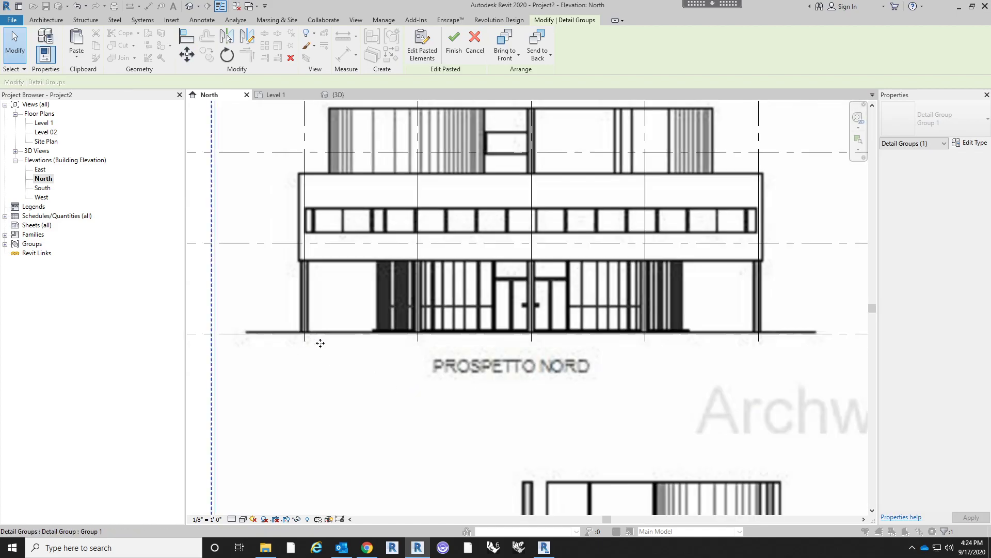
scroll(511, 370, "down", 2)
scroll(554, 345, "up", 2)
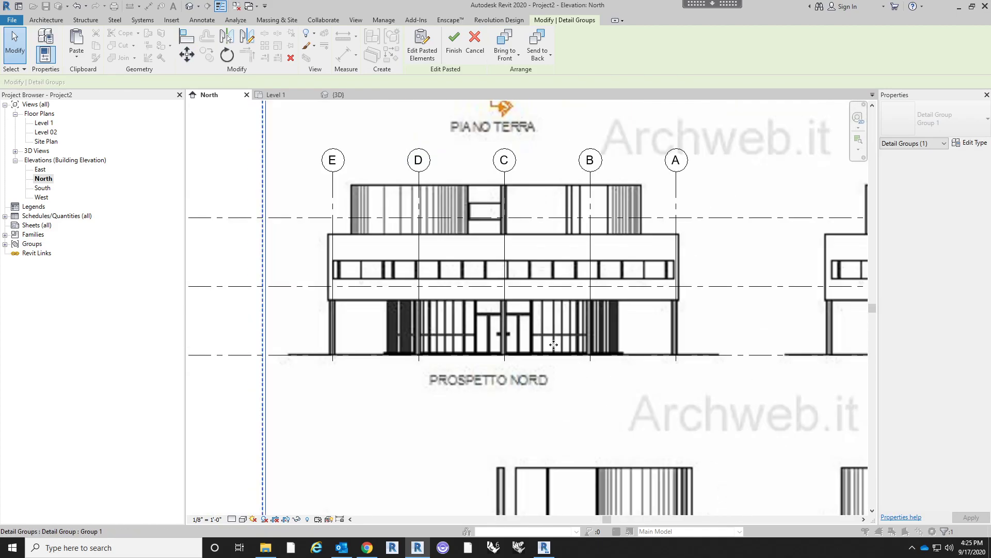
scroll(287, 322, "up", 3)
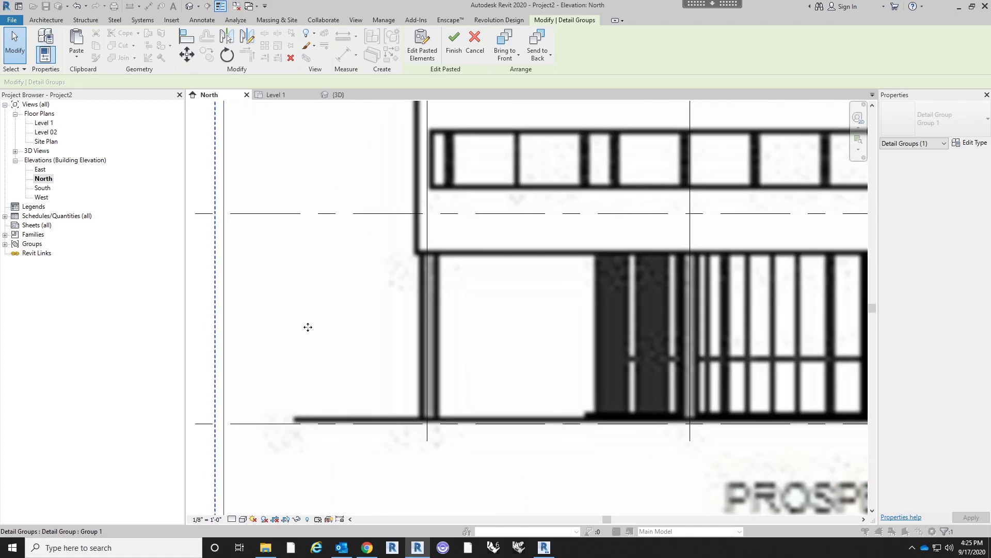
scroll(308, 327, "down", 3)
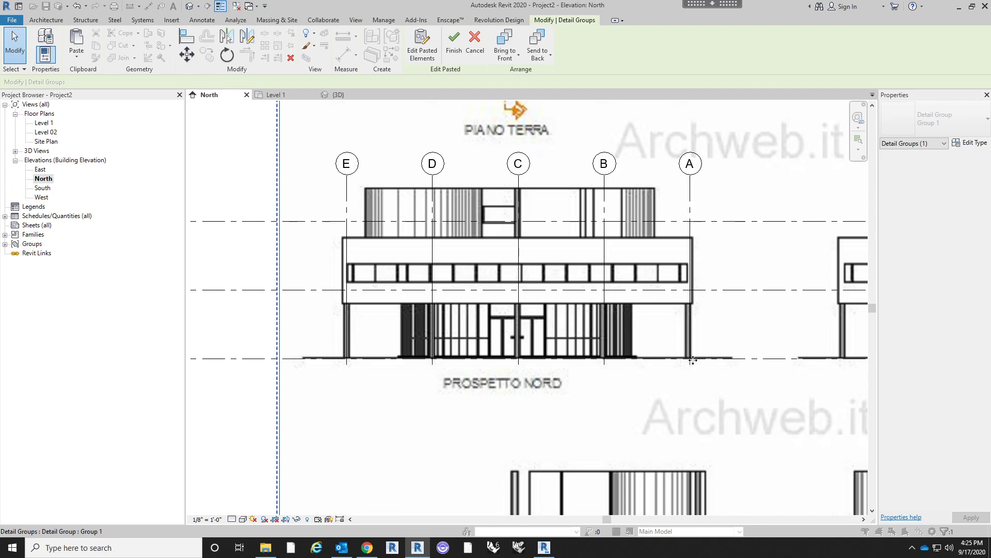
scroll(693, 360, "up", 6)
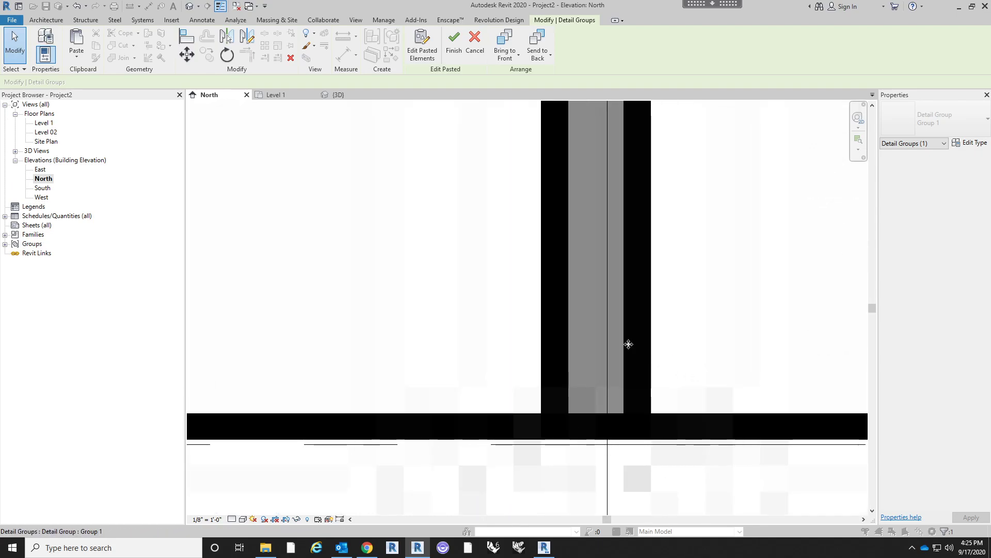
scroll(629, 344, "down", 2)
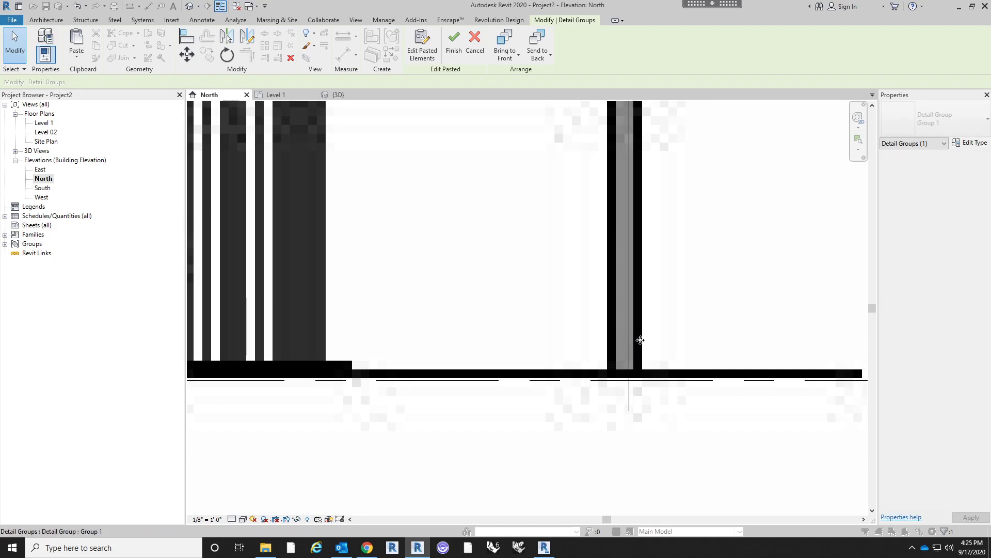
scroll(638, 340, "down", 1)
scroll(647, 340, "down", 2)
scroll(646, 339, "down", 4)
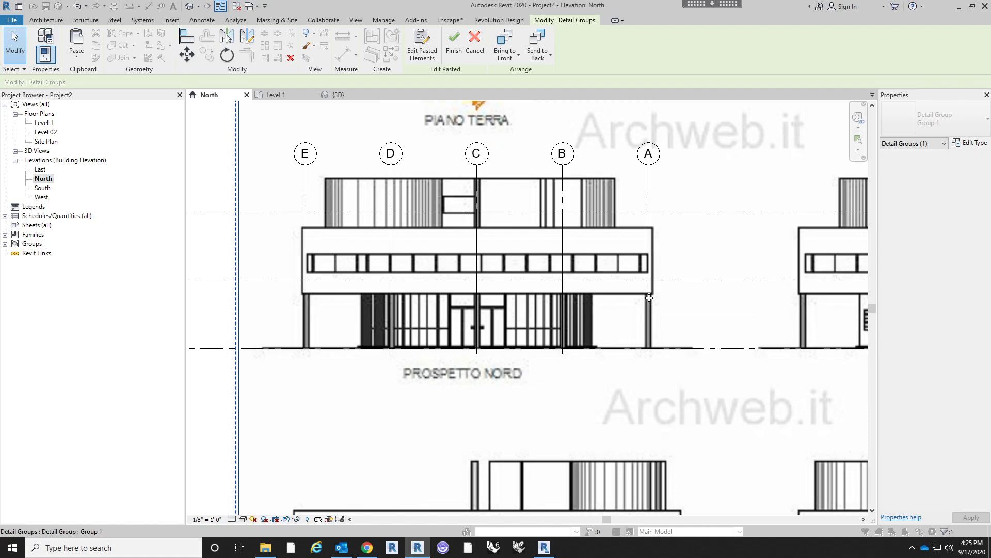
- End the paste and shorten the level lines at both ends to just outside grids A and E
key("Escape")
middle_click_drag(438, 310, 421, 195)
scroll(405, 194, "down", 2)
scroll(607, 234, "down", 1)
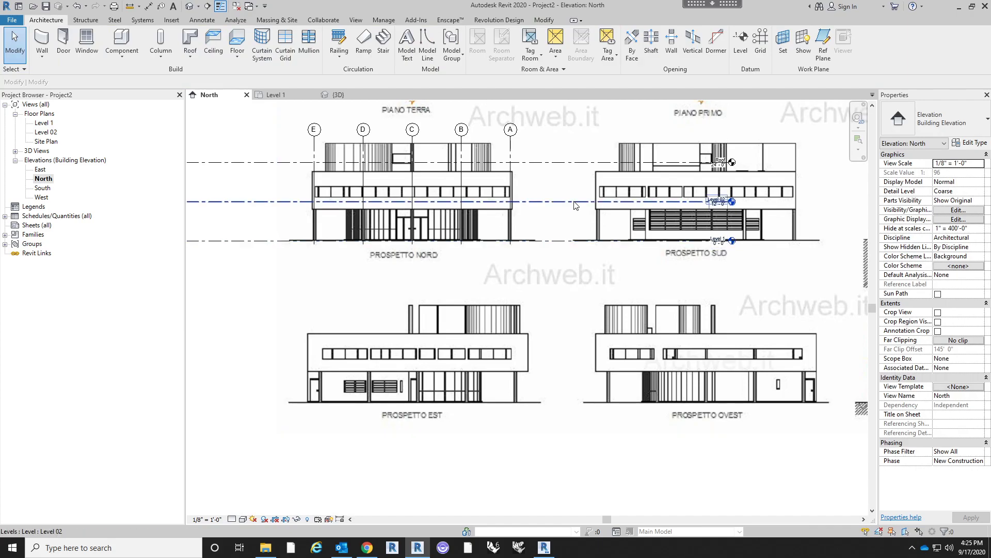
left_click(578, 201)
scroll(675, 205, "up", 2)
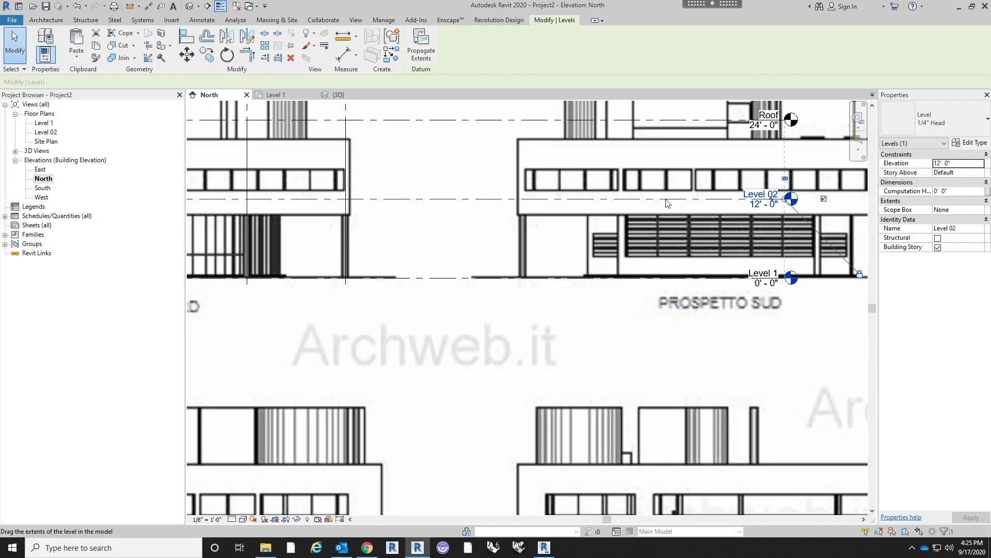
scroll(464, 219, "down", 4)
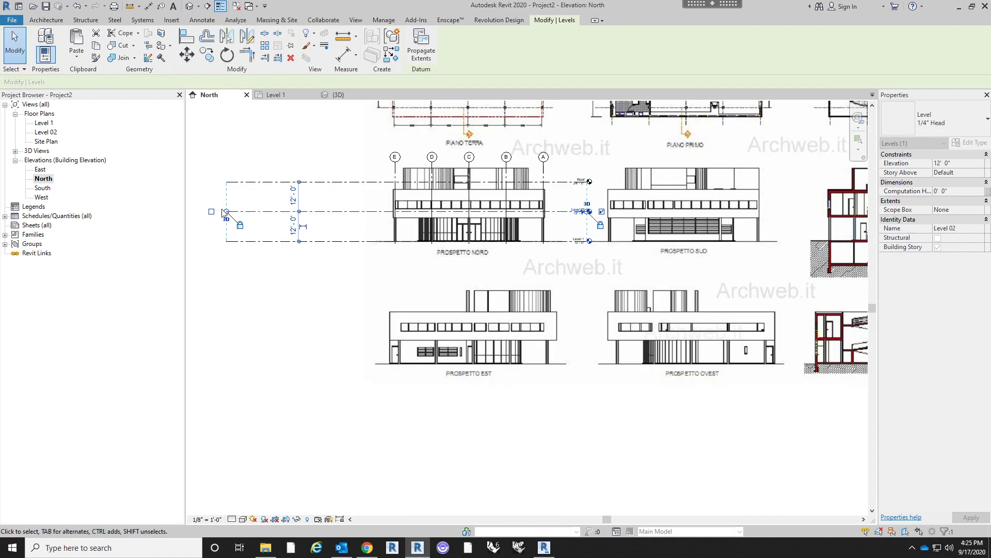
scroll(228, 213, "up", 2)
left_click_drag(229, 212, 492, 215)
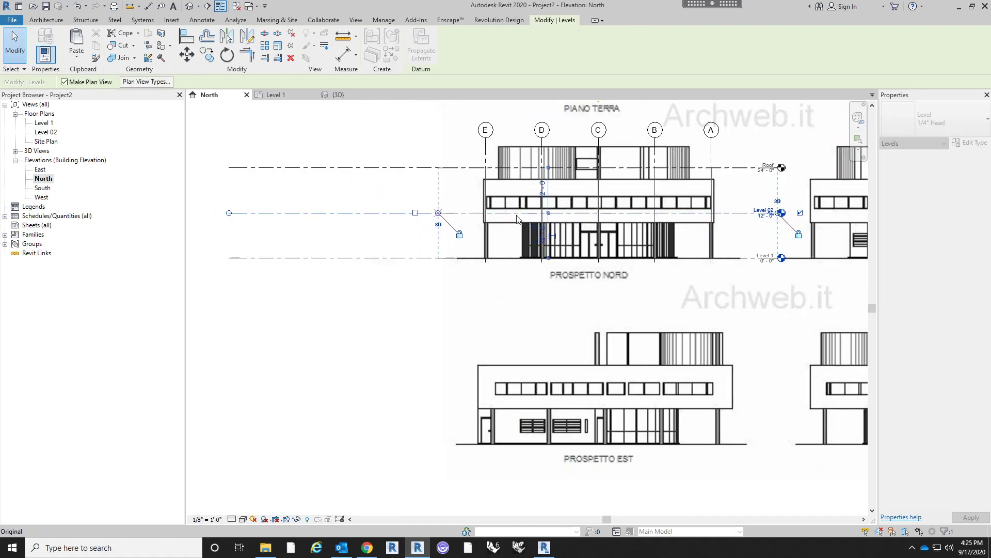
- Move Level 02 down to elevation 9' 6", at the underside of Prospetto Nord's raised upper storey
scroll(689, 200, "up", 3)
middle_click_drag(689, 201, 620, 253)
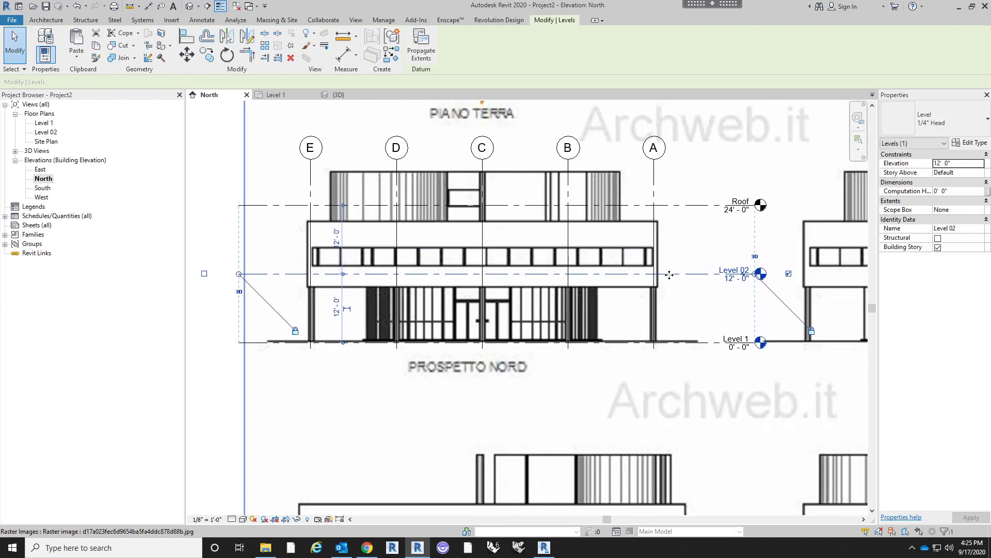
scroll(669, 290, "up", 2)
key("m")
key("v")
left_click(639, 269)
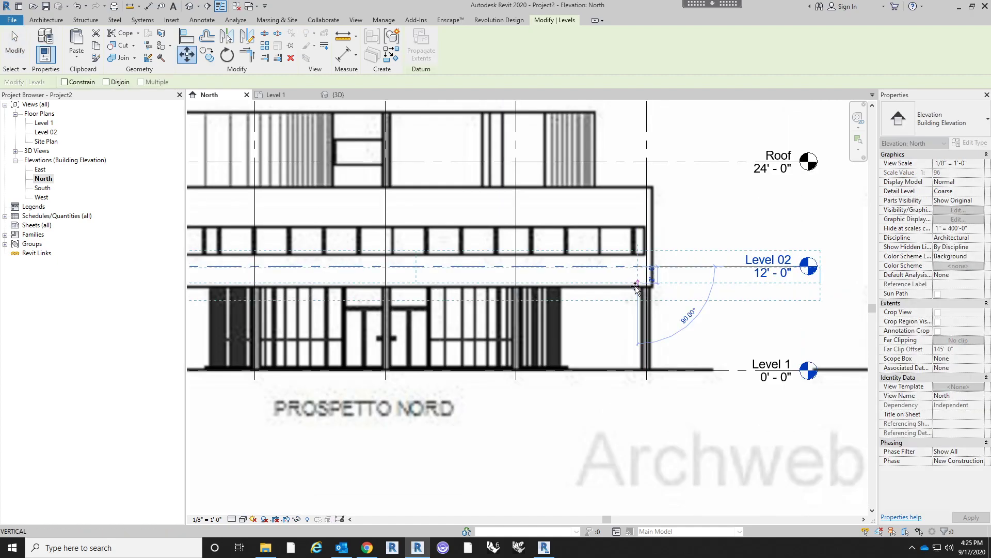
left_click(636, 290)
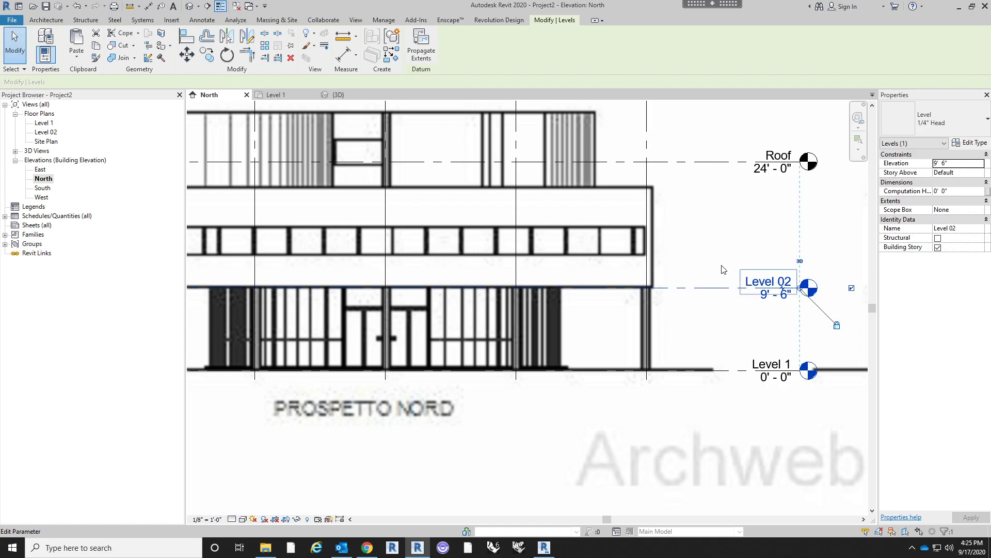
- Set Level 02's elevation to 10' 0"
middle_click_drag(721, 282, 712, 307)
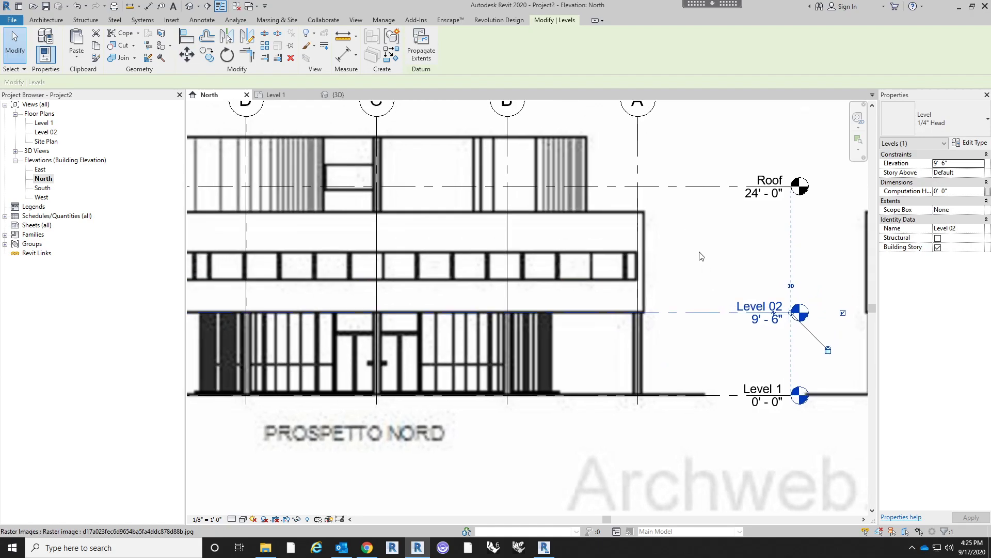
middle_click_drag(700, 254, 715, 265)
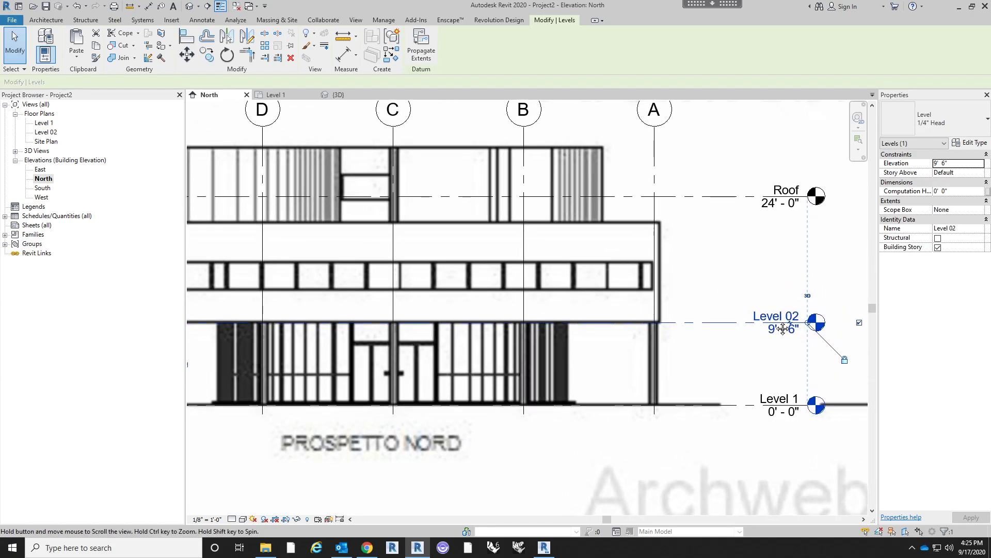
middle_click_drag(771, 356, 778, 322)
scroll(778, 323, "down", 2)
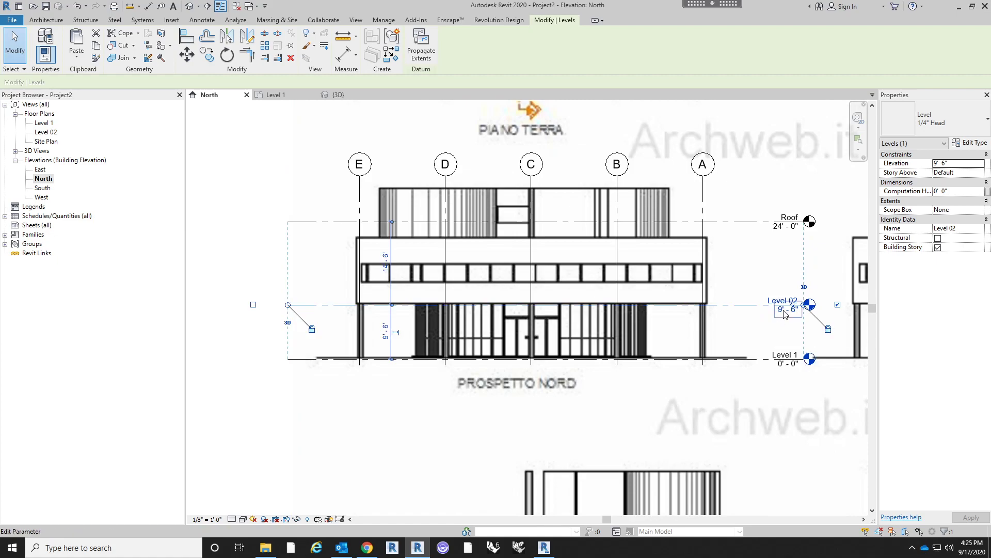
left_click(787, 309)
type("10")
key("Return")
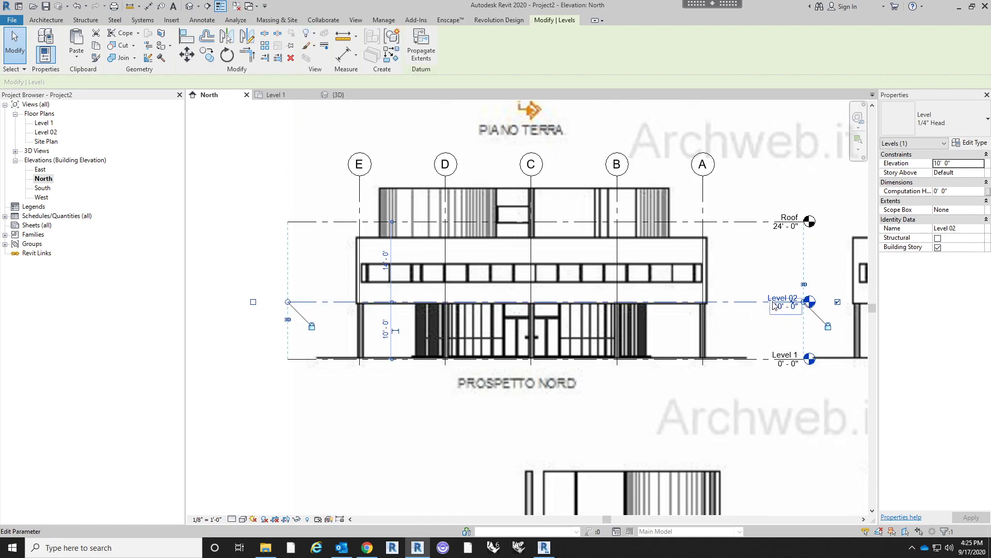
- Move the Roof level down along grid A to elevation 20' 6", near the top of Prospetto Nord's upper storey
left_click(731, 222)
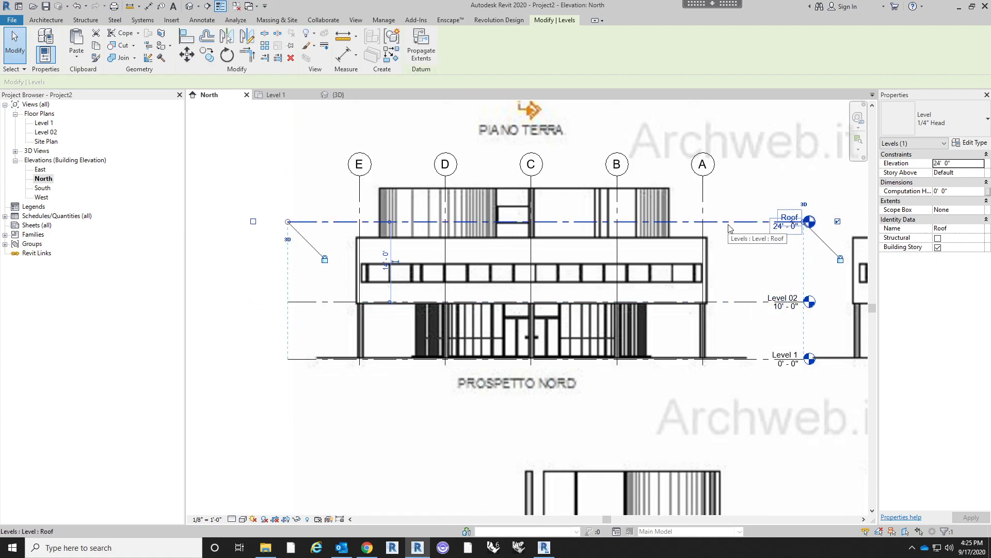
key("m")
key("v")
left_click(701, 222)
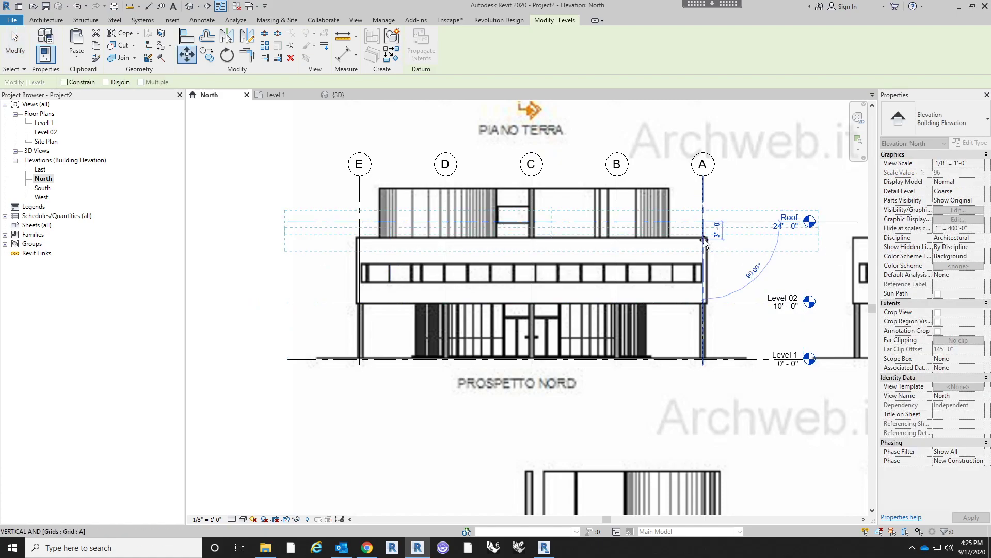
left_click(703, 243)
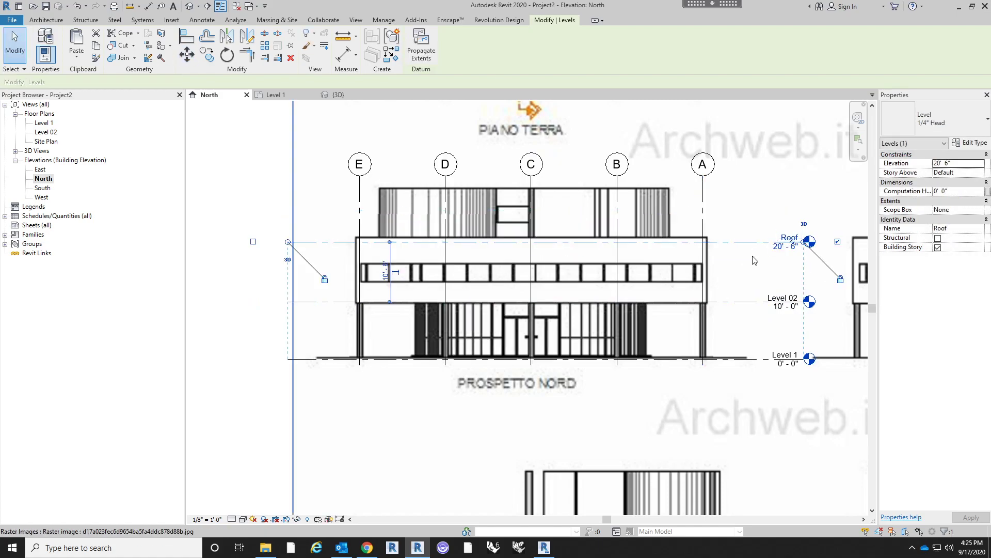
scroll(763, 256, "up", 2)
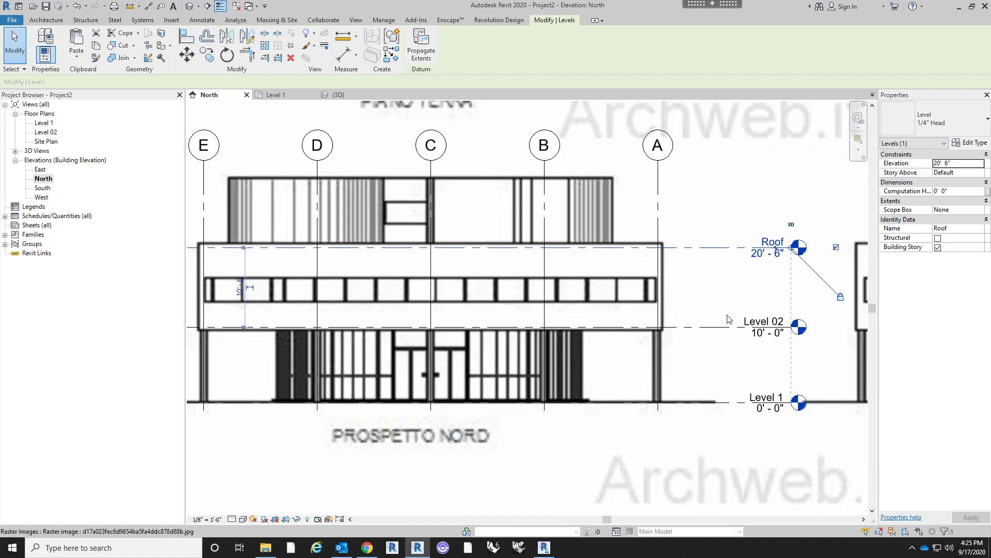
middle_click_drag(692, 322, 665, 299)
scroll(686, 305, "down", 2)
scroll(646, 327, "down", 2)
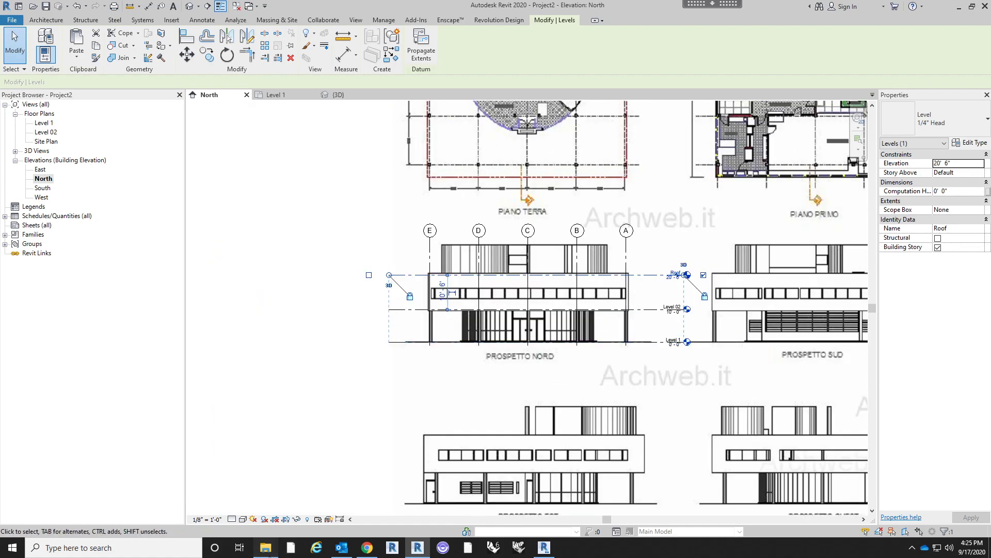
- Switch to File Explorer and view the white model photo and the dimensioned isometric image in the Villa Savoye folder
left_click(266, 547)
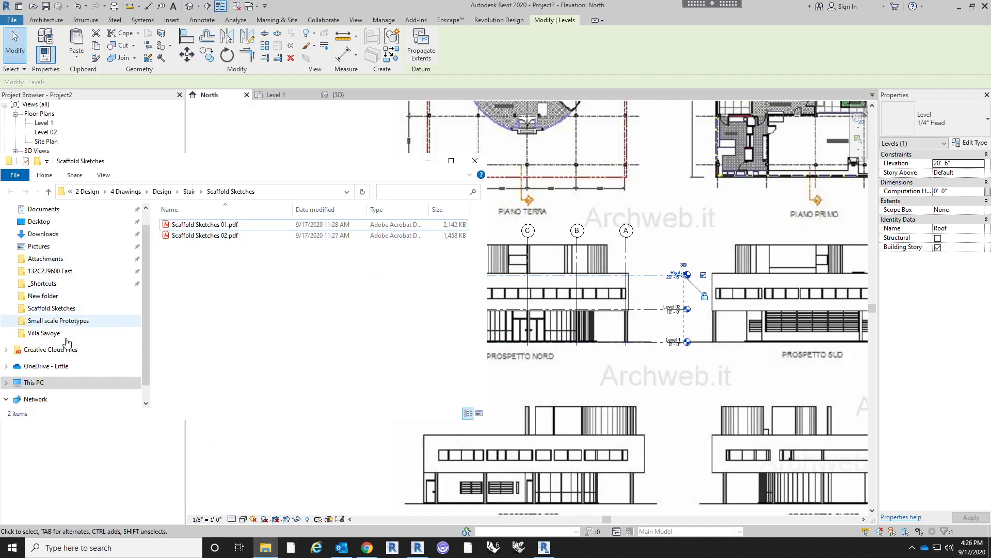
left_click(69, 335)
double_click(239, 252)
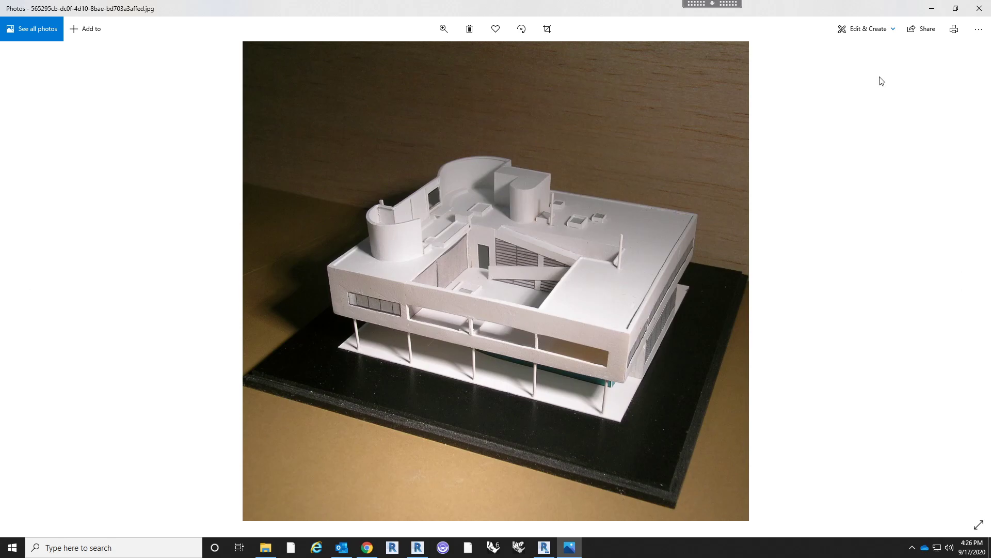
left_click(978, 8)
double_click(313, 247)
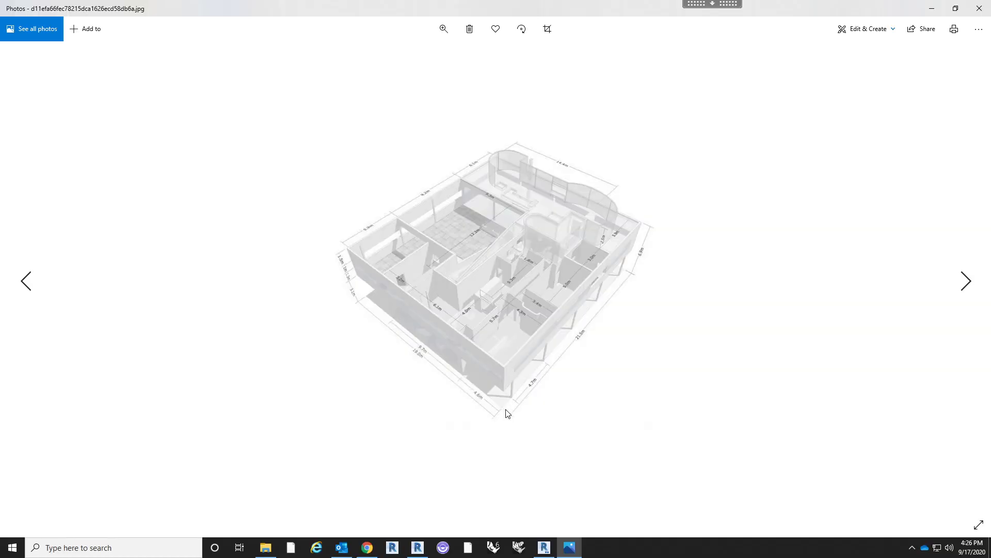
left_click(979, 9)
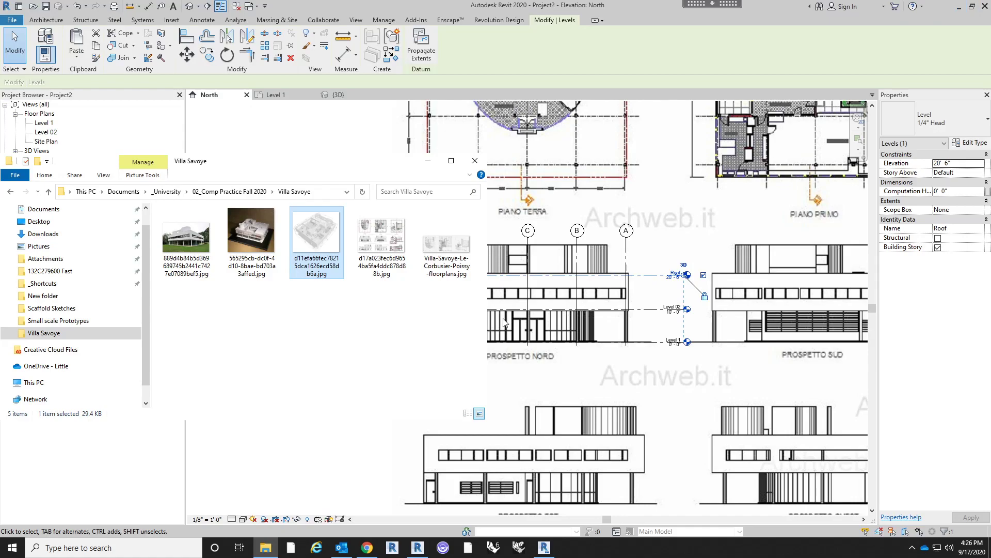
- Return to Revit and set the Roof level's elevation to 20' 0"
key("alt+Tab")
scroll(654, 256, "up", 3)
left_click(671, 278)
key("Return")
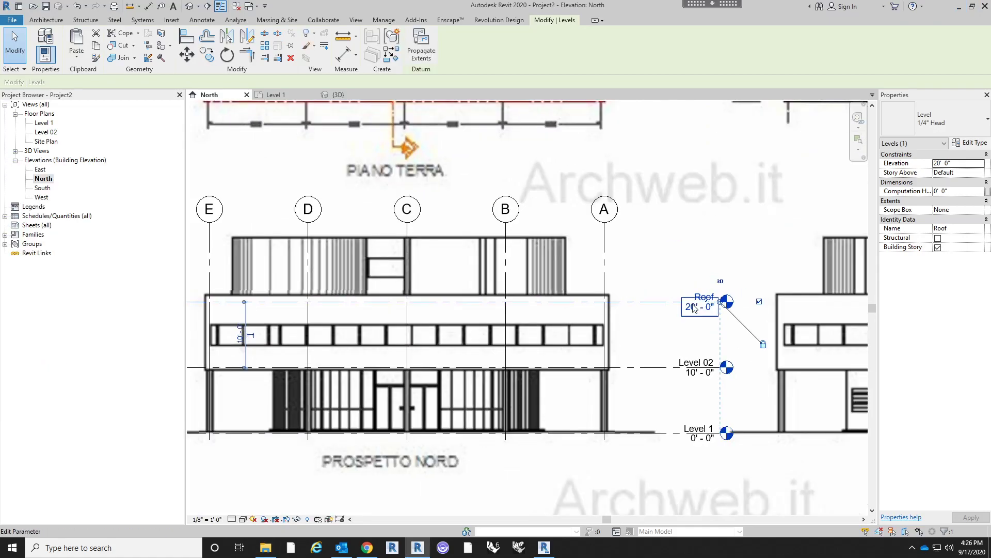
- Set the Roof level's elevation to 21' 0" to match the top of Prospetto Nord's upper storey
middle_click_drag(707, 241, 738, 241)
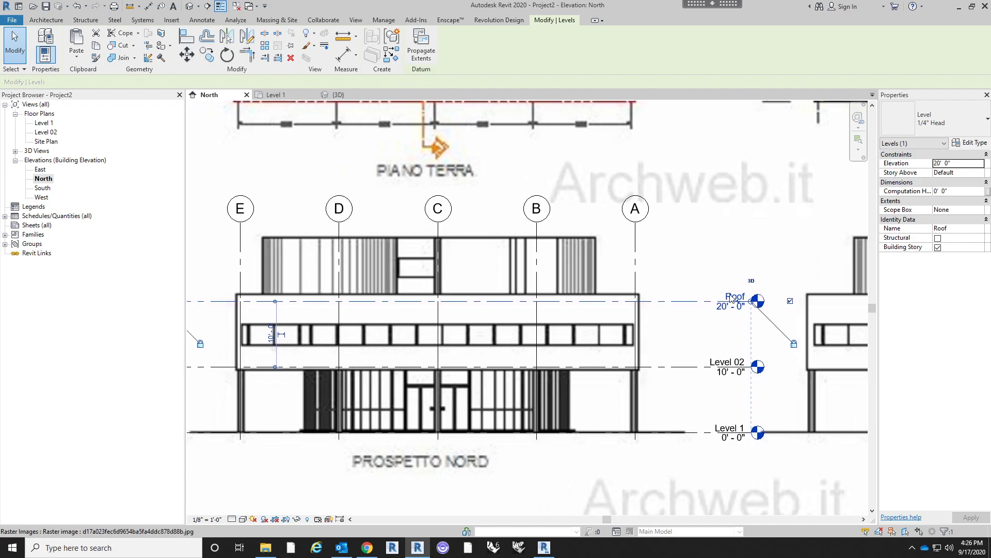
left_click(731, 307)
key("Return")
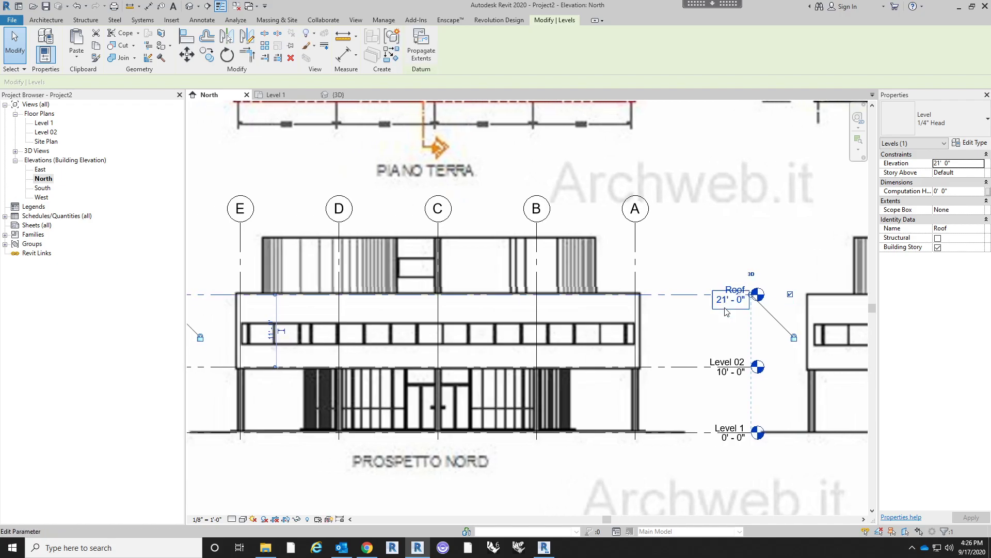
scroll(689, 266, "down", 1)
scroll(690, 266, "down", 1)
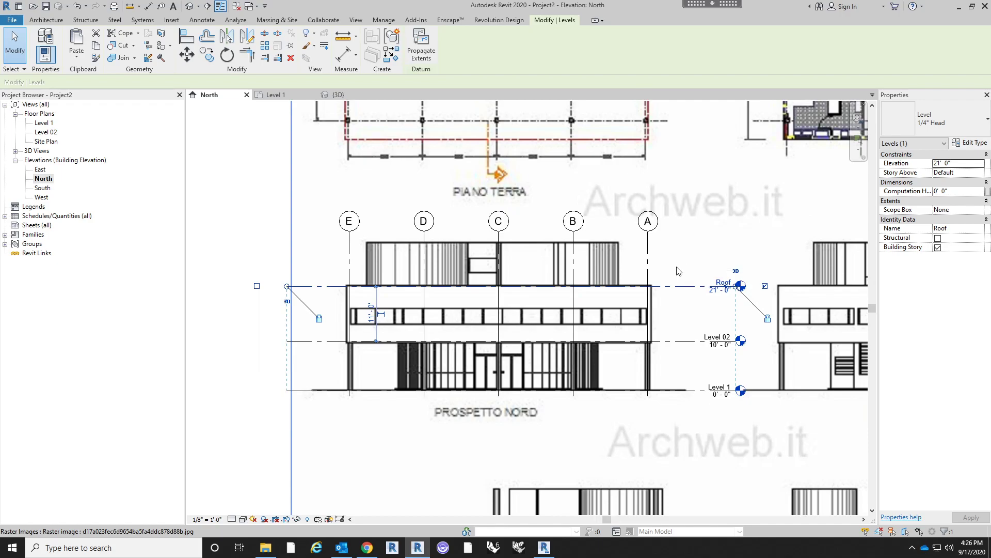
- Copy the Roof level 9' 0" straight up to the top of Prospetto Nord's rooftop volume, at elevation 30' 0"
middle_click_drag(677, 271, 676, 285)
scroll(605, 313, "up", 2)
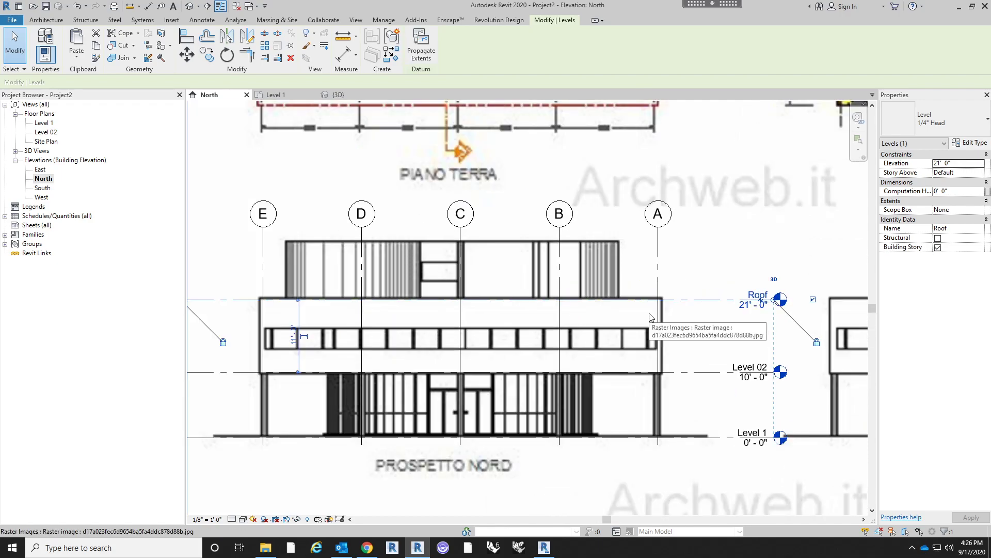
key("m")
key("v")
left_click(604, 300)
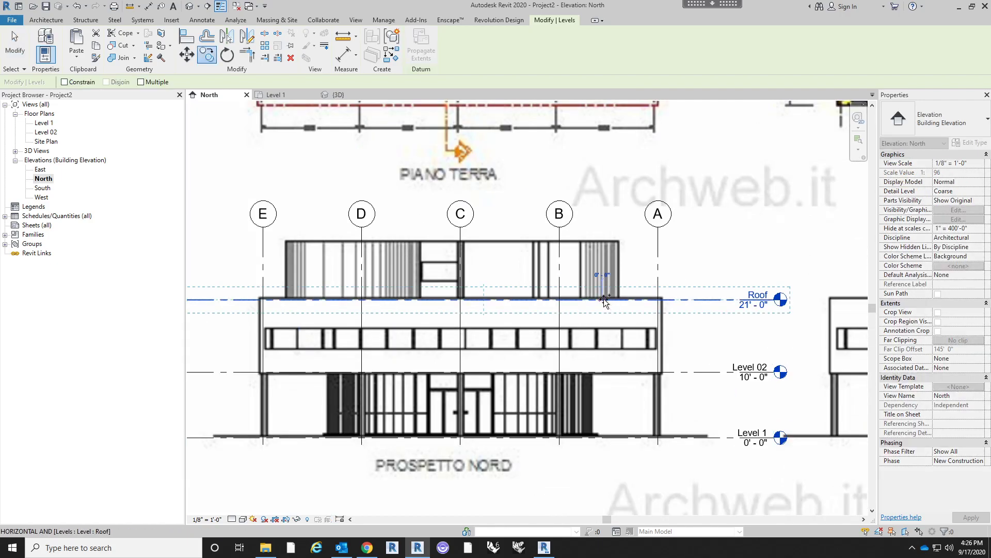
left_click(609, 241)
scroll(671, 230, "down", 2)
key("Escape")
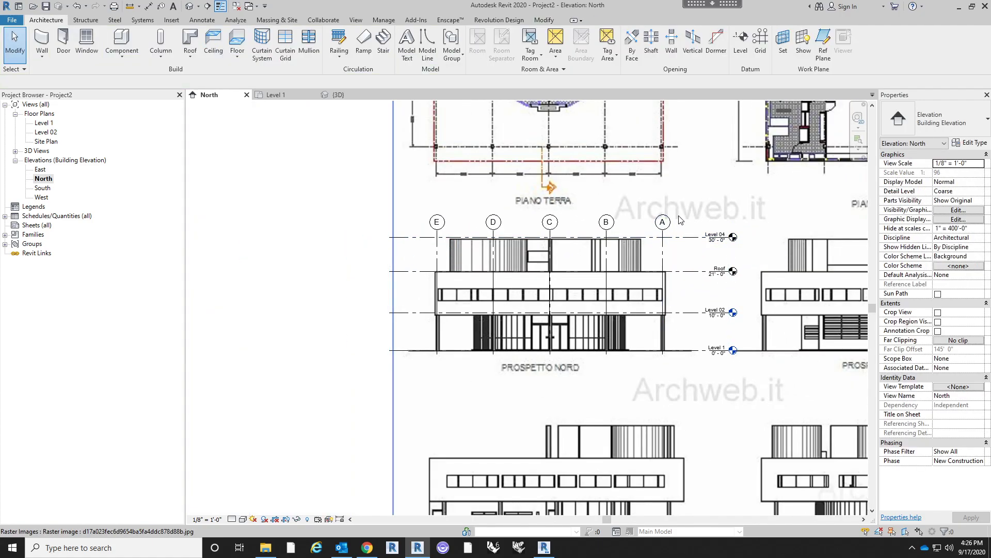
- Rename the copied level at the top of Prospetto Nord's rooftop volume as ROOF
middle_click_drag(712, 247, 695, 258)
double_click(702, 246)
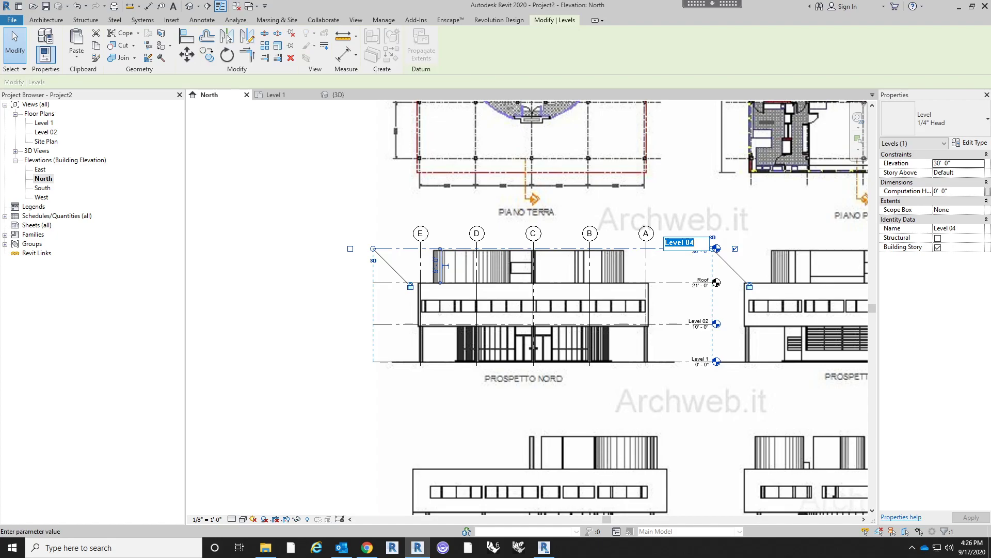
type("R0")
key("Return")
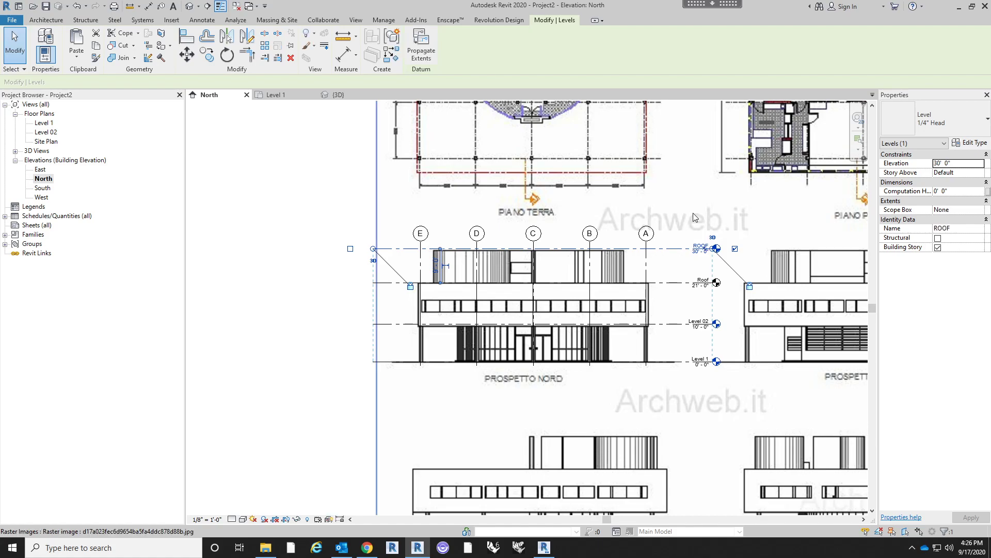
- Rename the 21' 0" level as TERRACE
left_click(686, 278)
key("Escape")
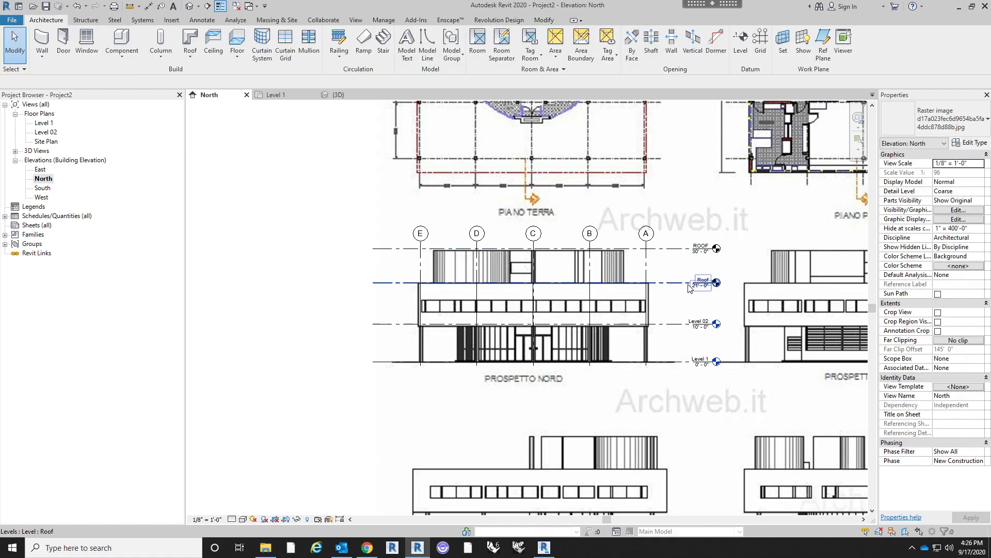
double_click(700, 277)
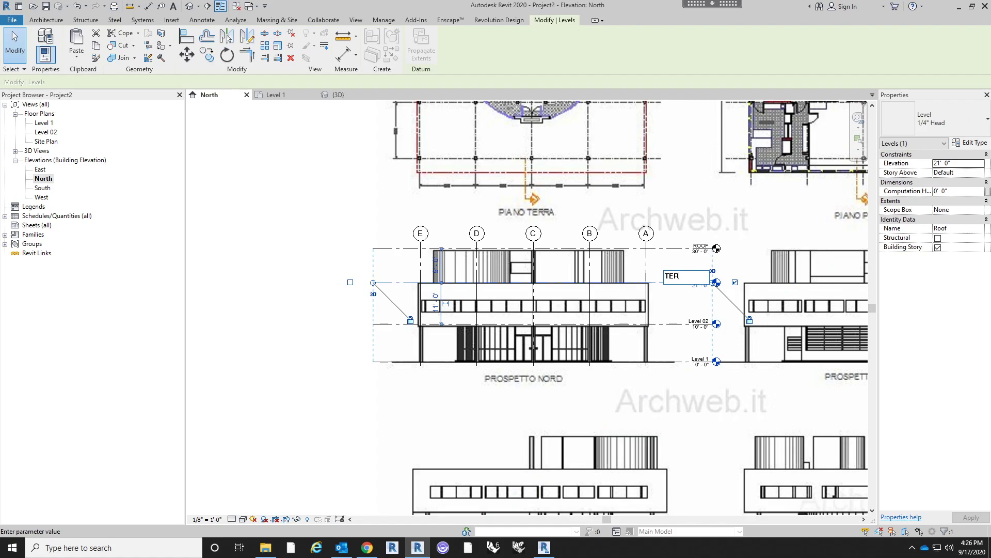
type("TERRACE")
key("Return")
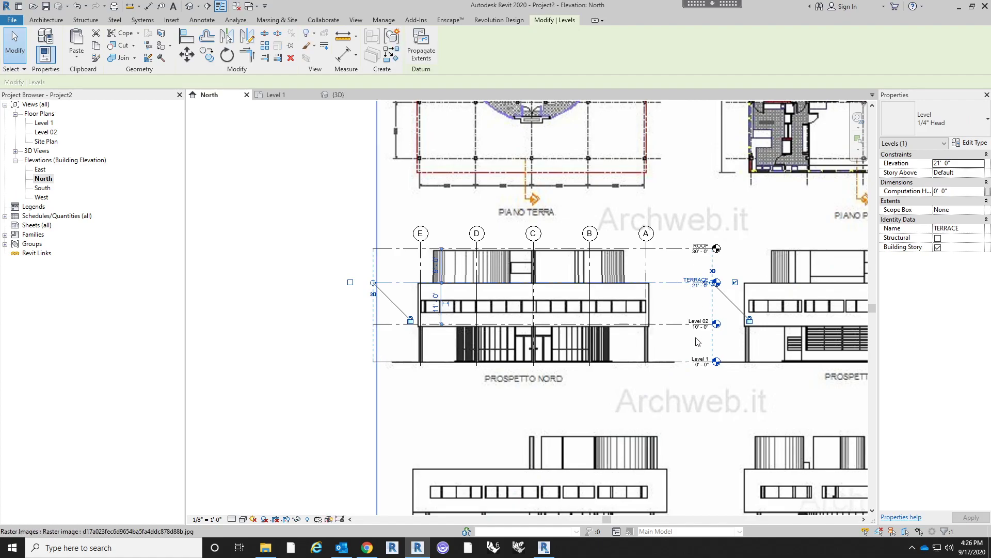
- Rename the two lower levels in capitals as LEVEL 02 and LEVEL 01
double_click(701, 321)
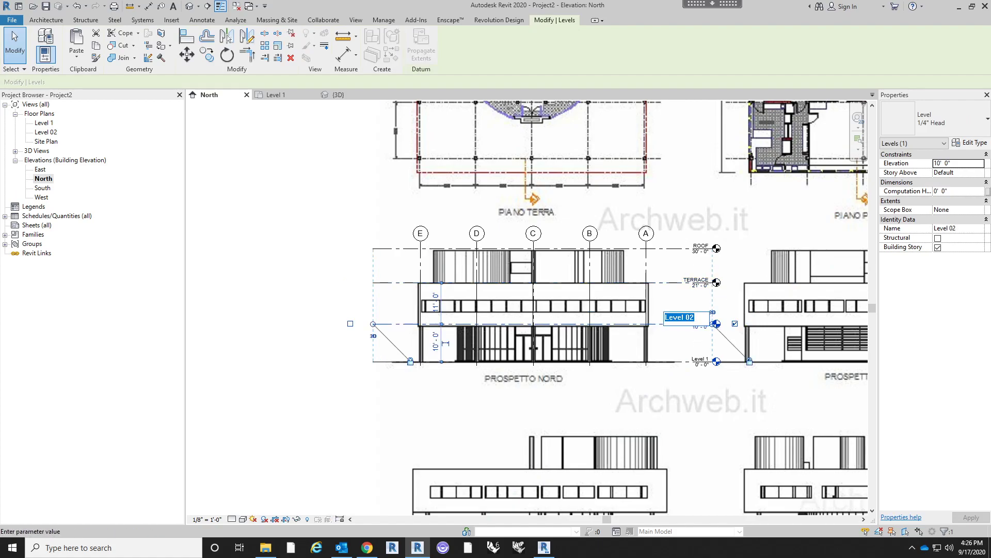
type("LEV")
key("Return")
double_click(700, 358)
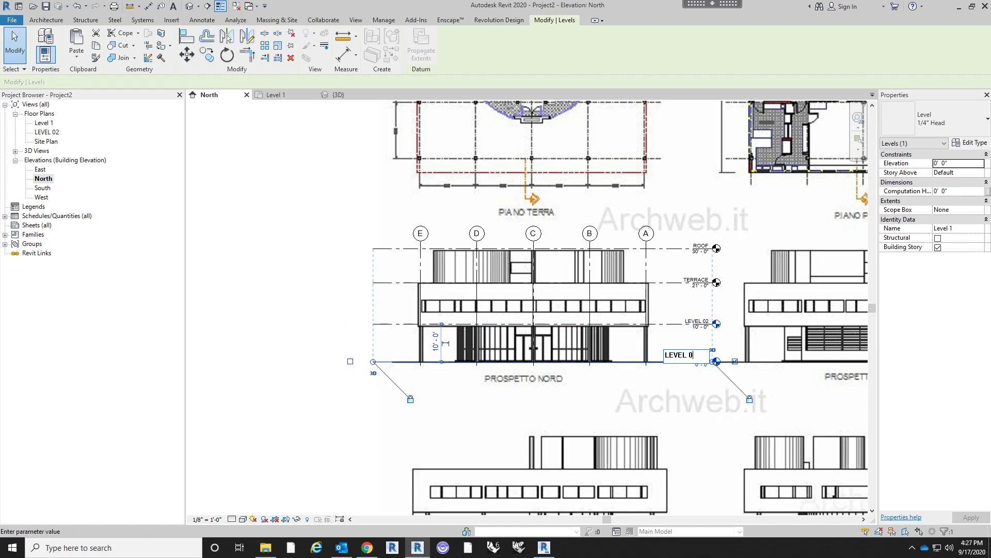
key("Return")
middle_click_drag(618, 416, 546, 397)
key("Escape")
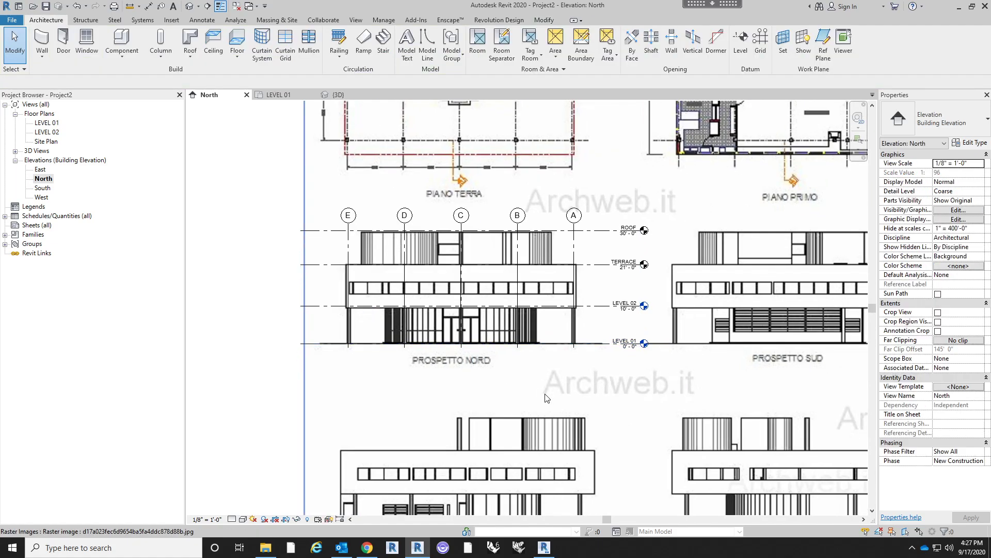
- Examine the reference sheet's plans, elevations and sections against the grids and levels in the North elevation
scroll(537, 388, "down", 2)
scroll(529, 304, "up", 1)
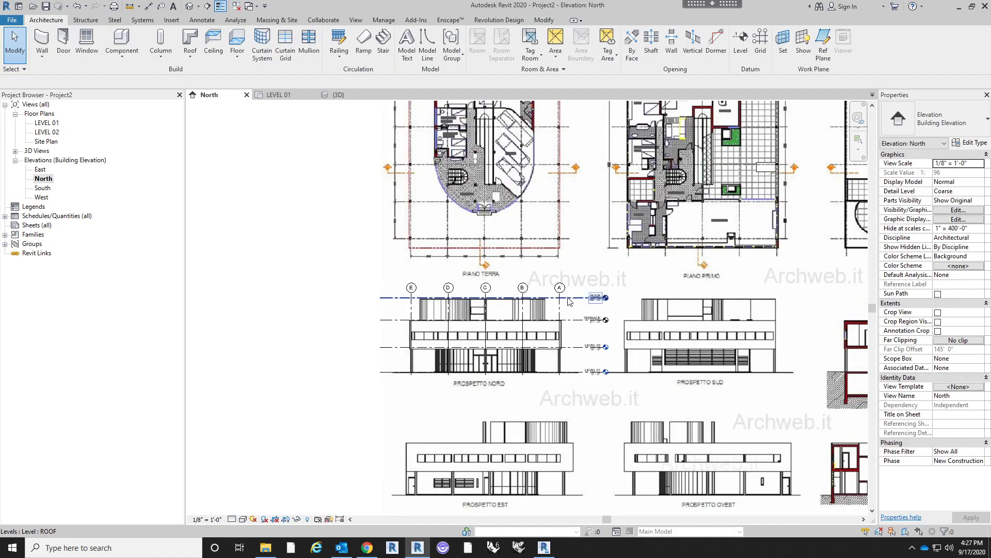
left_click(559, 288)
scroll(562, 288, "up", 3)
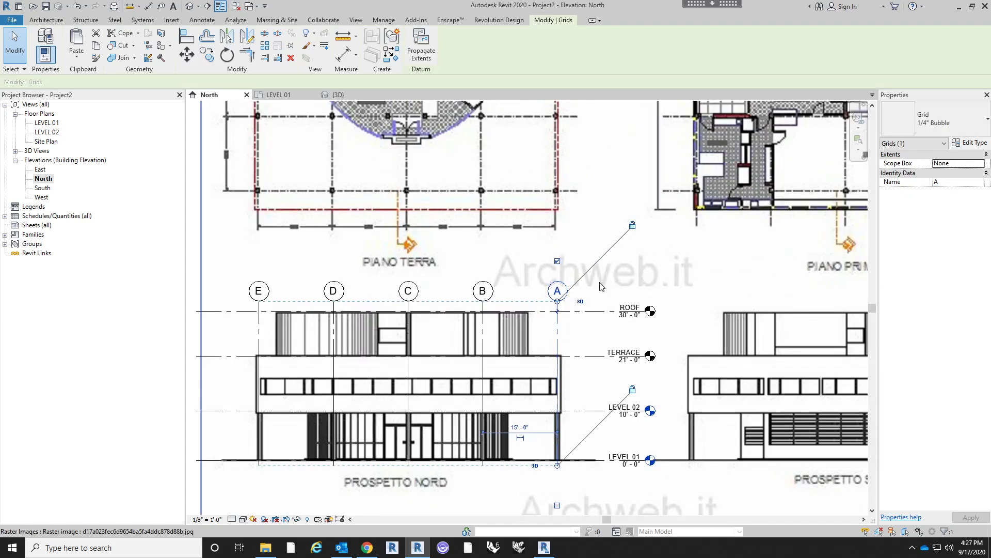
scroll(562, 288, "down", 3)
key("Escape")
scroll(578, 357, "up", 1)
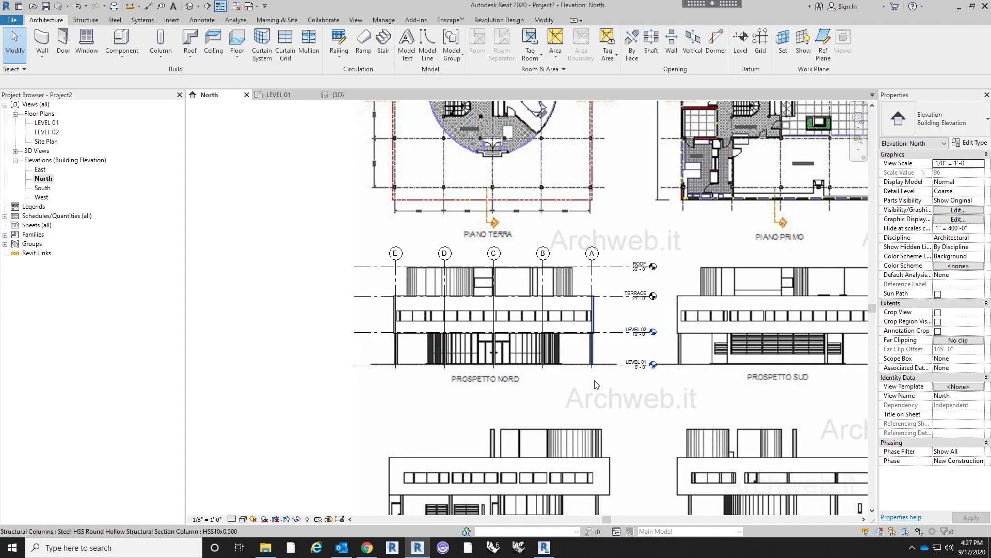
scroll(553, 353, "down", 2)
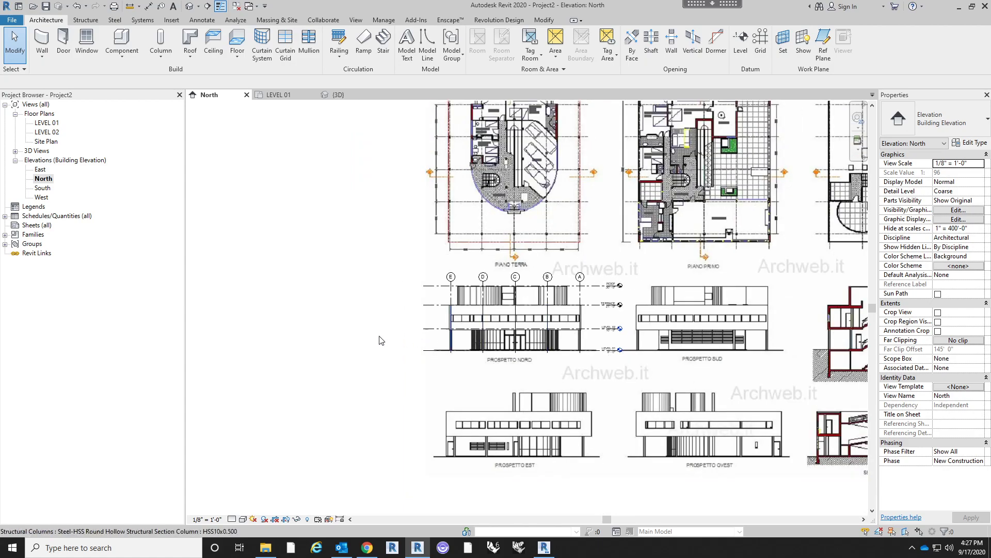
middle_click_drag(546, 247, 508, 311)
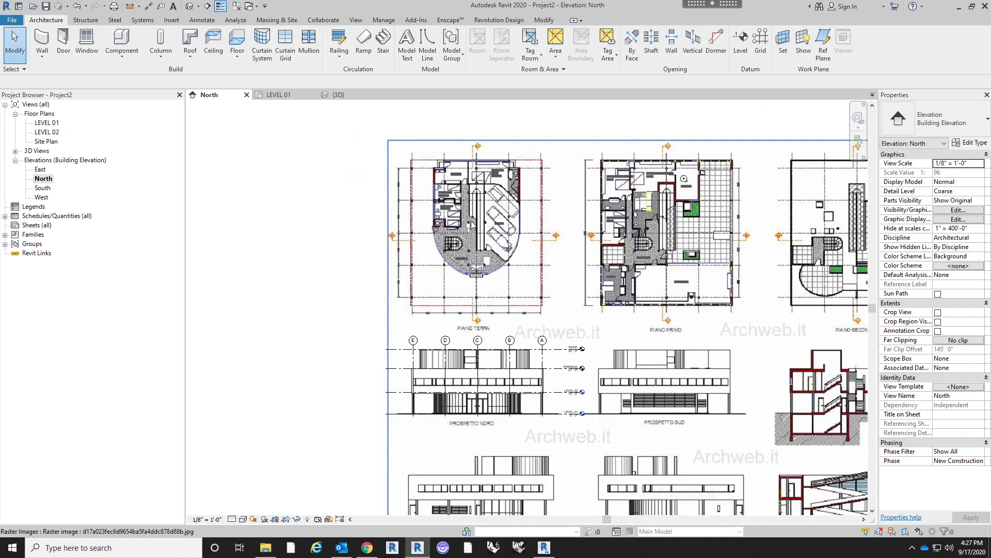
scroll(471, 225, "up", 4)
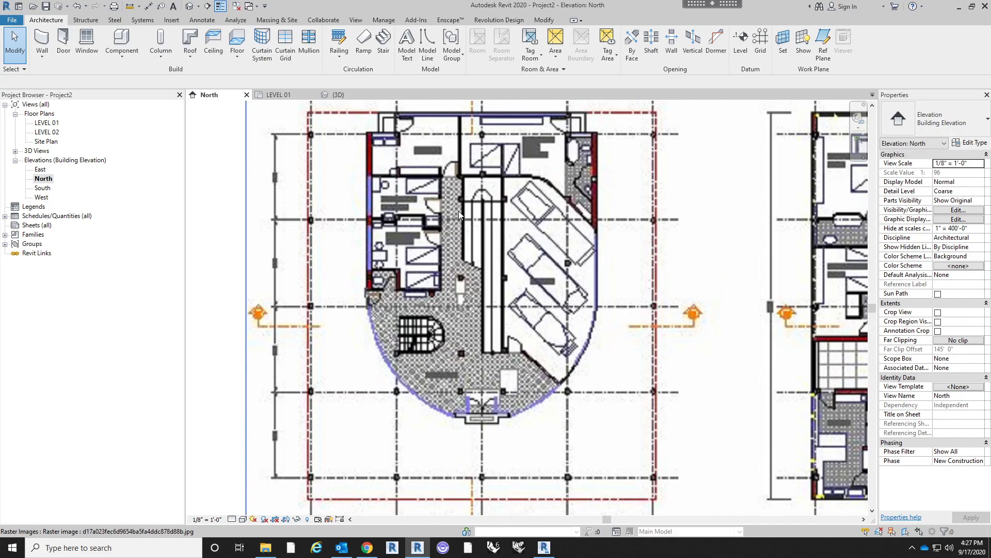
scroll(455, 300, "down", 3)
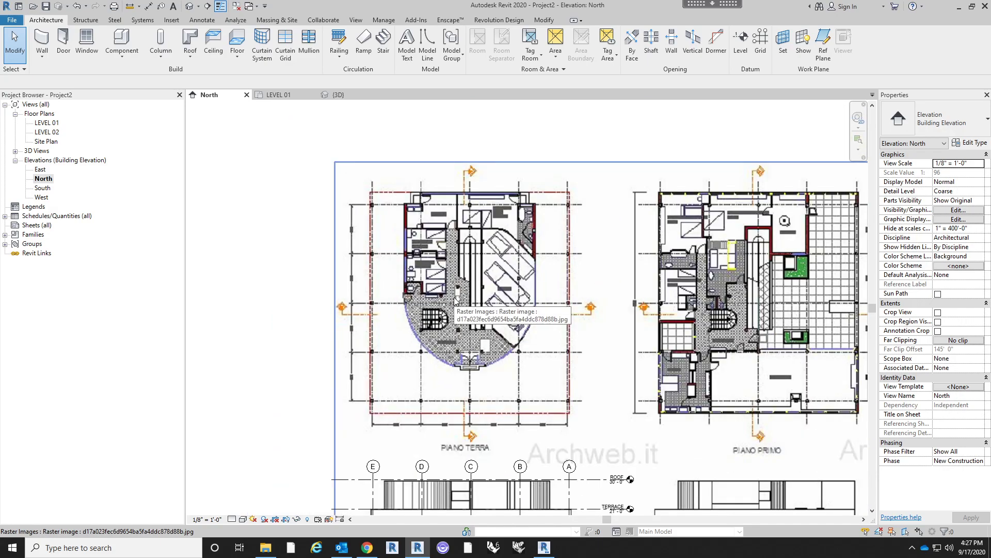
scroll(523, 341, "down", 3)
middle_click_drag(542, 373, 544, 318)
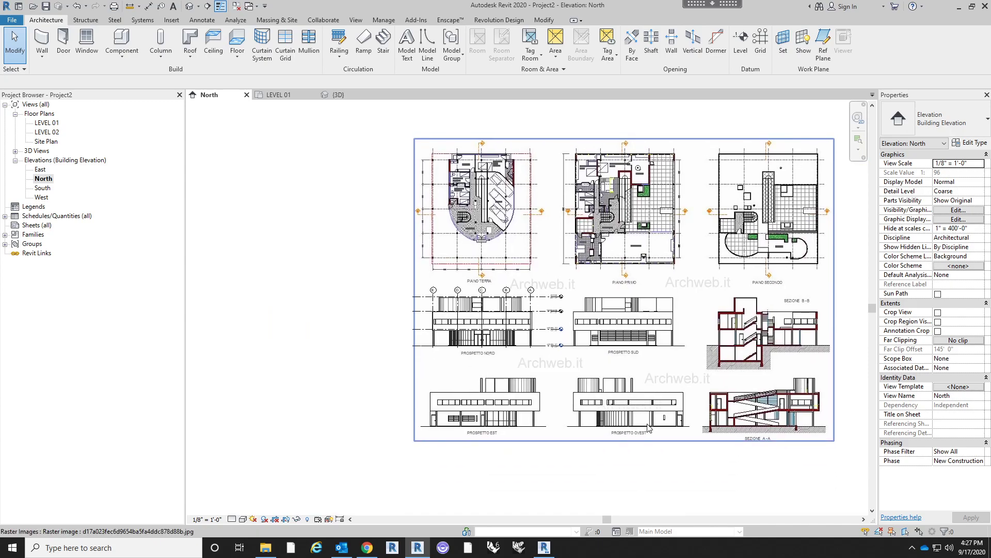
scroll(789, 398, "up", 3)
scroll(788, 399, "down", 4)
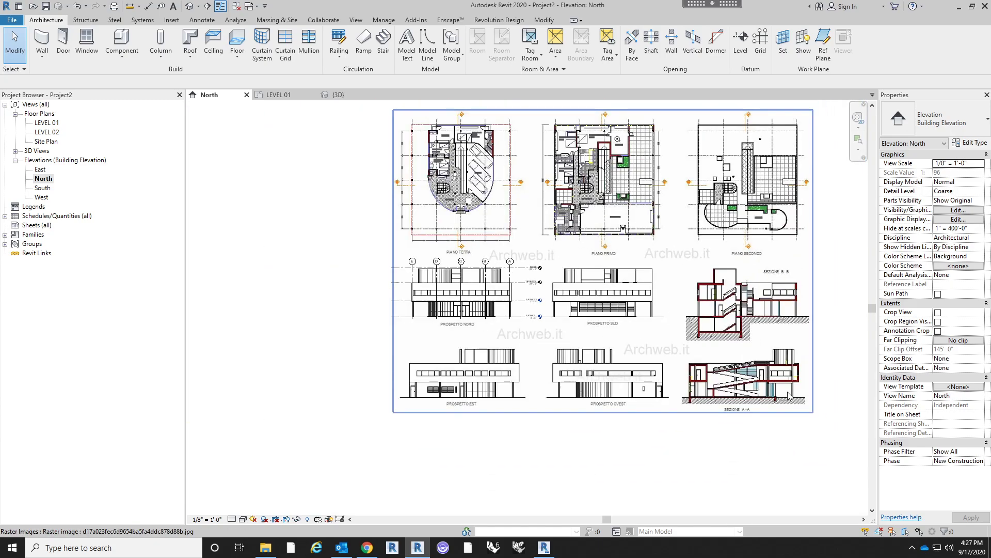
- Move the reference sheet image so Sezione B-B lies behind the grids with its ground line near LEVEL 01
scroll(788, 399, "up", 2)
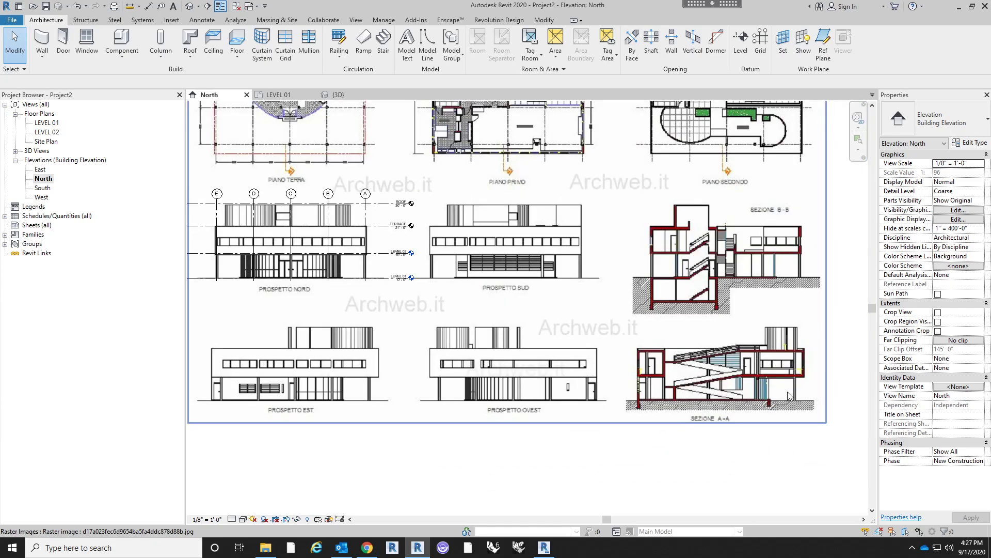
left_click(761, 364)
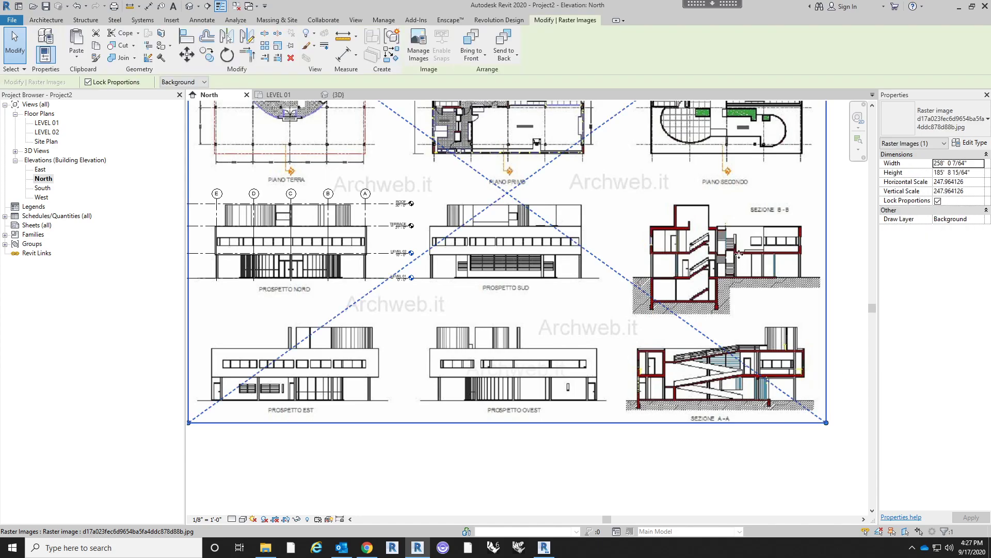
key("m")
key("v")
scroll(771, 251, "up", 3)
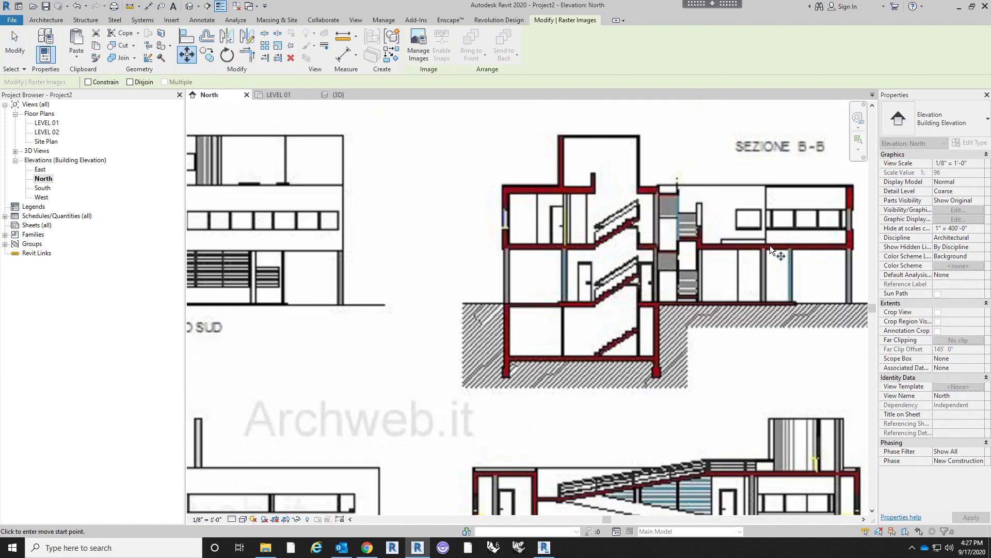
left_click(828, 308)
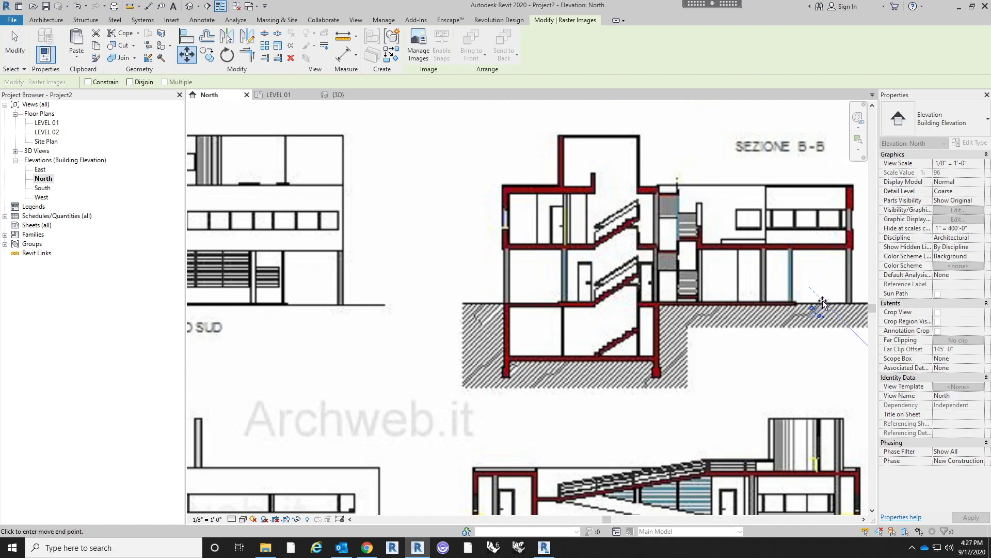
scroll(824, 310, "down", 3)
left_click(377, 302)
- Move LEVEL 02 up to the top of Sezione B-B's first-floor slab, at elevation 11' 1"
scroll(628, 290, "up", 5)
left_click(627, 292)
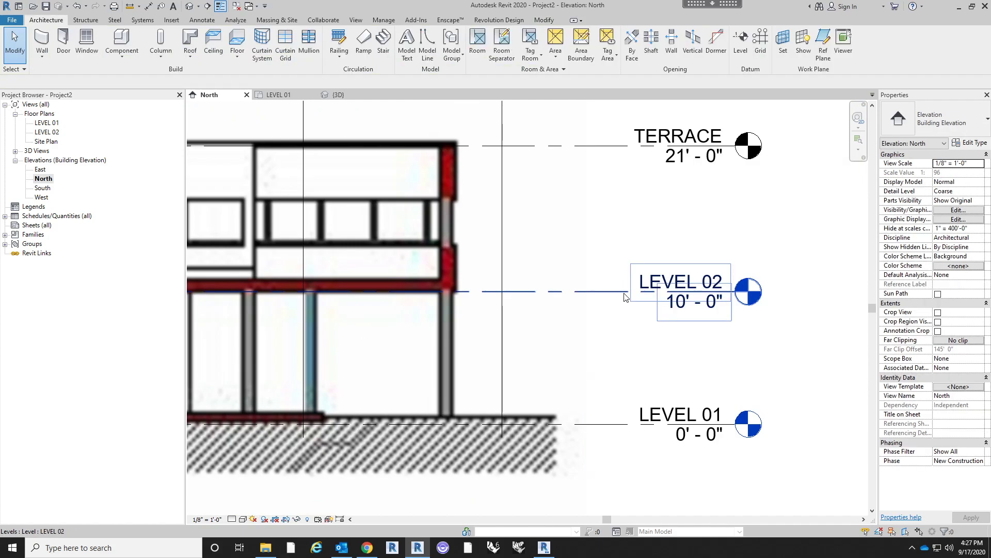
key("m")
key("v")
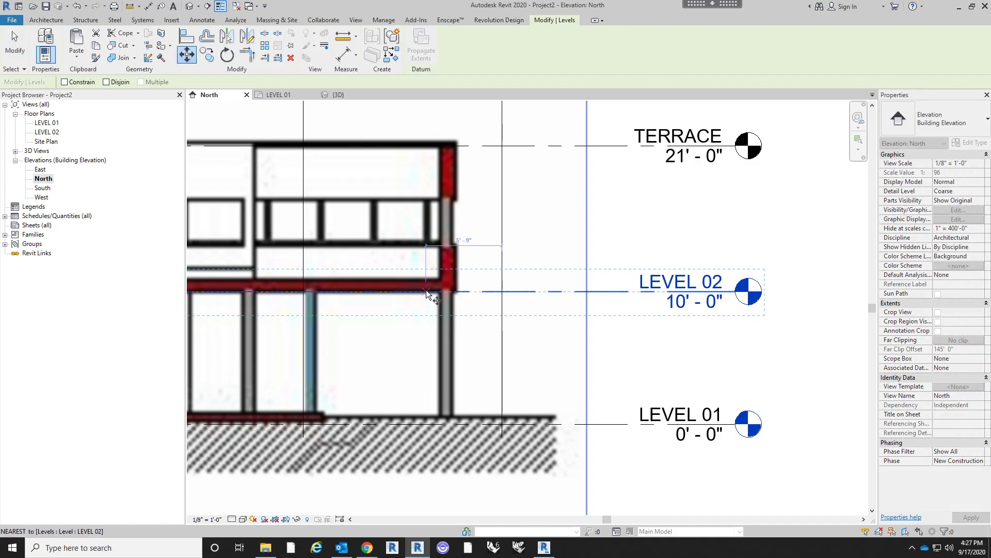
left_click(425, 293)
left_click(426, 277)
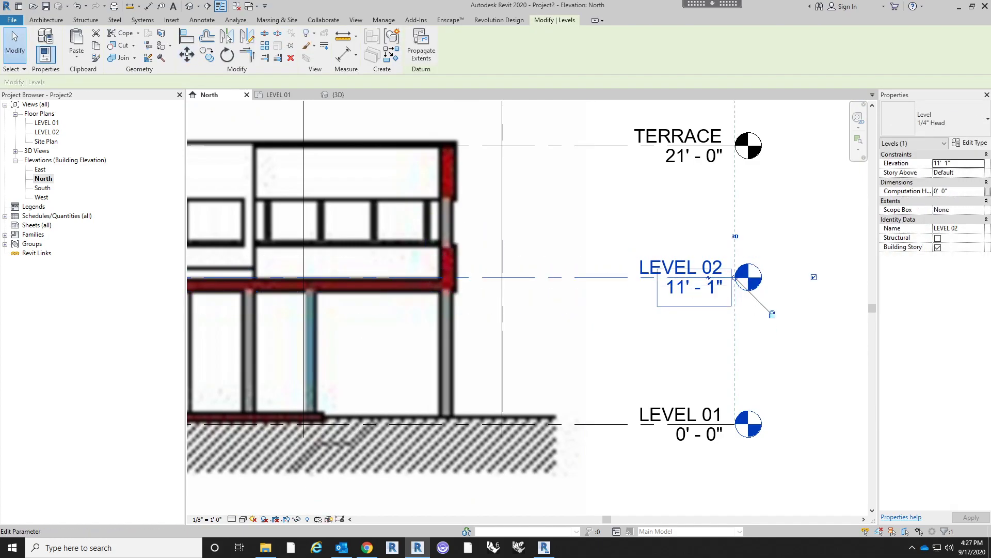
- Set LEVEL 02's elevation to 11' 0"
left_click(694, 287)
type("11")
key("Return")
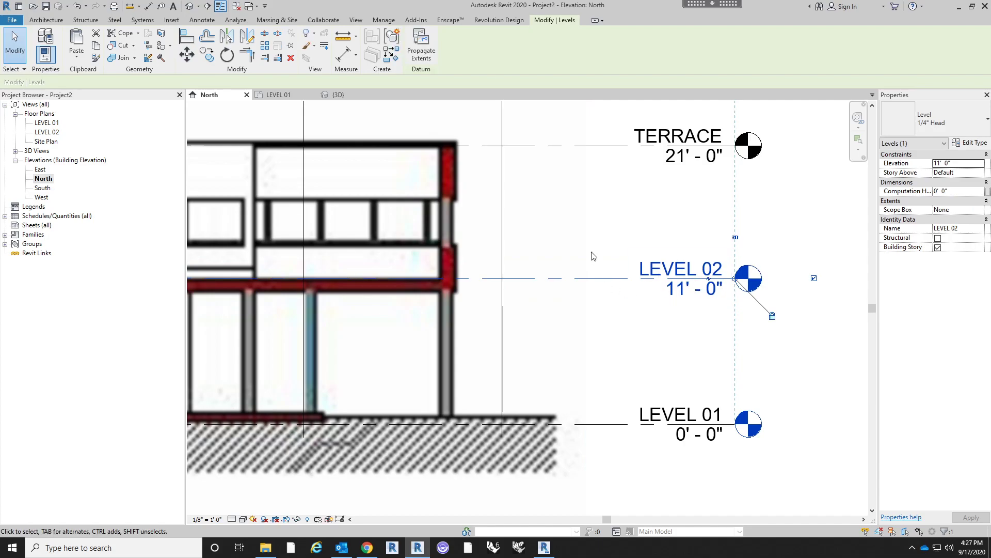
- Shift the reference sheet image slightly down so Sezione B-B's ground line sits on LEVEL 01
middle_click_drag(594, 259, 661, 296)
left_click(608, 184)
scroll(636, 168, "down", 3)
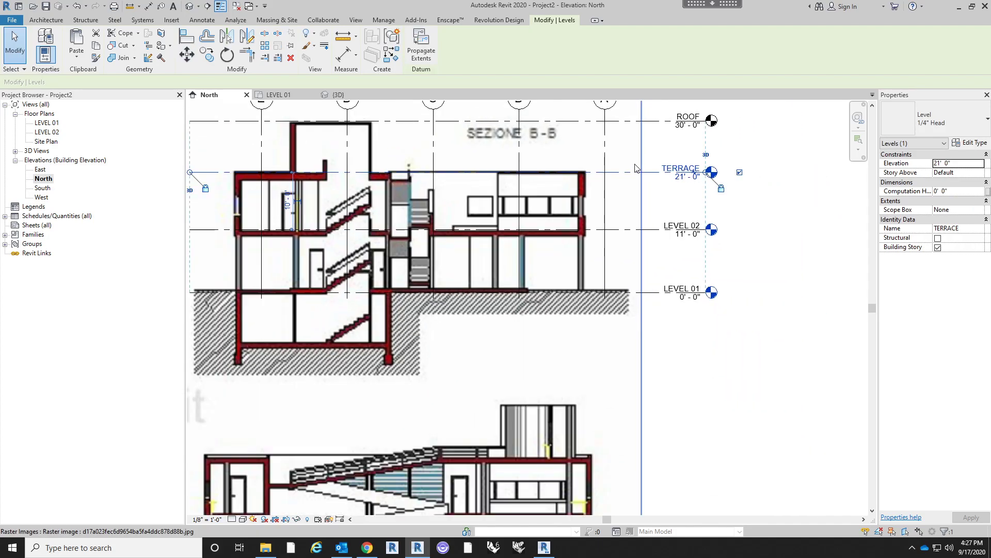
scroll(236, 170, "up", 5)
scroll(525, 198, "down", 6)
middle_click_drag(525, 199, 495, 198)
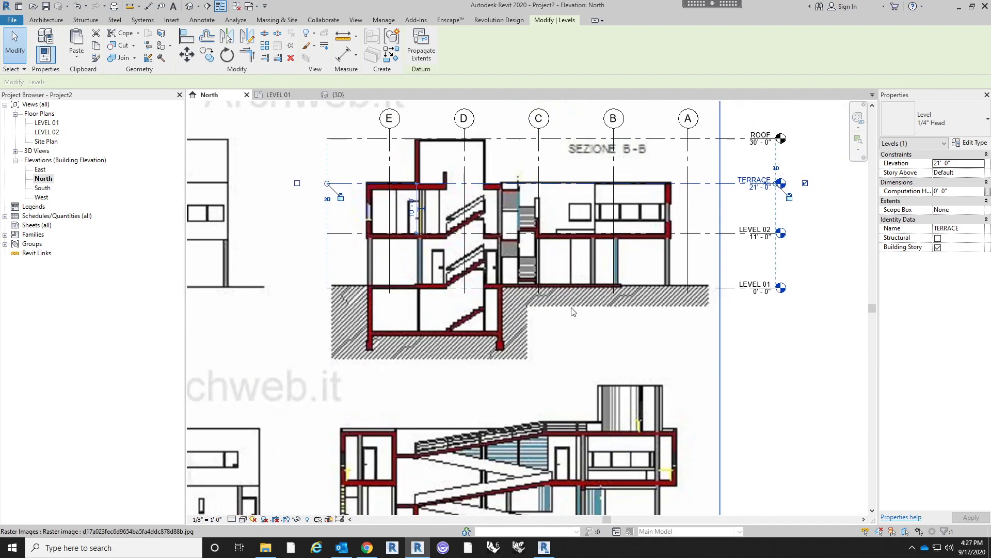
left_click(551, 310)
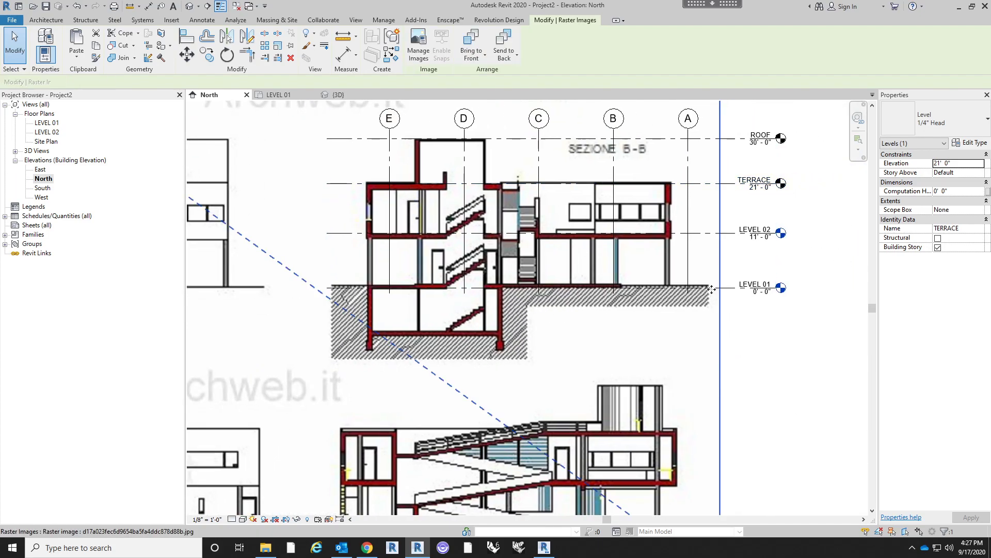
scroll(706, 293, "up", 5)
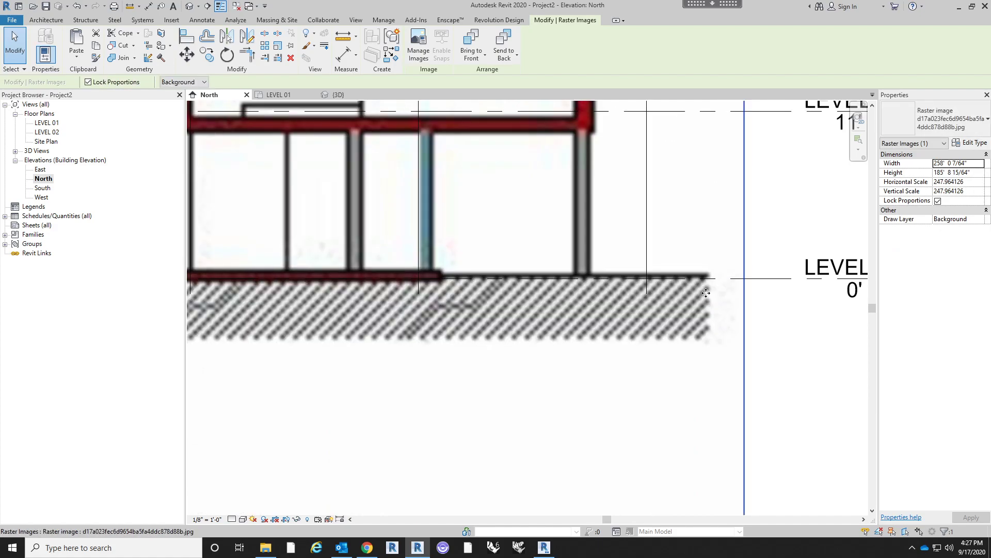
scroll(724, 347, "down", 2)
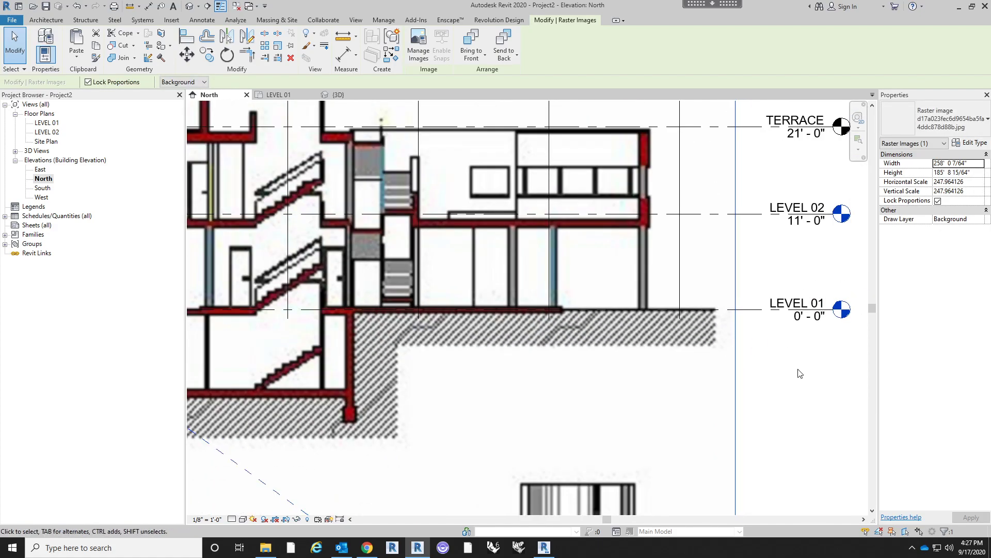
- Set LEVEL 02's elevation to 10' 6" to match the top of Sezione B-B's first-floor slab
middle_click_drag(794, 252, 766, 281)
left_click(772, 254)
left_click(772, 251)
type("10 6")
key("Return")
left_click(769, 411)
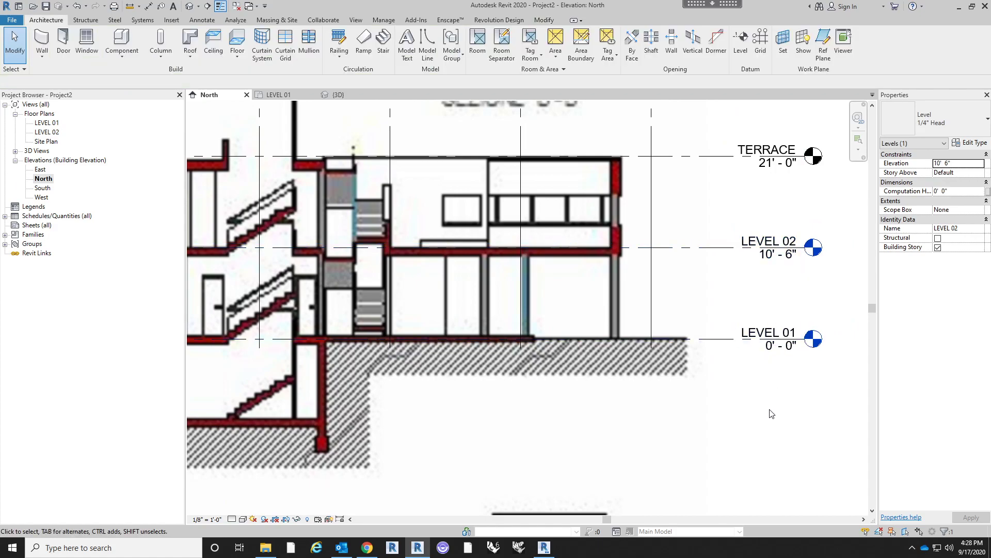
scroll(804, 379, "down", 2)
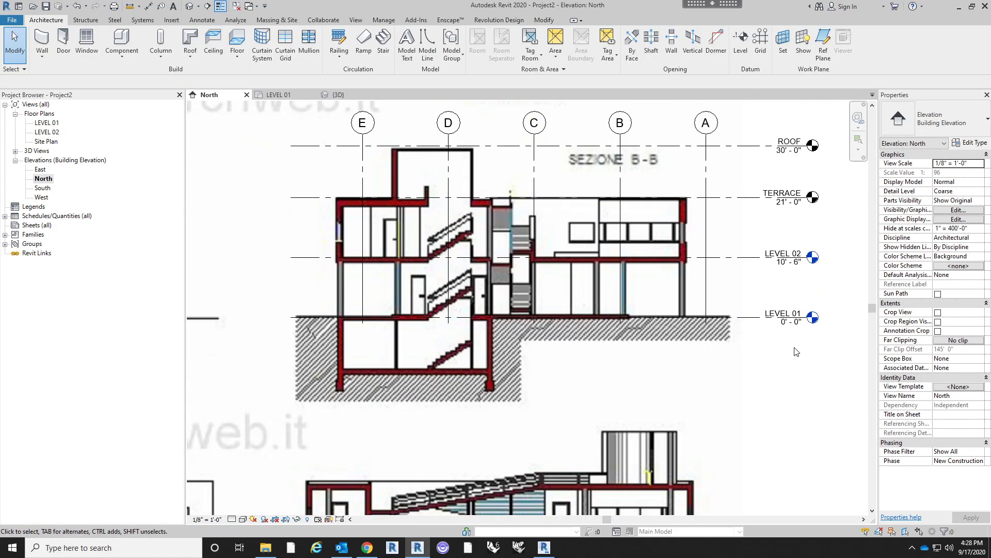
- Examine Sezione B-B's floor lines against the levels in the North elevation, along with the reference sheet's other drawings and floor plans
middle_click_drag(797, 343, 764, 339)
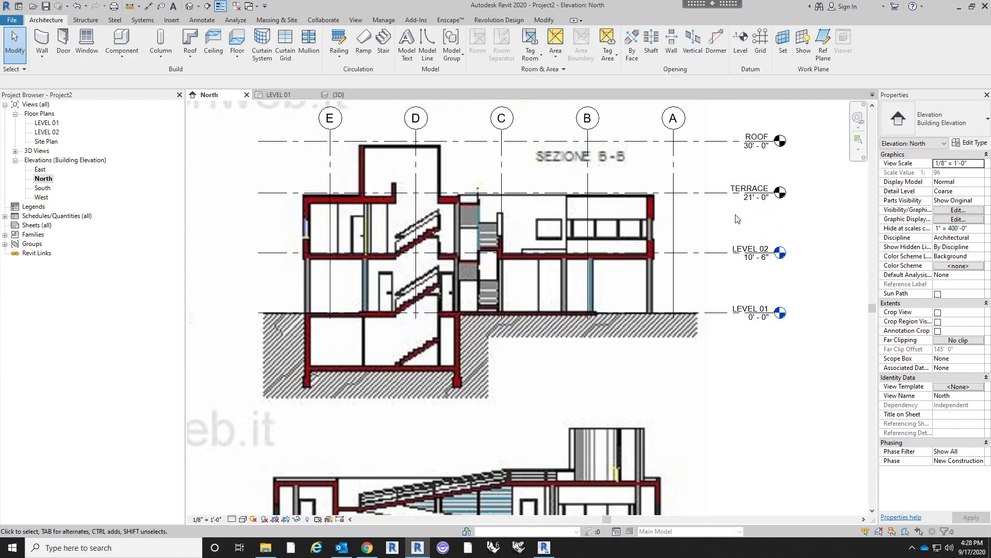
middle_click_drag(757, 211, 736, 214)
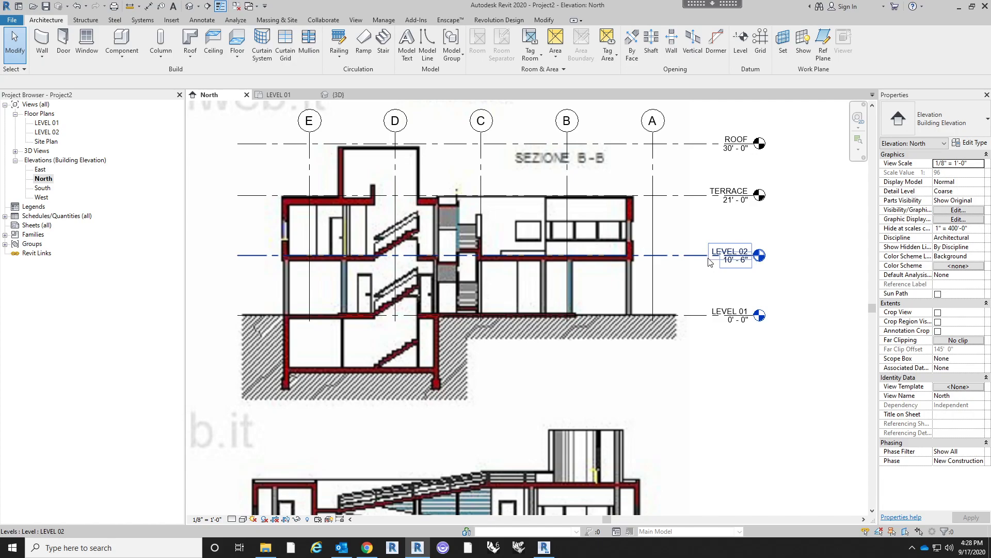
middle_click_drag(731, 205, 749, 202)
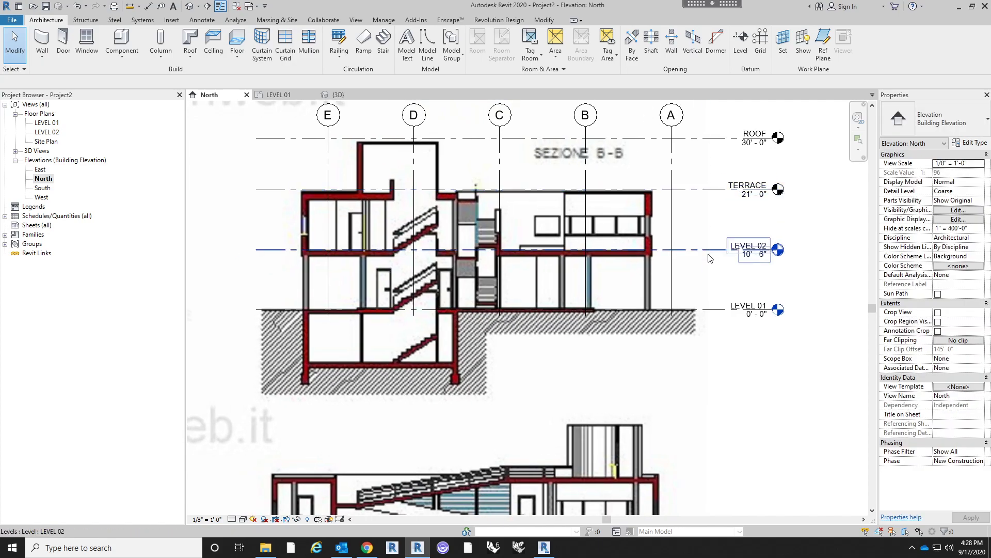
scroll(754, 206, "down", 4)
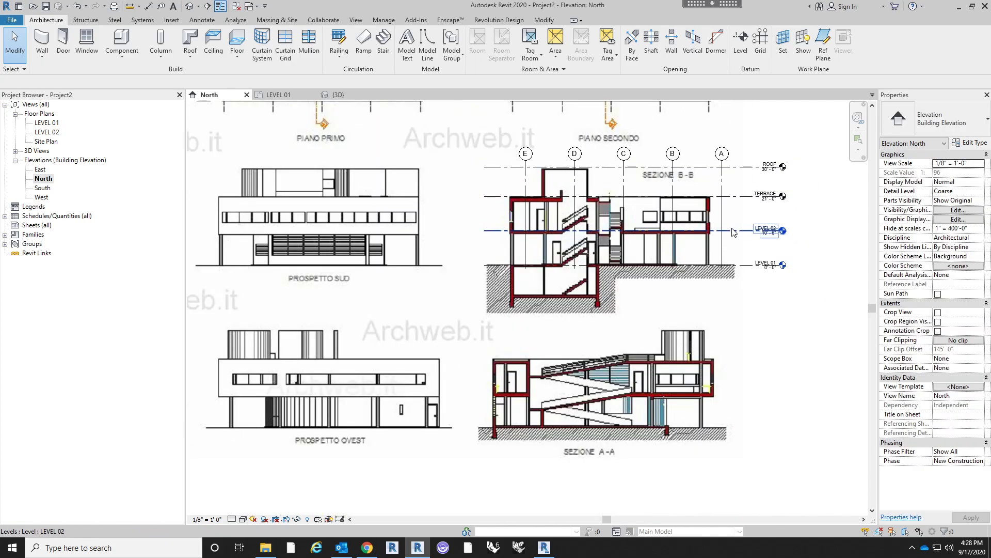
middle_click_drag(734, 232, 717, 264)
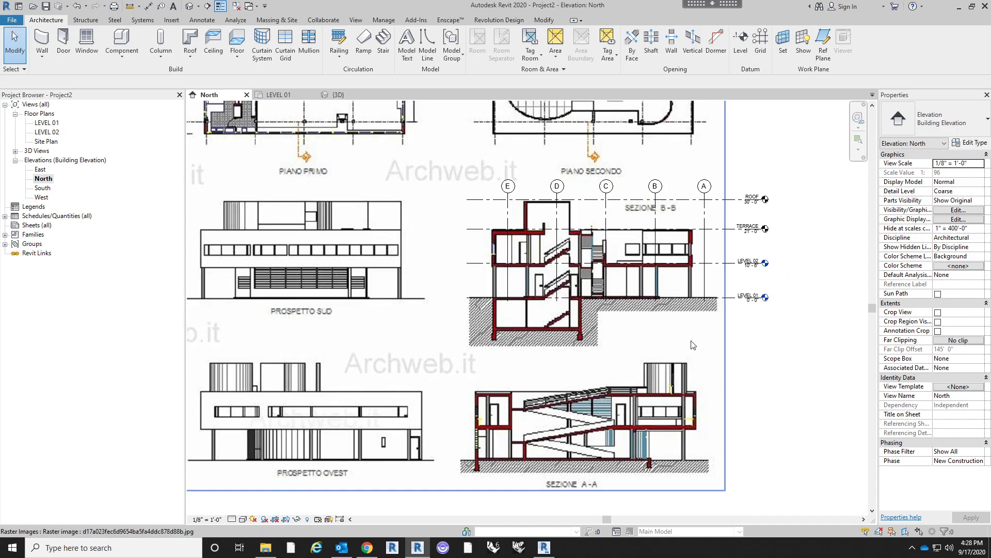
scroll(693, 345, "down", 1)
middle_click_drag(423, 239, 414, 330)
middle_click_drag(349, 176, 516, 263)
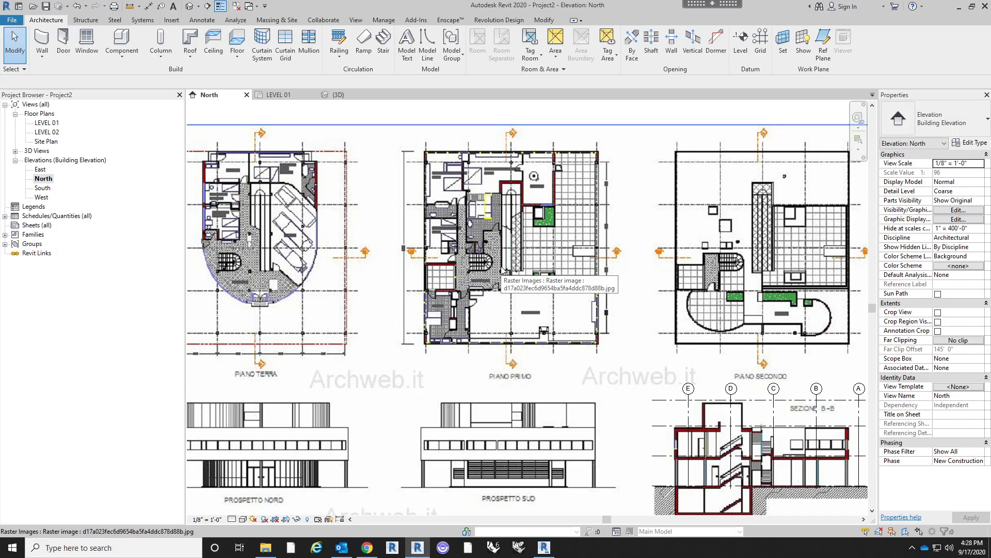
- Open the LEVEL 01 floor plan and bring the Piano Terra drawing with its central ramp into close view
left_click(43, 123)
double_click(43, 124)
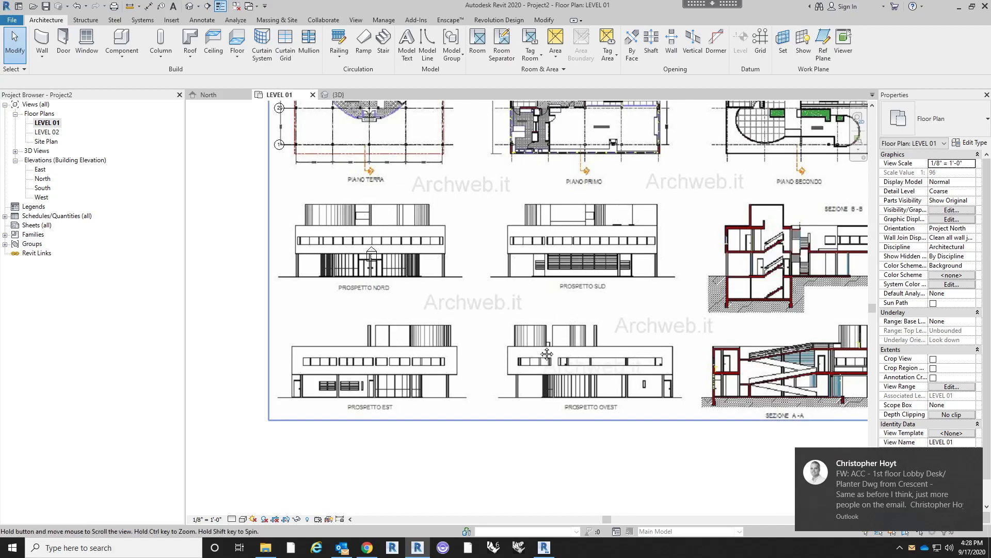
middle_click_drag(540, 304, 537, 352)
scroll(404, 289, "up", 5)
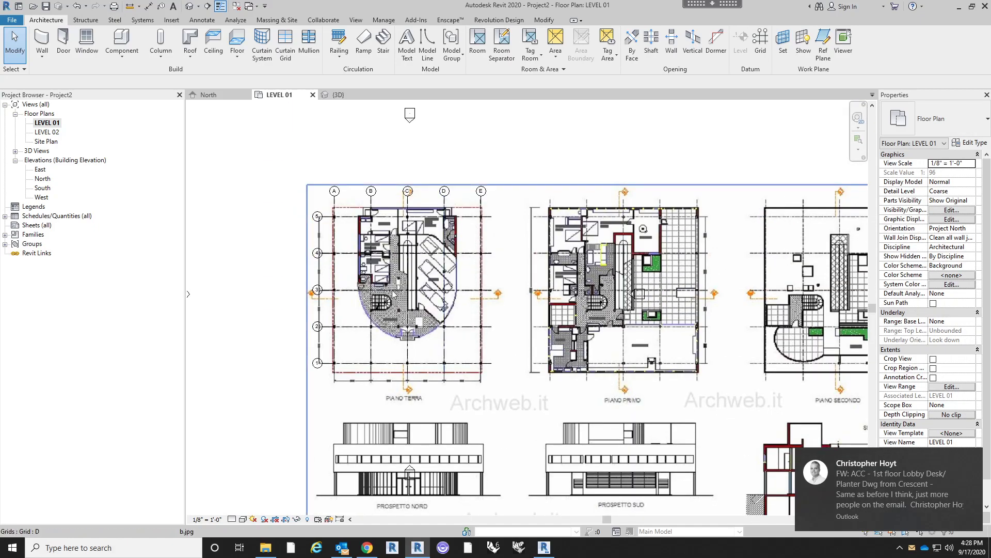
scroll(406, 287, "up", 1)
middle_click_drag(442, 297, 471, 307)
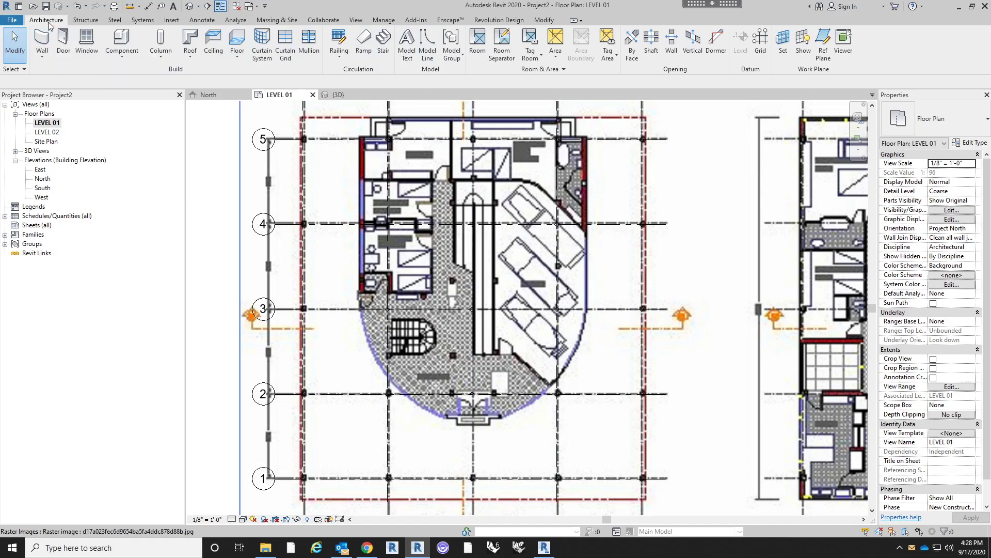
left_click(364, 44)
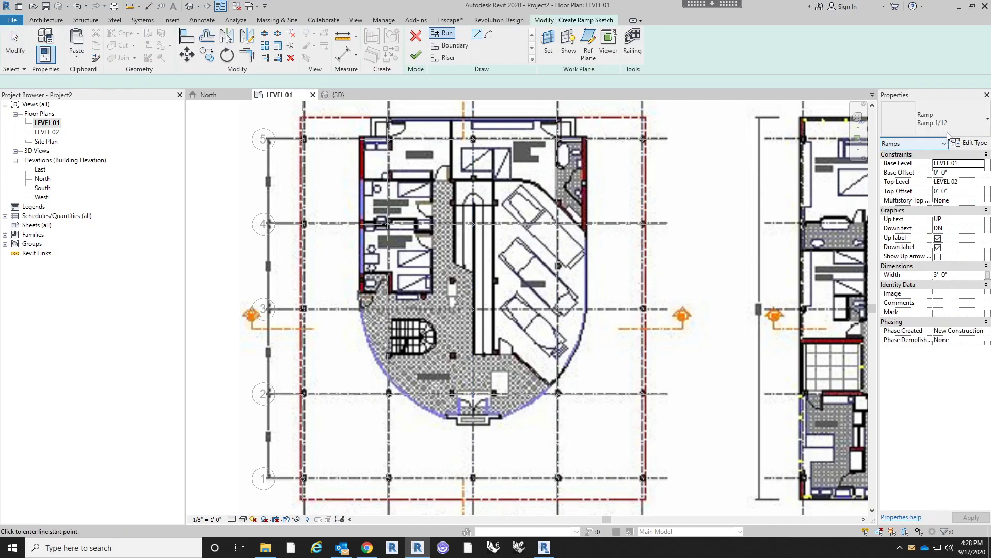
left_click(963, 123)
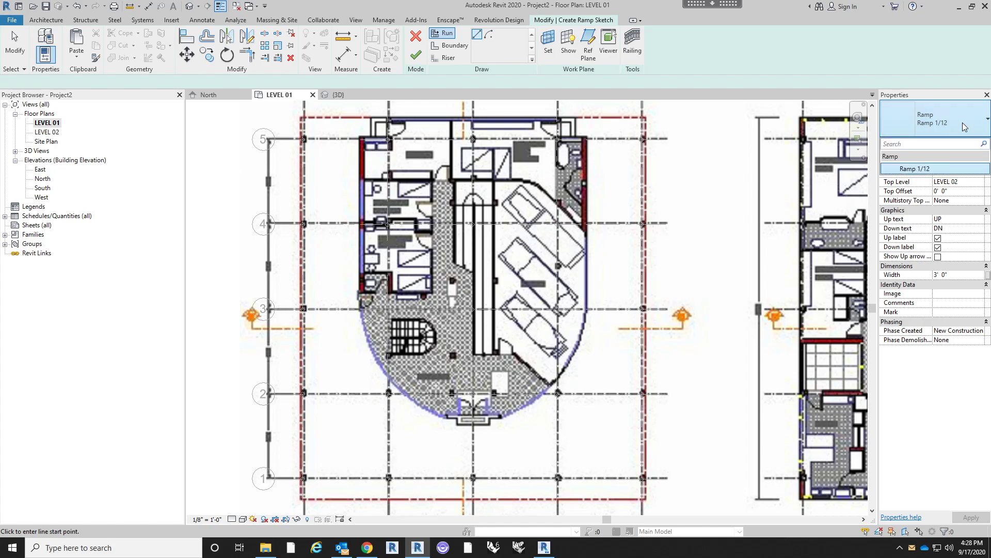
left_click(962, 122)
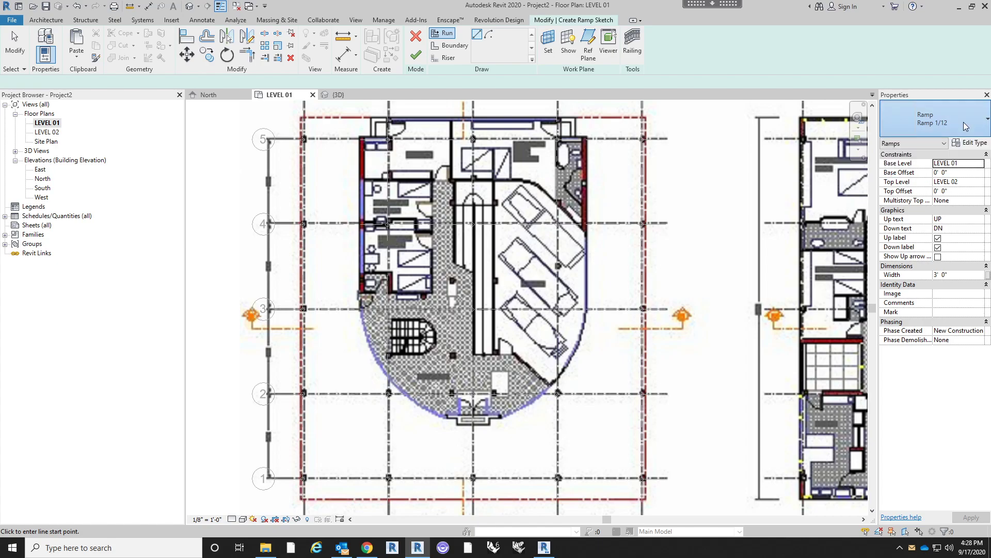
left_click(969, 143)
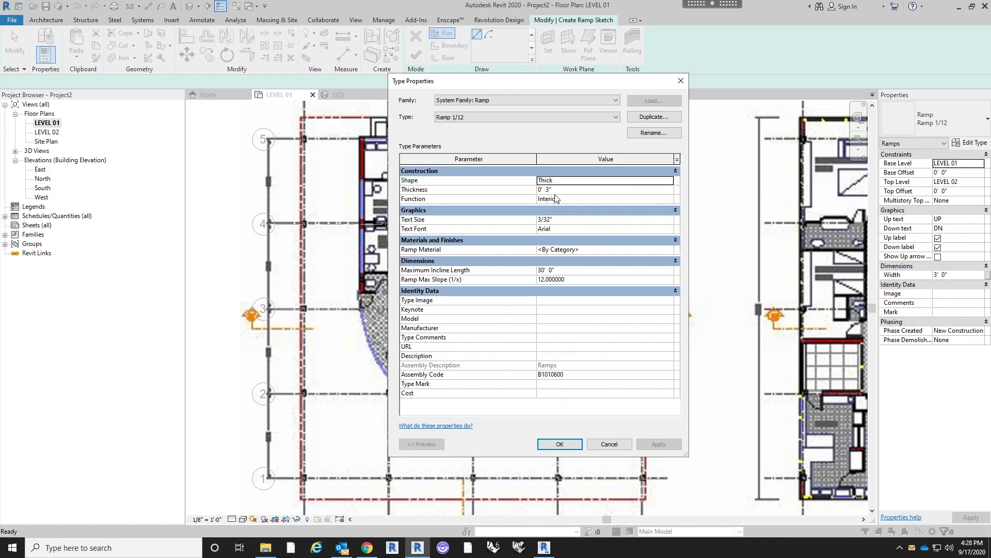
left_click(672, 184)
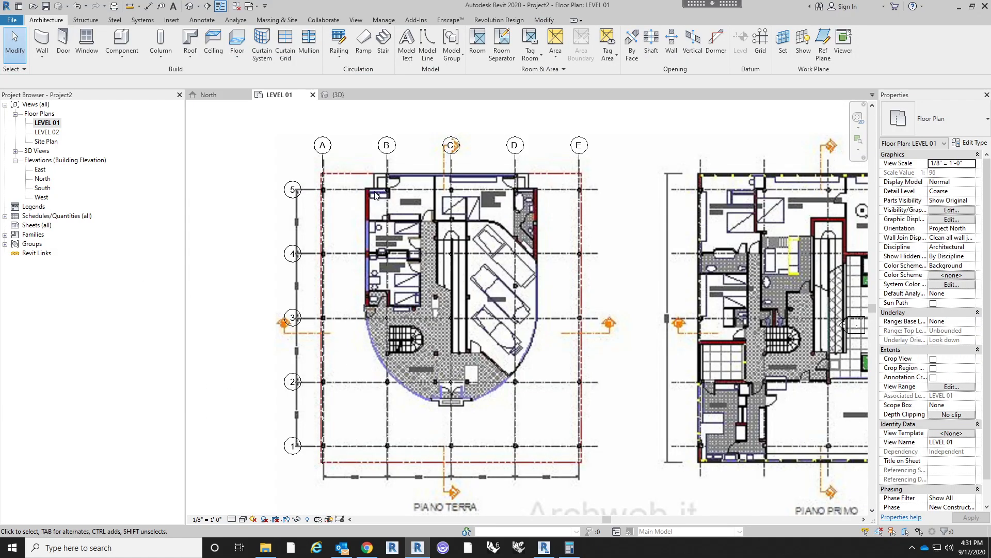
- Start a ramp on LEVEL 01 with the Ramp 1/12 type's maximum slope open for editing, and switch to Calculator
left_click(363, 43)
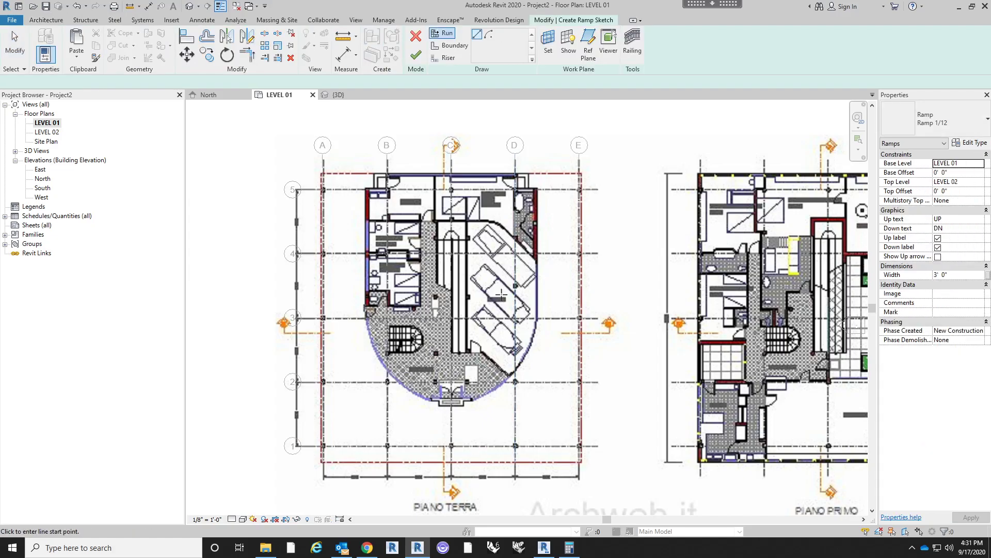
scroll(492, 290, "up", 3)
middle_click_drag(492, 290, 581, 314)
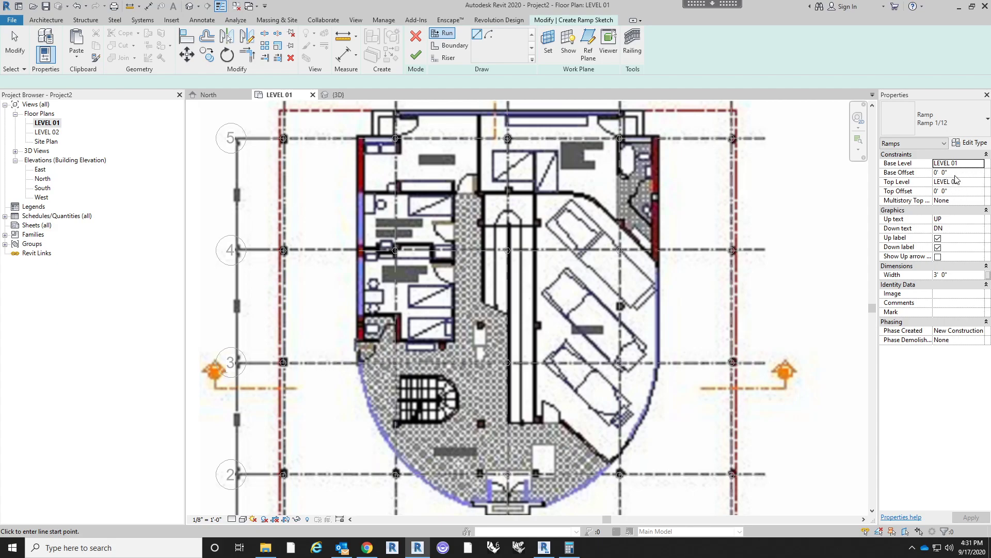
left_click(978, 144)
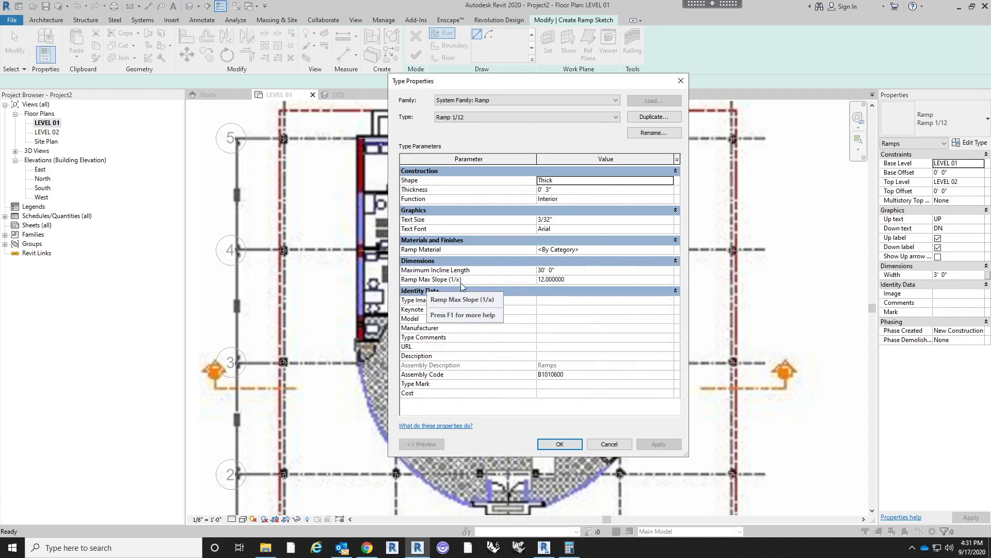
left_click(592, 279)
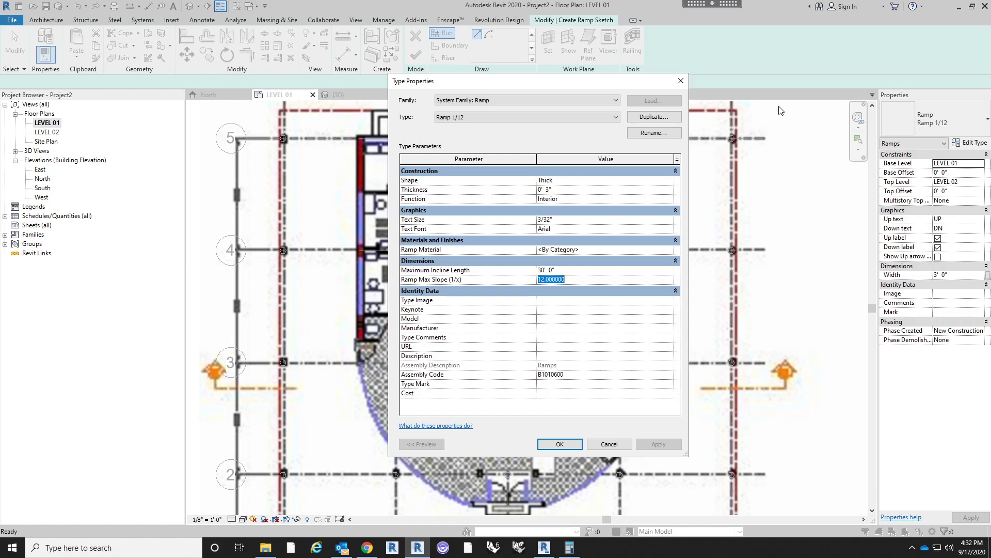
key("alt+Tab")
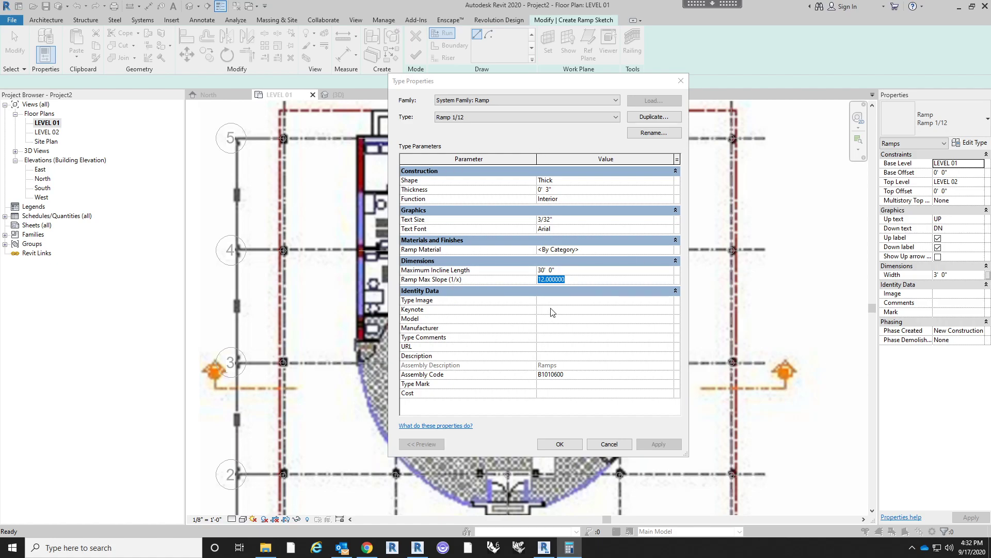
- Set the Ramp 1/12 type's maximum slope (1/x) to 5 and accept the type properties
left_click(585, 289)
left_click(586, 282)
type("5")
key("Return")
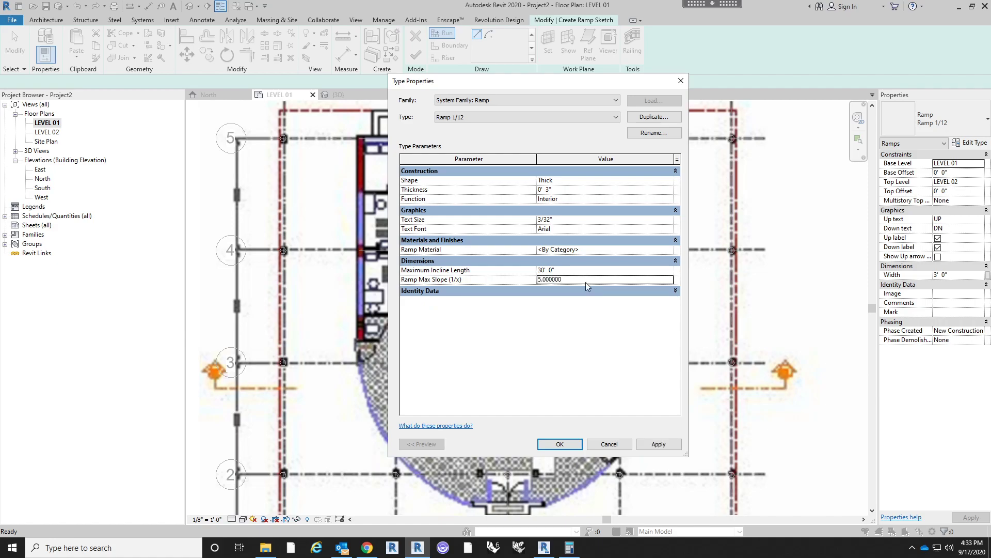
left_click(555, 444)
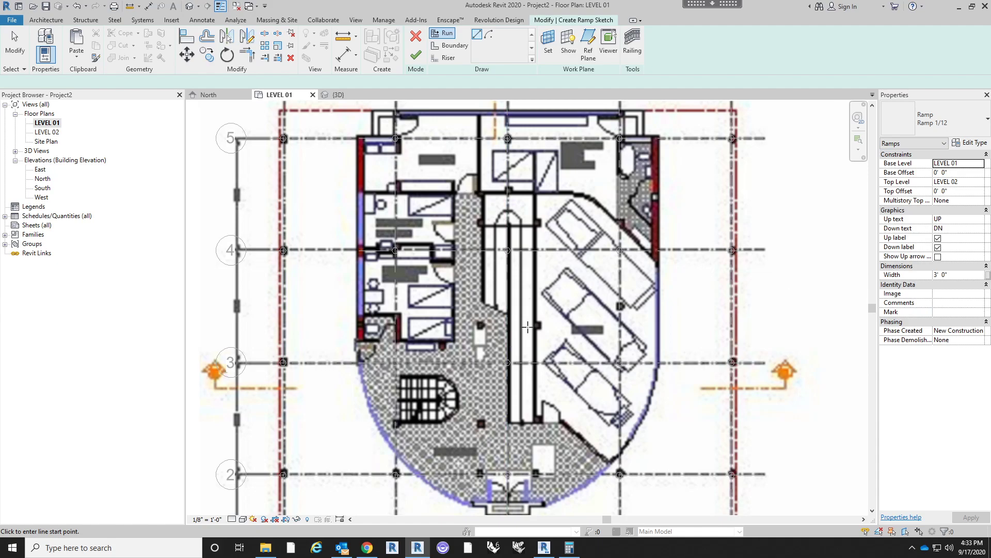
- Sketch the first ramp run about 26' long up the right flight of the plan's central ramp, ending just past grid 4
left_click(957, 277)
left_click(520, 423)
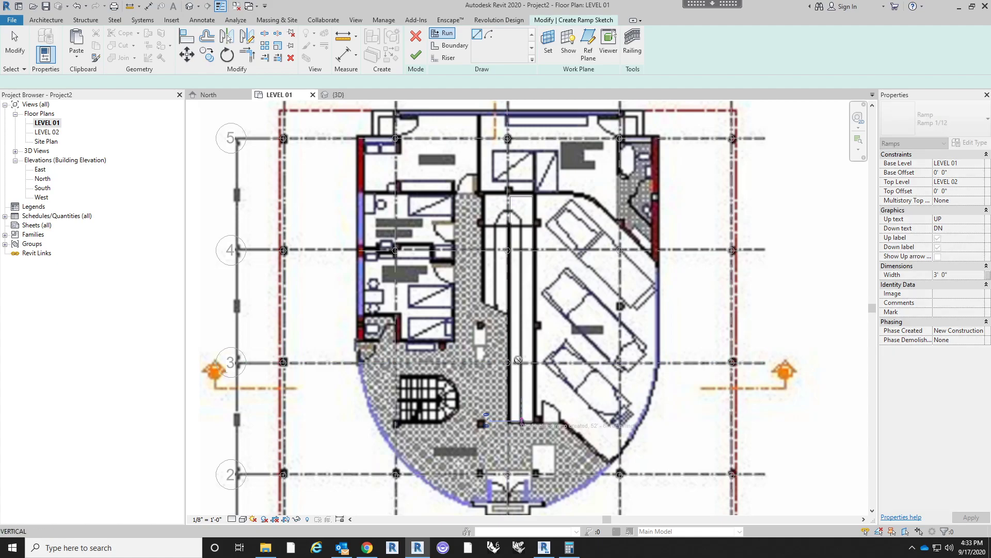
left_click(522, 226)
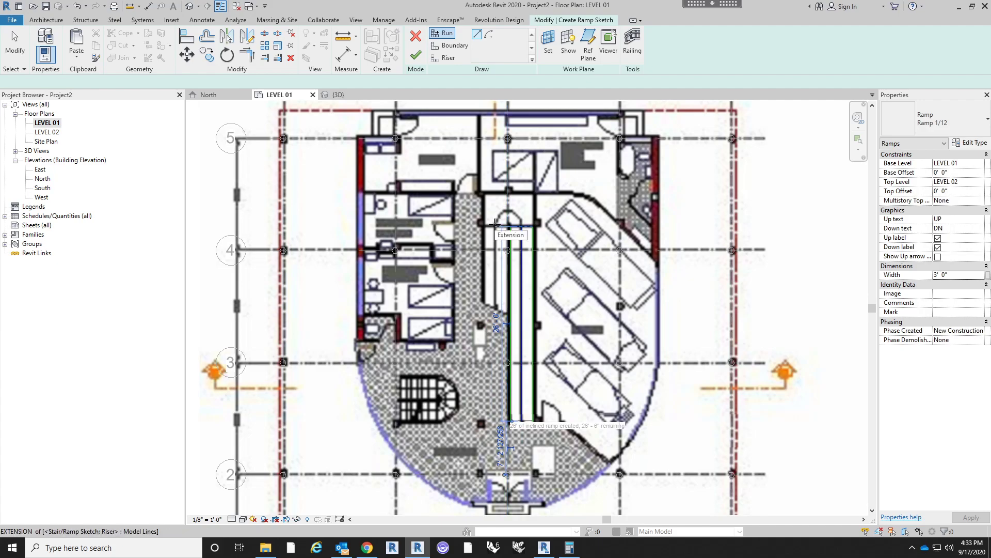
- Sketch the second ramp run about 26' long back down the left flight, from the landing to level with the first run's start
scroll(495, 224, "up", 3)
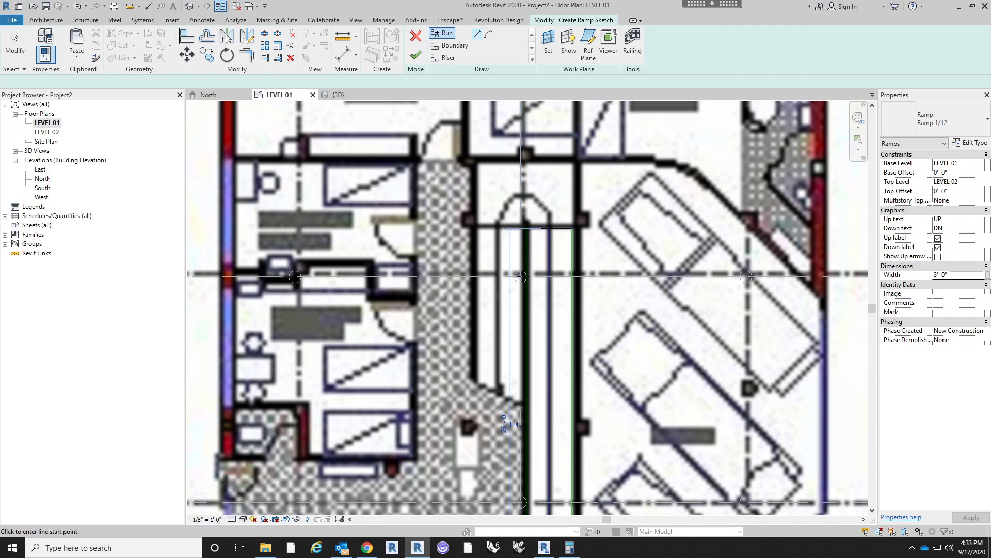
scroll(522, 276, "down", 3)
scroll(523, 255, "up", 3)
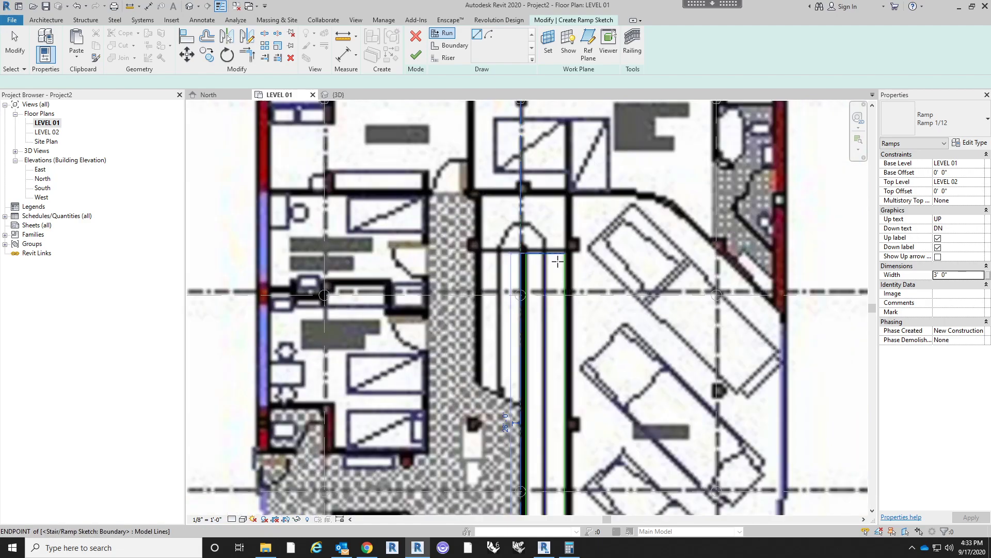
left_click(499, 253)
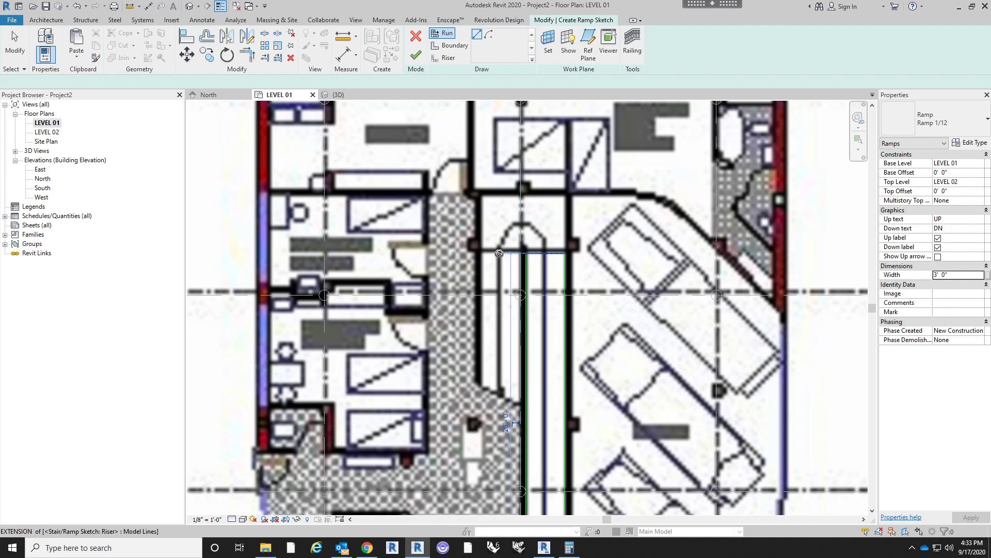
middle_click_drag(495, 348, 494, 255)
scroll(495, 255, "down", 4)
scroll(498, 413, "up", 3)
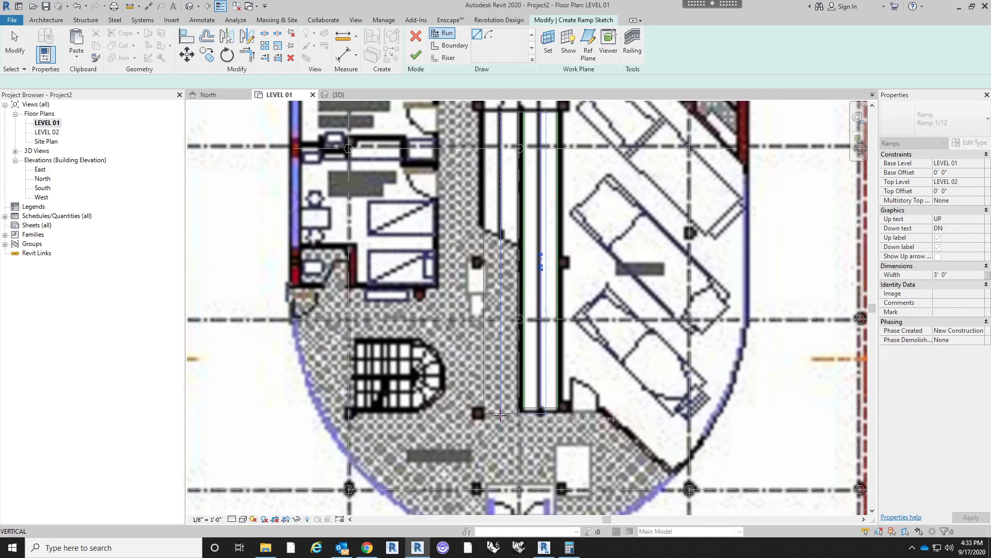
left_click(521, 419)
scroll(674, 380, "down", 4)
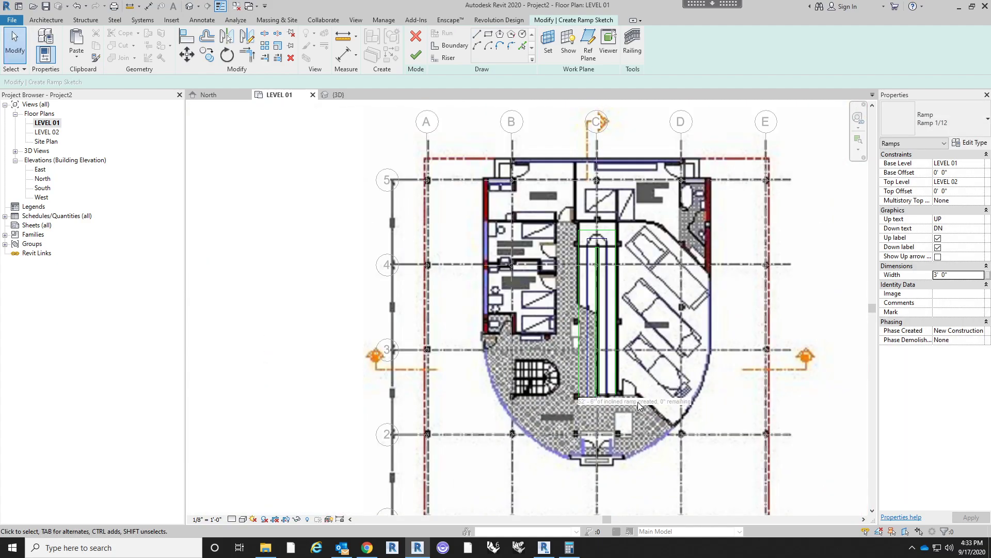
- Stretch the ramp landing's outer edge to the wall line beyond it in the plan, and finish the ramp
scroll(636, 398, "up", 3)
scroll(636, 222, "up", 3)
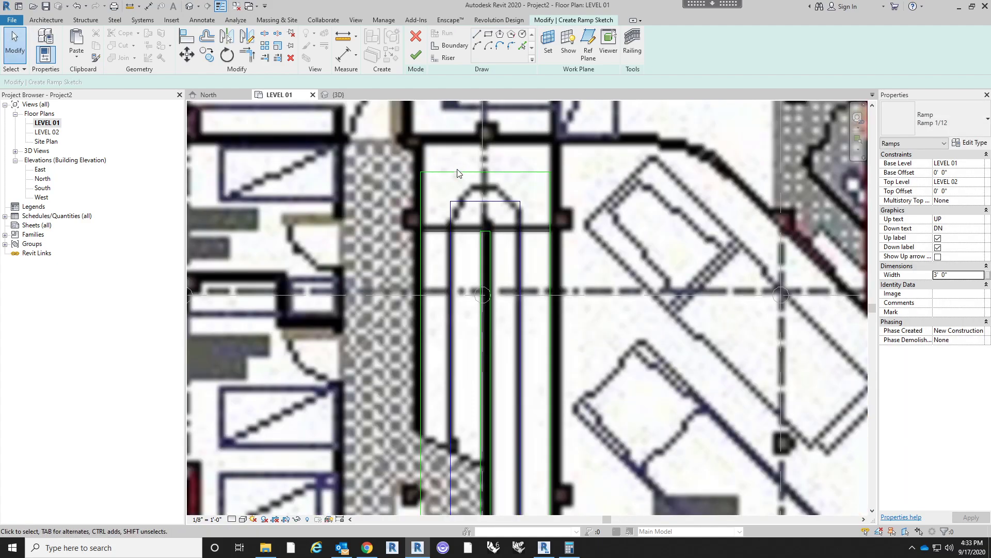
middle_click_drag(497, 173, 494, 191)
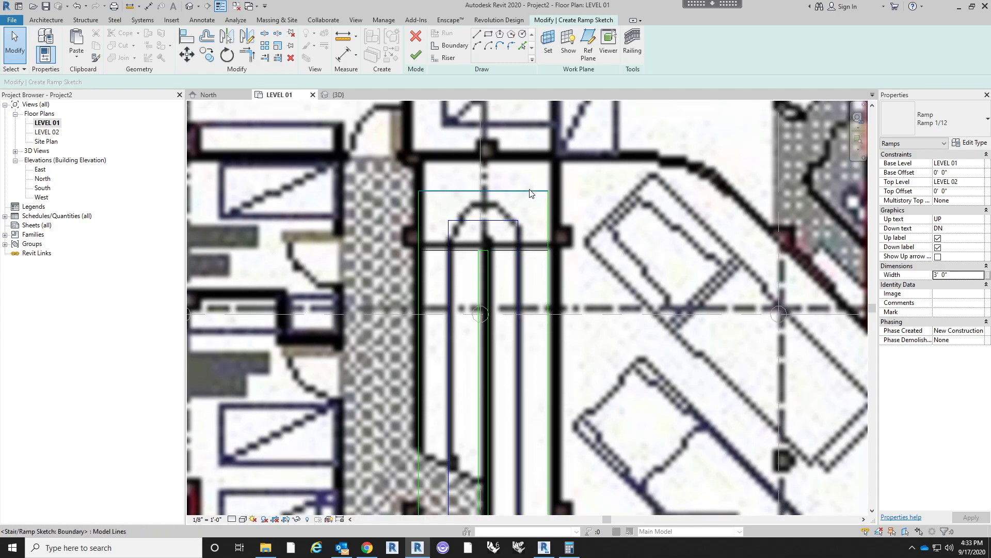
left_click_drag(529, 195, 530, 157)
middle_click_drag(511, 162, 501, 188)
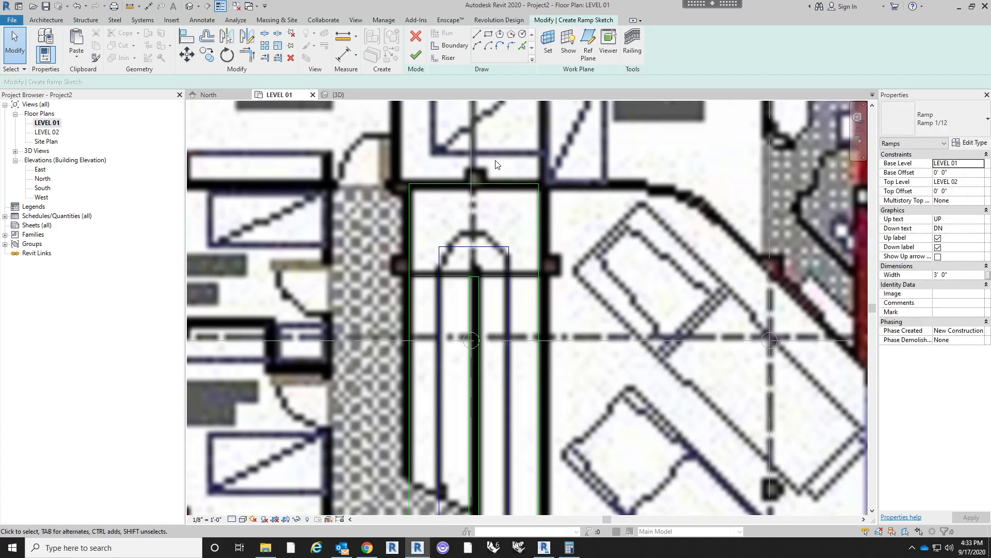
scroll(535, 200, "down", 2)
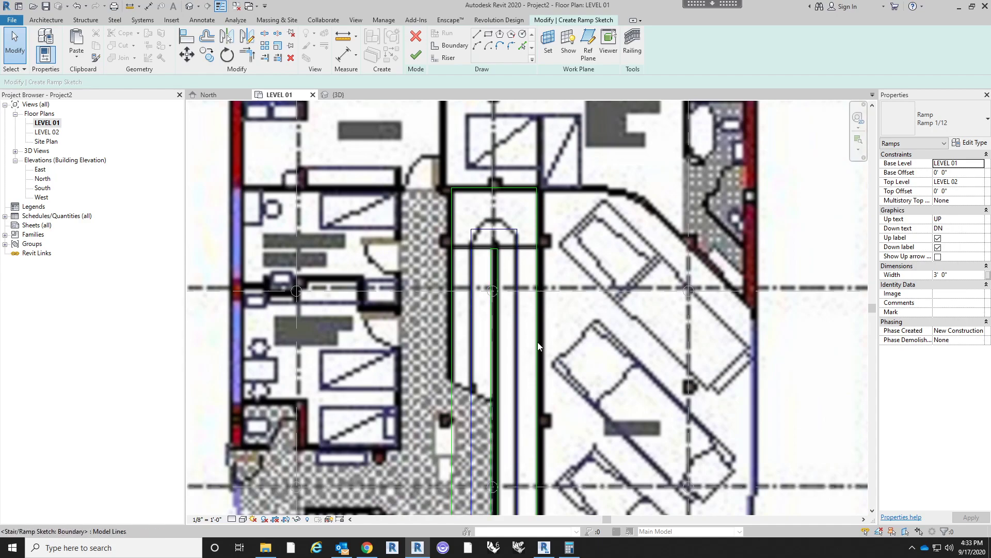
scroll(539, 201, "down", 1)
scroll(539, 201, "down", 3)
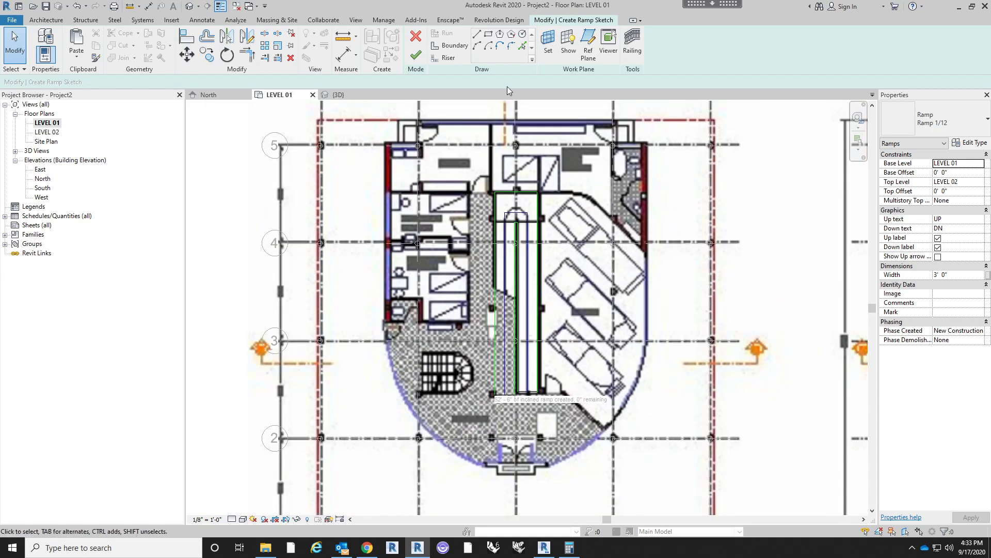
left_click(416, 55)
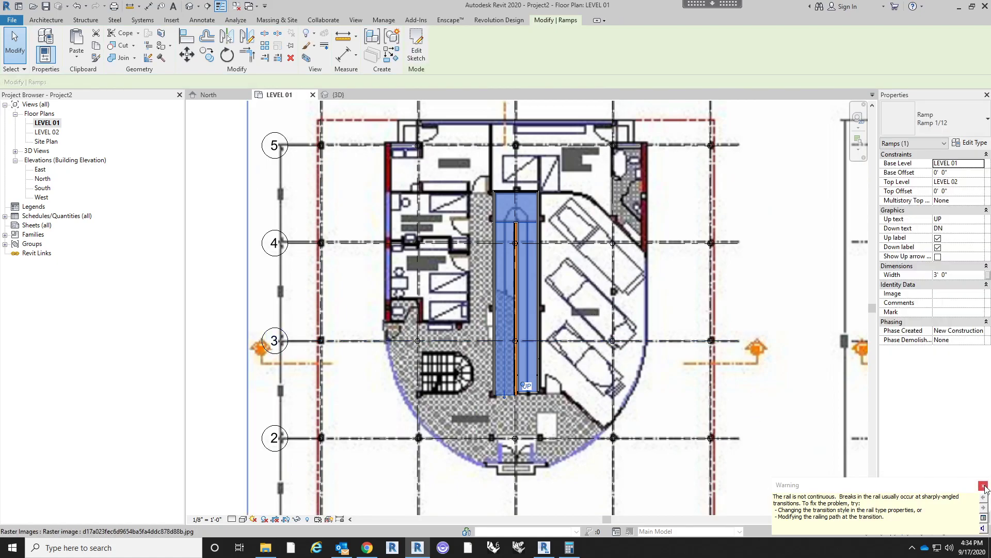
left_click(985, 487)
scroll(544, 372, "up", 3)
key("Escape")
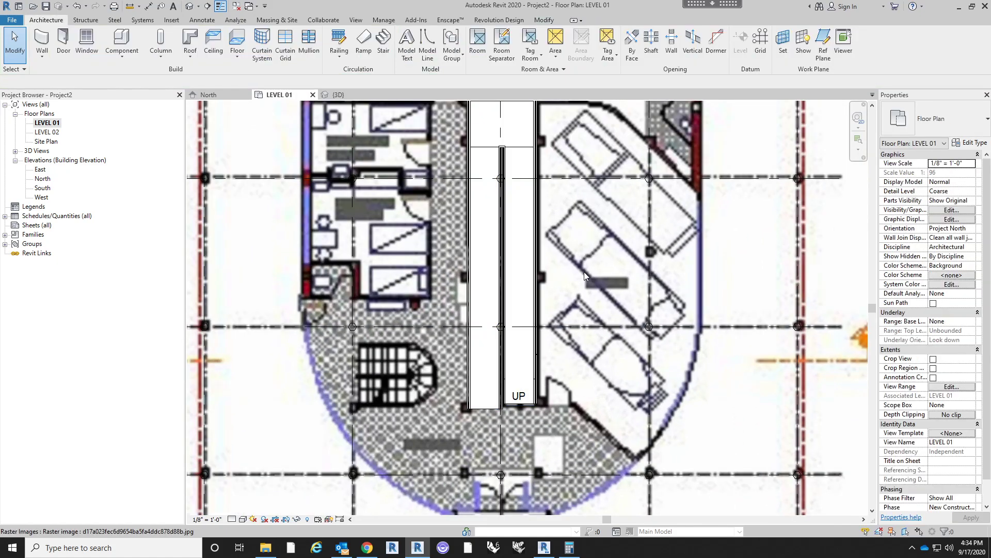
- Open the 3D view and examine the ramp and its railings up close among the columns
scroll(584, 300, "down", 4)
left_click(189, 6)
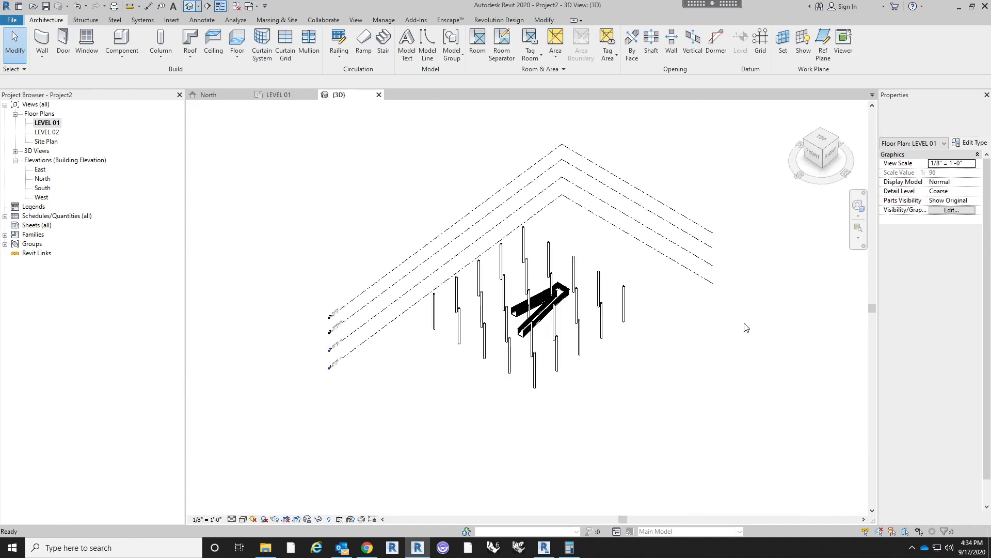
scroll(549, 328, "up", 1)
middle_click_drag(674, 315, 664, 273, "shift")
scroll(568, 347, "up", 3)
mouse_move(633, 369)
middle_mouse_down("shift")
mouse_move(581, 368)
mouse_move(640, 377)
middle_mouse_up("shift")
scroll(442, 306, "up", 2)
middle_click_drag(442, 305, 472, 300, "shift")
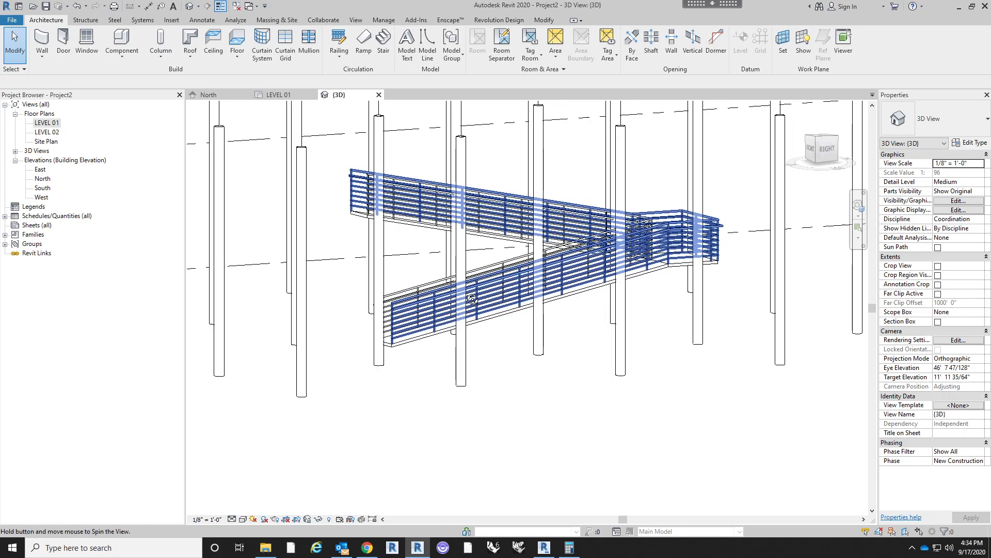
- Change the ramp's outer railing to the Glass Panel - Bottom Fill type and view the whole ramp in 3D
left_click(417, 309)
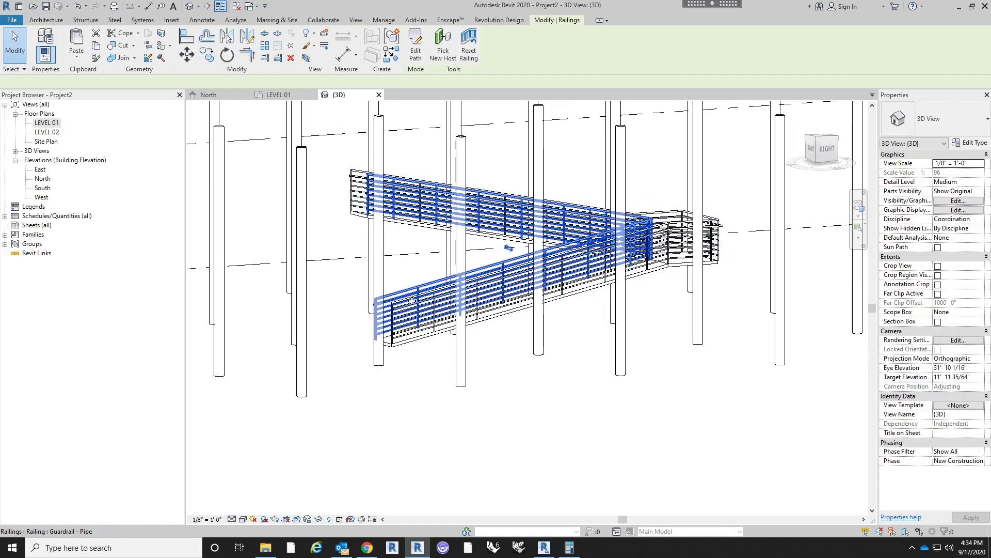
left_click(423, 384)
left_click(670, 234)
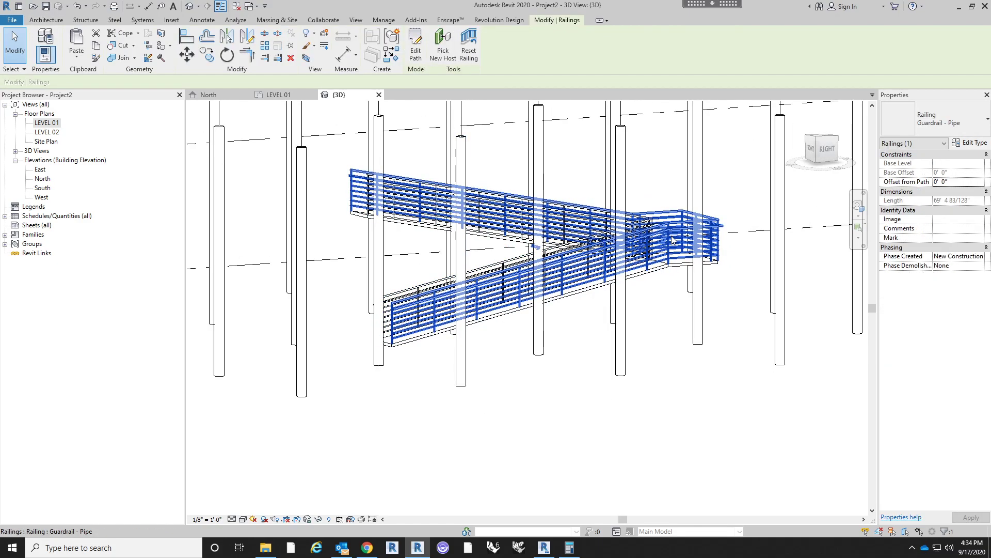
left_click(941, 127)
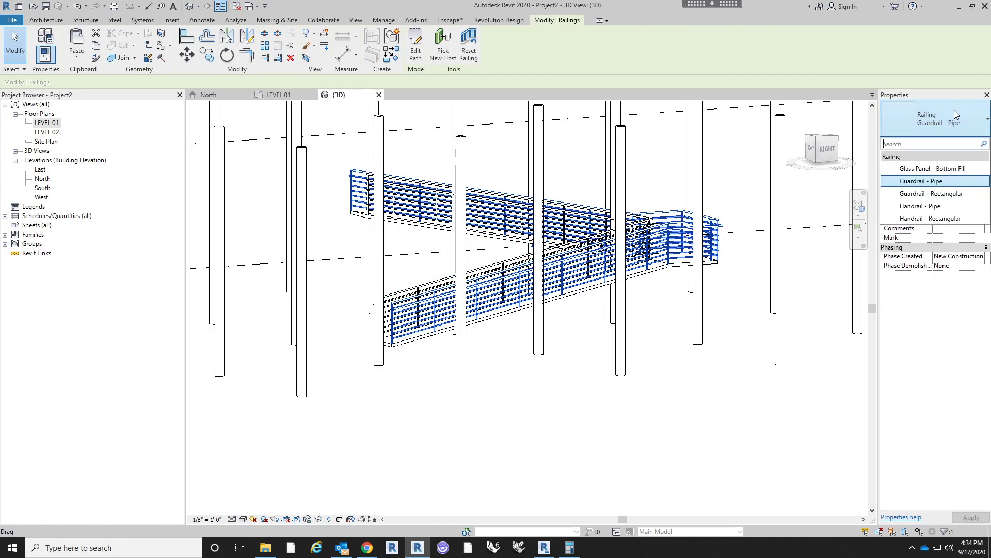
left_click(932, 180)
left_click(718, 401)
middle_click_drag(604, 400, 795, 410, "shift")
middle_click_drag(493, 314, 578, 434, "shift")
scroll(575, 429, "down", 2)
middle_click_drag(542, 402, 187, 161, "shift")
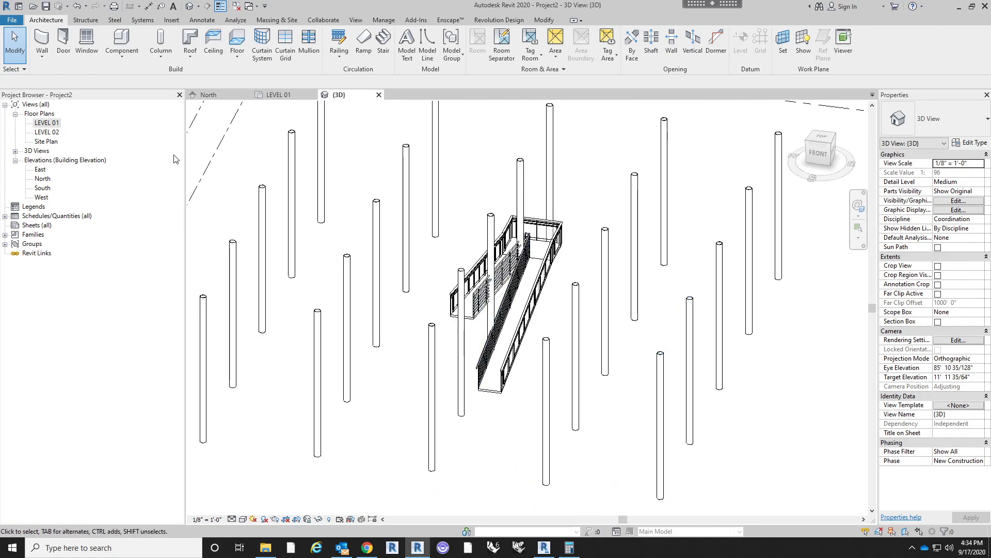
- Return to the LEVEL 01 floor plan, check the ramp's lower ends, and delete the ramp with its railings
double_click(37, 125)
scroll(557, 437, "down", 3)
middle_click_drag(558, 437, 529, 438)
scroll(528, 437, "up", 5)
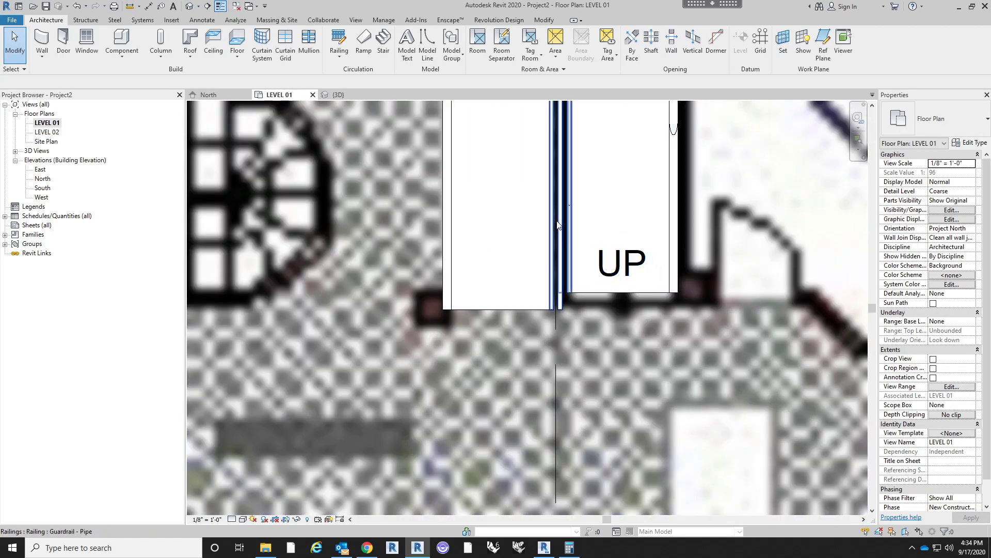
scroll(559, 287, "down", 3)
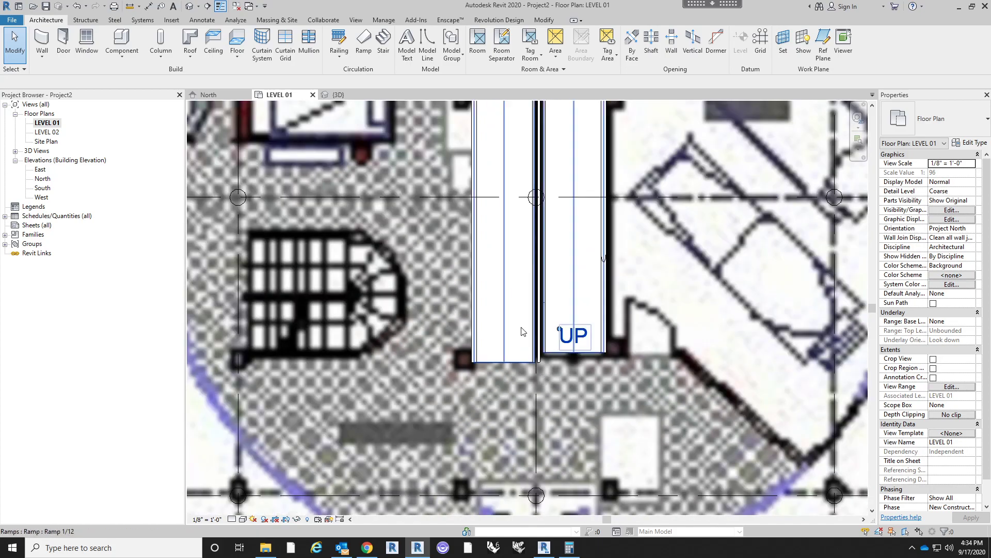
middle_click_drag(541, 273, 523, 307)
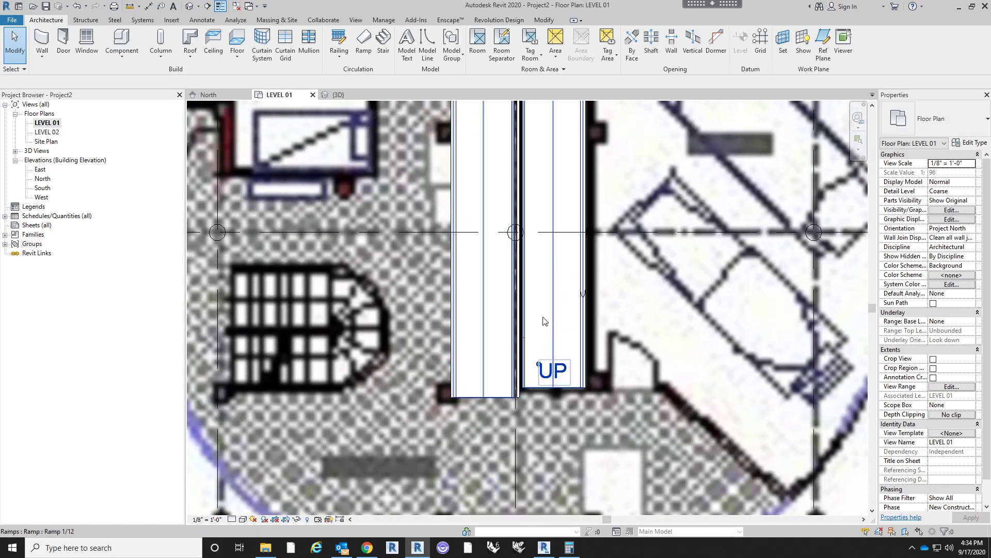
middle_click_drag(546, 360, 555, 457)
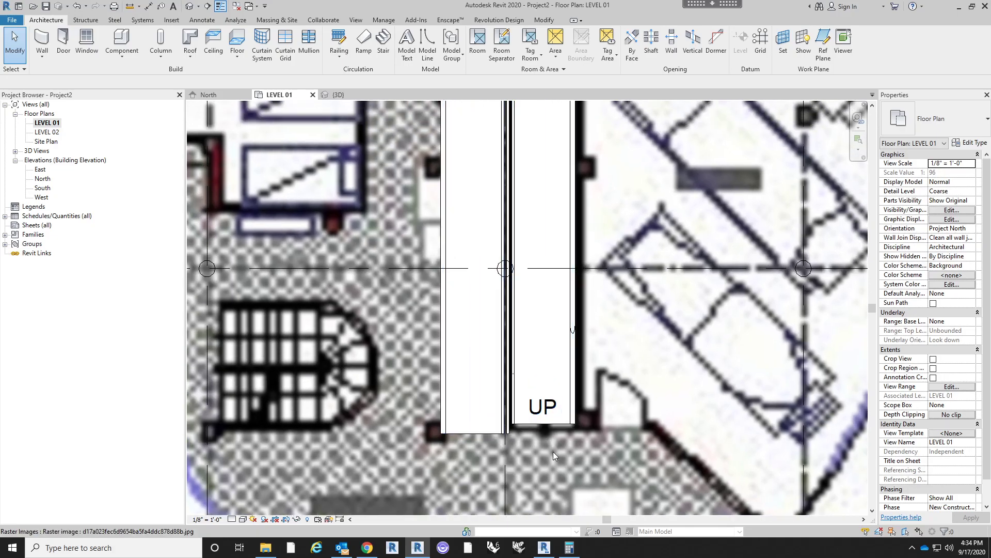
scroll(555, 456, "down", 2)
scroll(556, 418, "down", 3)
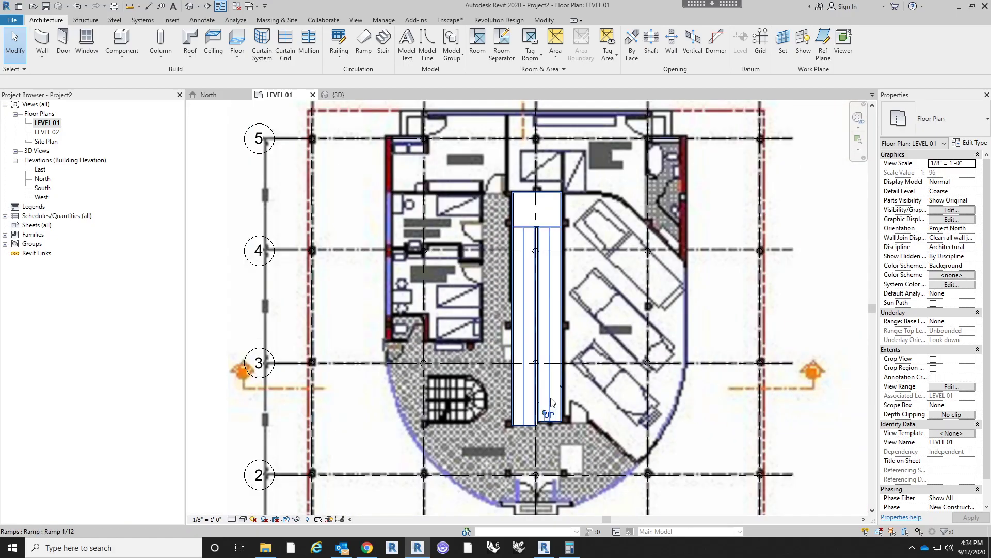
left_click(551, 402)
key("Escape")
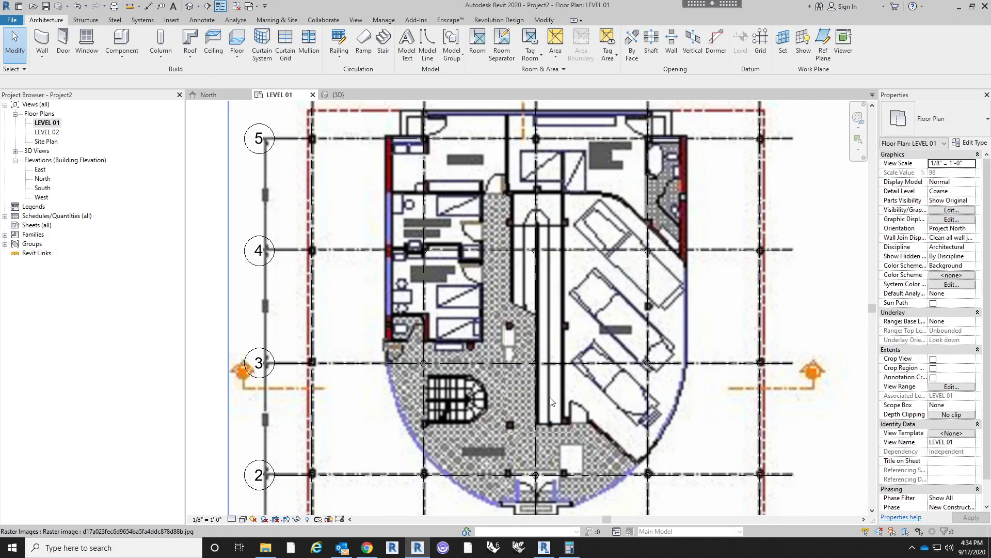
- Start a Generic - 12" floor on LEVEL 01 and sketch a rectangle about 3' by 26' 1" over the central ramp's right flight
left_click(241, 40)
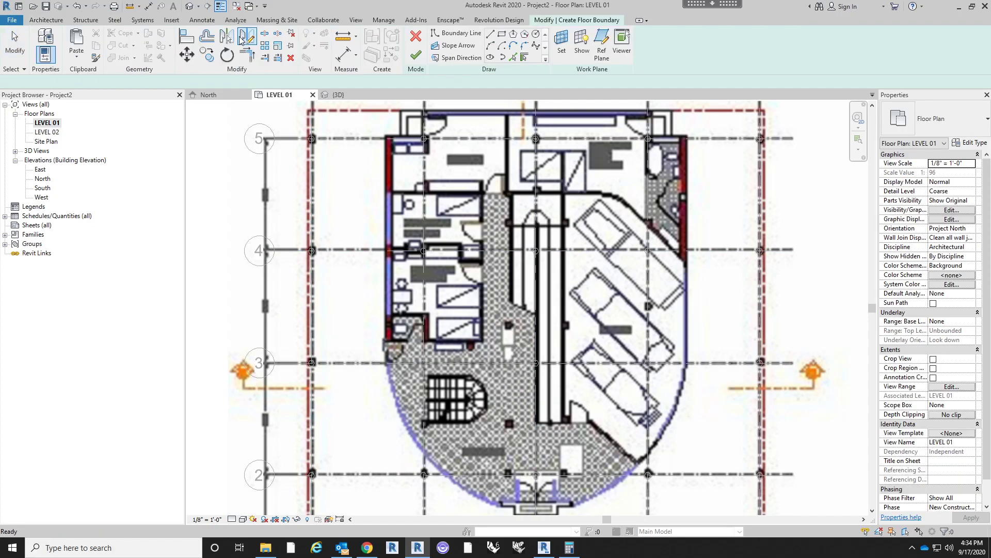
left_click(935, 119)
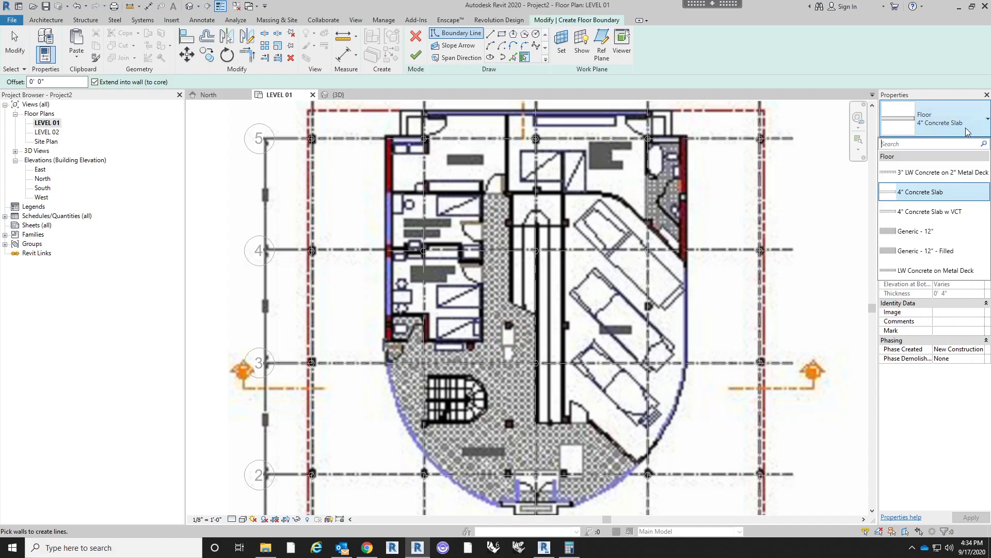
left_click(942, 234)
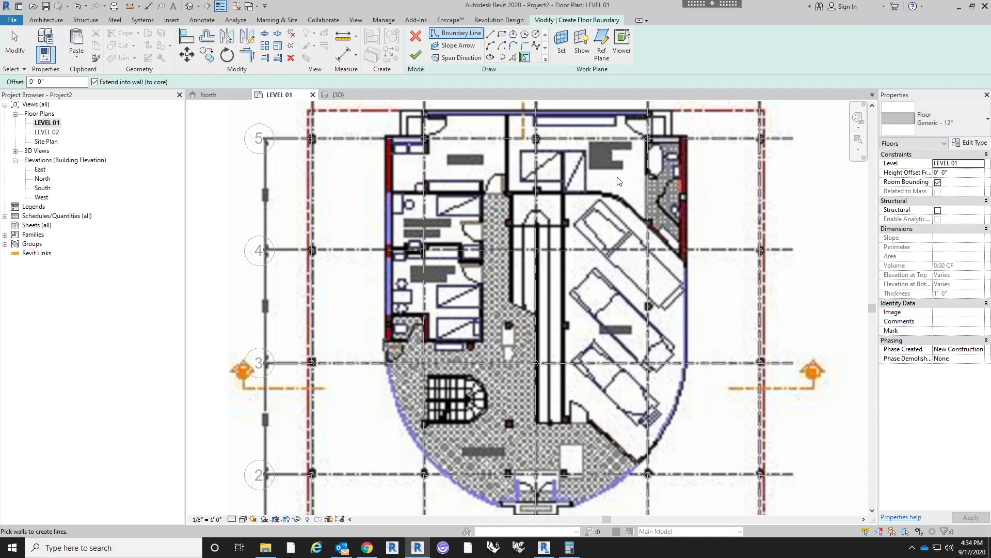
left_click(500, 38)
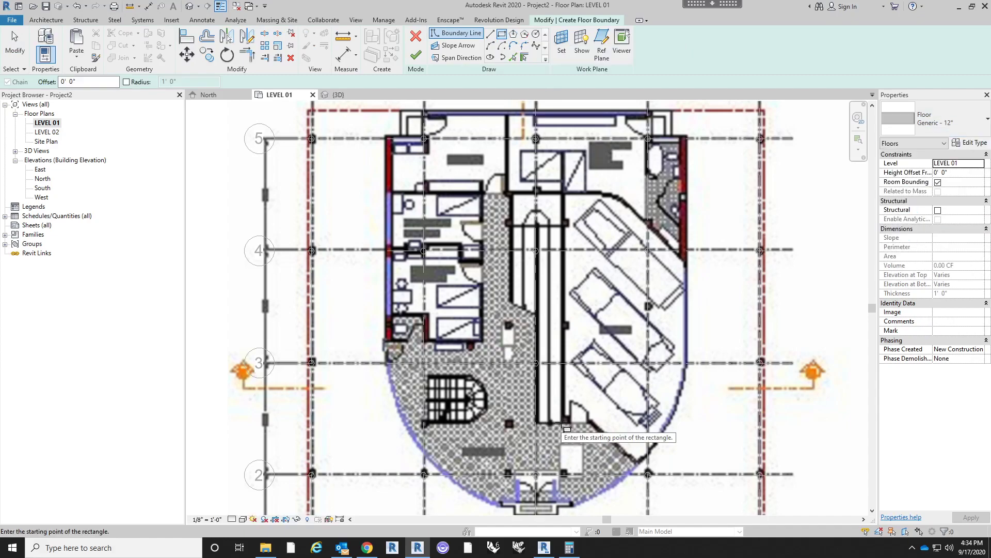
left_click(562, 416)
scroll(539, 226, "up", 3)
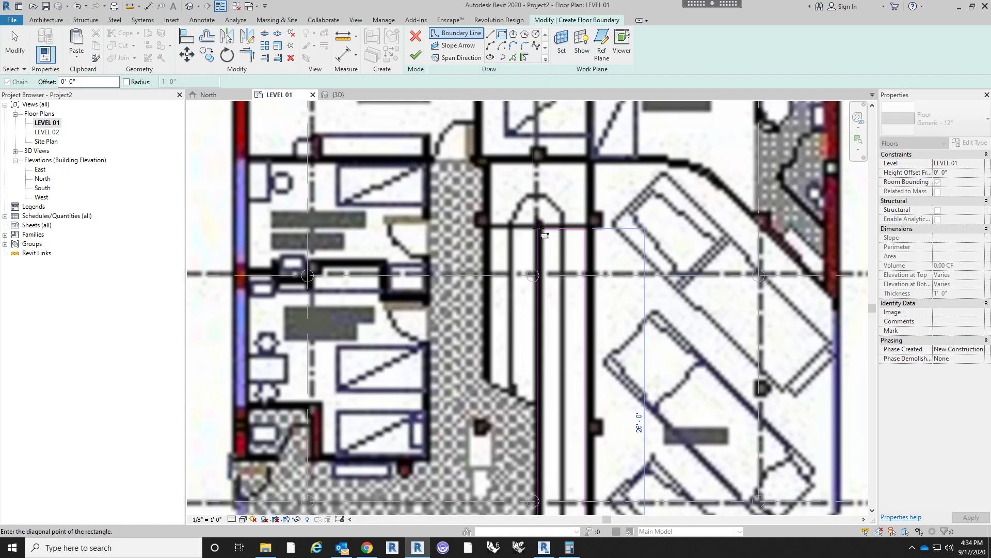
left_click(538, 227)
key("Escape")
key("Escape")
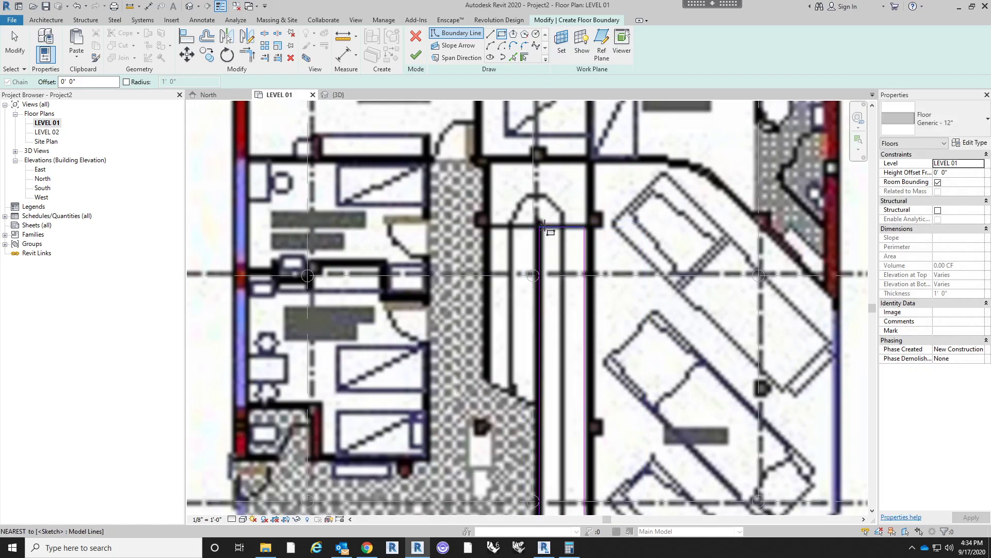
- Set the length of the floor rectangle over the ramp's right flight to 26'
scroll(552, 225, "down", 3)
left_click(563, 397)
scroll(580, 371, "up", 1)
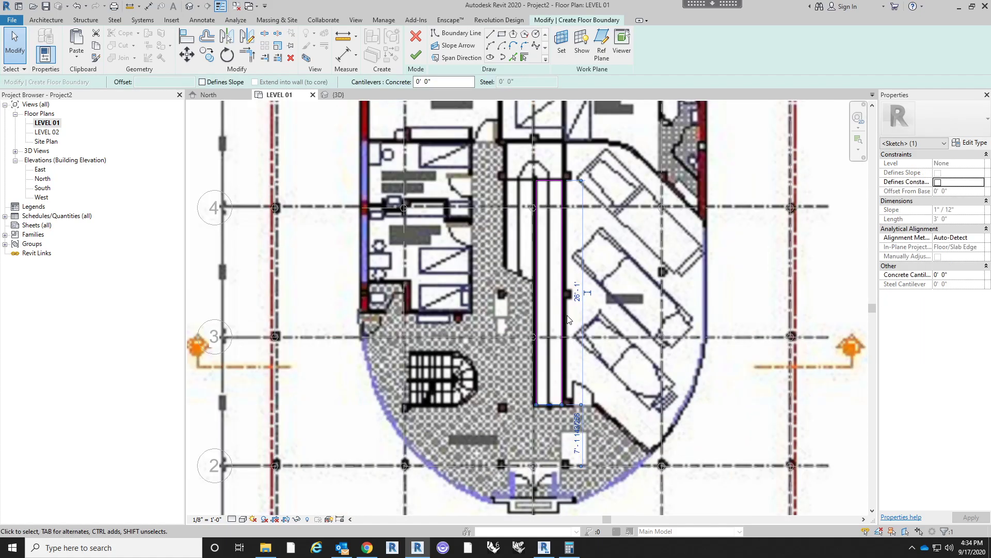
left_click(584, 302)
type("26")
key("Return")
left_click(591, 295)
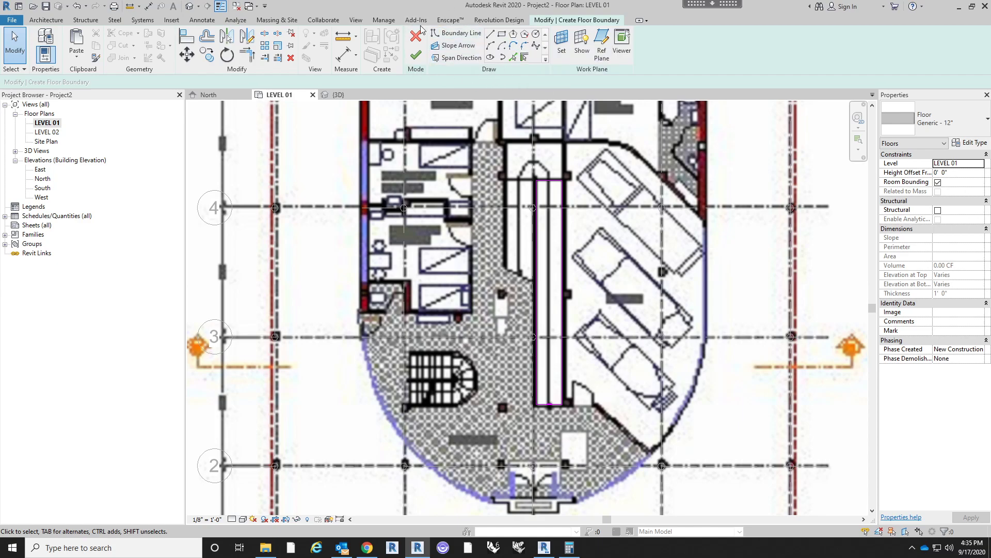
- Draw a slope arrow up the middle of the floor sketch, from its lower edge to its upper edge
left_click(453, 49)
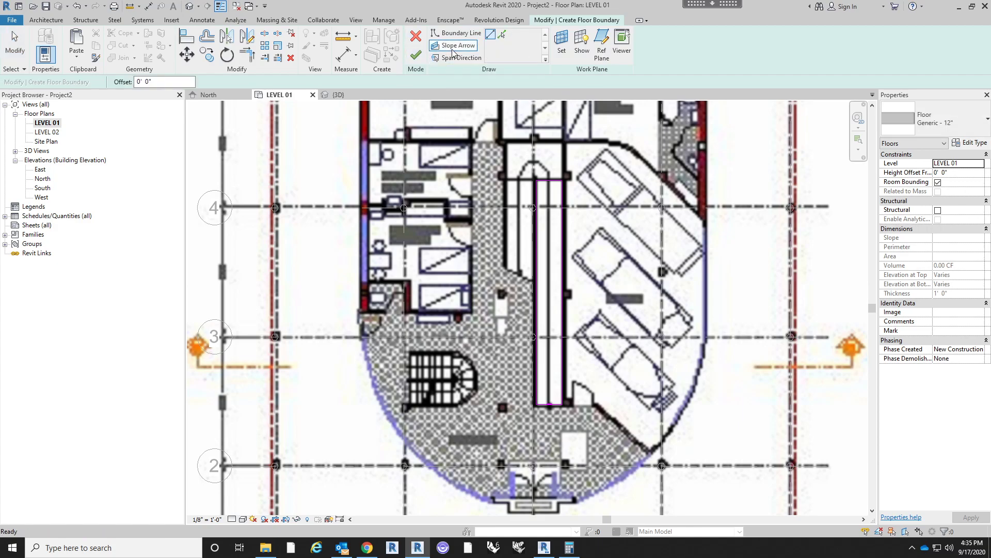
left_click(548, 404)
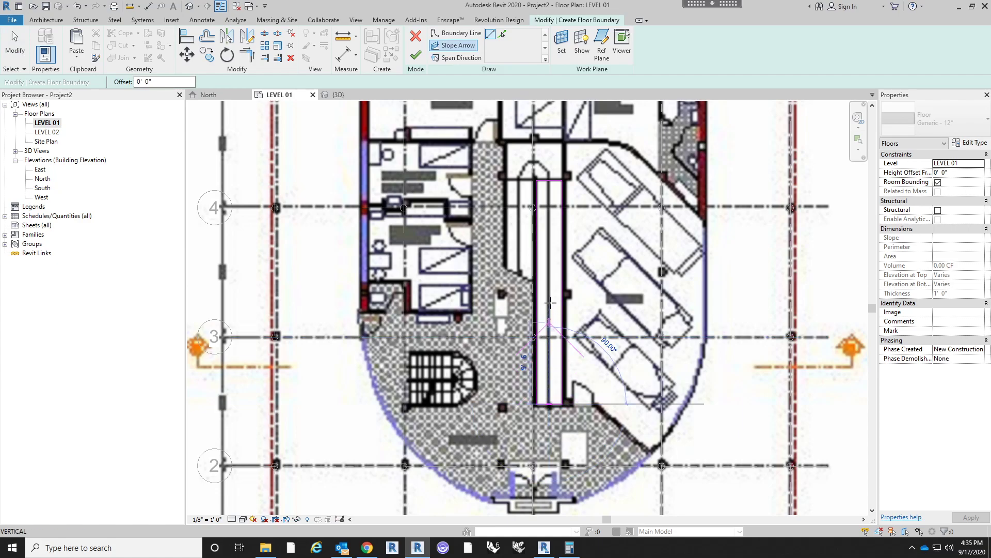
left_click(549, 185)
key("Escape")
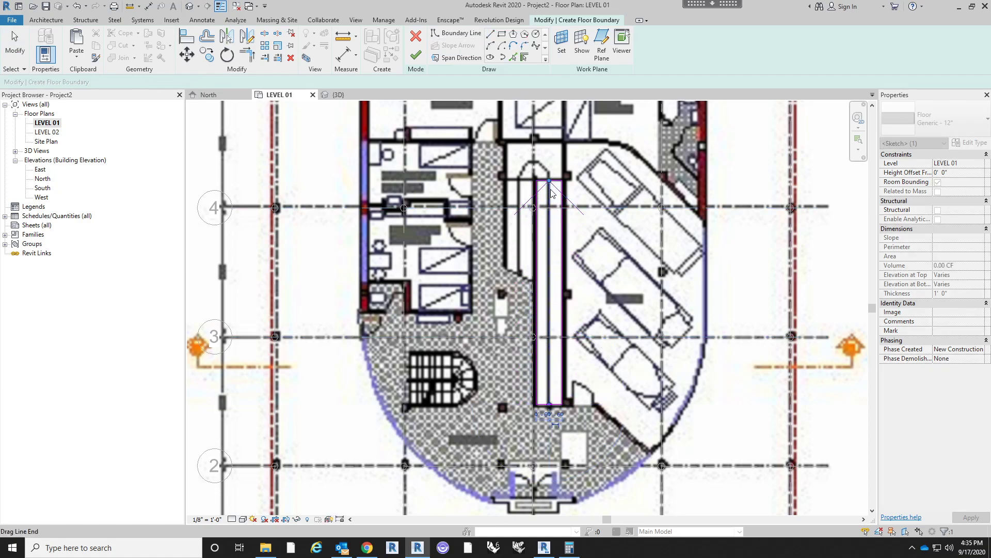
- Set the slope arrow's tail height offset to 0' and head height offset to 5' 3", finish the floor, and view it in 3D
left_click(556, 195)
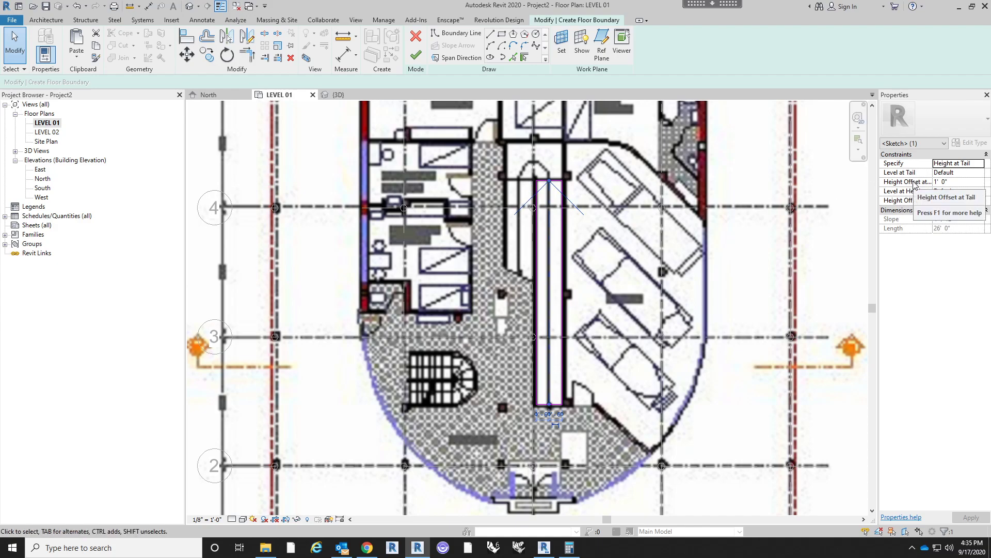
left_click(955, 182)
type("0")
left_click(963, 200)
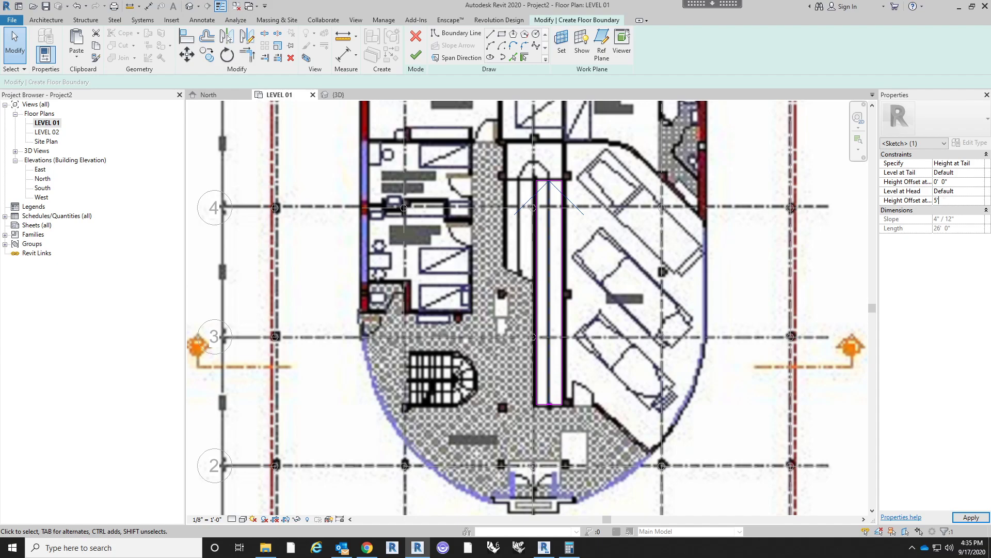
key("Return")
left_click(416, 55)
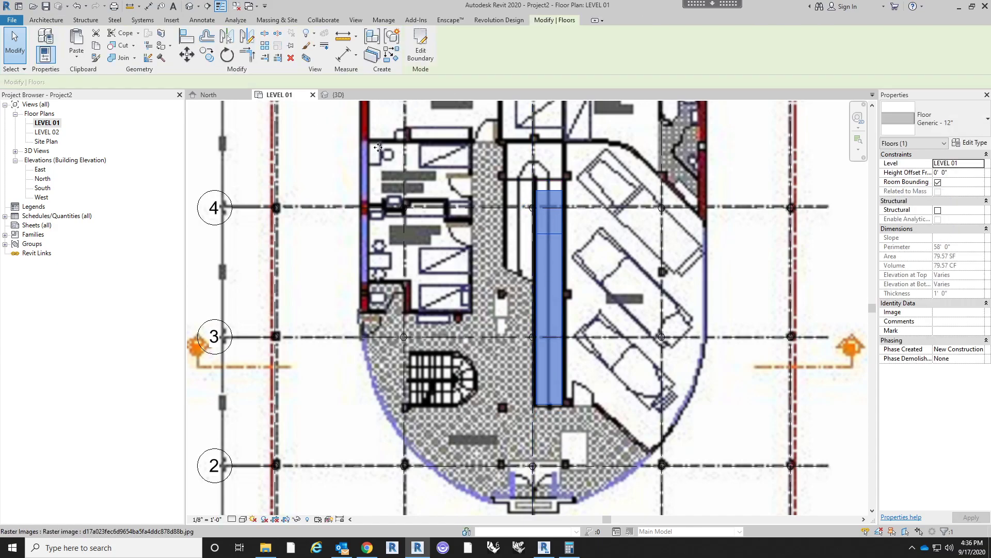
left_click(190, 6)
middle_click_drag(577, 307, 330, 222, "shift")
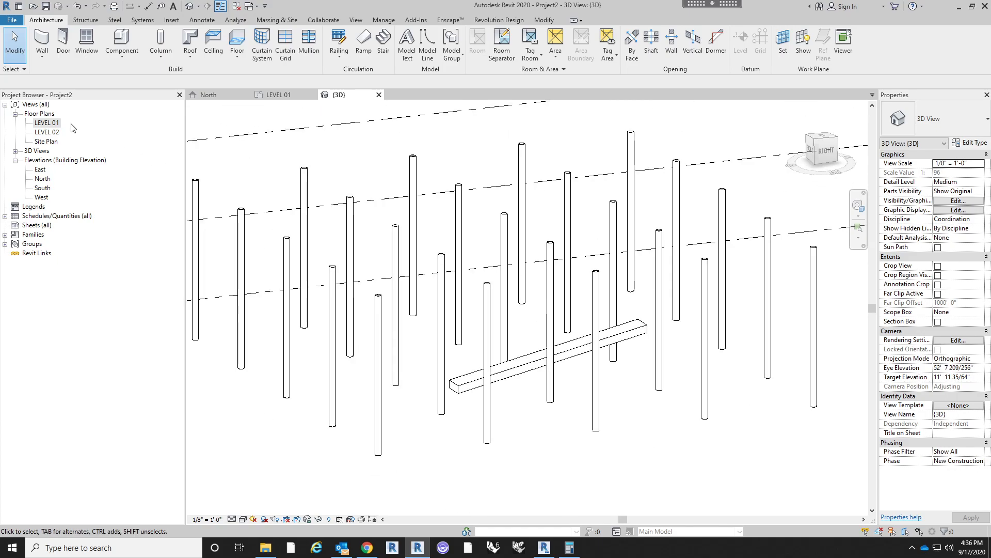
- On the LEVEL 01 plan, mirror a copy of the sloped floor across the ramp's central grid line onto the left flight
double_click(47, 123)
left_click(564, 256)
left_click(247, 36)
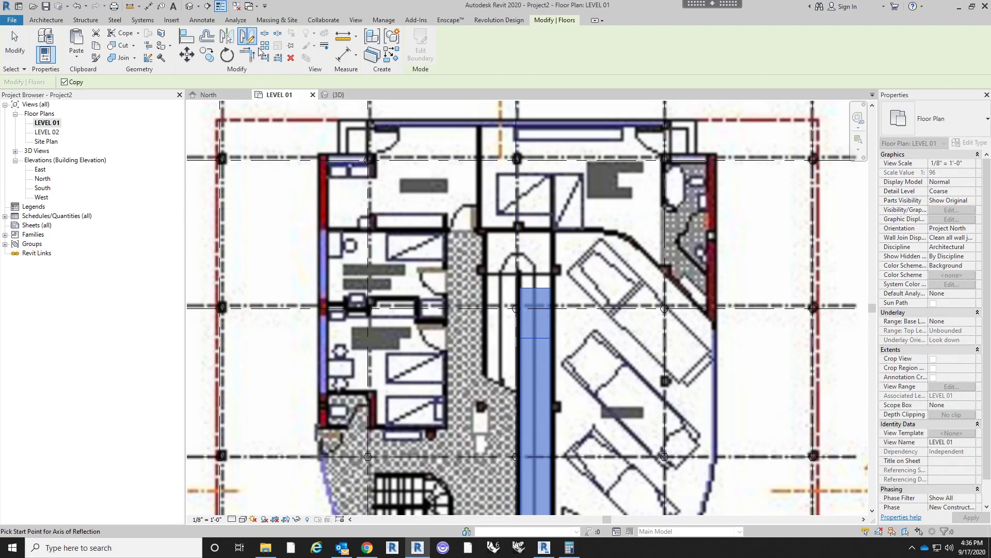
left_click(227, 37)
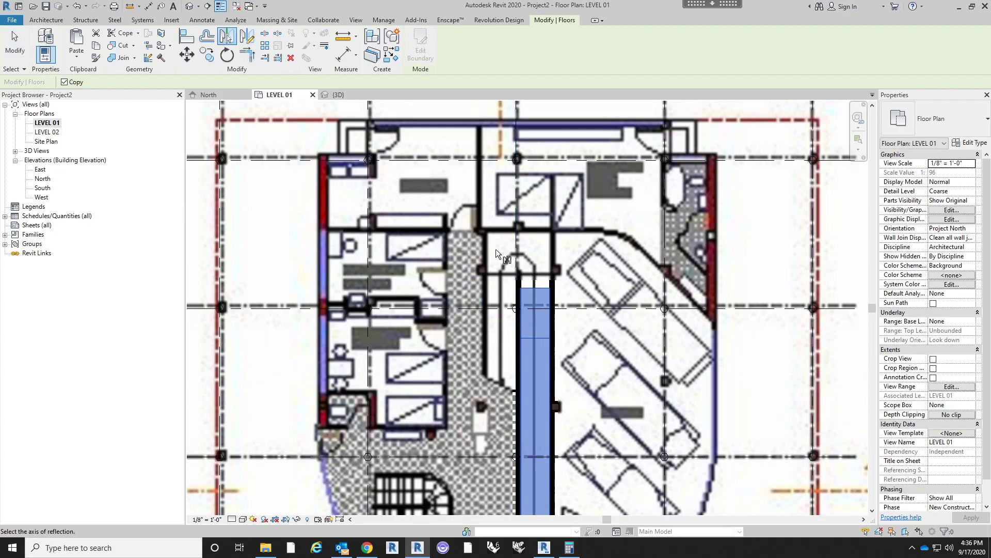
left_click(514, 247)
middle_click_drag(567, 259, 564, 234)
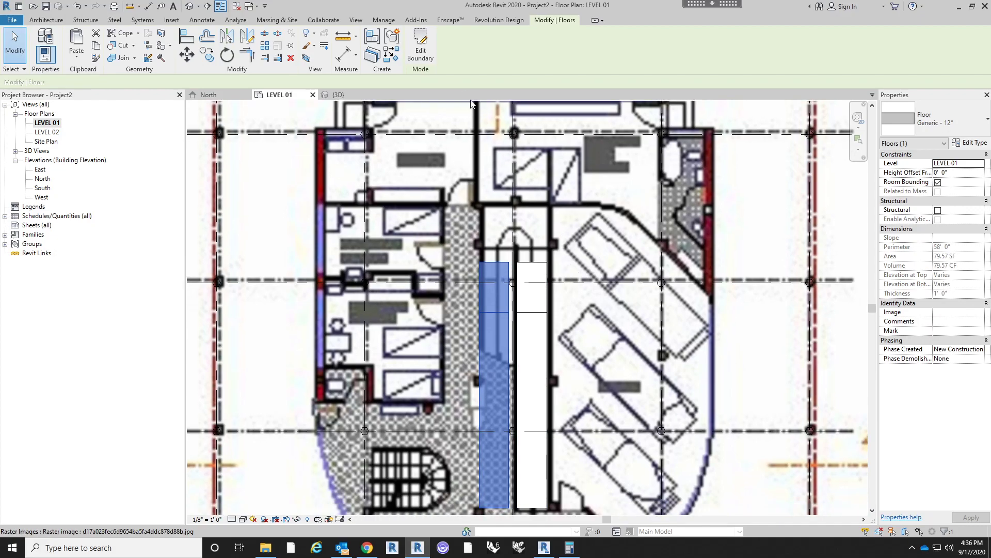
middle_click_drag(537, 237, 543, 188)
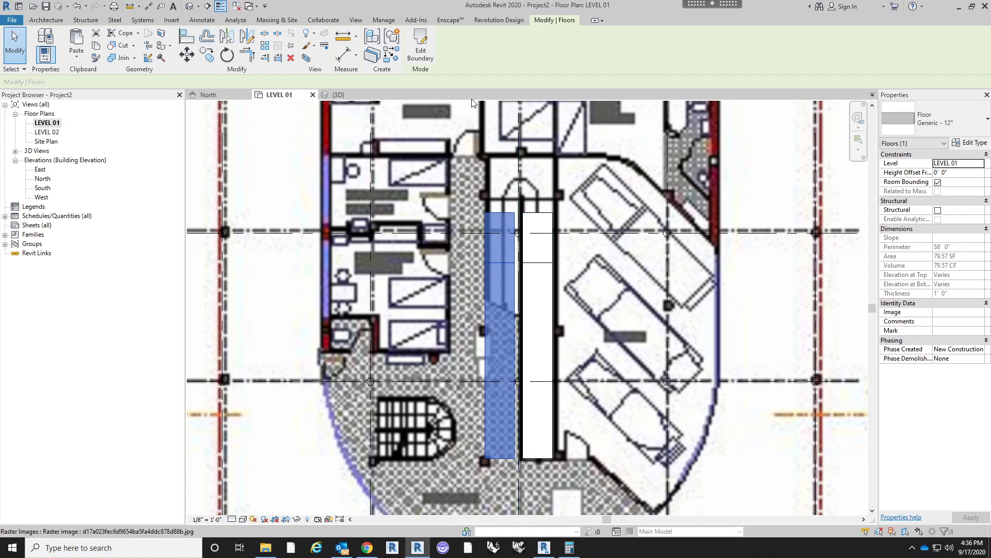
- Open the mirrored floor's boundary sketch from 3D, select its slope arrow, and switch to the LEVEL 01 plan
left_click(190, 5)
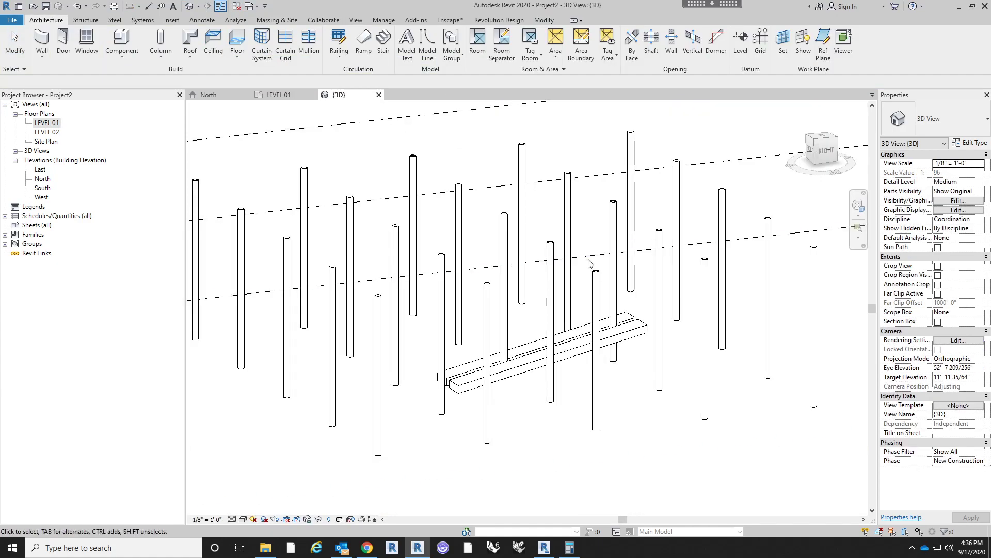
middle_click_drag(587, 357, 537, 325, "shift")
left_click(535, 322)
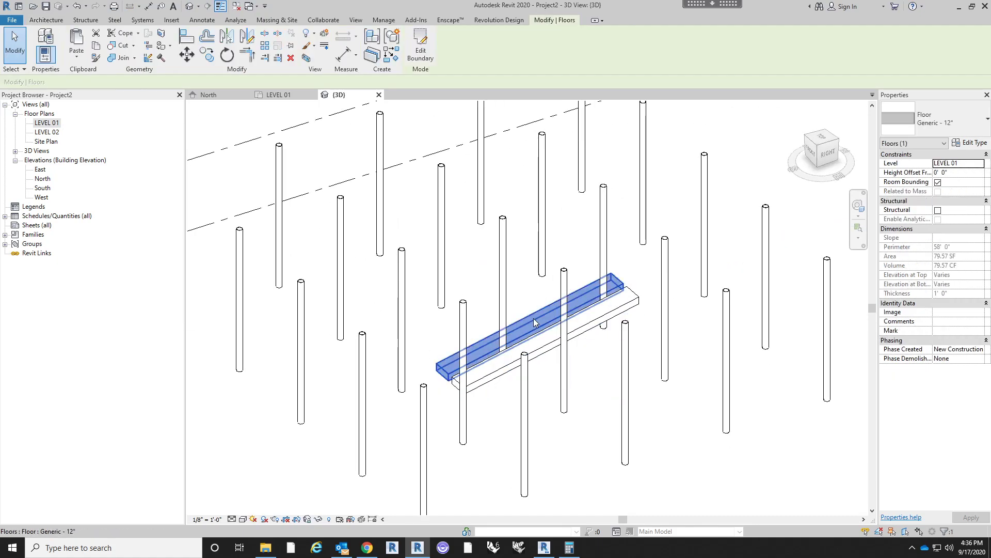
double_click(534, 323)
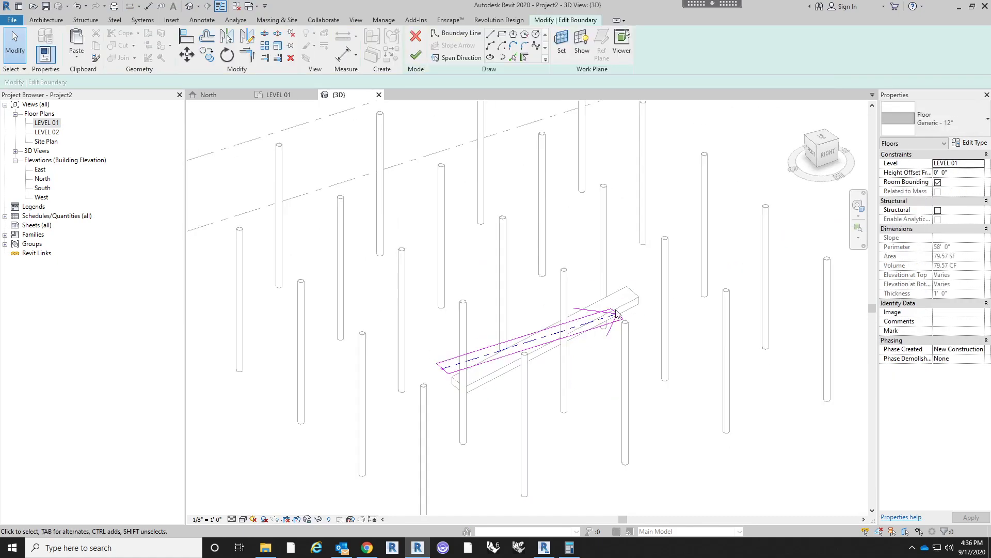
left_click(540, 346)
left_click(56, 124)
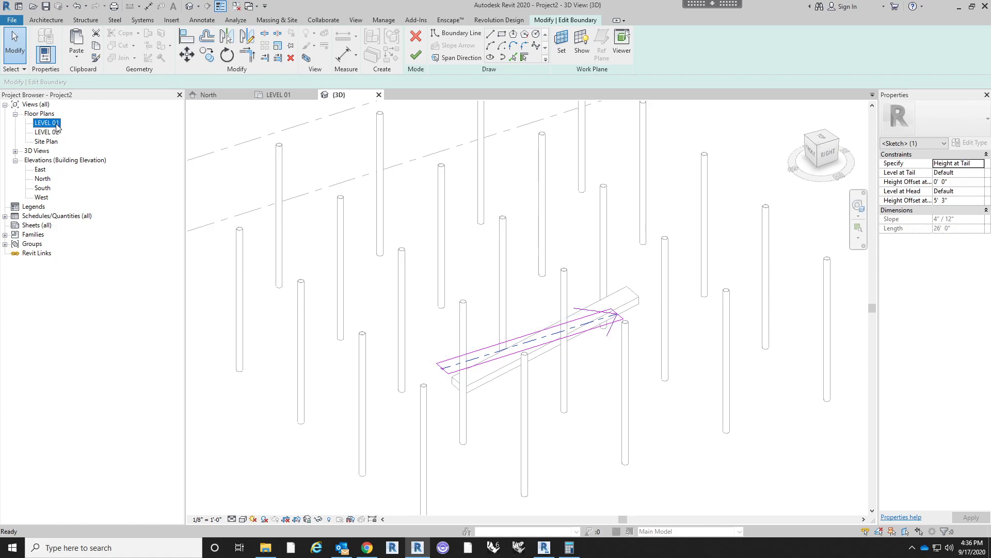
double_click(56, 124)
- Try to rotate the mirrored floor's slope arrow 180° in plan
left_click(227, 54)
left_click(495, 156)
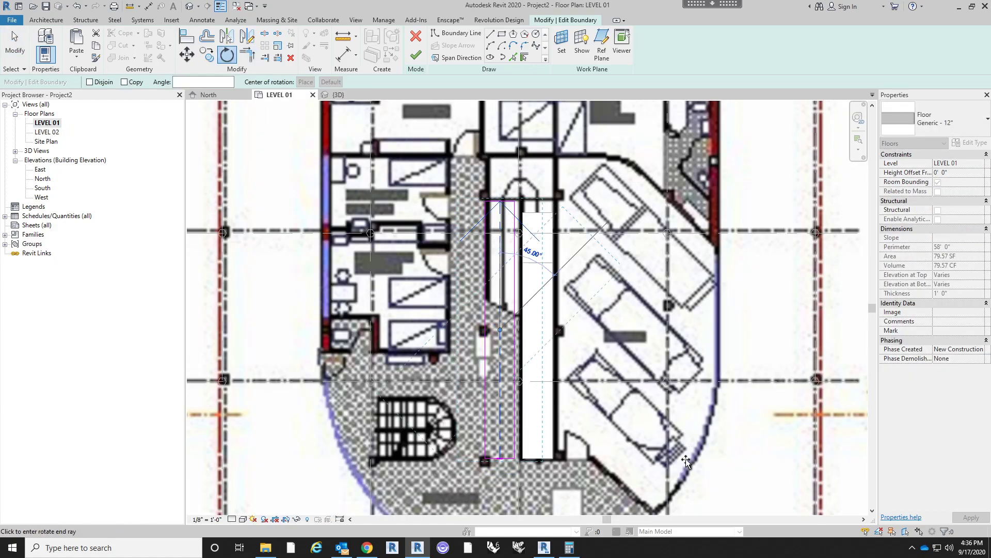
left_click(501, 491)
middle_click_drag(461, 255, 494, 218)
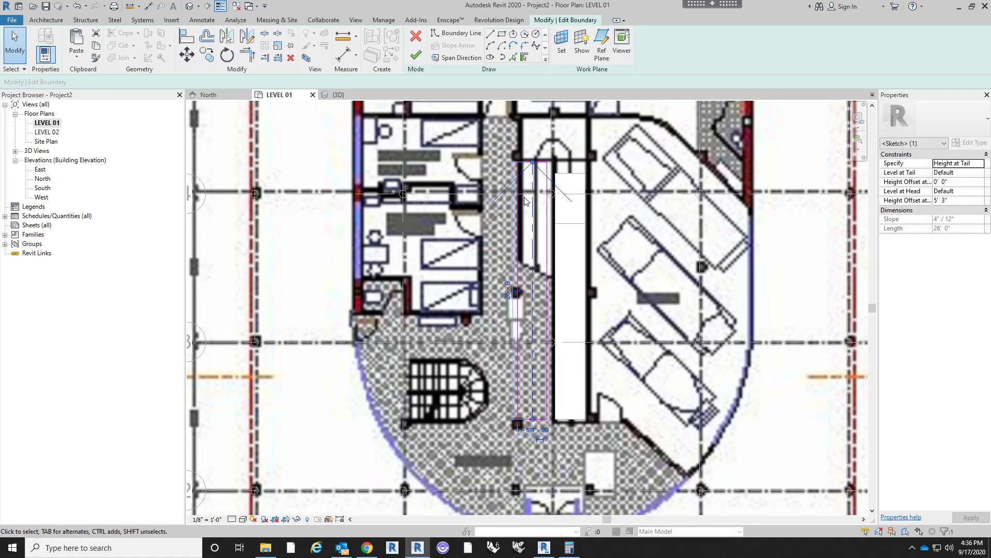
- Rotate the left flight's slope arrow 180° so it points down the plan, and finish the floor sketch
left_click(228, 54)
left_click(533, 138)
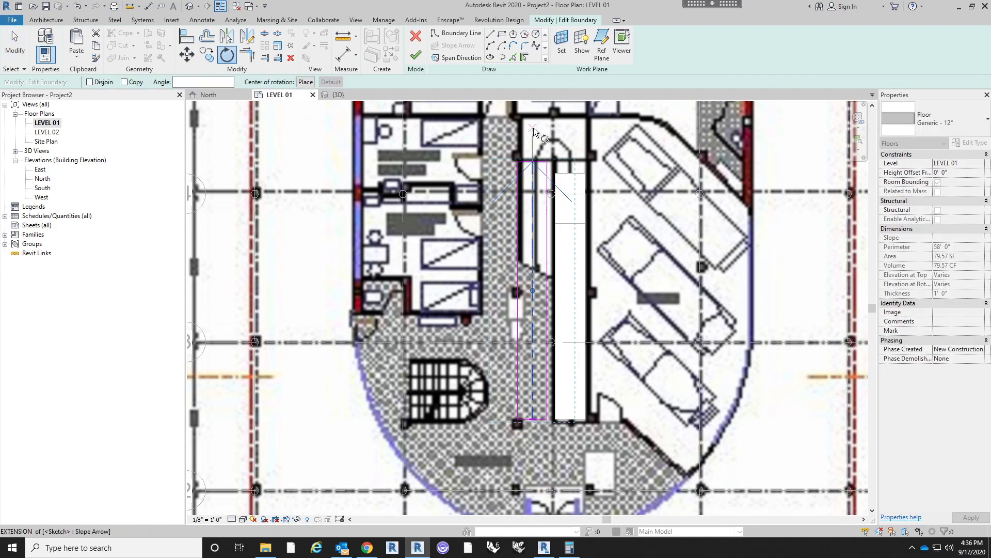
left_click(539, 462)
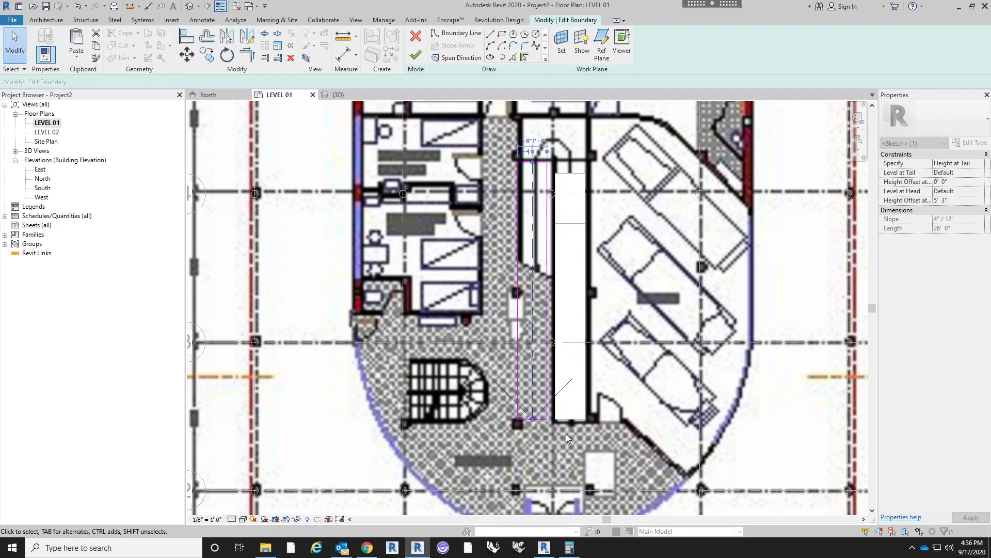
left_click(416, 55)
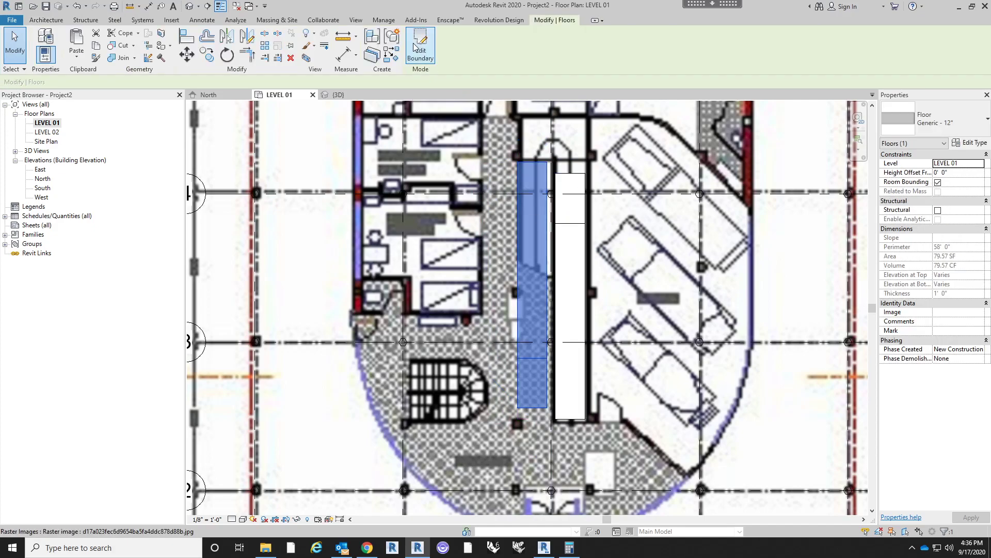
- Inspect the left flight in 3D and check its slope arrow's height offsets in the boundary sketch
left_click(191, 7)
middle_click_drag(673, 308, 543, 331, "shift")
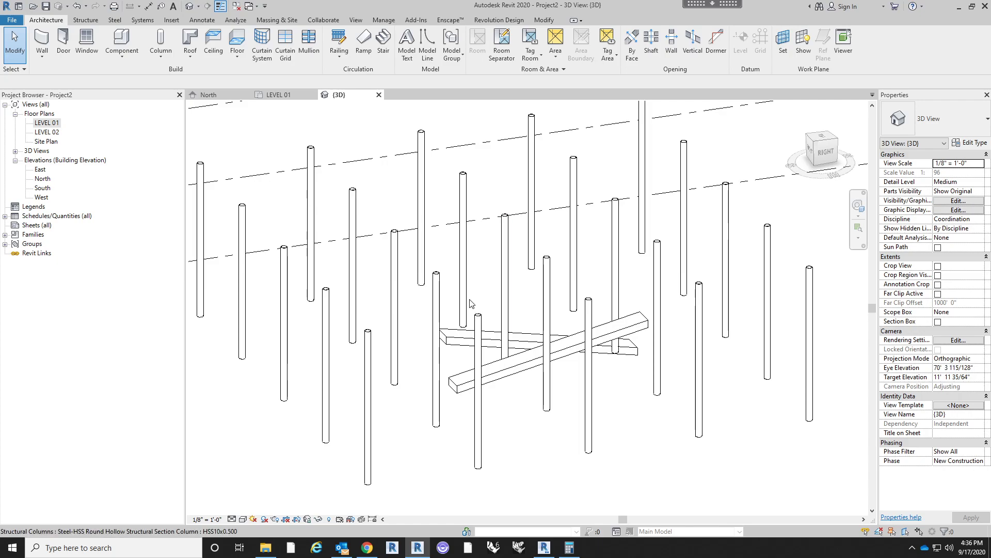
double_click(467, 337)
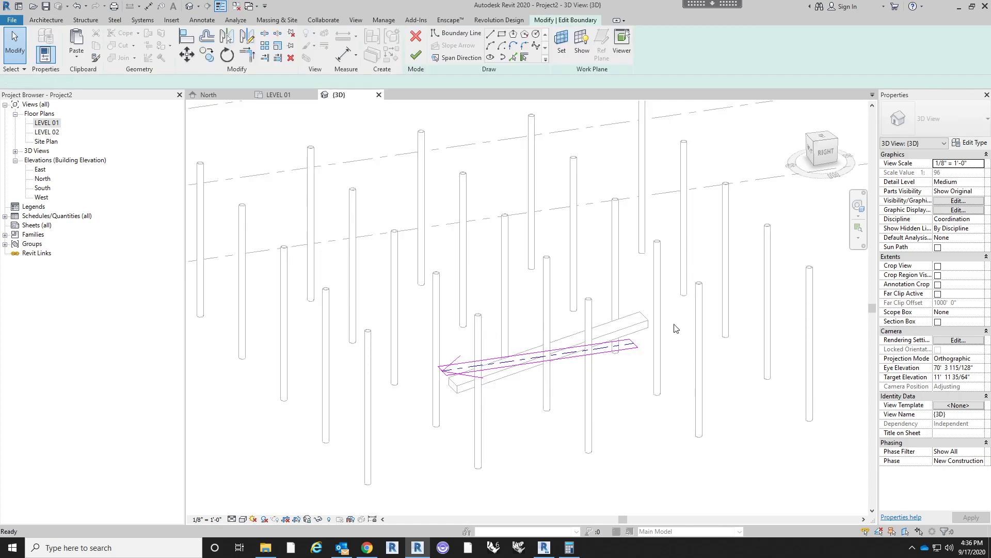
left_click(539, 361)
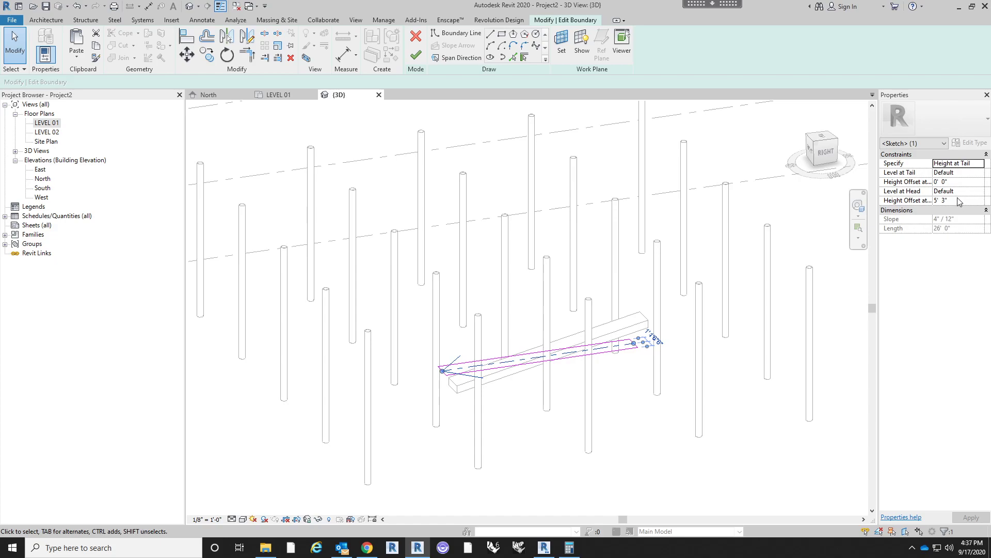
left_click(416, 55)
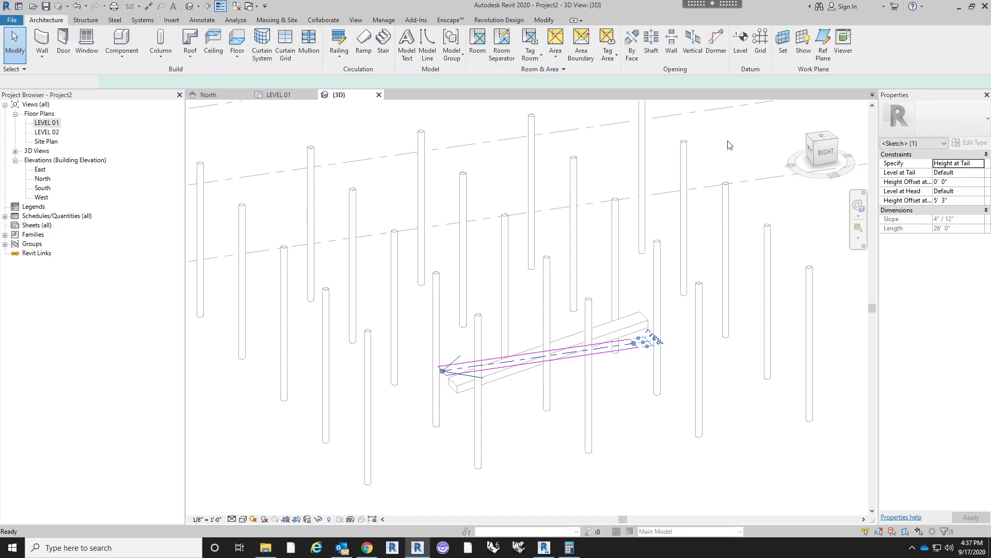
- From the left side view, move the left flight up 5' 3" so its low end meets the right flight's high end, and inspect it in 3D
left_click(809, 150)
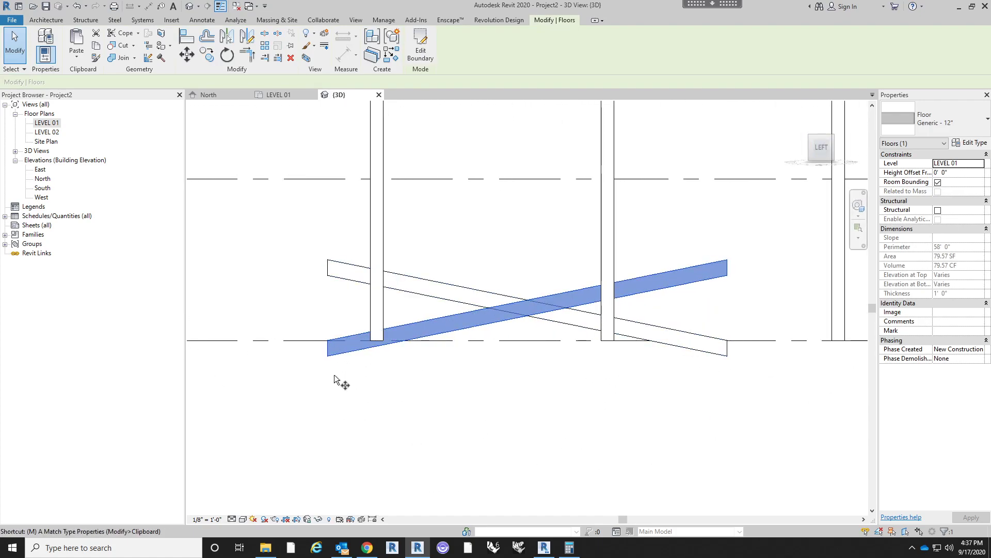
key("m")
key("v")
left_click(328, 342)
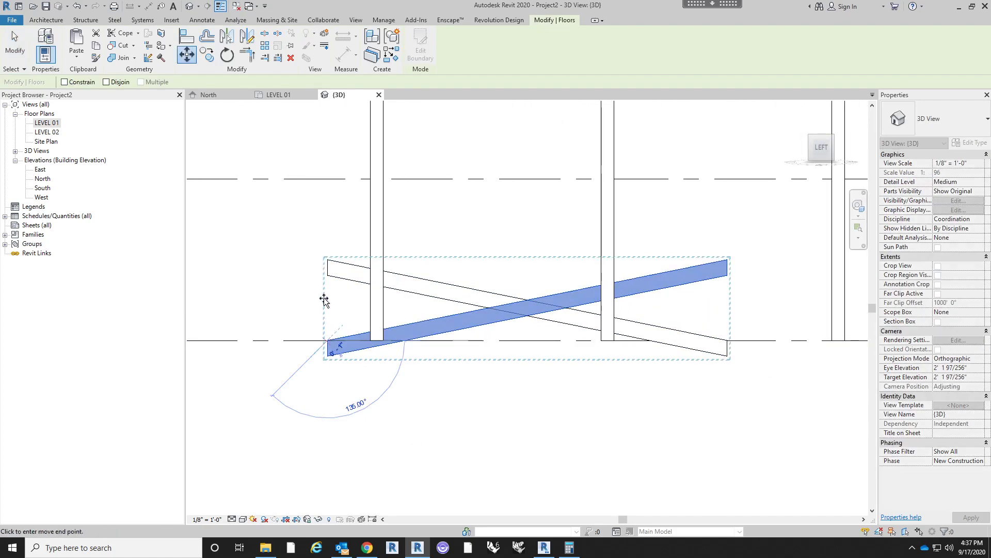
left_click(327, 262)
middle_click_drag(318, 315, 454, 349)
scroll(454, 348, "down", 2)
left_click(675, 351)
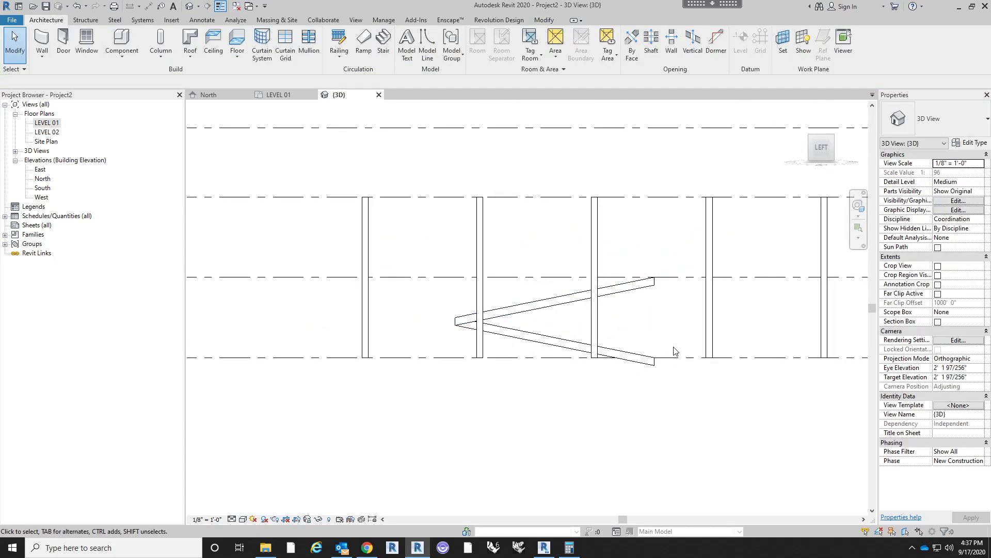
middle_click_drag(686, 343, 516, 414, "shift")
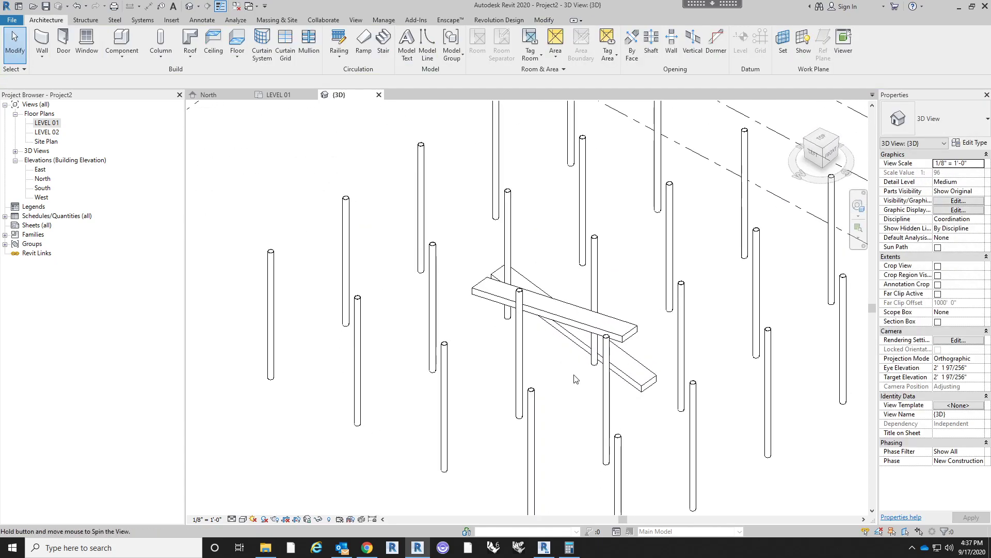
- On LEVEL 01, start a Generic - 12" floor and sketch a landing rectangle about 6' 8" wide across the upper ends of both ramp flights
left_click(54, 124)
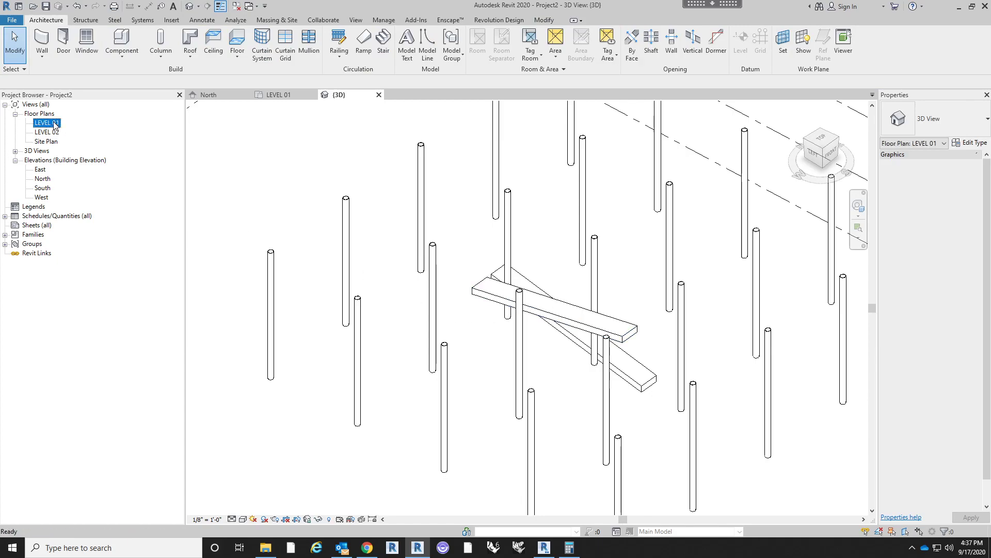
double_click(47, 123)
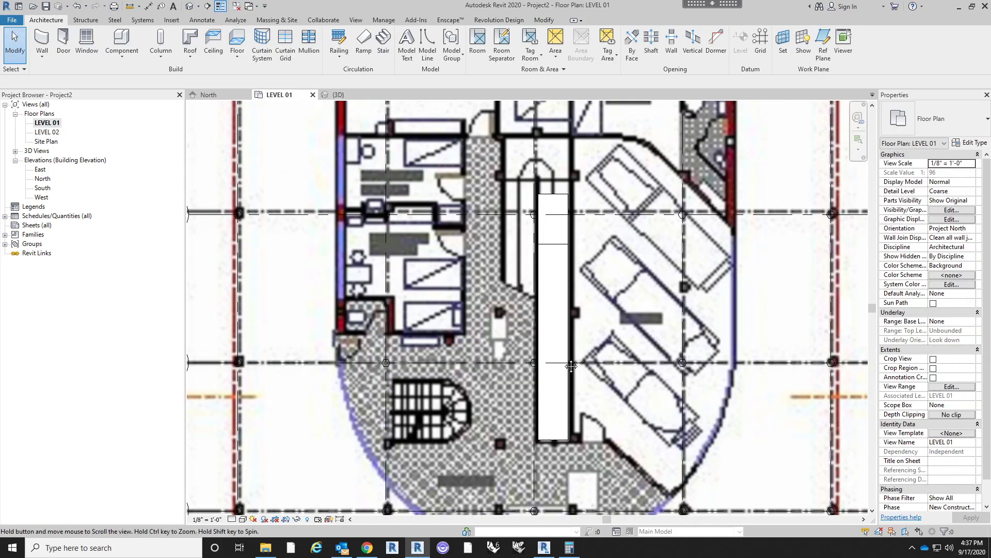
scroll(554, 339, "down", 2)
scroll(497, 262, "up", 3)
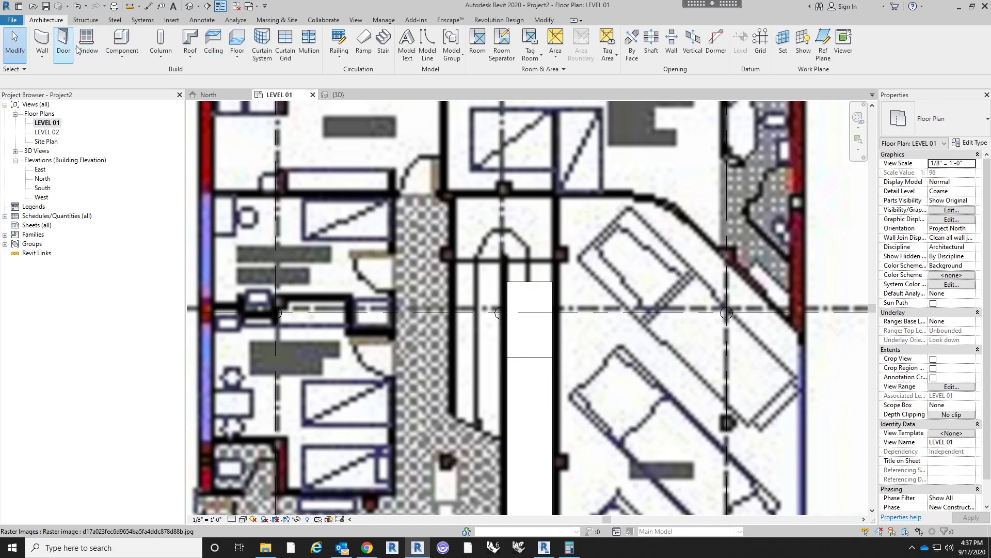
left_click(237, 41)
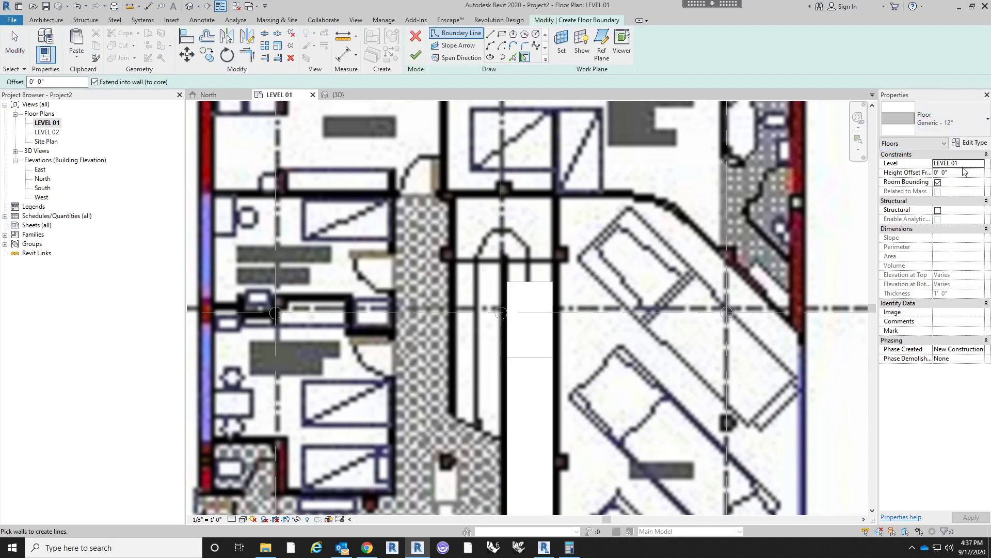
left_click(502, 33)
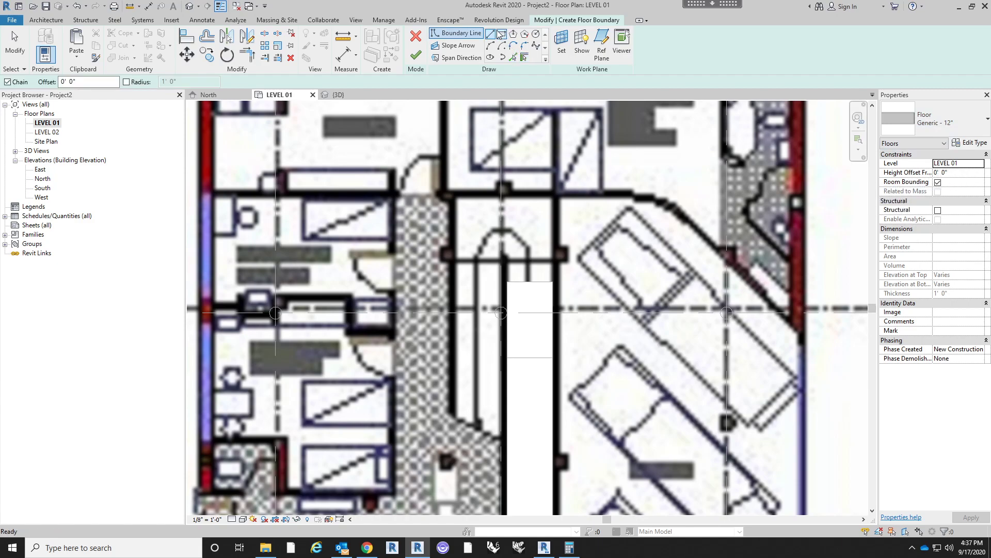
left_click(553, 281)
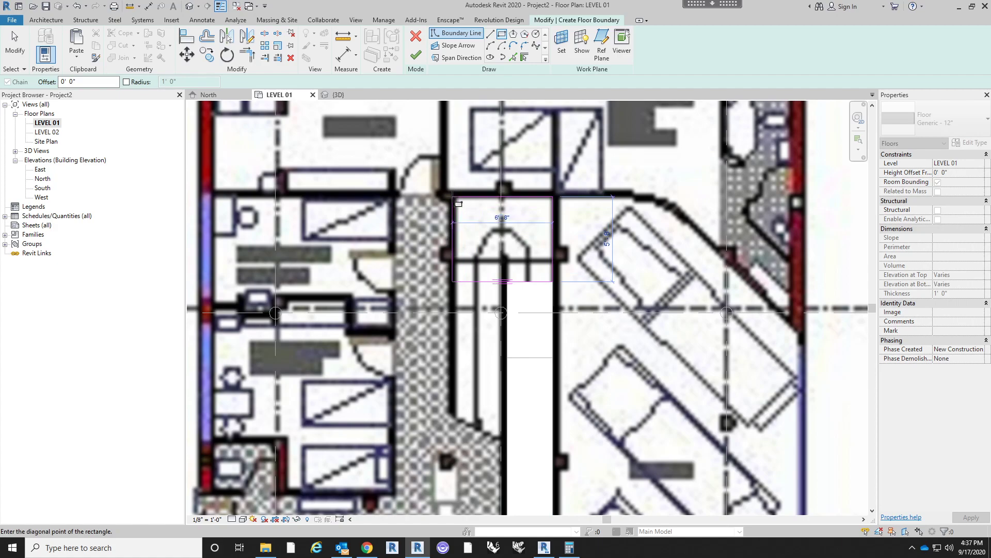
left_click(452, 197)
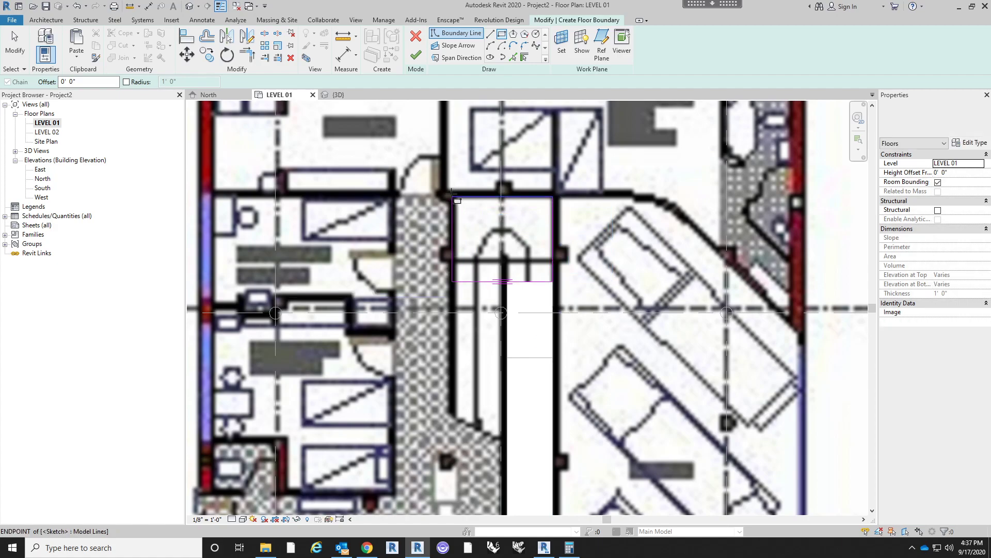
- In the 3D view, align the landing sketch's outer side edge with the left ramp flight's outer side face
left_click(190, 6)
middle_click_drag(599, 278, 585, 357, "shift")
scroll(435, 266, "up", 3)
left_click(187, 35)
left_click(643, 369)
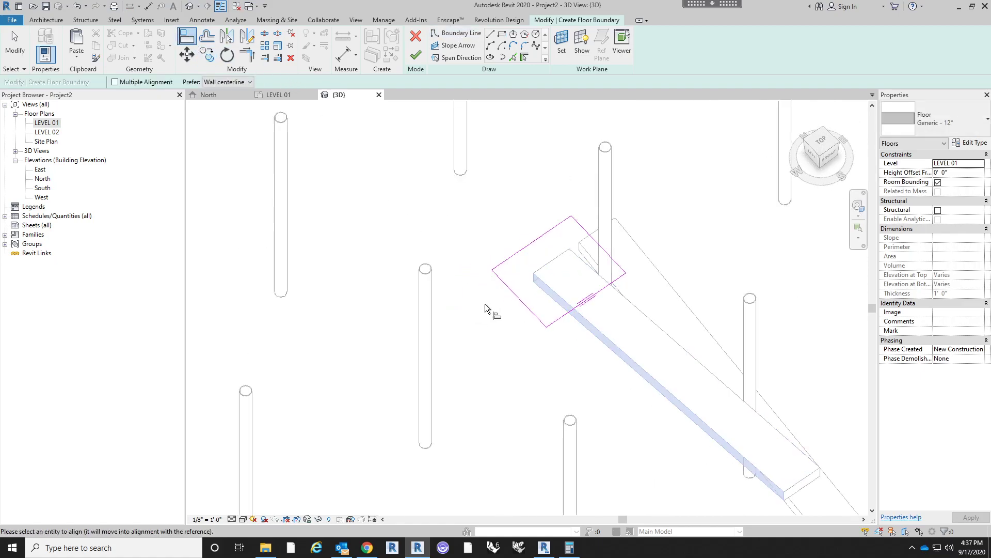
left_click(519, 299)
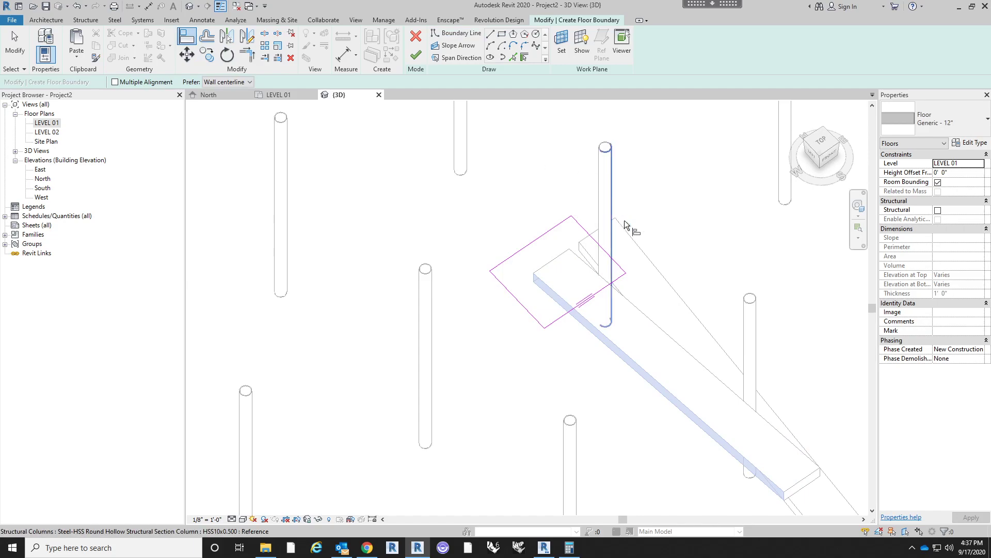
key("Escape")
key("Escape")
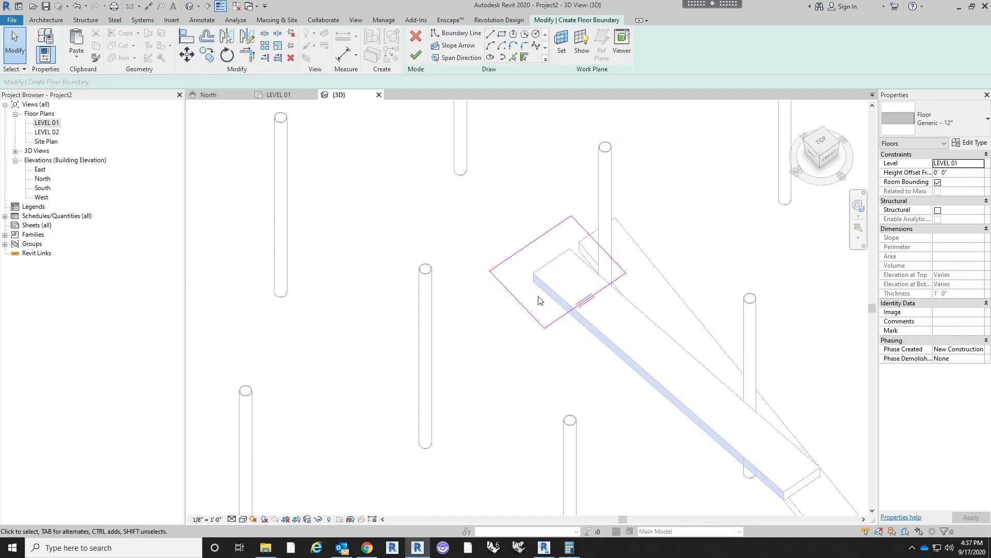
- Set the landing floor's height offset from LEVEL 01 to 5' 3" and finish the floor sketch
left_click(967, 172)
type("5' 3\"")
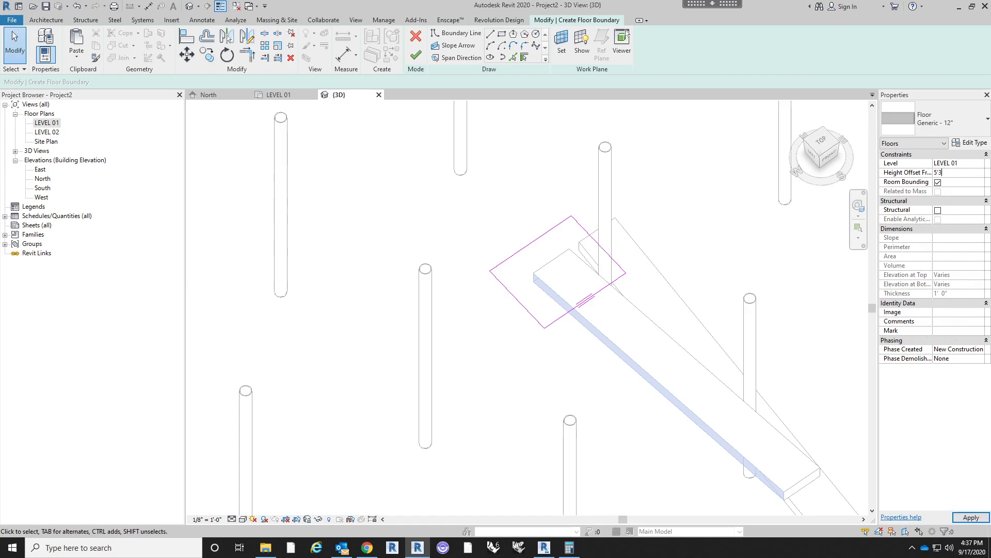
left_click(415, 55)
middle_click_drag(516, 338, 607, 263, "shift")
left_click(573, 355)
middle_click_drag(635, 364, 695, 395, "shift")
- Edit the landing's boundary, align its ramp-side edge with the right flight's upper end face, and finish the sketch
double_click(436, 203)
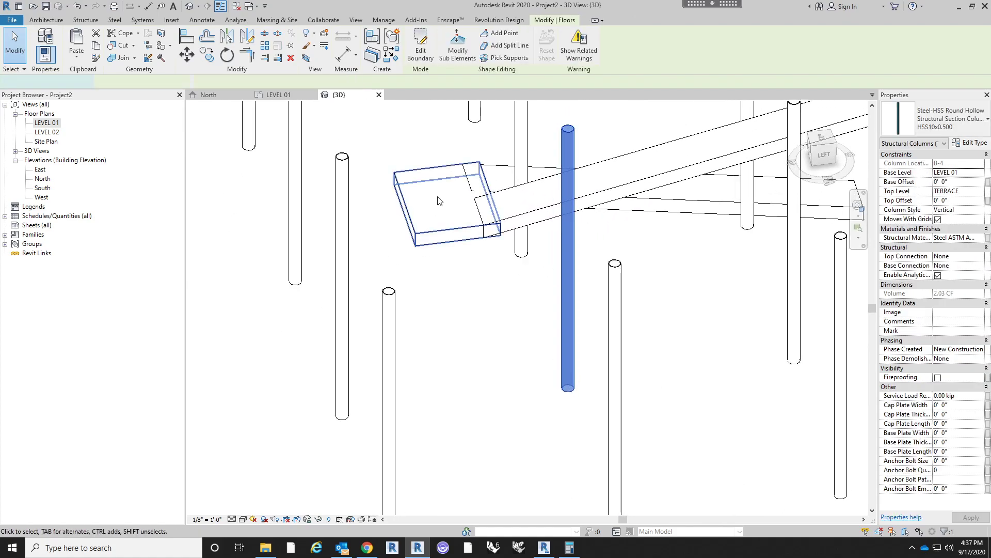
scroll(436, 196, "up", 3)
key("l")
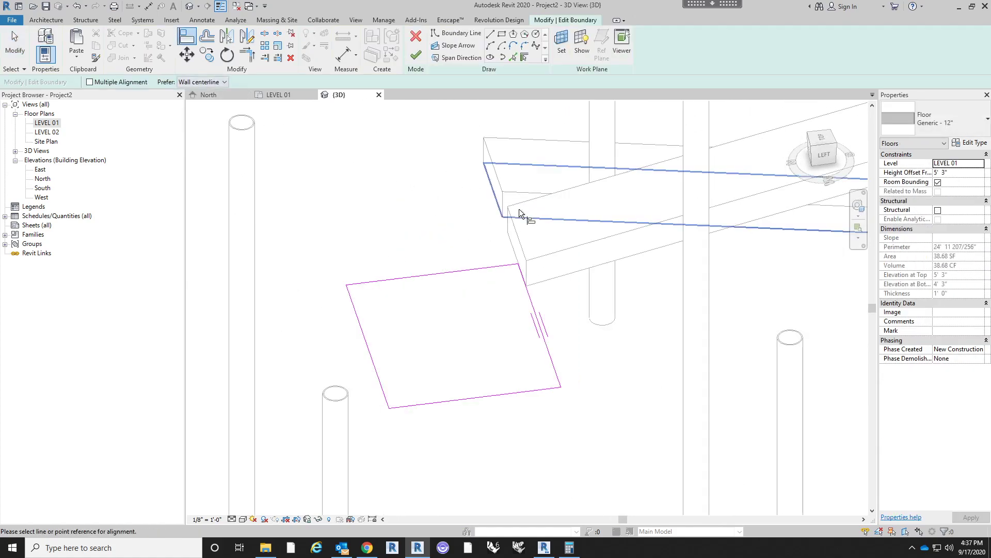
left_click(492, 182)
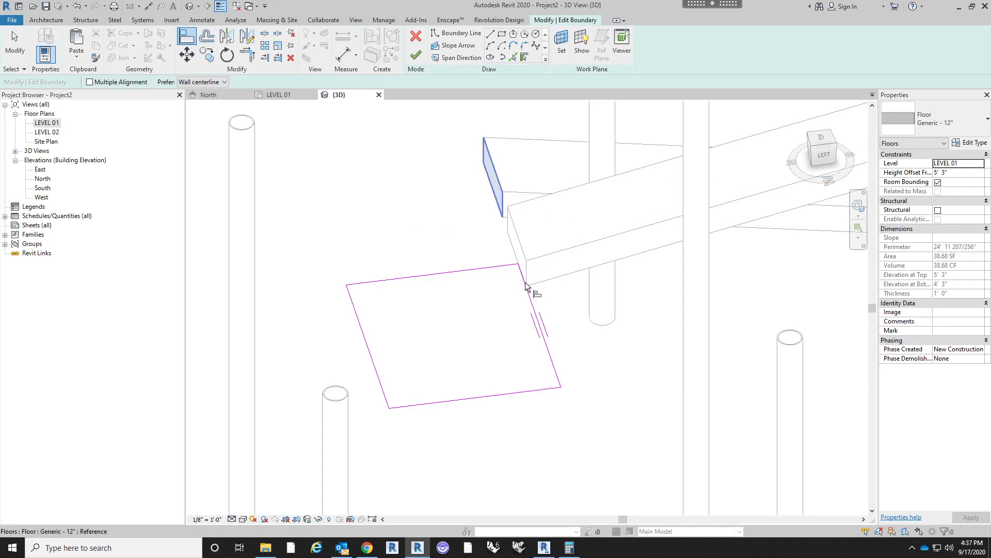
left_click(539, 321)
scroll(576, 338, "down", 3)
key("Escape")
left_click(415, 56)
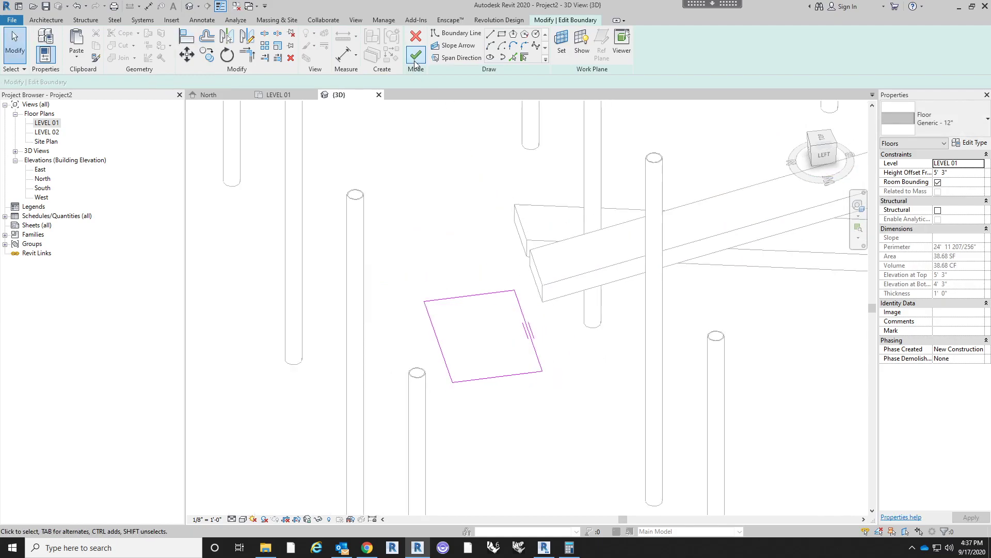
left_click(568, 386)
middle_click_drag(568, 386, 560, 330, "shift")
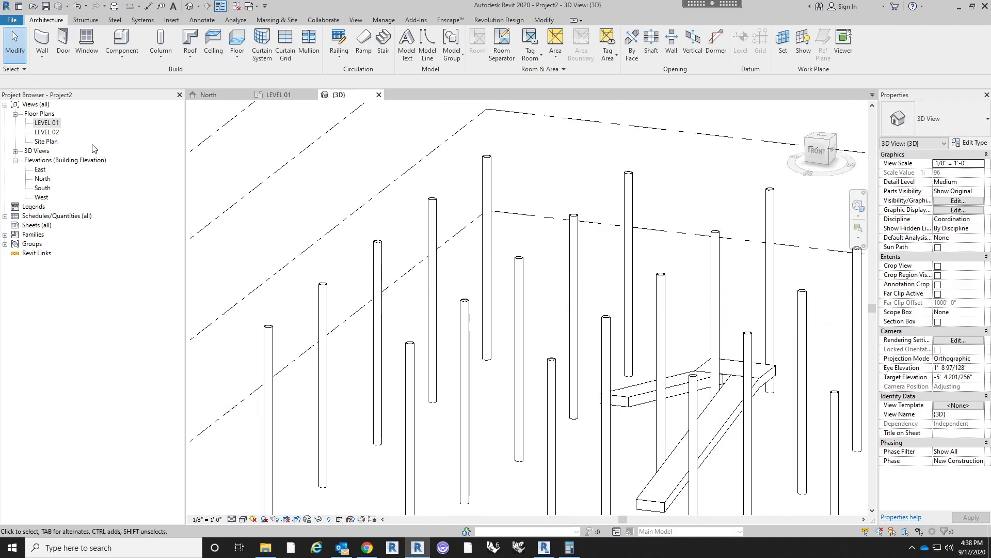
- Select both ramp flights and the landing in 3D and combine them into a model group named Ramp
double_click(45, 123)
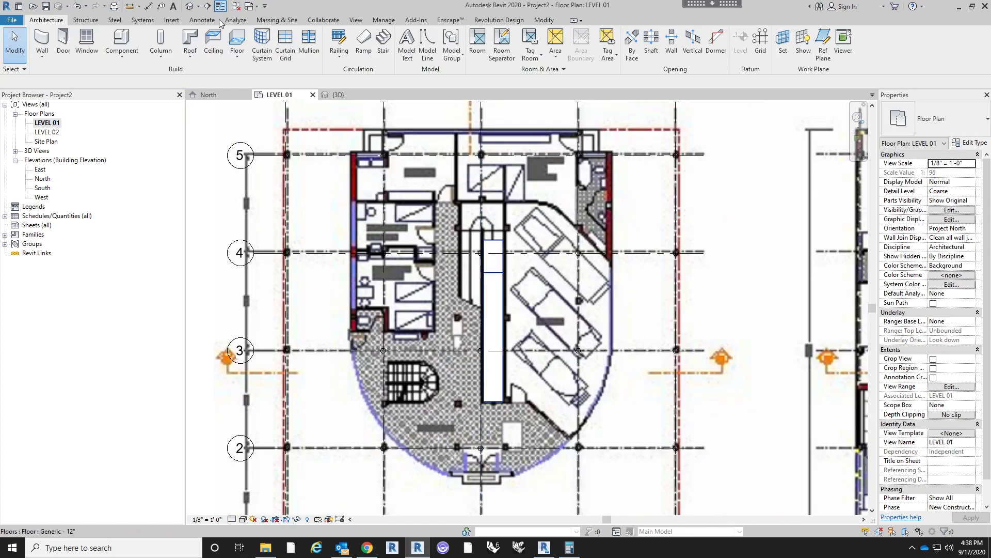
left_click(190, 7)
scroll(585, 263, "down", 3)
middle_click_drag(686, 300, 544, 273, "shift")
left_click(626, 353)
left_click(626, 352, "ctrl")
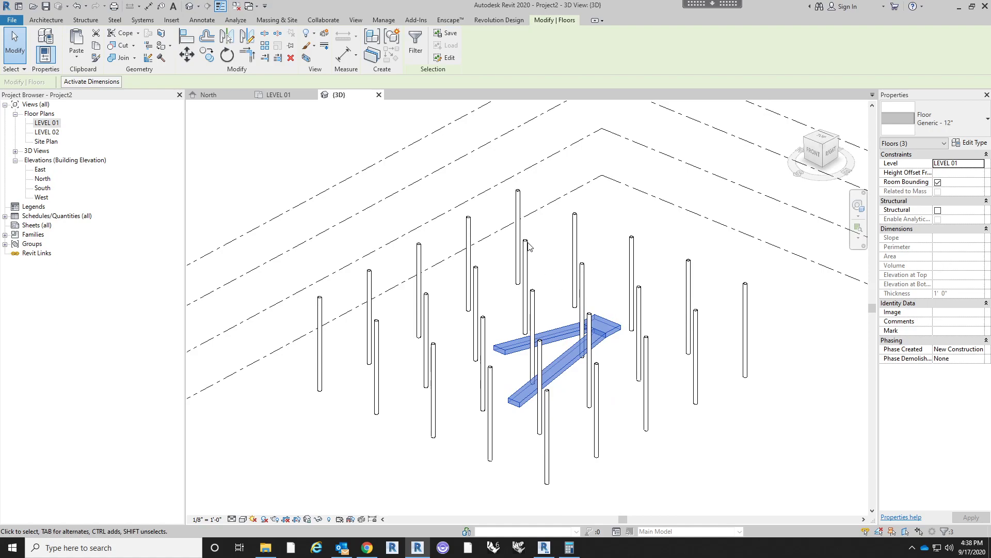
left_click(393, 36)
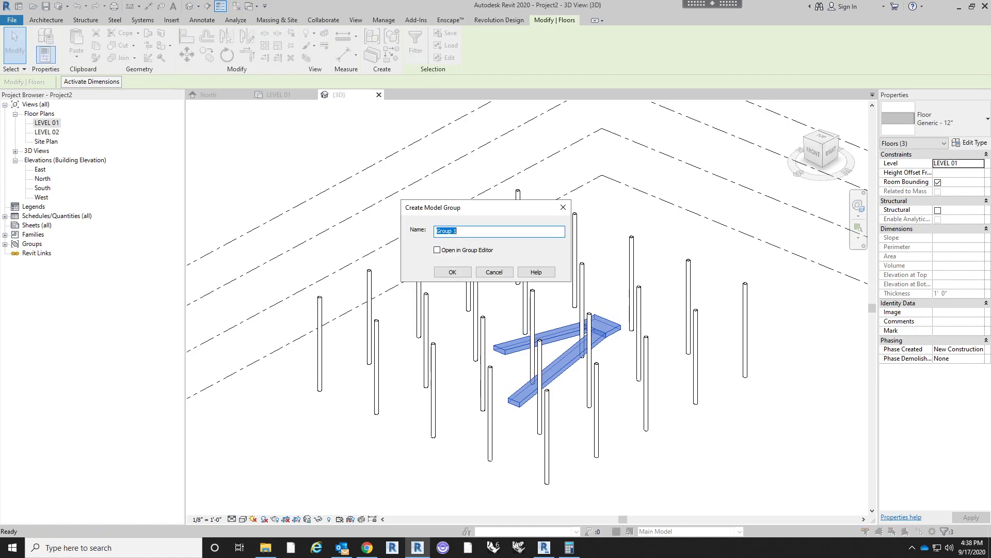
left_click(563, 214)
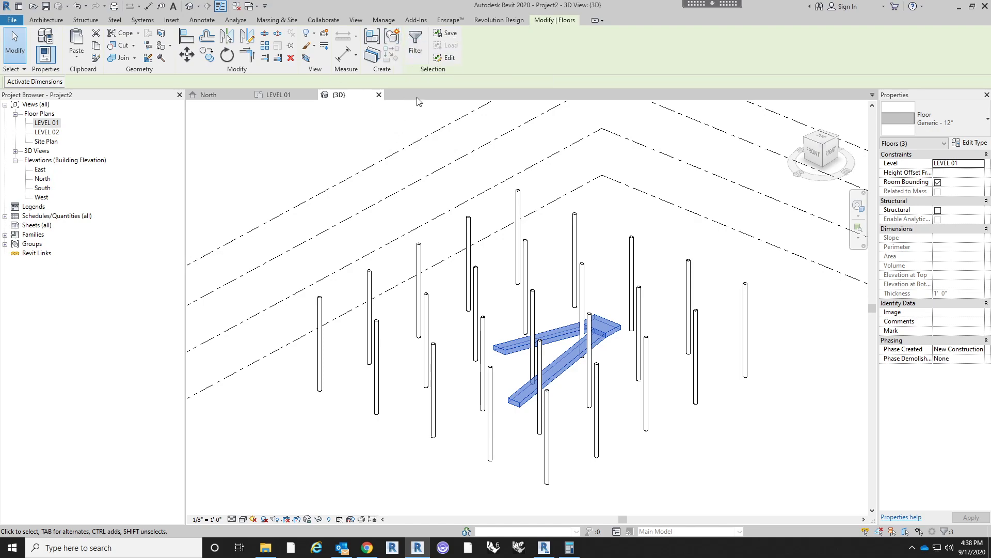
left_click(394, 37)
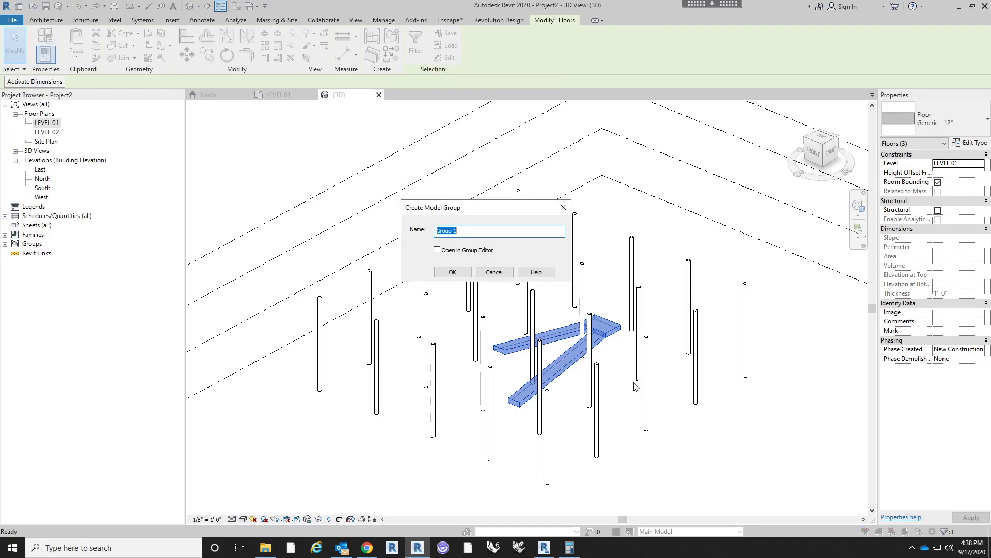
type("rAM")
key("BackSpace")
key("BackSpace")
key("BackSpace")
type("Ramp")
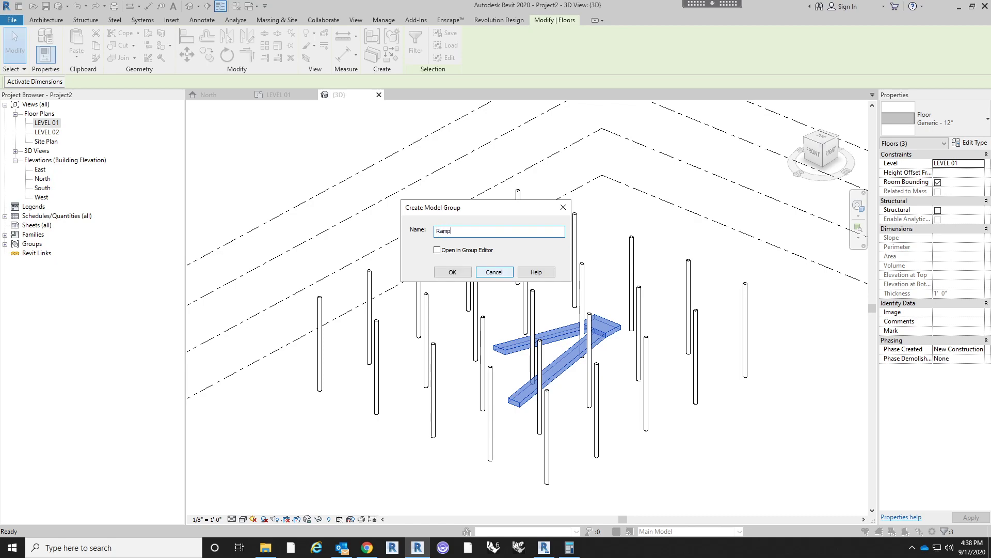
key("Return")
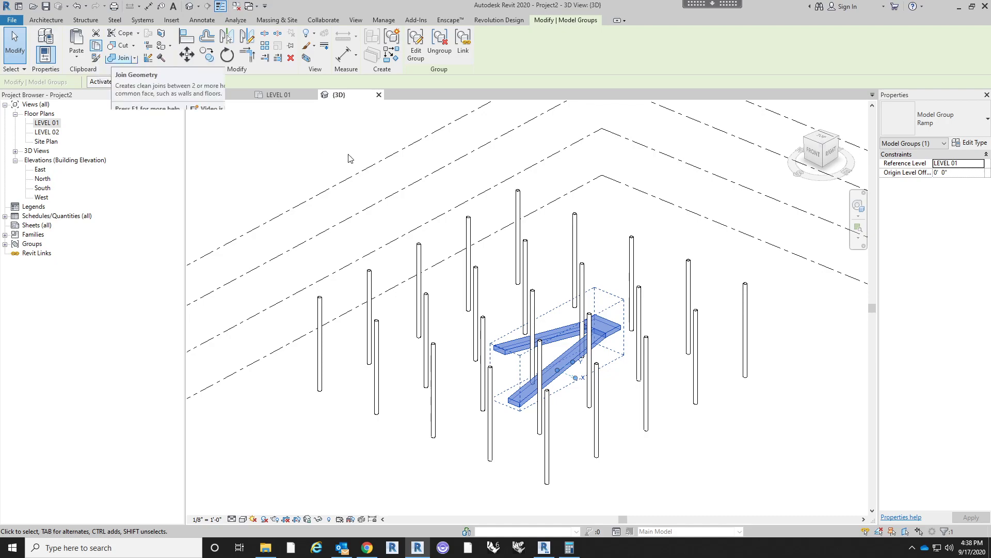
- Paste the copied Ramp group aligned to LEVEL 02 and inspect the stacked ramps in 3D
left_click(315, 158)
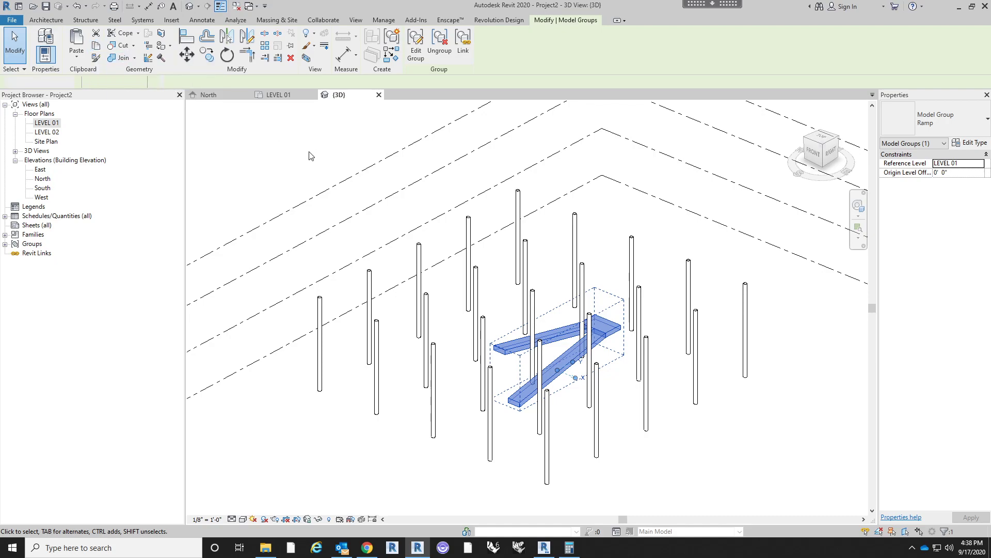
left_click(76, 61)
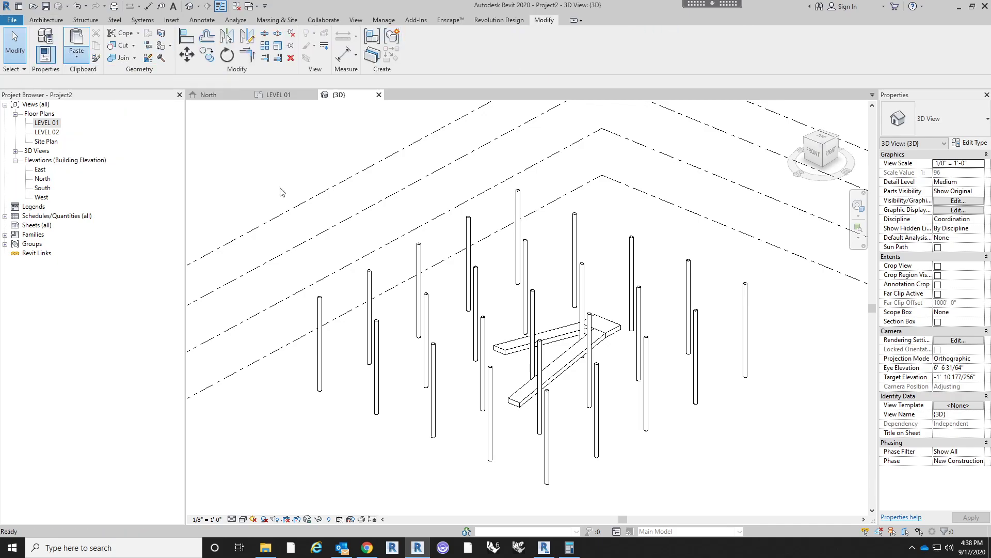
left_click_drag(73, 154, 382, 133)
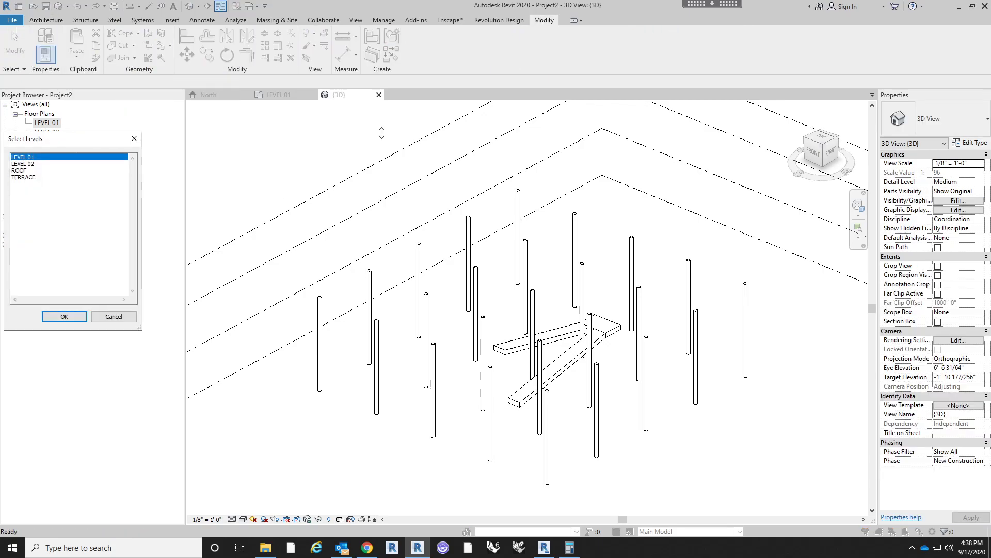
left_click(66, 164)
left_click_drag(69, 143, 346, 141)
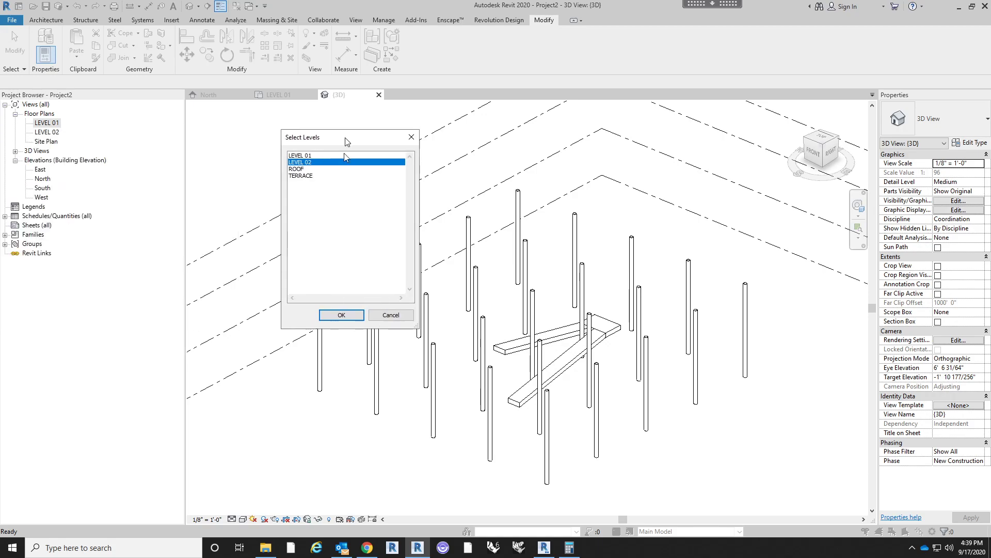
left_click(342, 315)
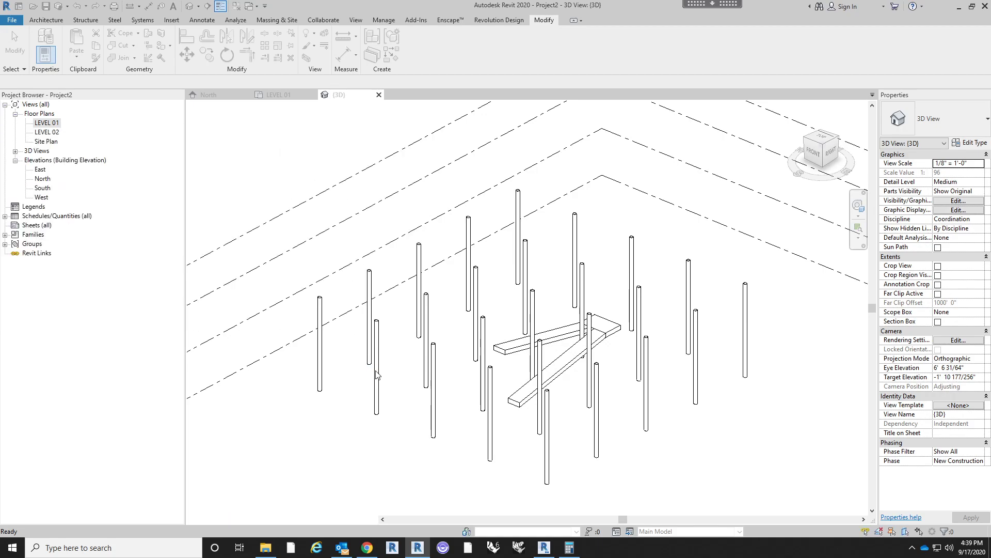
left_click(719, 456)
middle_click_drag(708, 447, 680, 363, "shift")
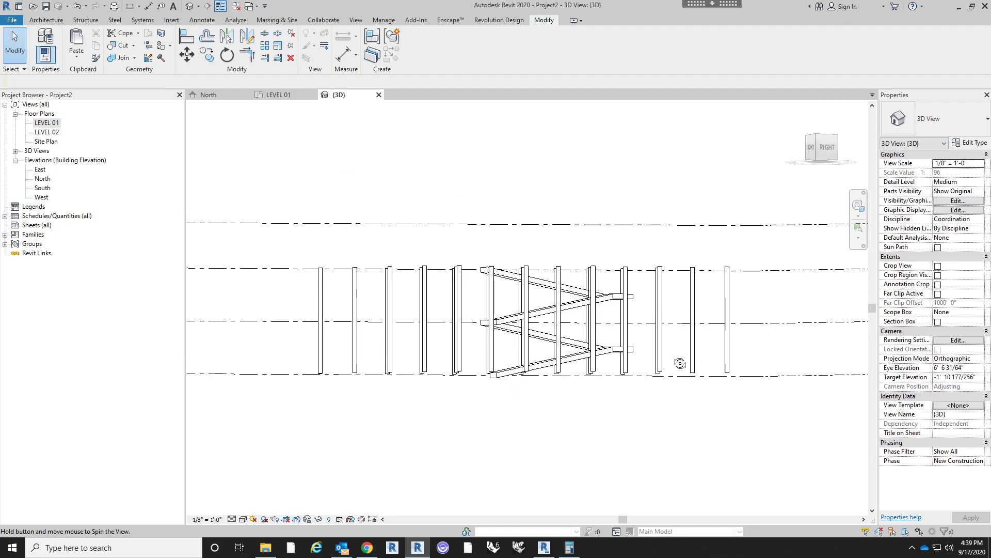
middle_click_drag(482, 396, 615, 366, "shift")
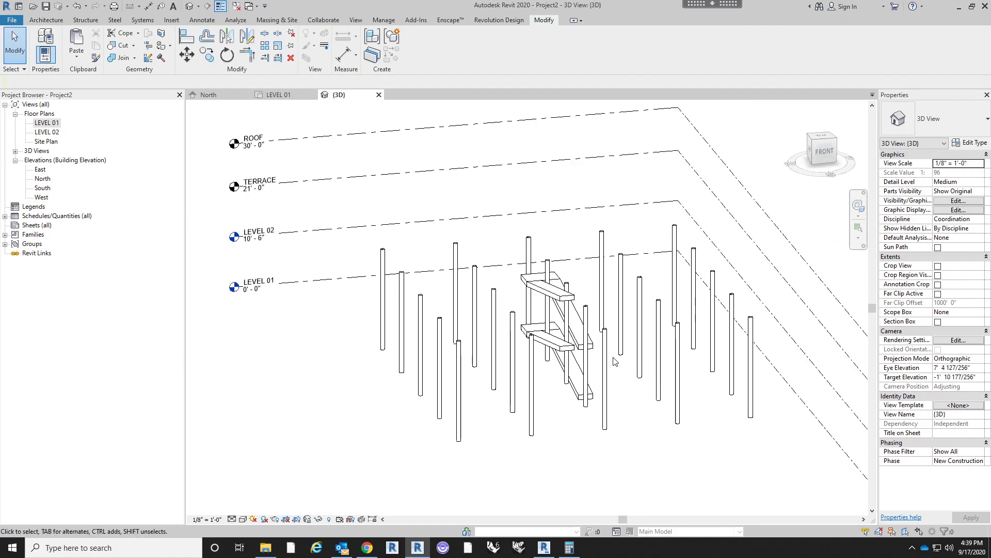
scroll(606, 347, "up", 2)
middle_click_drag(468, 394, 538, 425, "shift")
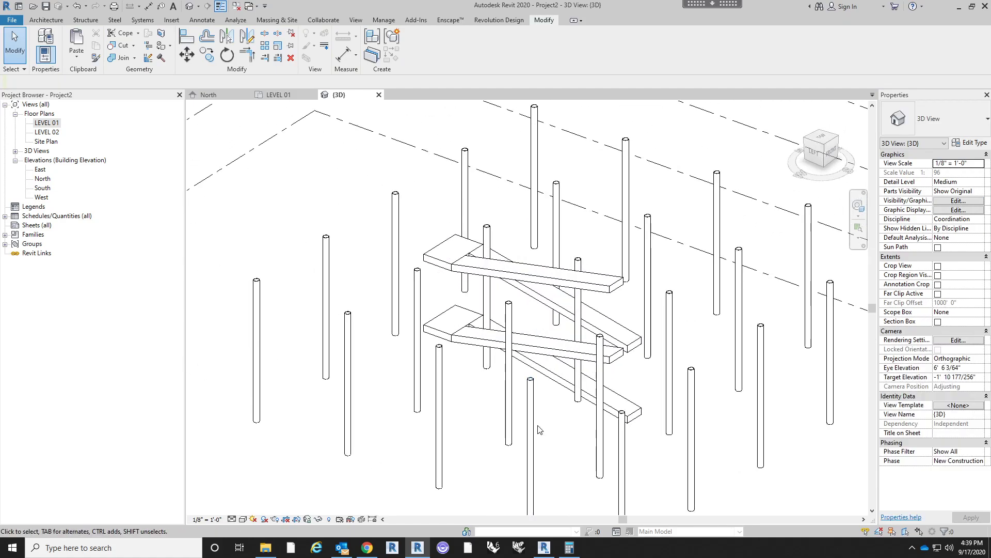
- Edit the lower Ramp group, move its right flight sideways away from the other flight, and finish the group edit
middle_click_drag(654, 400, 608, 421, "shift")
left_click(609, 425)
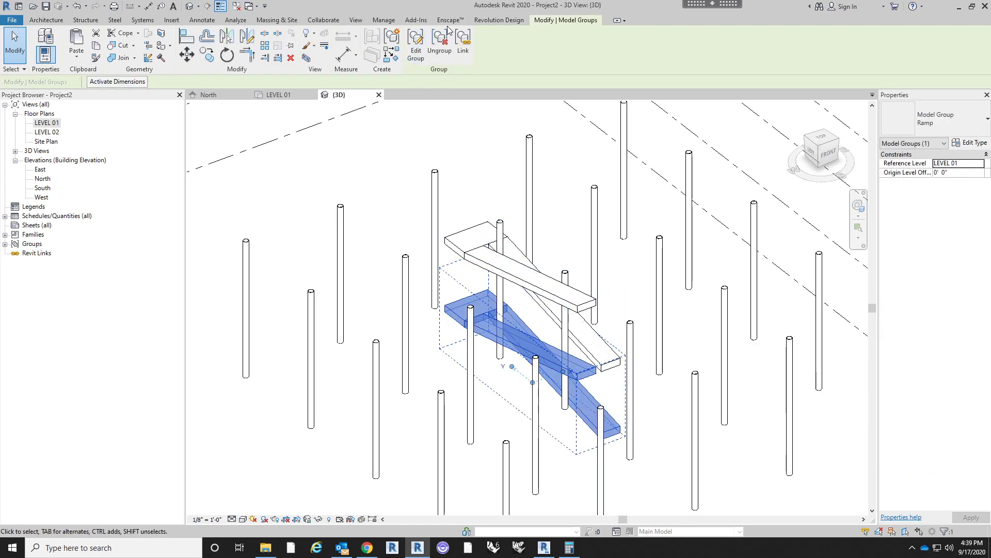
left_click(416, 46)
left_click(595, 438)
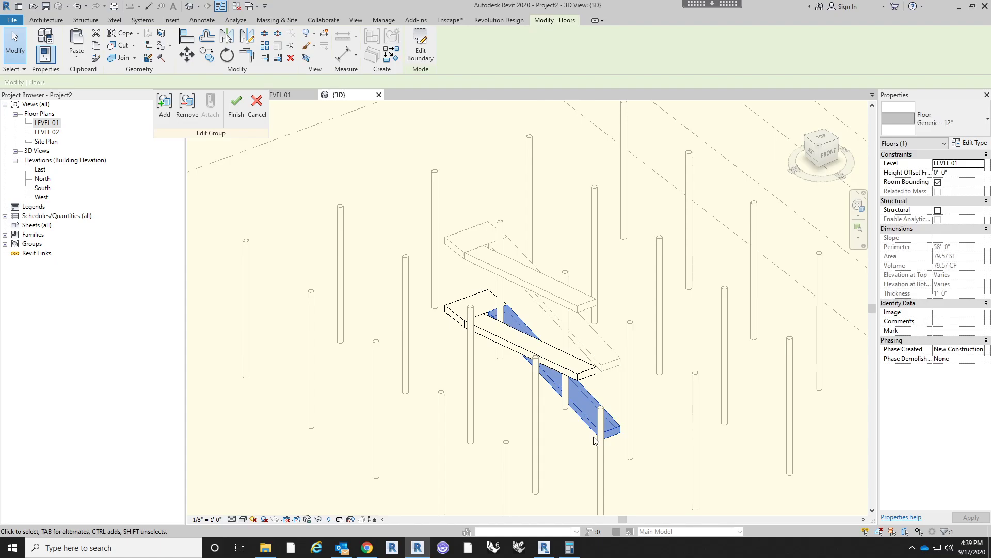
left_click(187, 55)
left_click(656, 435)
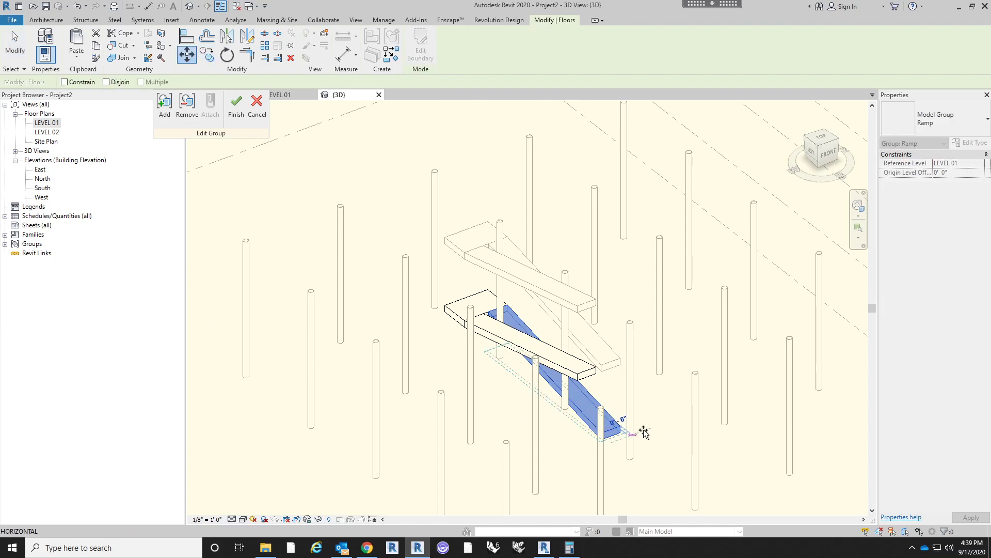
left_click(641, 421)
left_click(237, 126)
key("Escape")
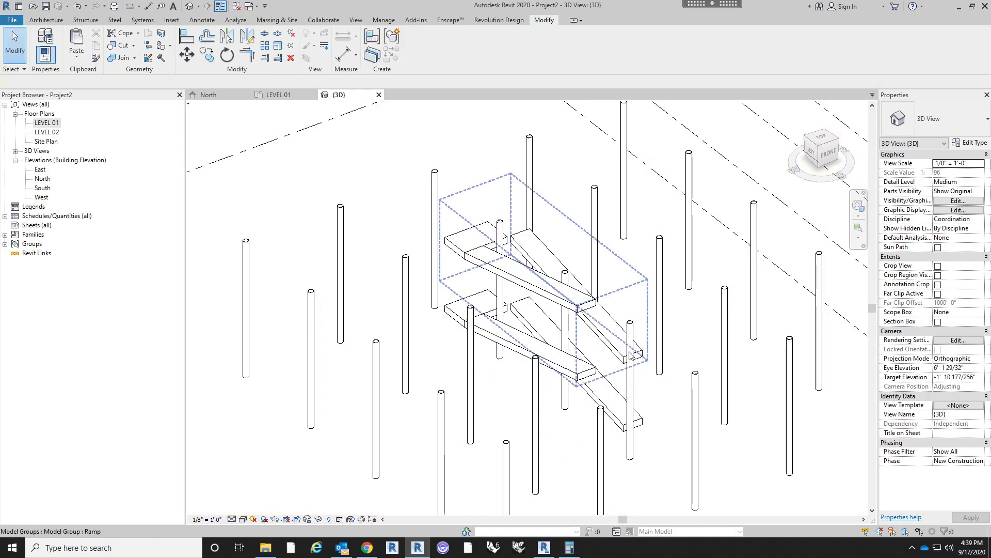
- Undo the right flight's sideways move in the Ramp group and close the group editing
middle_click_drag(627, 359, 650, 280, "shift")
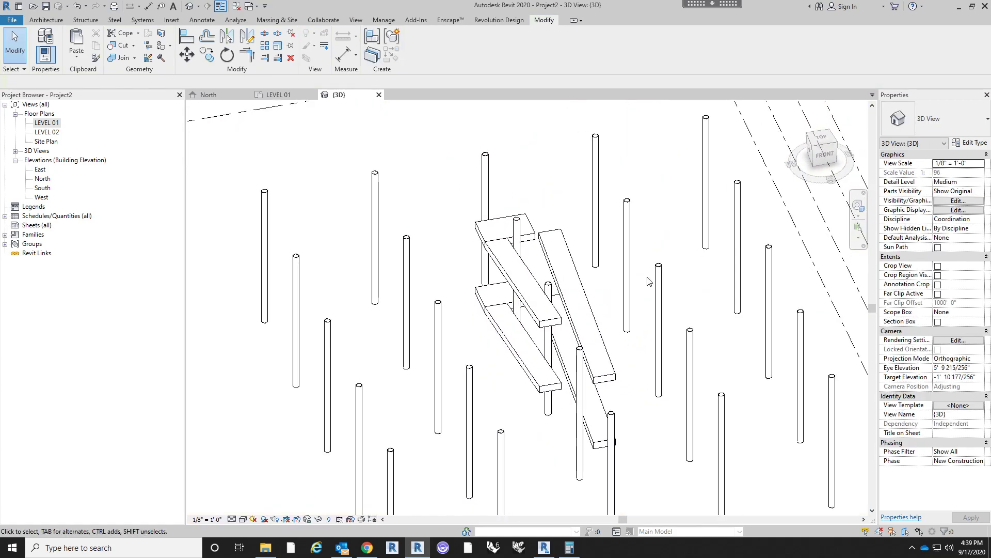
double_click(649, 280)
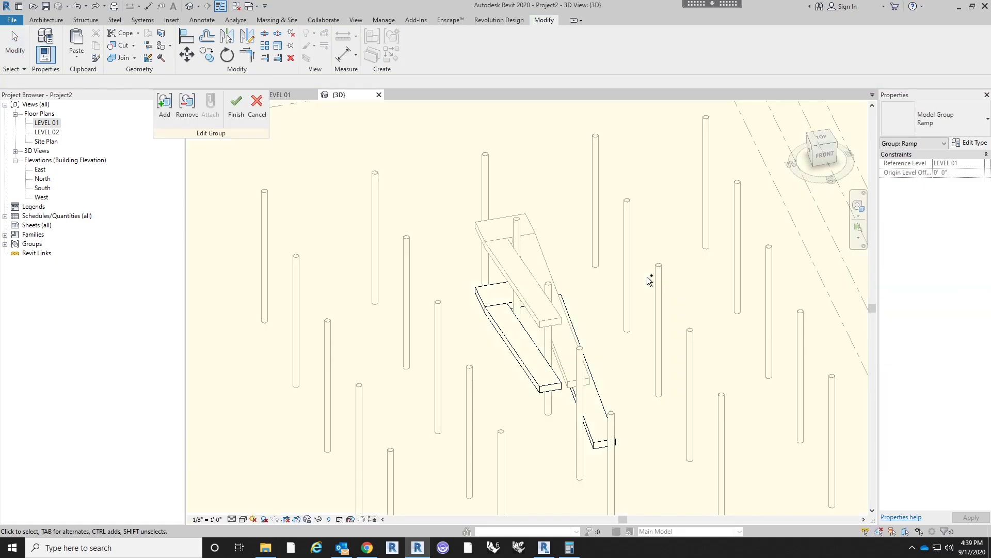
left_click(246, 114)
middle_click_drag(439, 221, 585, 387, "shift")
left_click(585, 466)
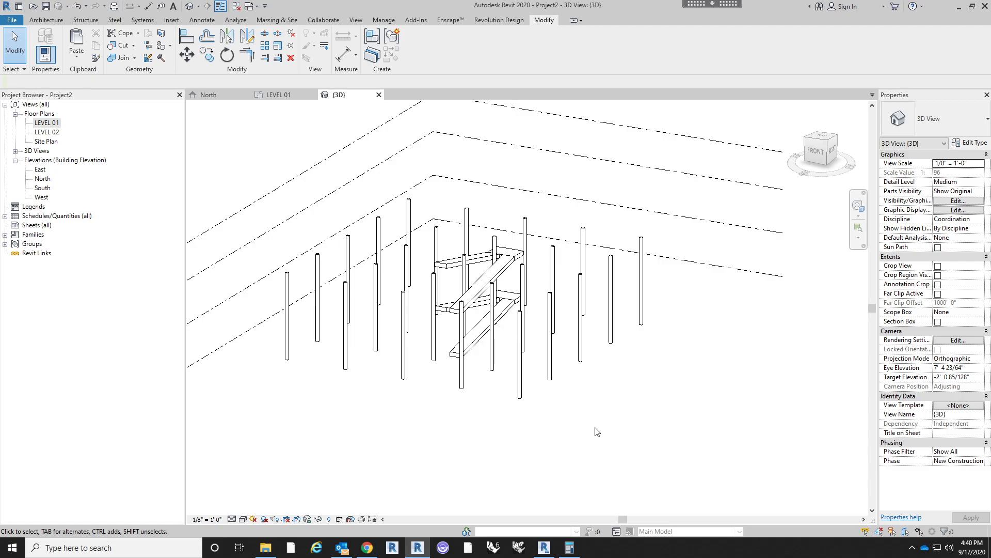
middle_click_drag(534, 419, 540, 445, "shift")
middle_click_drag(604, 412, 619, 356, "shift")
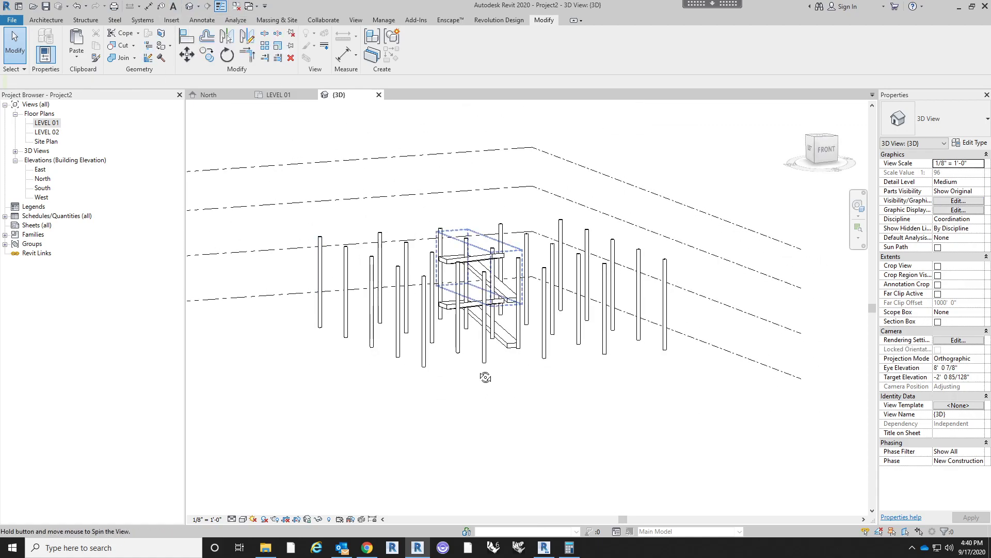
middle_click_drag(487, 376, 443, 420, "shift")
- Open the LEVEL 01 plan and examine the PIANO SECONDO drawing on the reference sheet
double_click(55, 125)
scroll(490, 241, "down", 2)
middle_click_drag(637, 259, 571, 252)
middle_click_drag(619, 338, 482, 289)
scroll(481, 274, "down", 2)
middle_click_drag(705, 342, 599, 308)
scroll(683, 304, "up", 3)
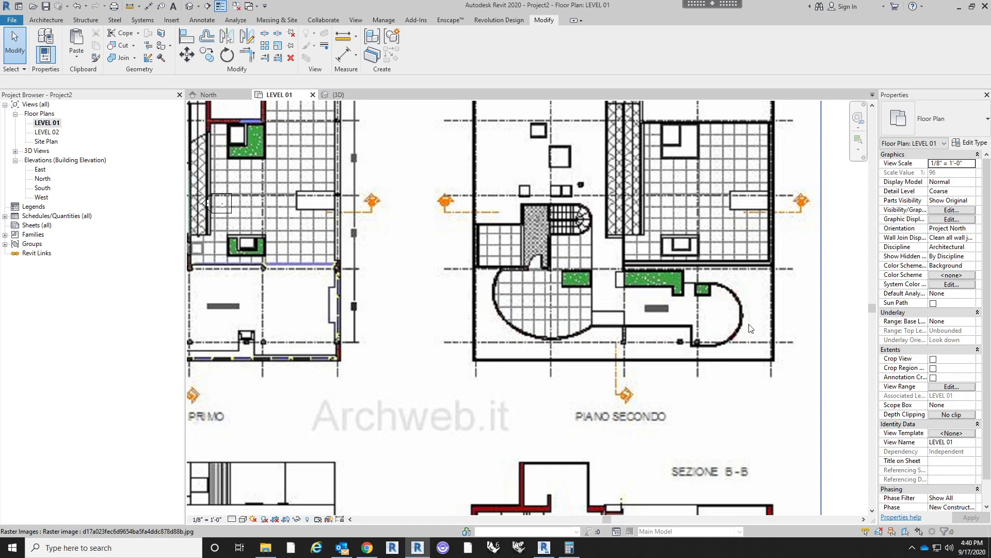
middle_click_drag(756, 285, 713, 287)
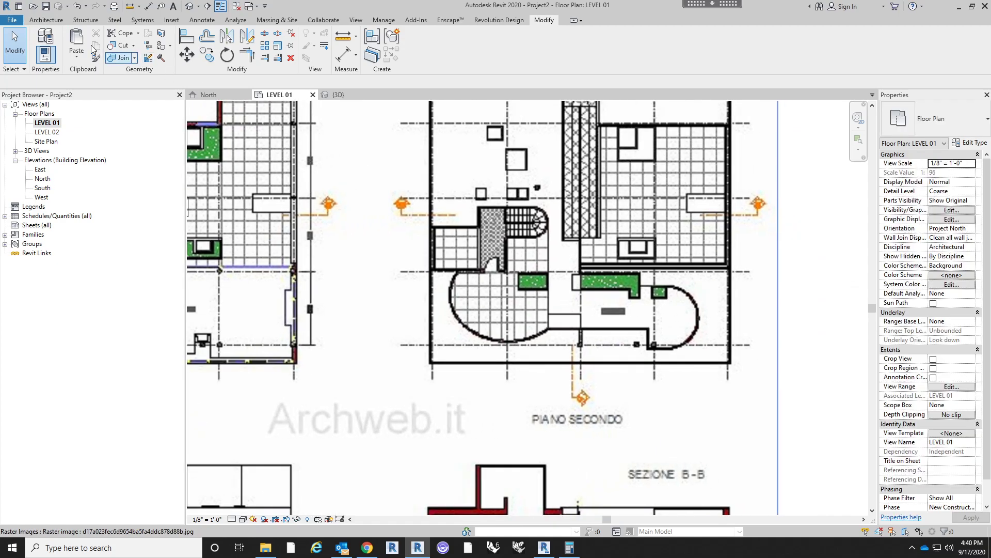
left_click(46, 20)
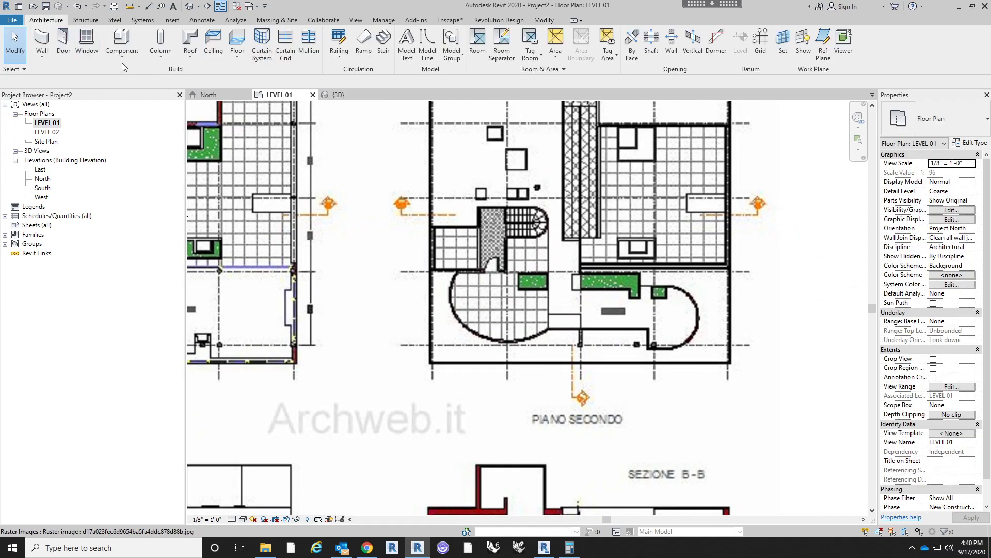
- Draw a Generic - 8" arc wall, radius about 13'-5", along the lower part of the large curved terrace in PIANO SECONDO
left_click(42, 44)
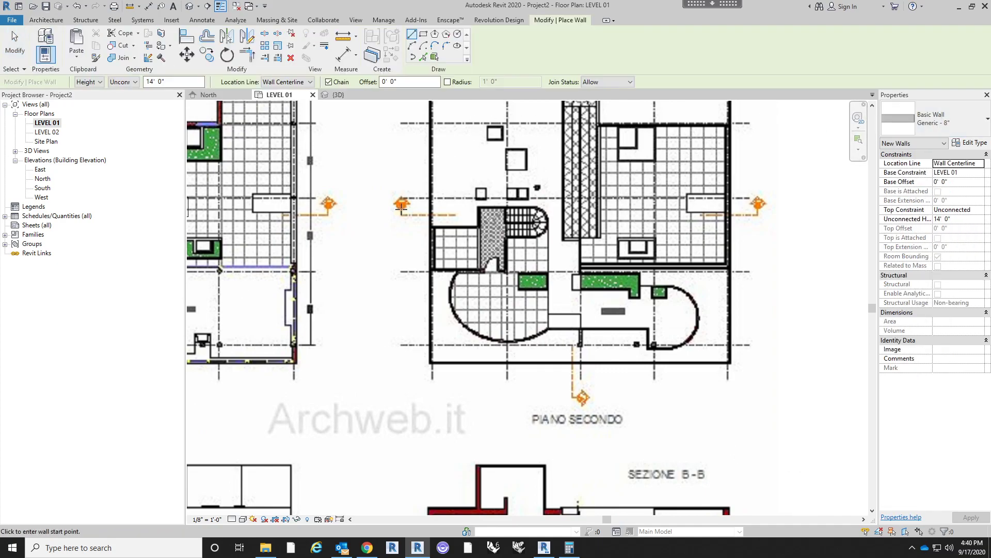
scroll(567, 343, "up", 3)
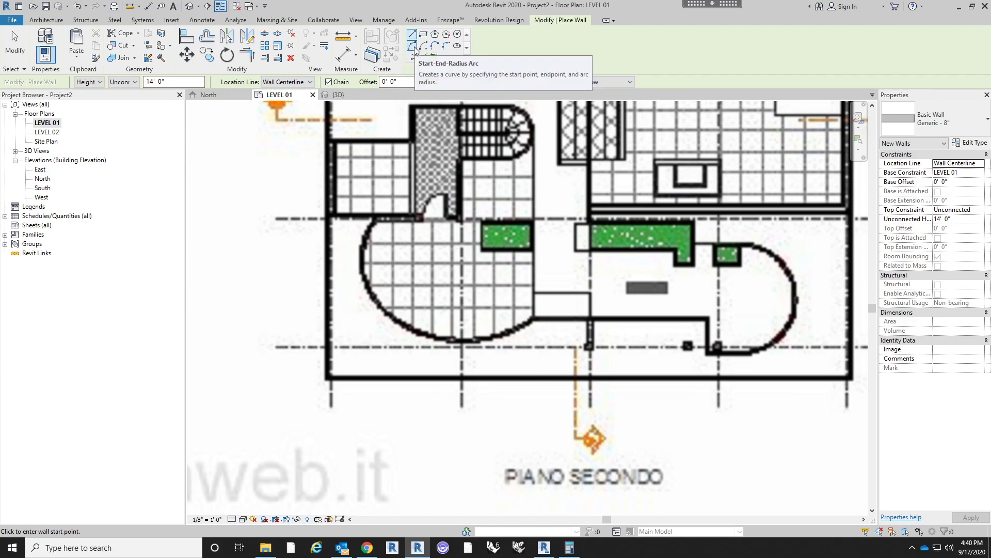
left_click(414, 48)
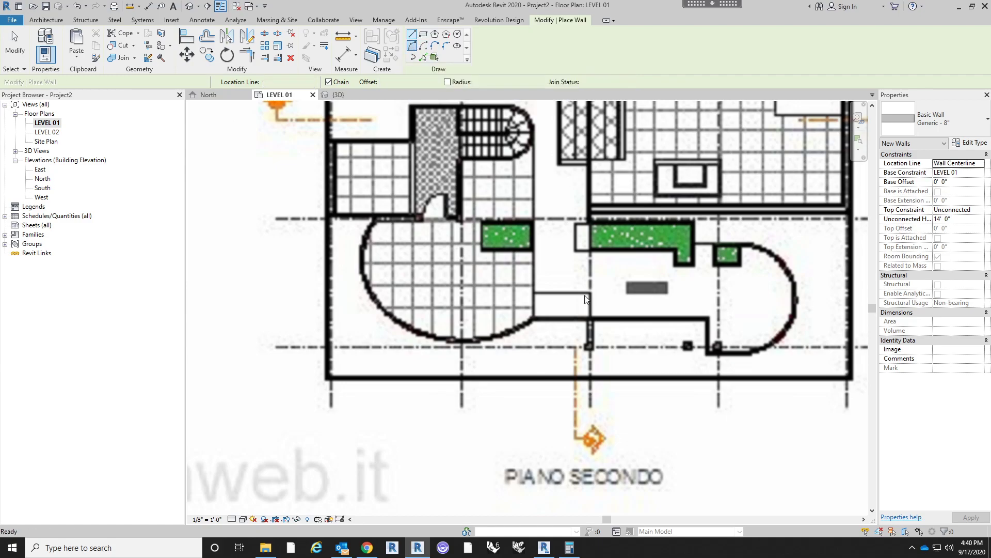
left_click(533, 319)
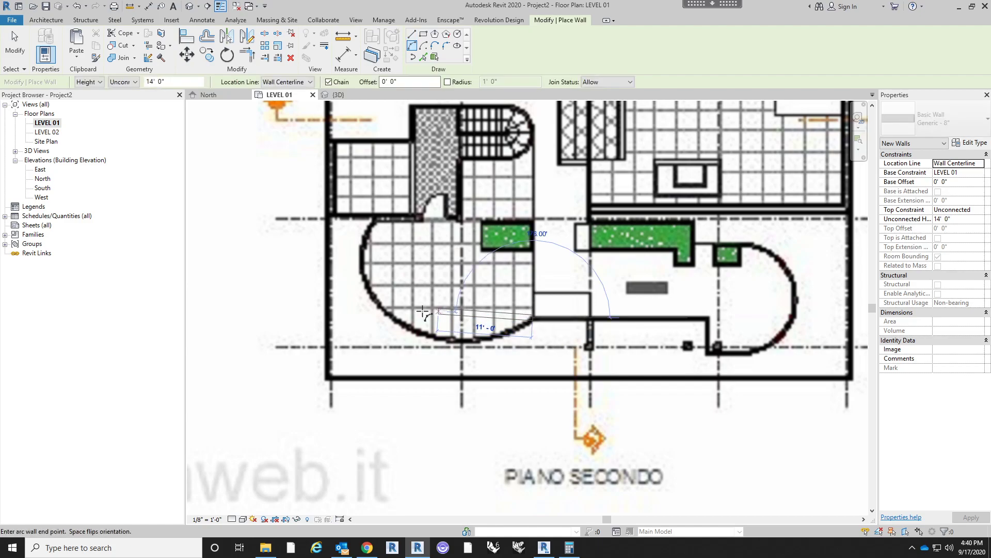
left_click(393, 318)
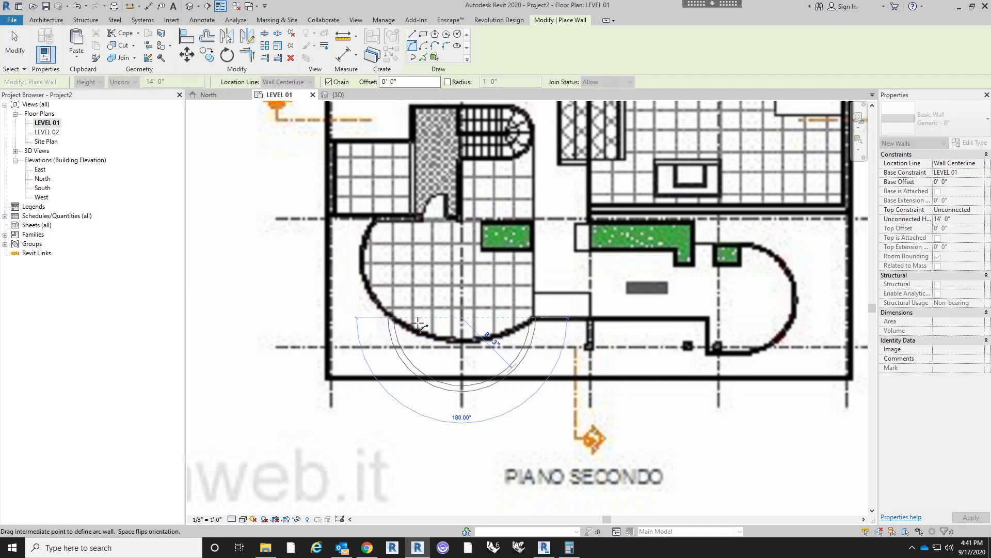
left_click(460, 344)
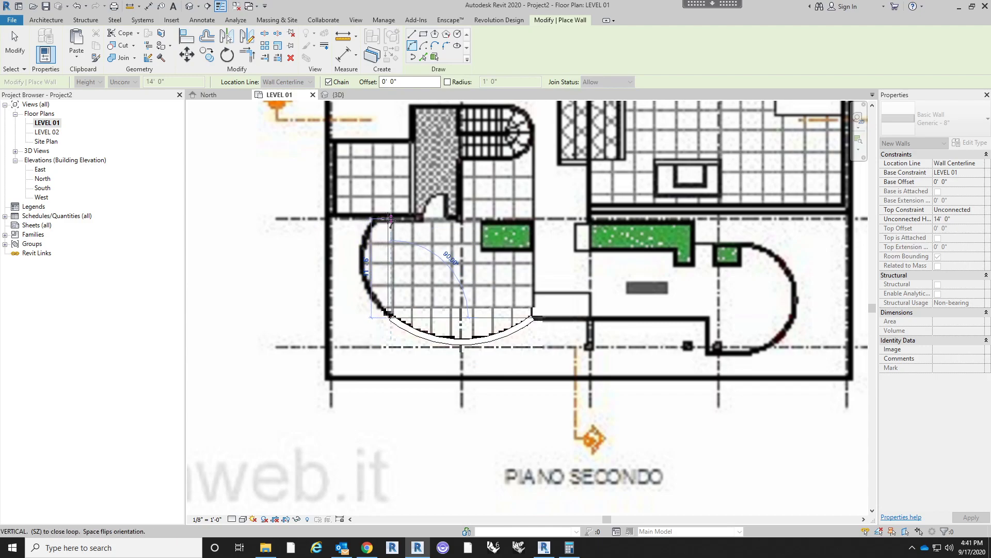
- Continue with a second arc wall around the terrace's outer side up to the tiled room's wall, and finish the wall command
left_click(389, 210)
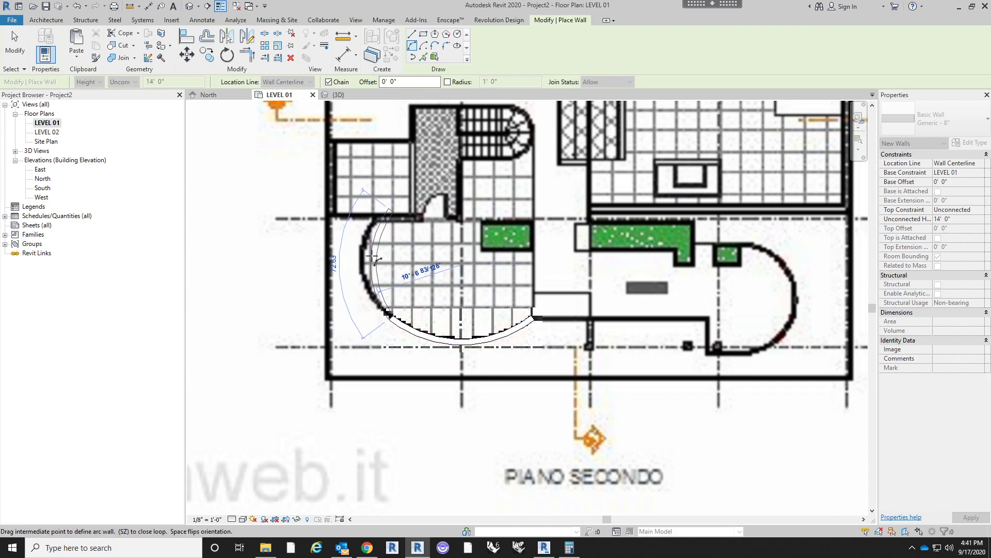
left_click(365, 257)
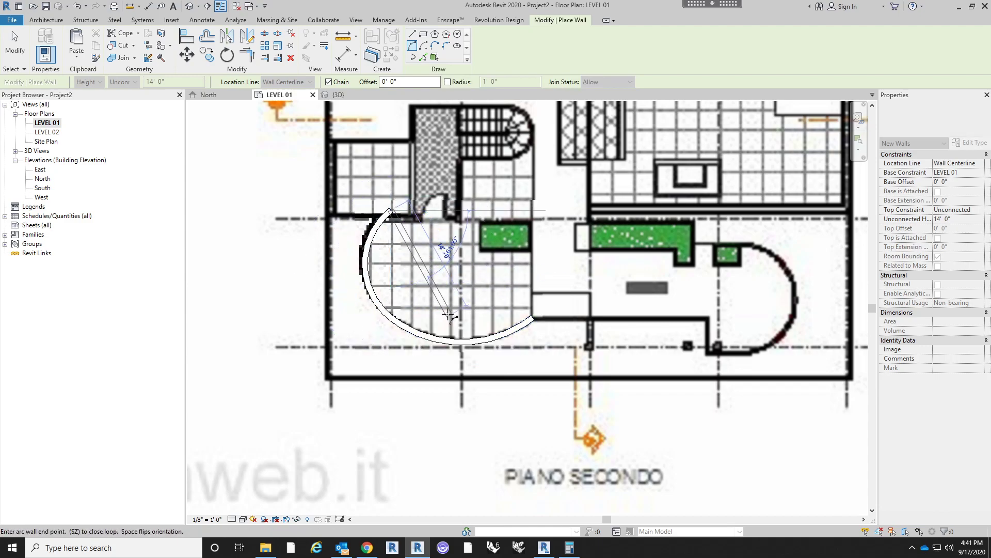
key("Escape")
key("Escape")
left_click(383, 228)
key("Escape")
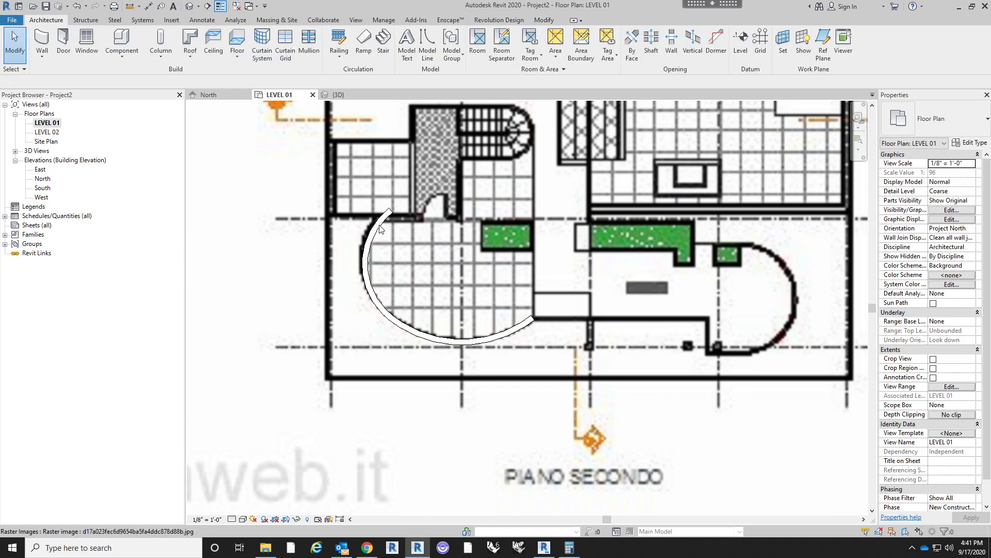
- Shorten the upper end of the second arc wall to meet the tiled room's horizontal wall
left_click(378, 227)
scroll(381, 228, "up", 2)
left_click_drag(393, 202, 386, 210)
key("Escape")
scroll(399, 235, "down", 3)
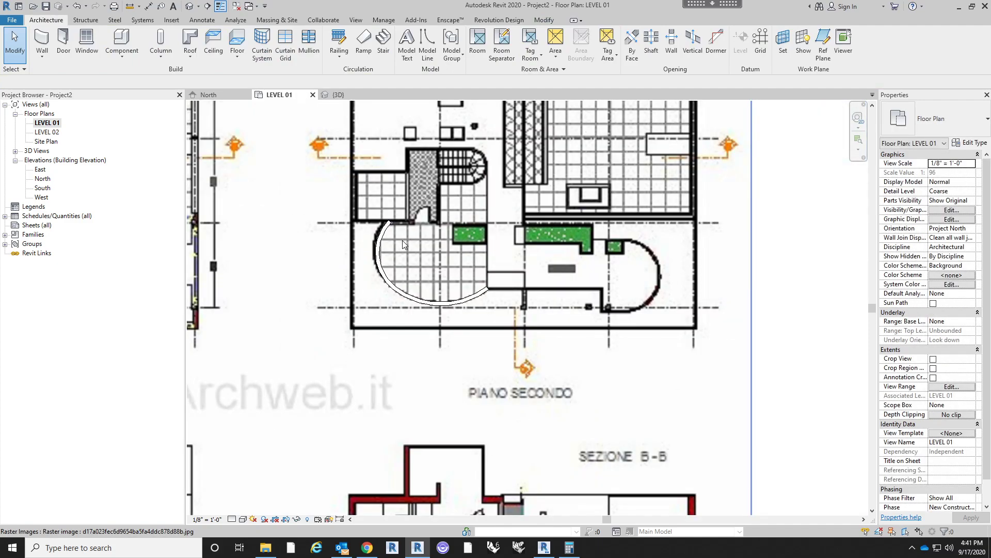
- Open the default 3D view and delete the two arc walls traced from PIANO SECONDO
scroll(402, 240, "down", 2)
middle_click_drag(712, 325, 783, 336)
left_click(190, 5)
middle_click_drag(694, 342, 608, 294, "shift")
scroll(608, 292, "down", 3)
middle_click_drag(773, 385, 772, 417, "shift")
left_click_drag(785, 432, 694, 355)
key("Delete")
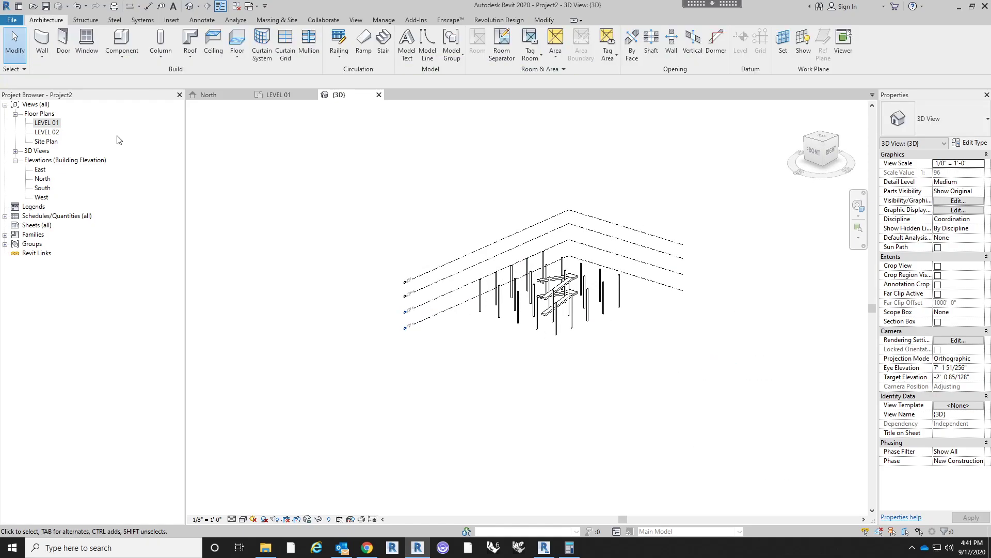
- Return to the LEVEL 01 plan and examine the reference sheet's PIANO TERRA, PIANO PRIMO and PIANO SECONDO plans, elevations and sections
double_click(44, 124)
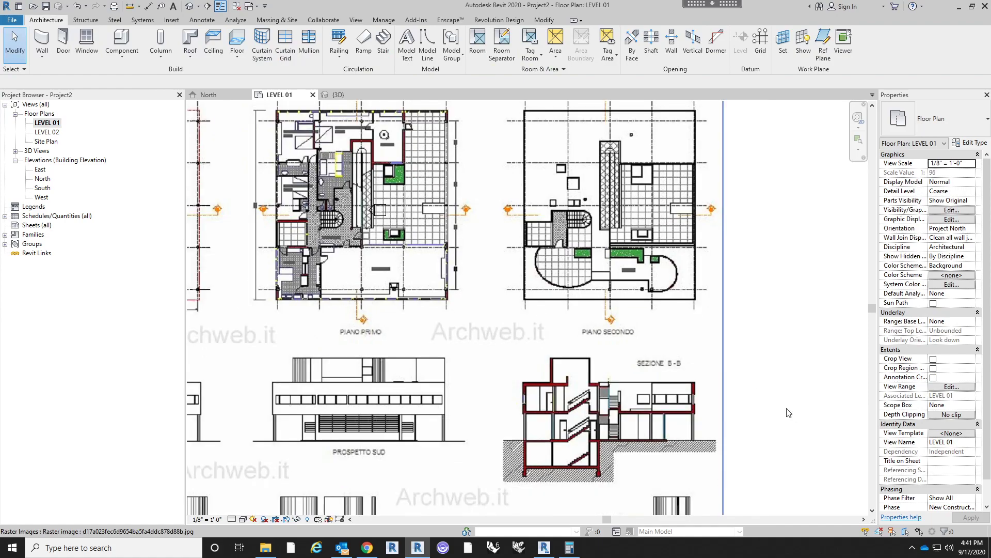
scroll(278, 261, "up", 5)
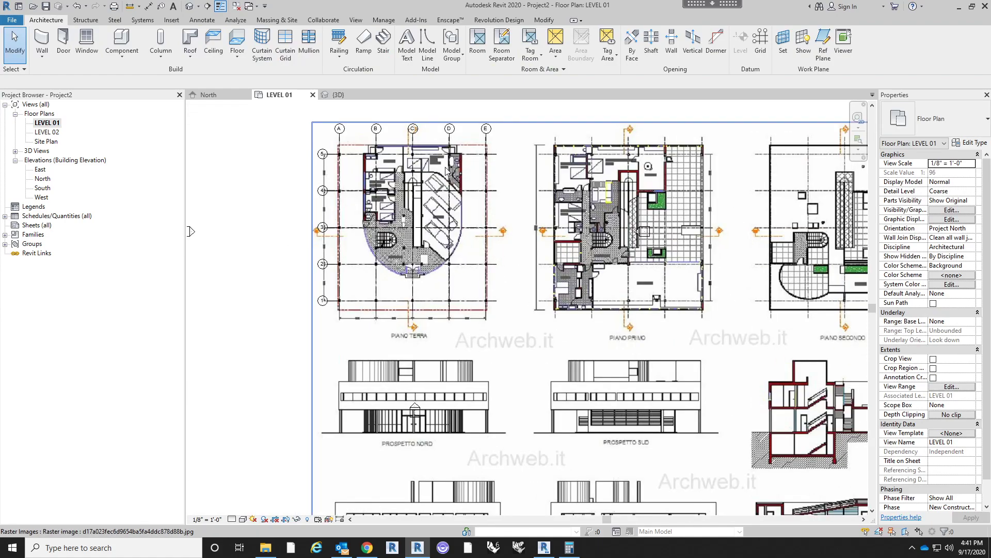
scroll(463, 182, "up", 2)
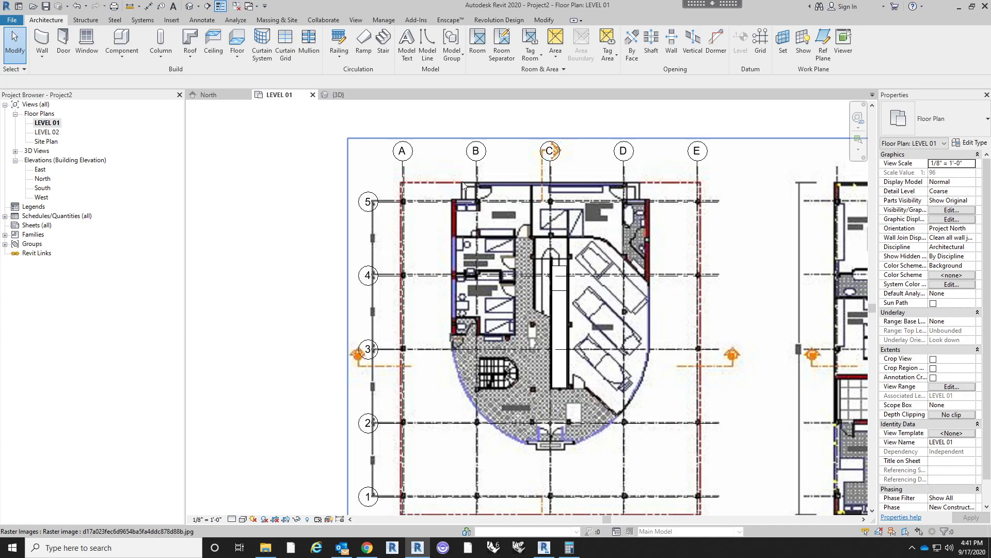
scroll(463, 181, "down", 5)
scroll(598, 267, "up", 3)
scroll(598, 267, "down", 2)
scroll(579, 279, "up", 1)
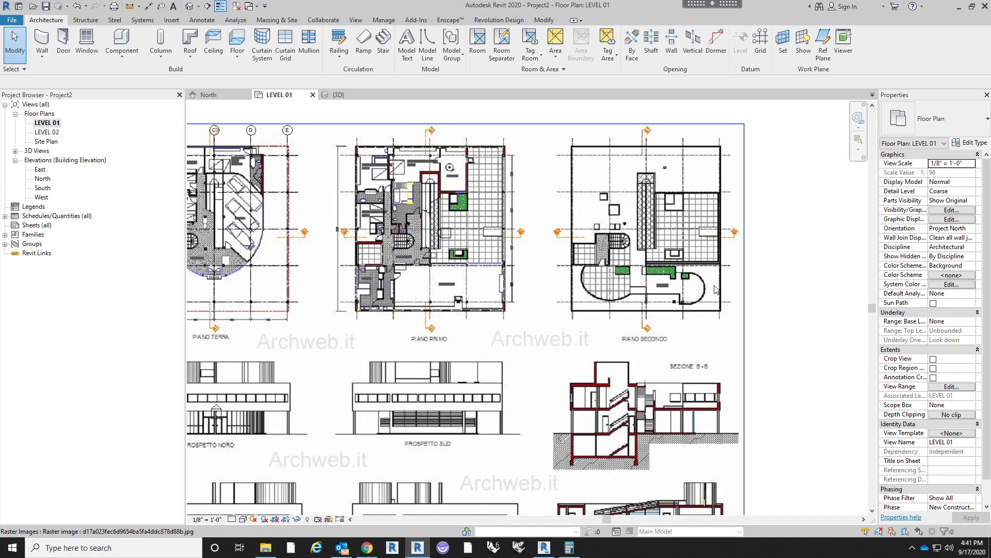
scroll(723, 297, "up", 3)
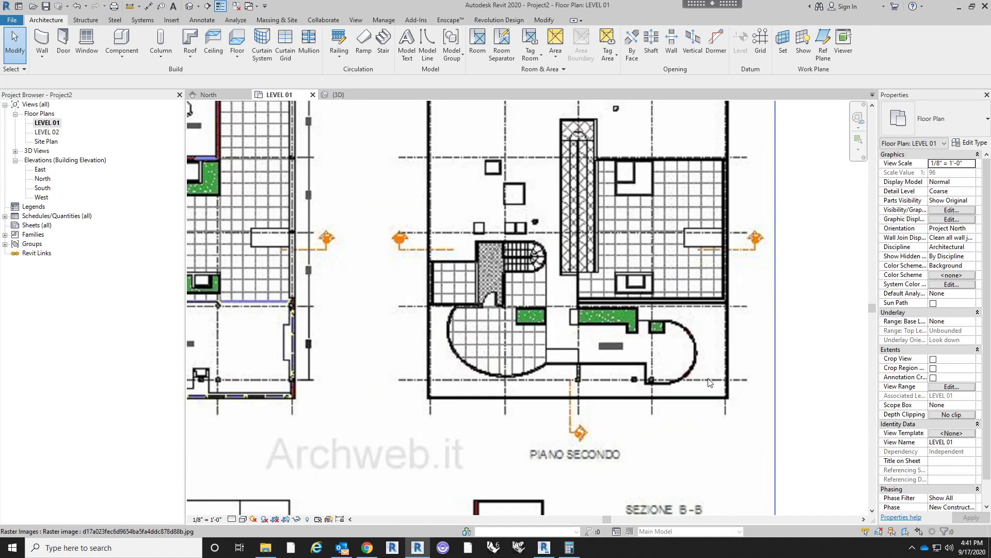
scroll(741, 337, "down", 2)
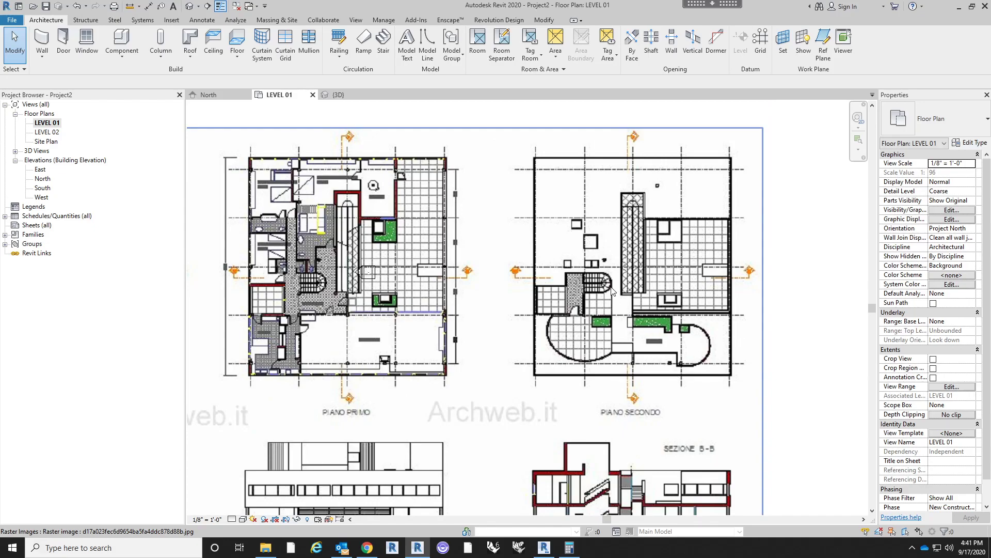
scroll(612, 291, "up", 2)
scroll(572, 304, "down", 5)
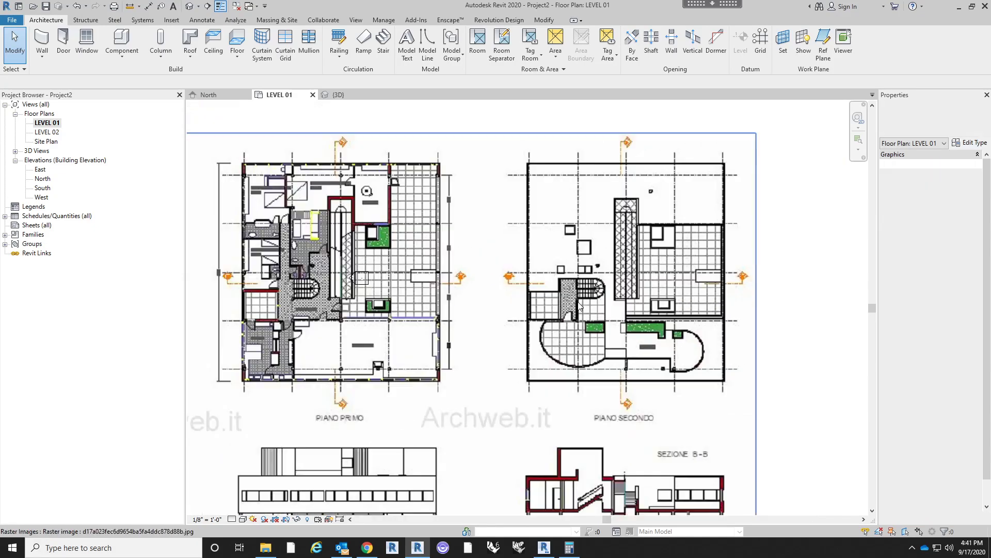
scroll(684, 297, "down", 1)
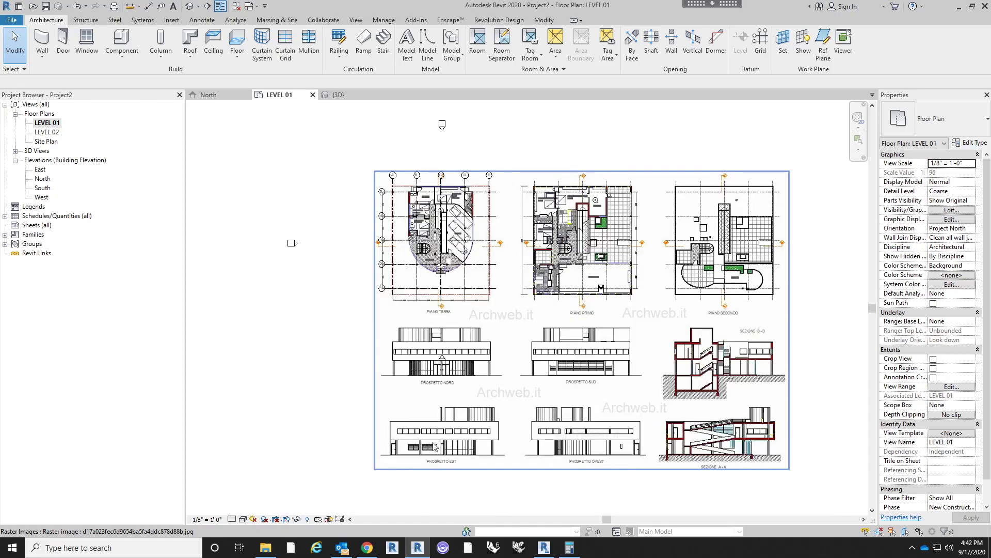
scroll(678, 240, "up", 2)
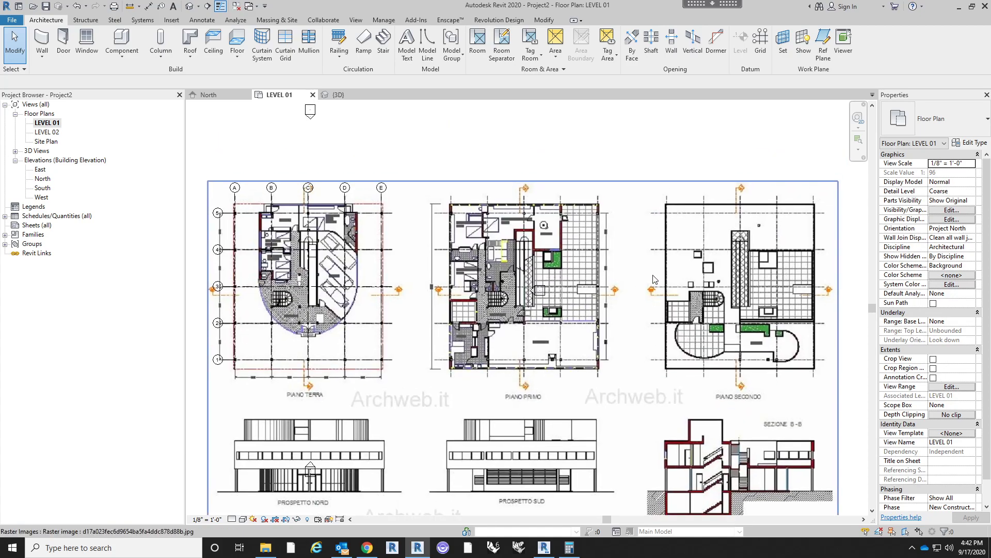
scroll(655, 279, "down", 4)
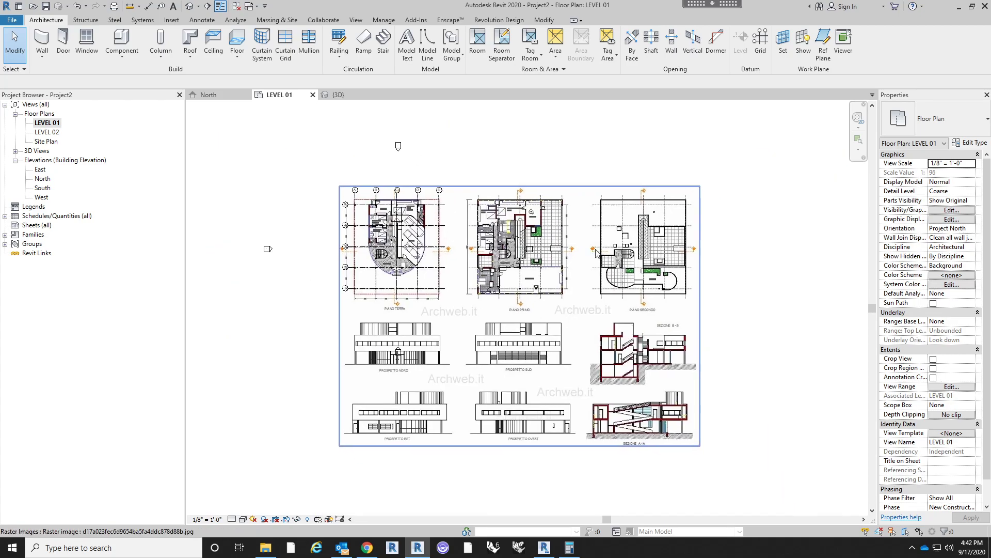
scroll(587, 365, "up", 1)
key("Escape")
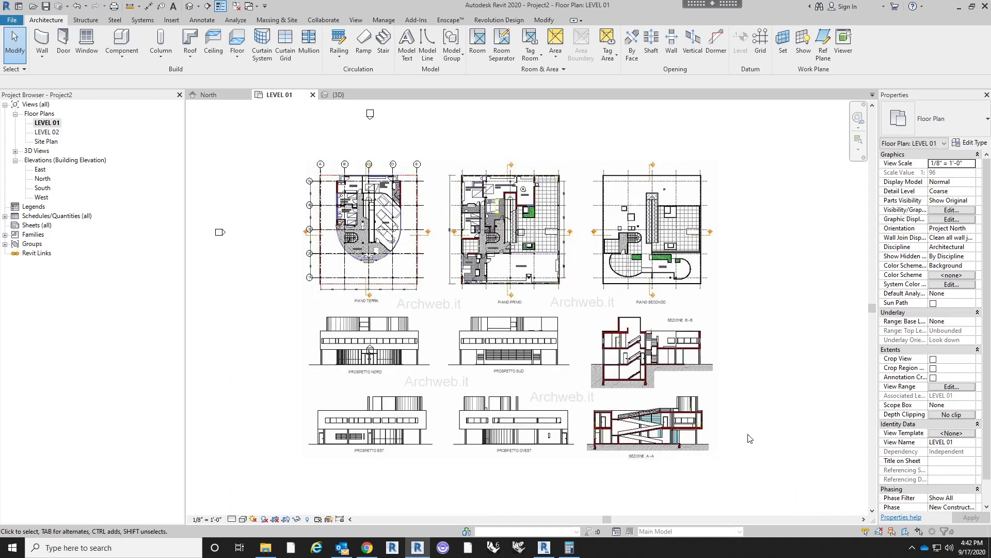